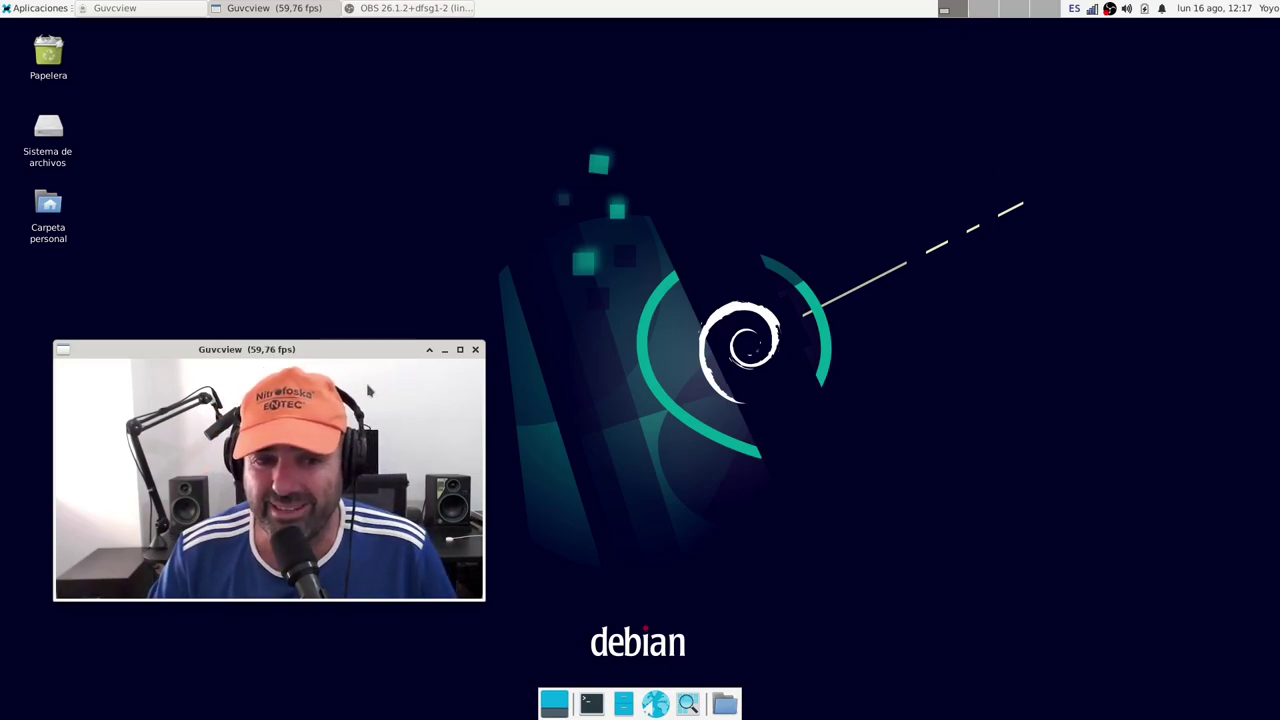
# - Move the Guvcview webcam window away from the desktop icons to the lower-right area of the desktop
pyautogui.moveTo(311, 362); pyautogui.dragTo(1064, 382)
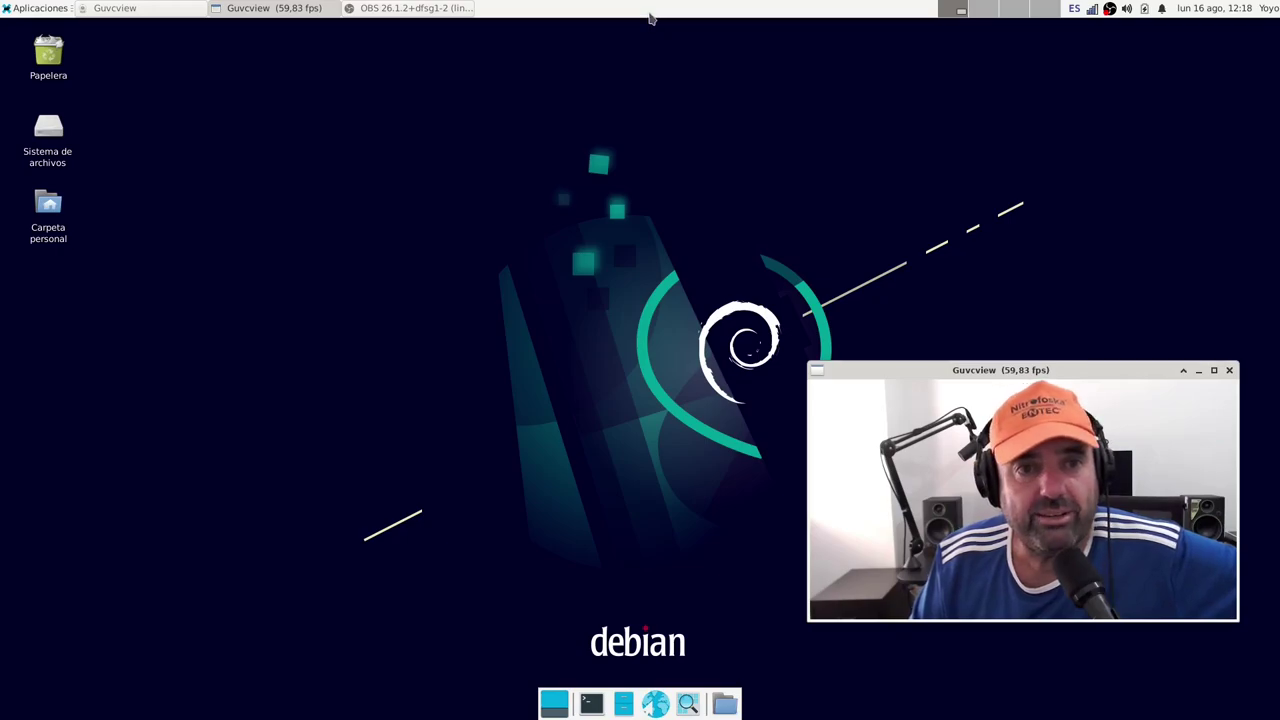
pyautogui.moveTo(1220, 8)
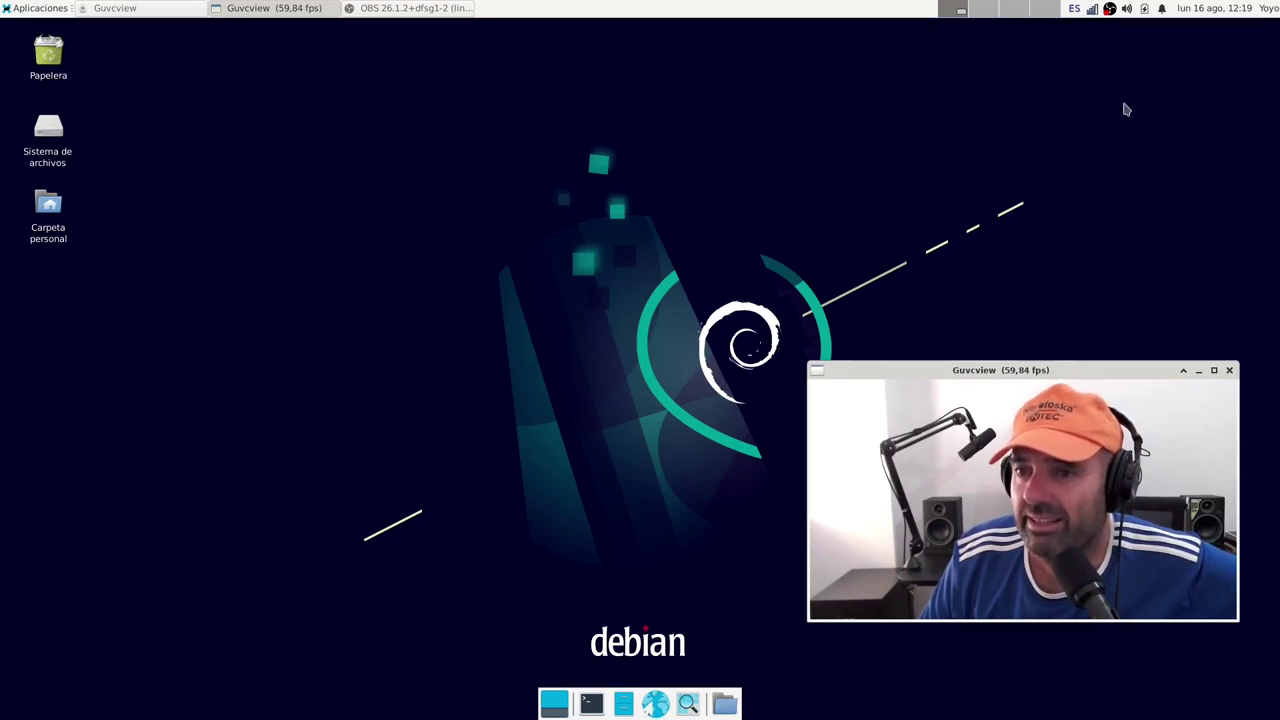
# - Open the audio mixer and review its playback, output device and configuration settings, closing it without changes
pyautogui.click(1127, 10)
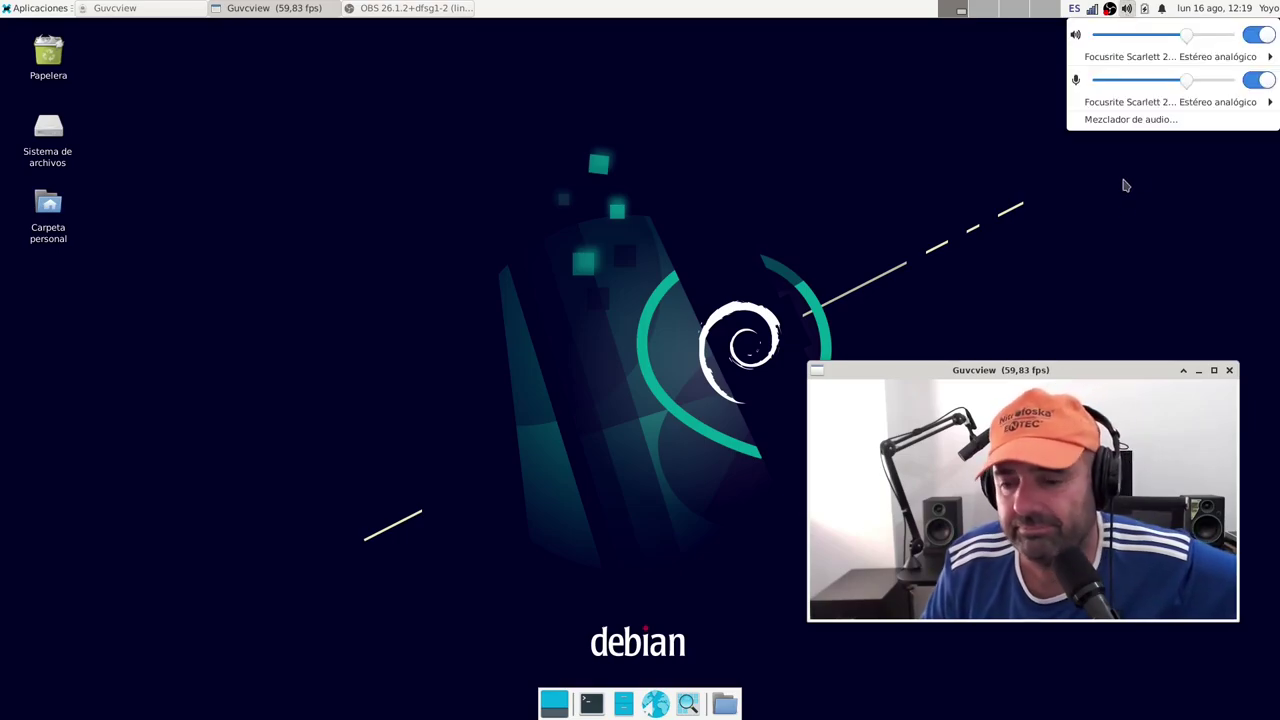
pyautogui.click(1138, 124)
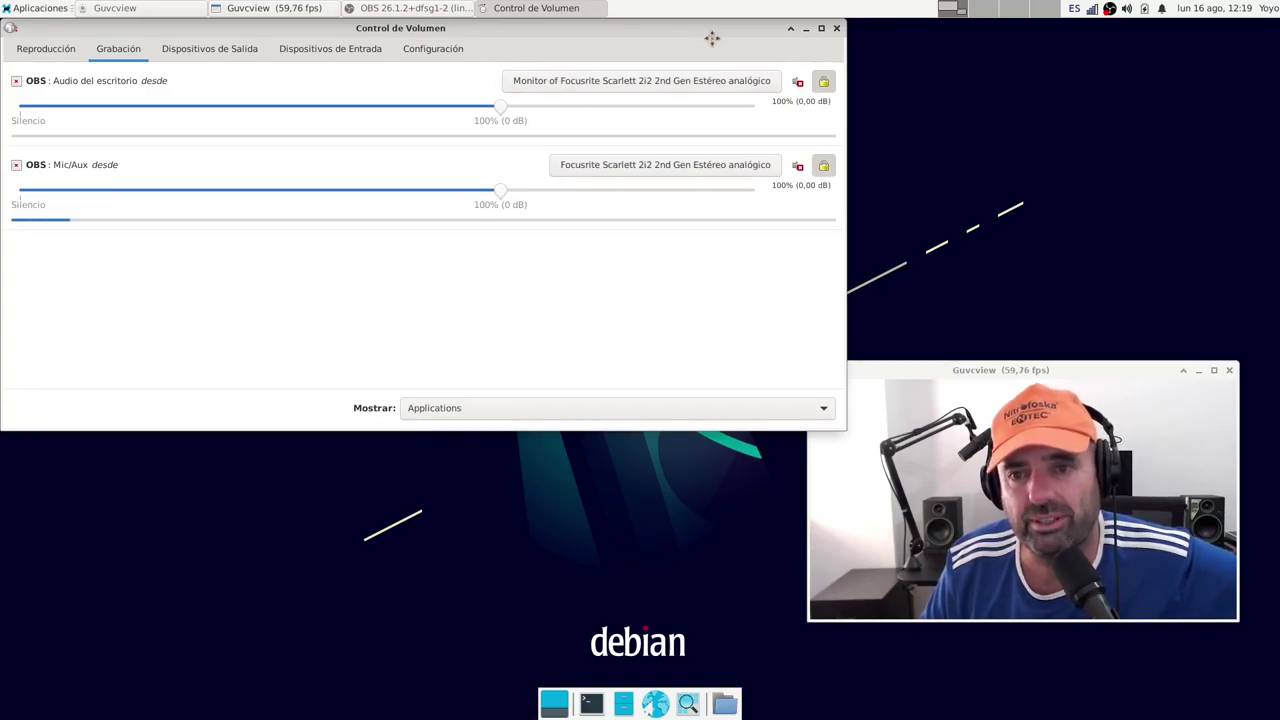
pyautogui.moveTo(712, 38); pyautogui.dragTo(824, 105)
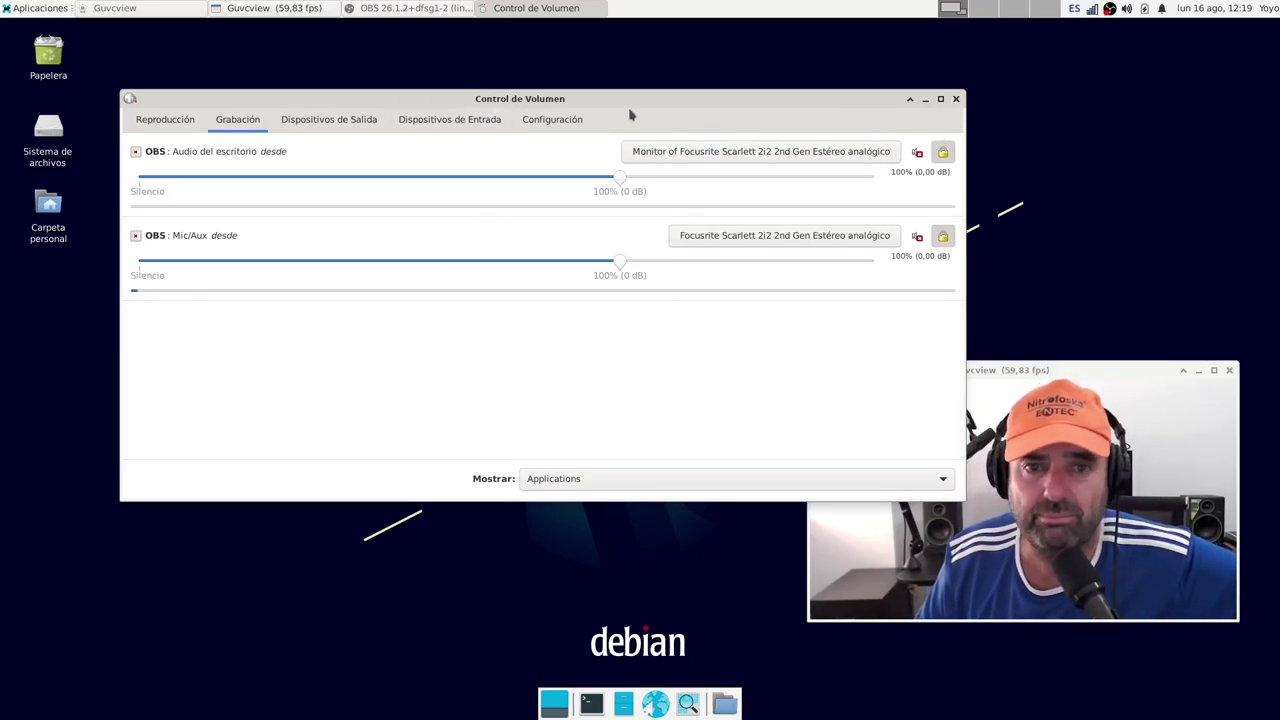
pyautogui.moveTo(626, 100); pyautogui.dragTo(674, 106)
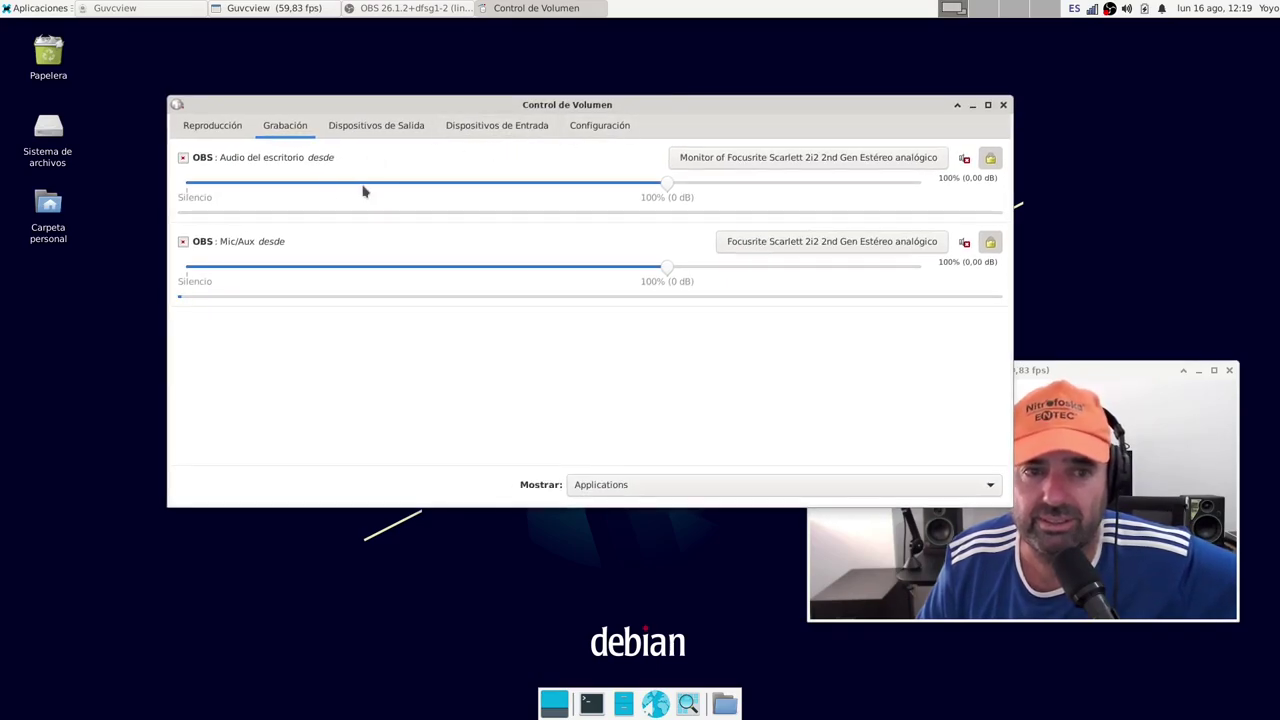
pyautogui.click(213, 129)
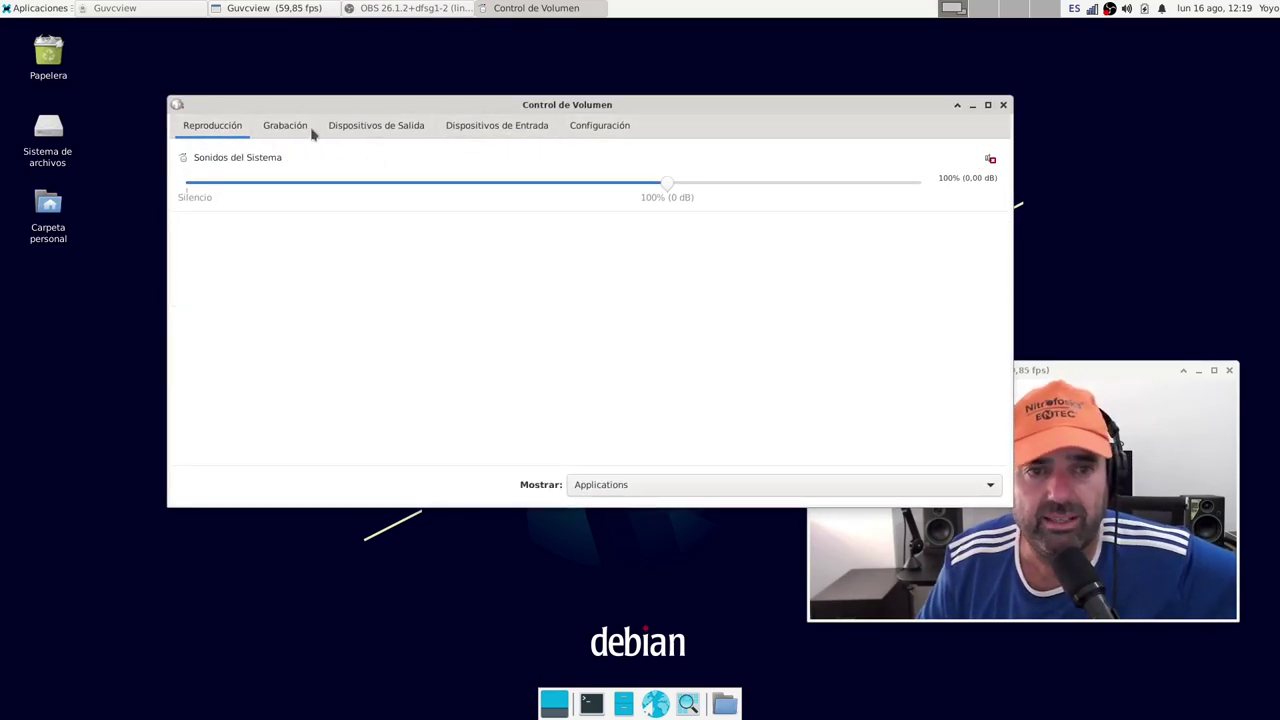
pyautogui.click(366, 129)
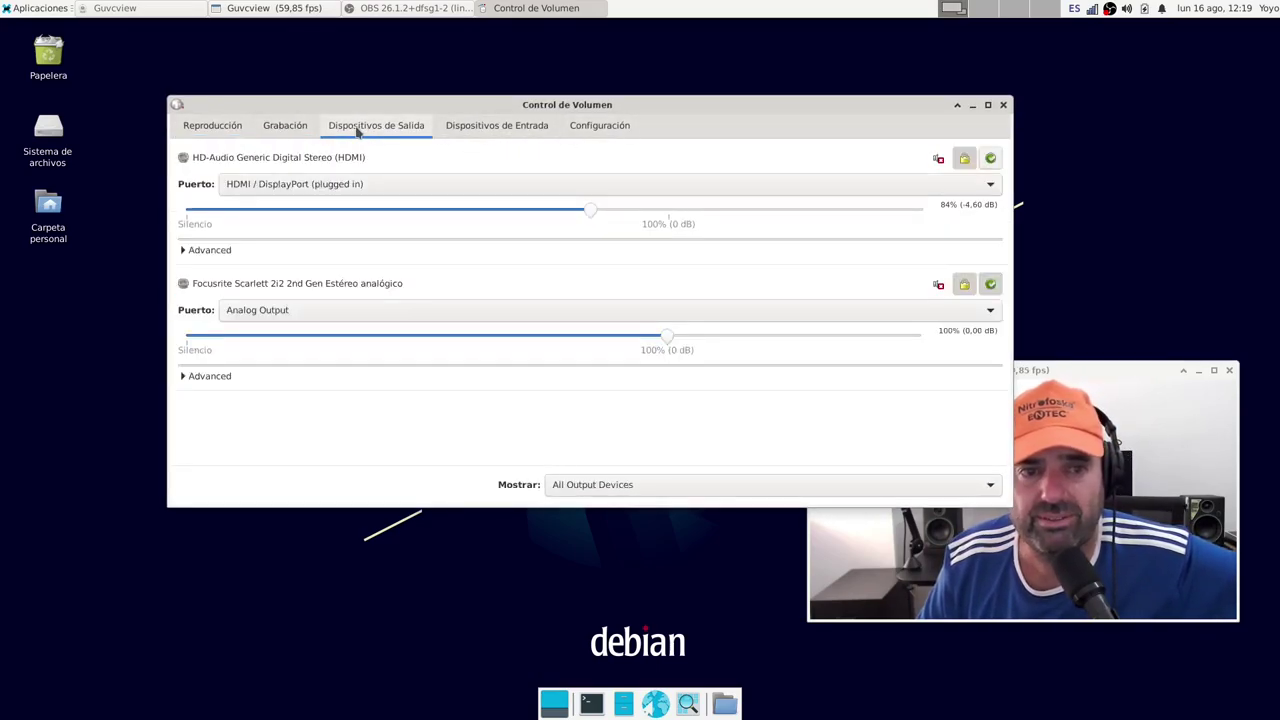
pyautogui.click(576, 130)
pyautogui.click(1002, 105)
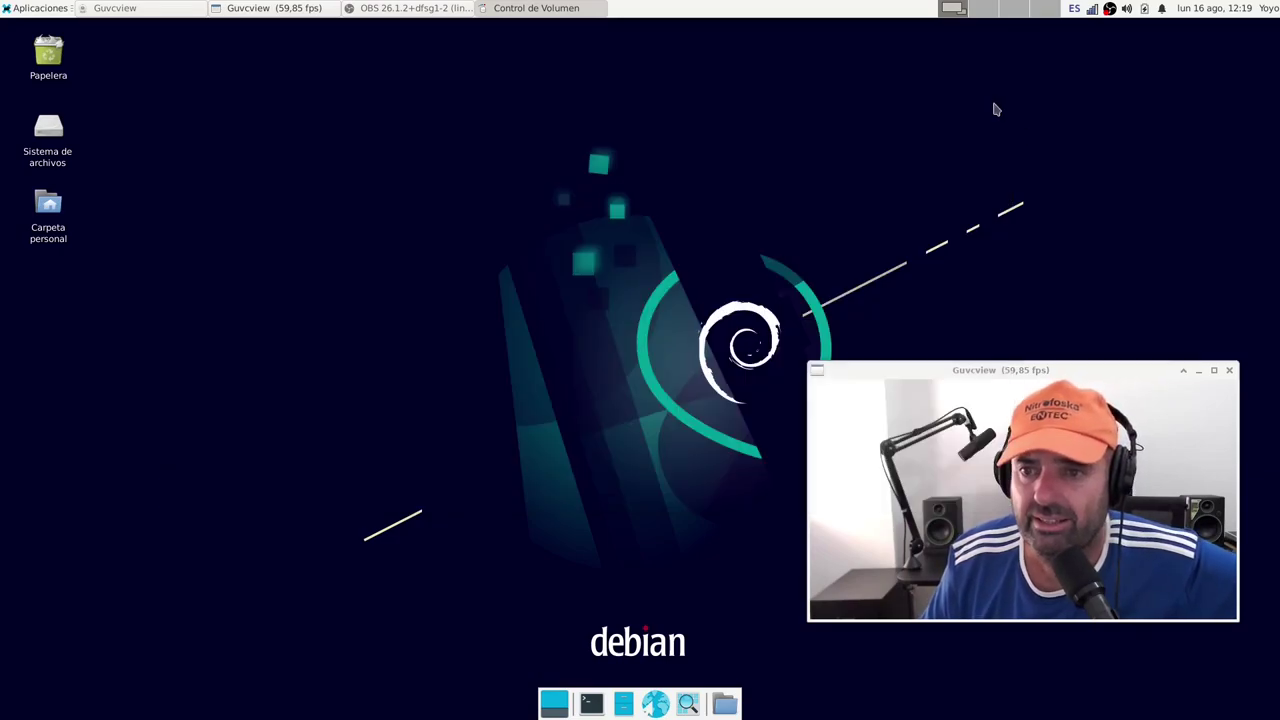
# - Open the Xfce settings manager (Administrador de configuración) and move its window toward the middle of the desktop
pyautogui.click(18, 10)
pyautogui.moveTo(62, 141)
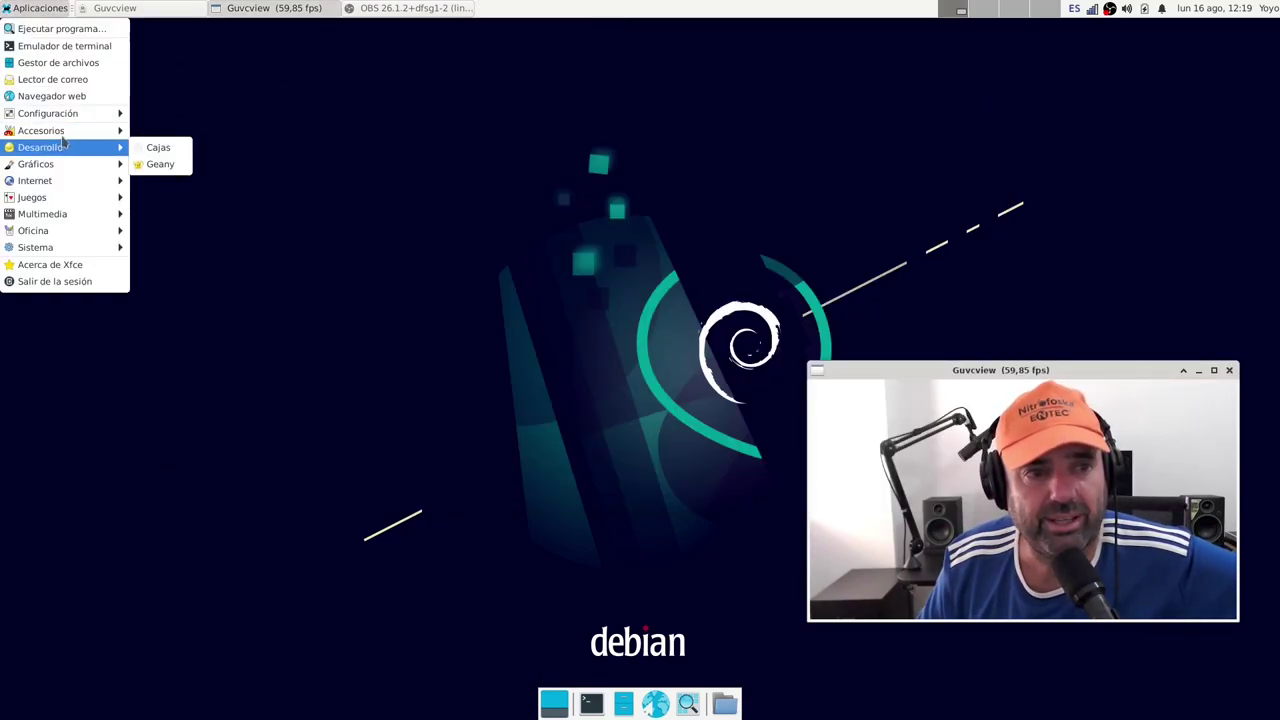
pyautogui.moveTo(70, 115)
pyautogui.click(210, 121)
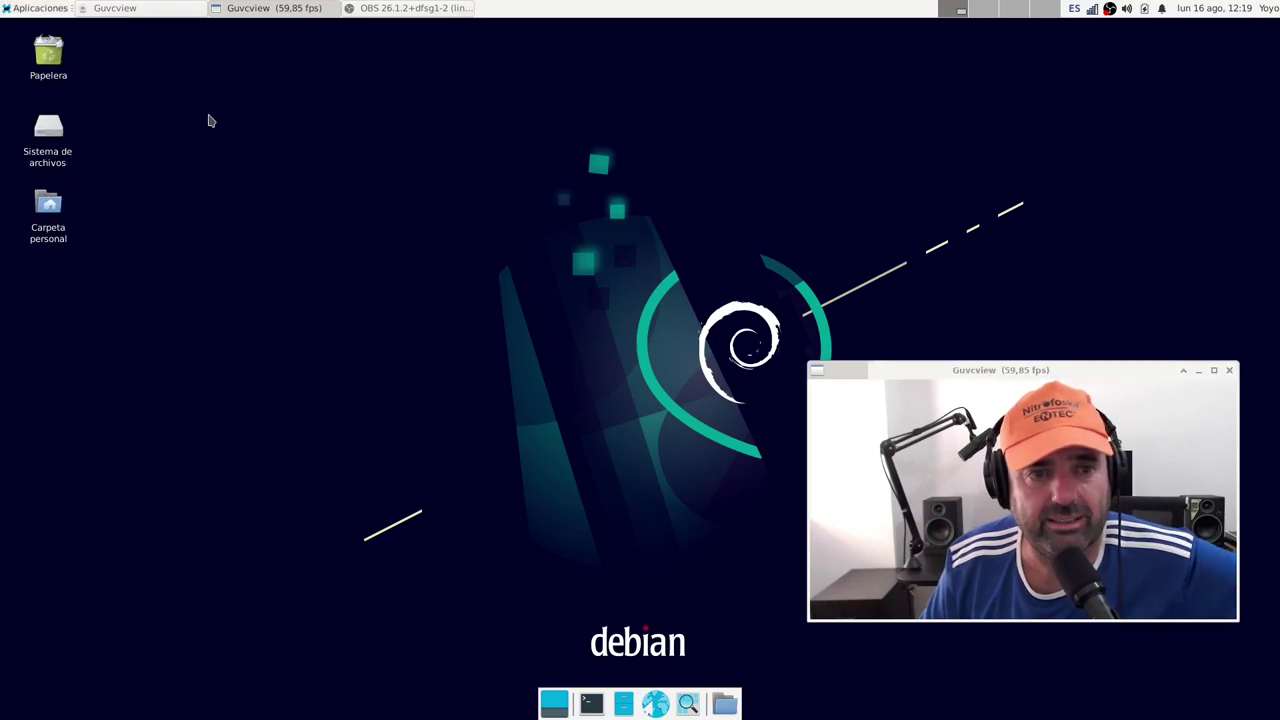
pyautogui.moveTo(446, 36); pyautogui.dragTo(543, 107)
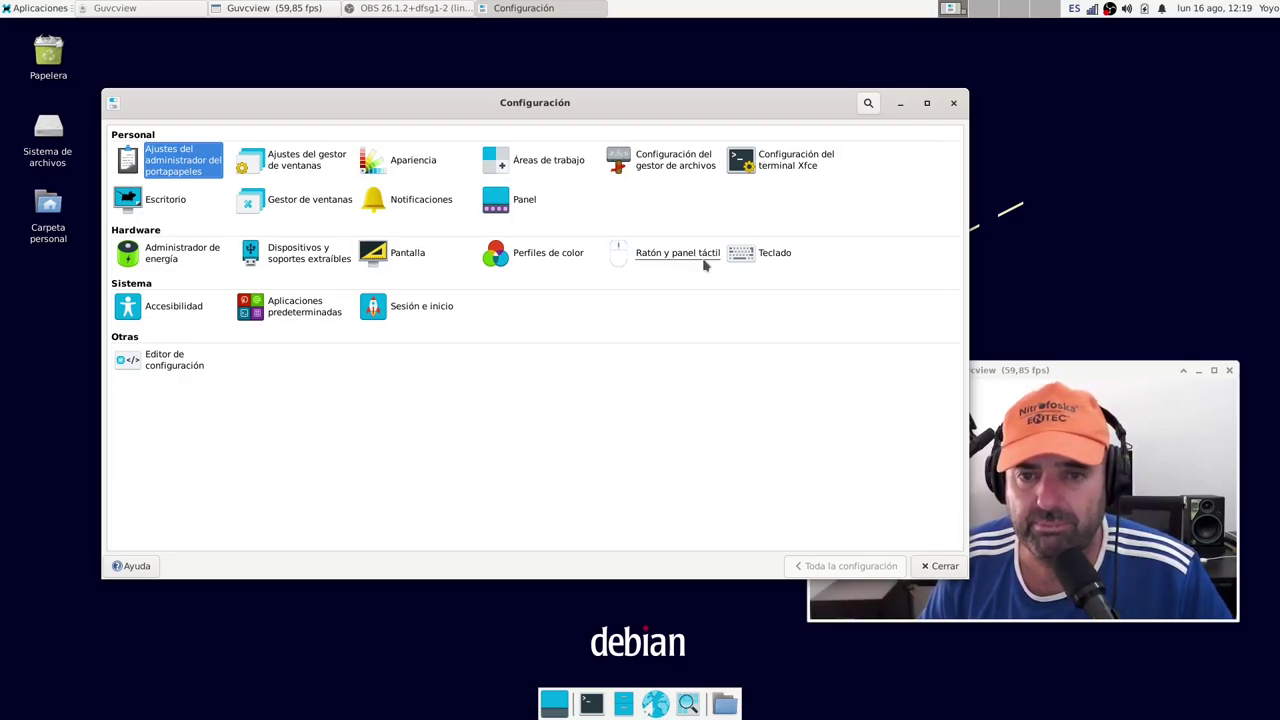
# - Review the icon themes, fonts and general options in the Apariencia settings, closing them without changes
pyautogui.click(400, 165)
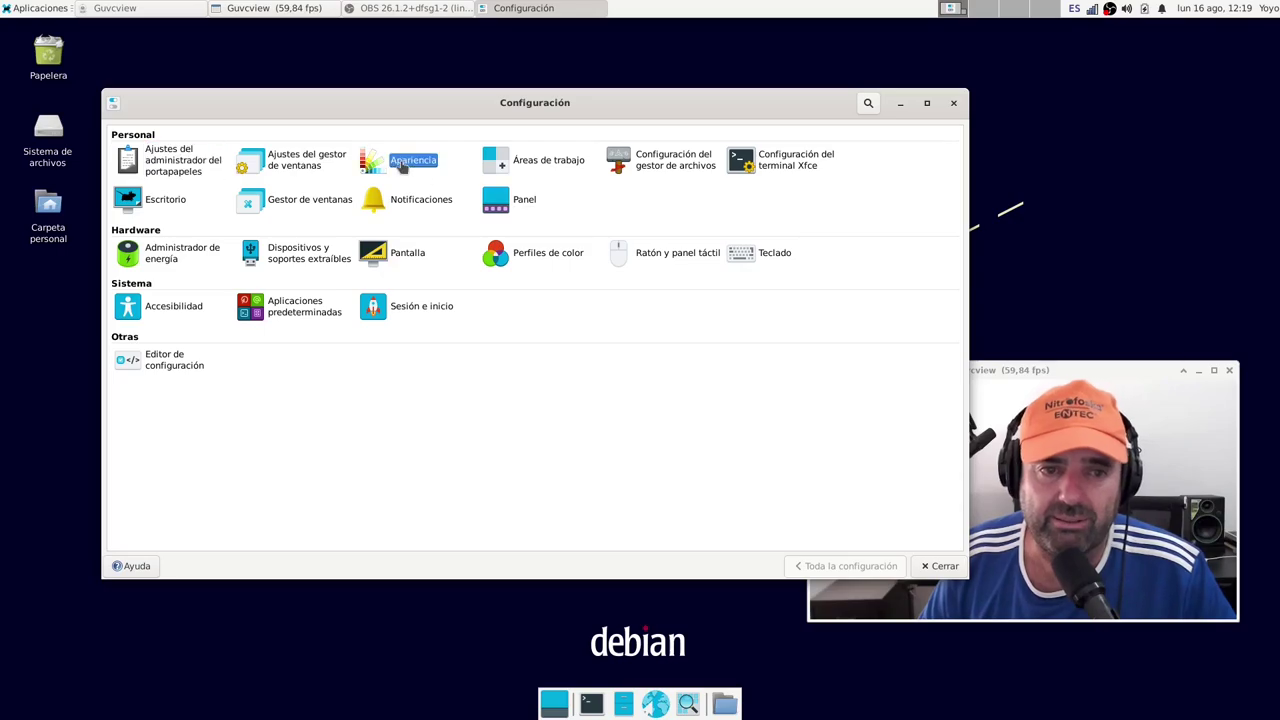
pyautogui.click(181, 137)
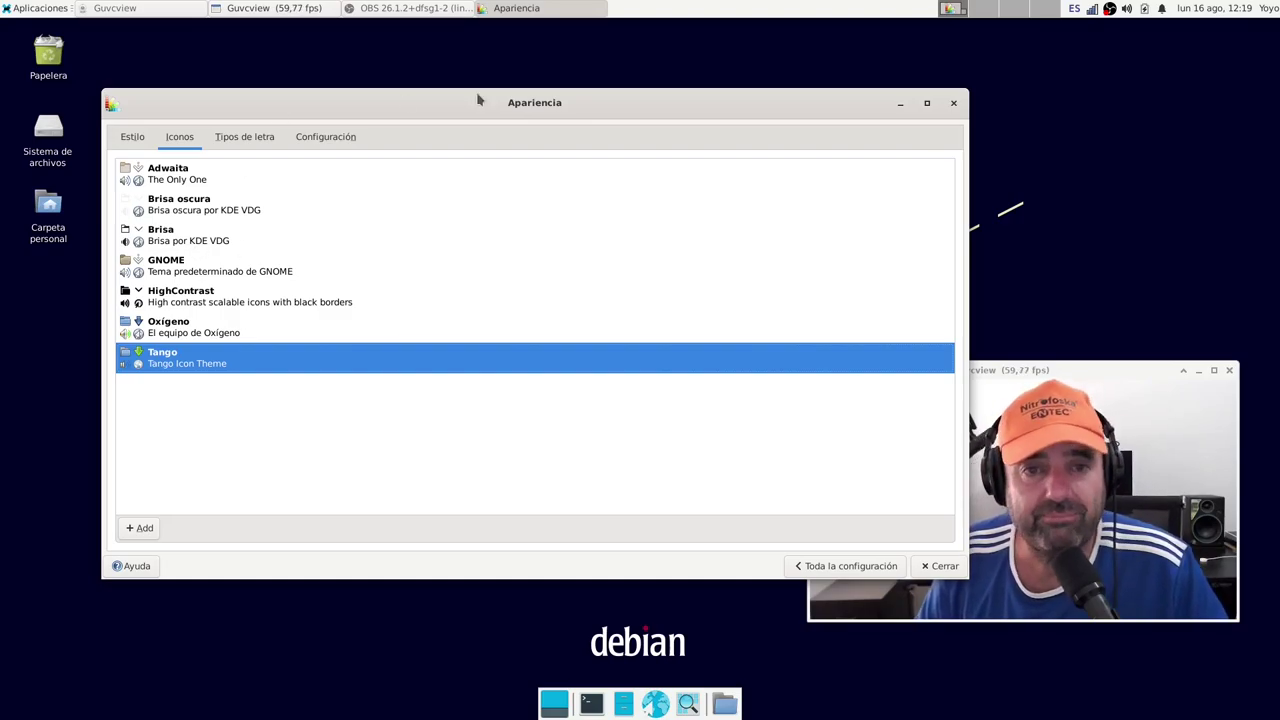
pyautogui.moveTo(481, 100); pyautogui.dragTo(448, 95)
pyautogui.click(237, 131)
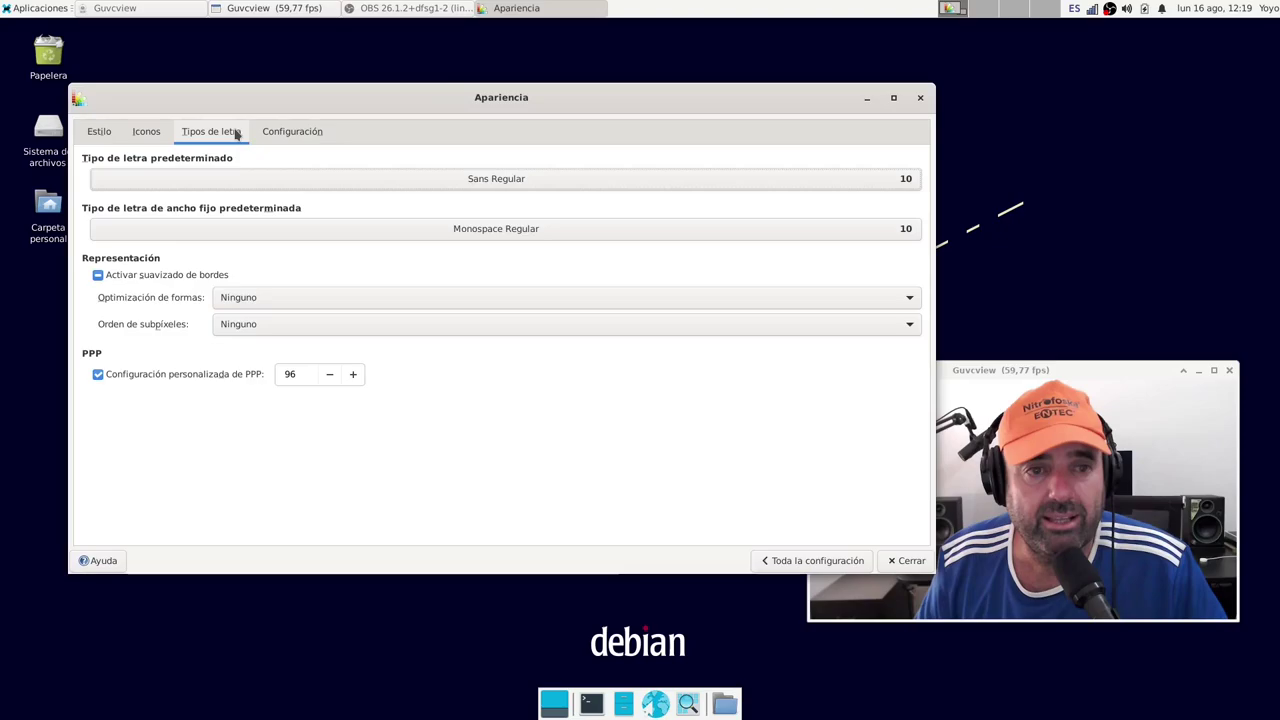
pyautogui.click(290, 132)
pyautogui.click(920, 97)
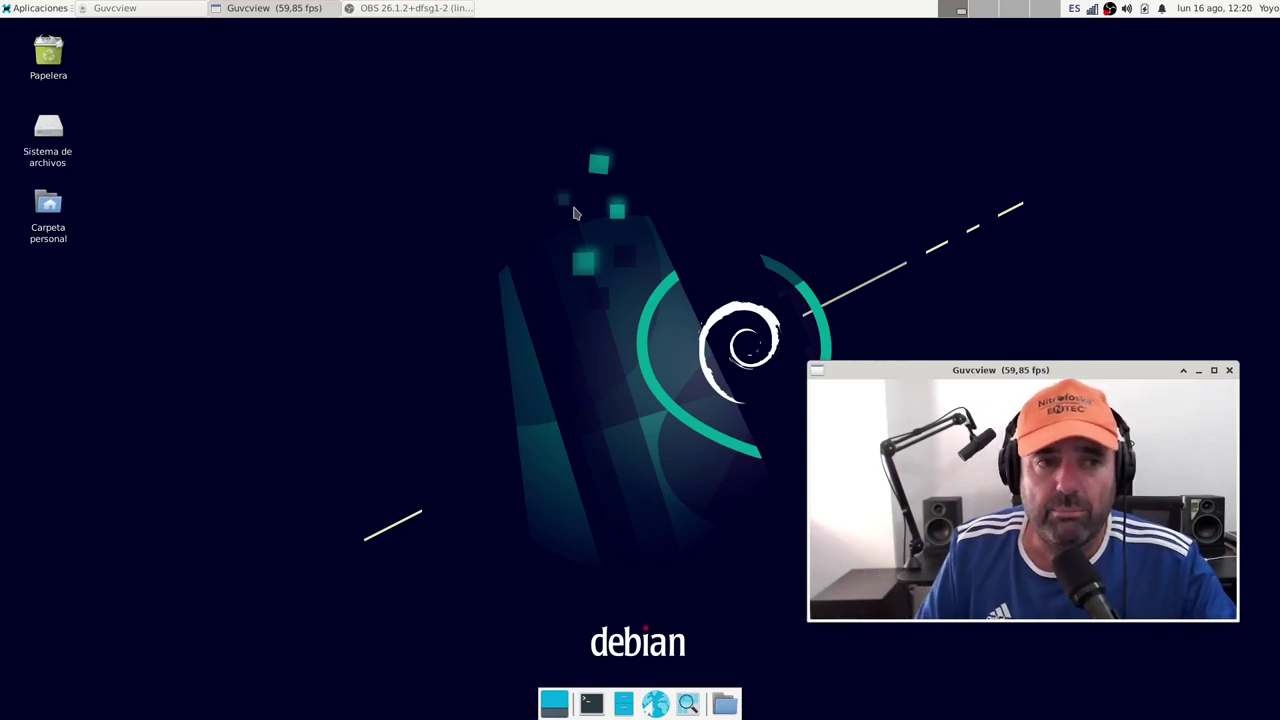
pyautogui.click(32, 14)
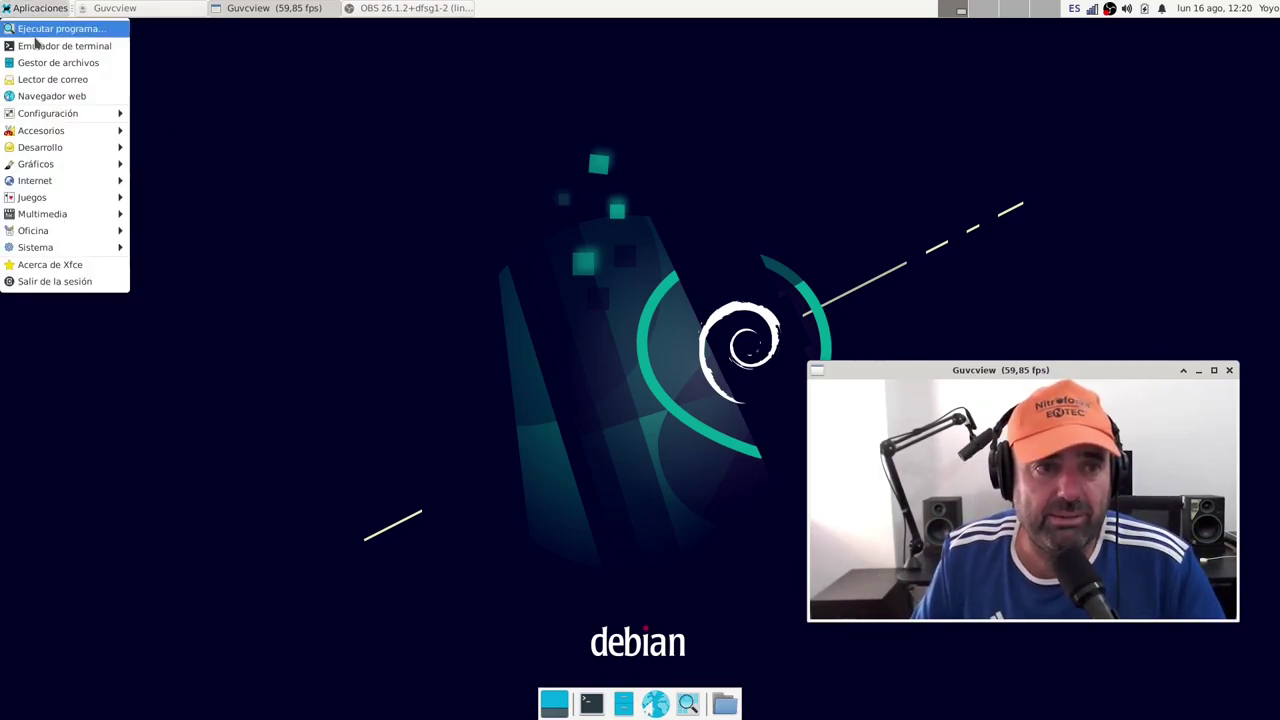
pyautogui.rightClick(335, 105)
pyautogui.click(243, 130)
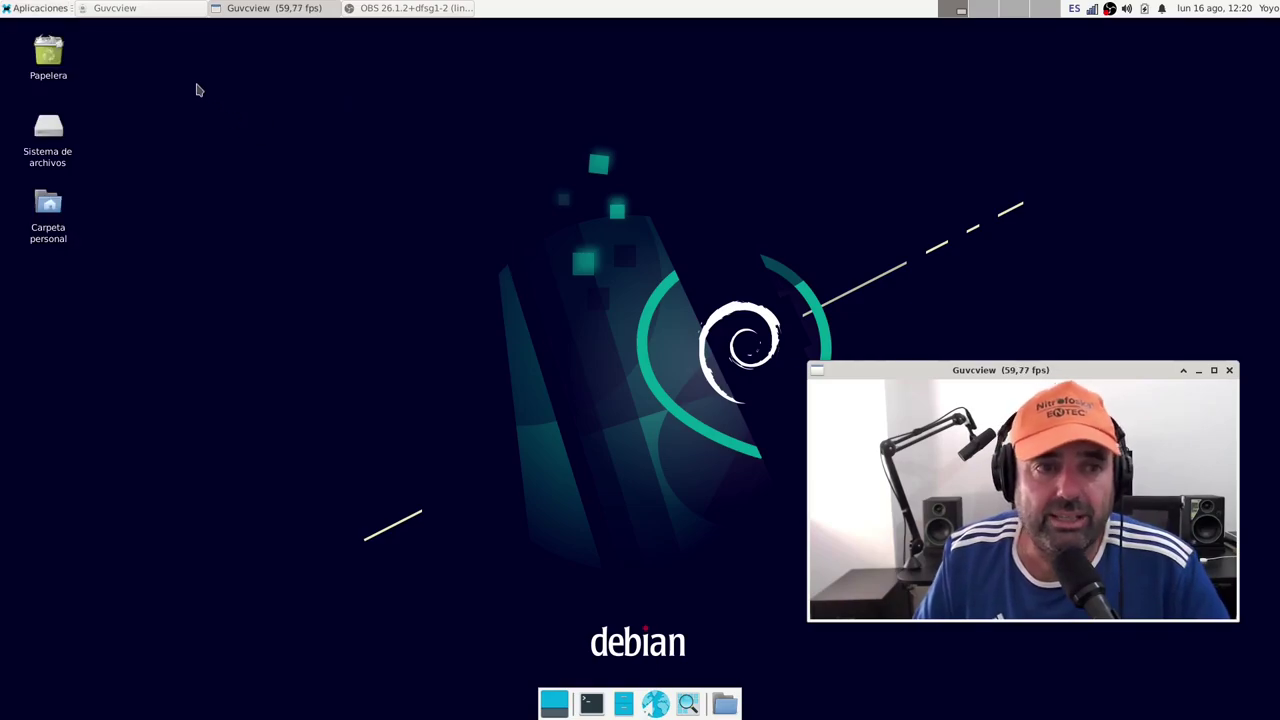
pyautogui.click(64, 14)
pyautogui.click(272, 87)
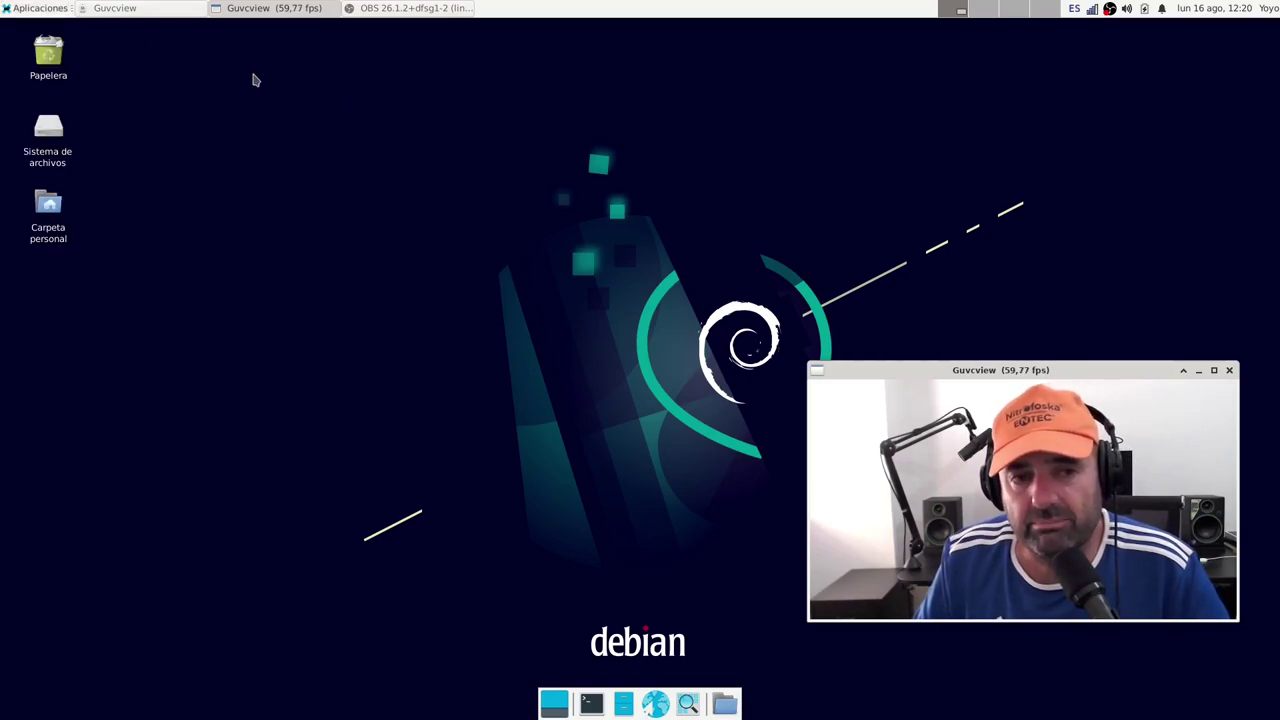
# - Look over the desktop's context options, including the nested list of applications, and dismiss them
pyautogui.rightClick(231, 73)
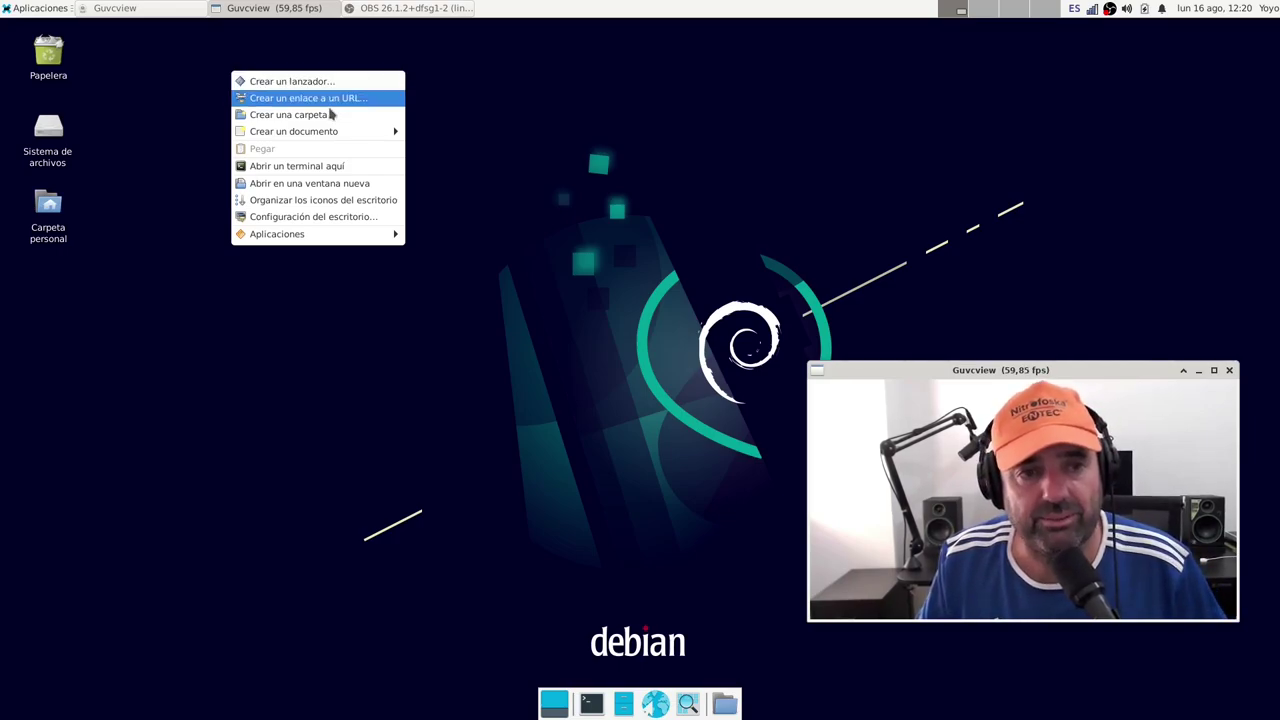
pyautogui.moveTo(326, 136)
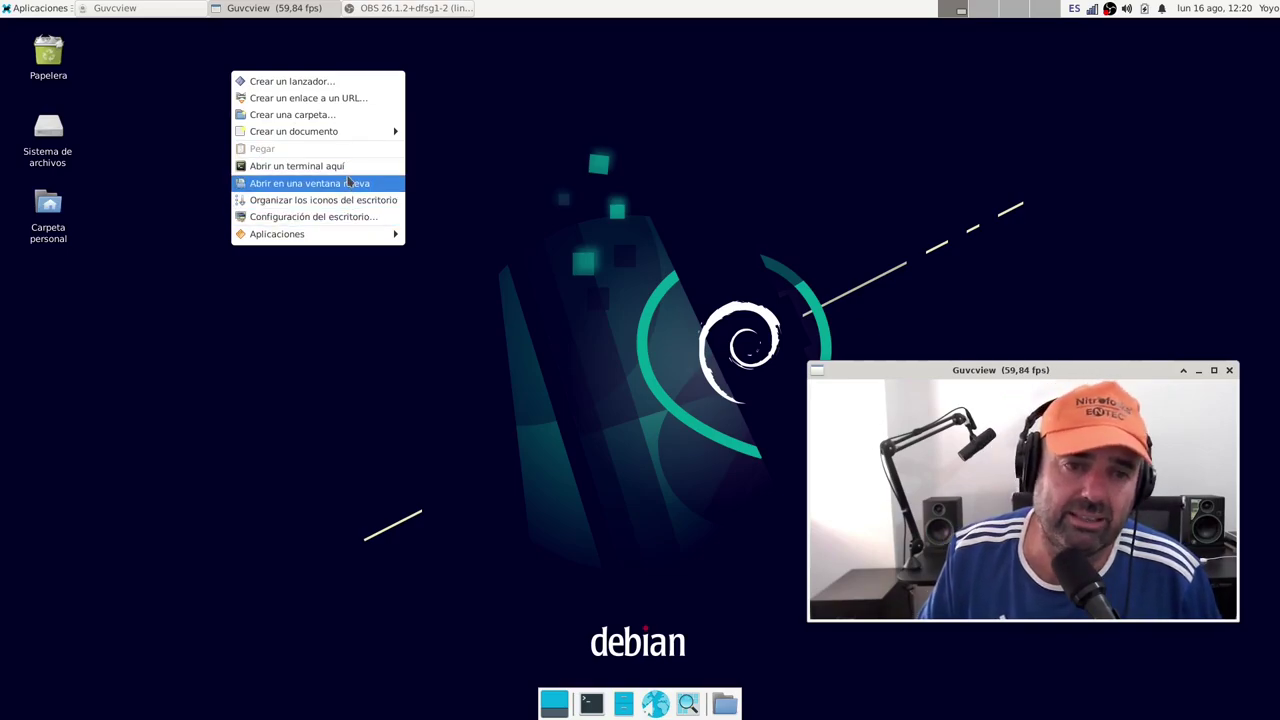
pyautogui.moveTo(299, 237)
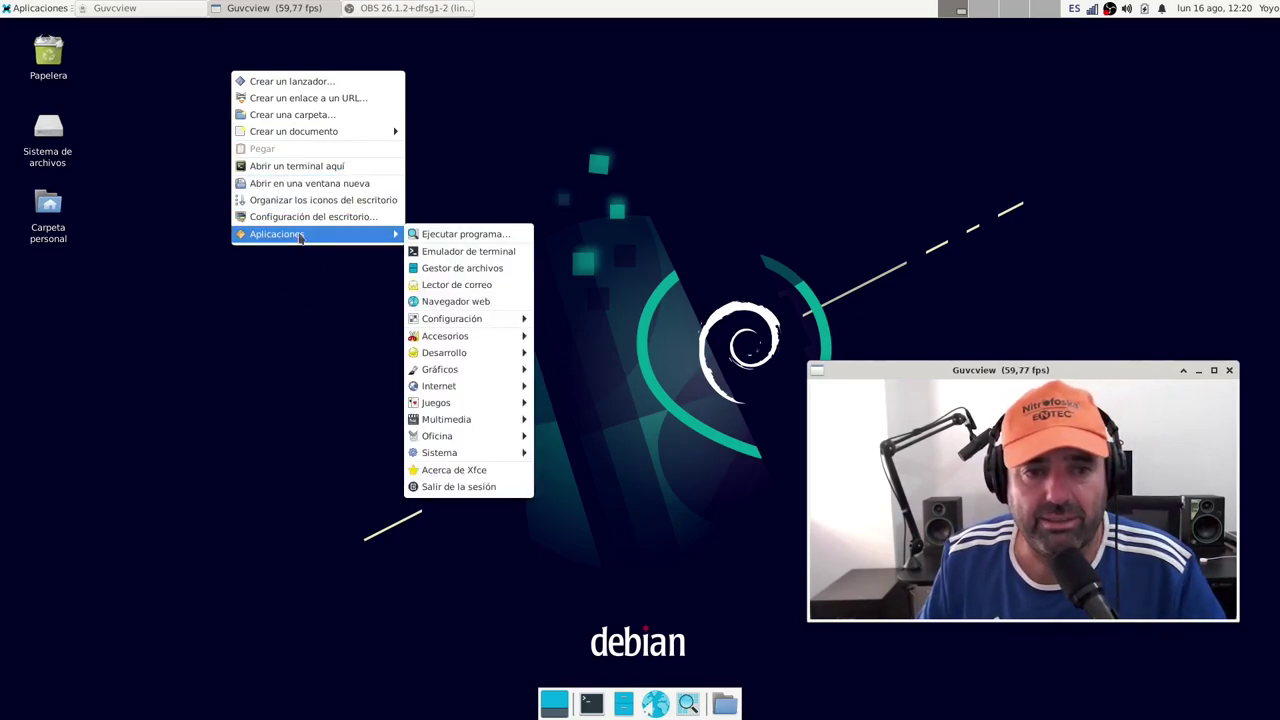
pyautogui.click(144, 272)
# - Open the Acerca de Xfce system information and move its window toward the middle of the desktop
pyautogui.click(45, 9)
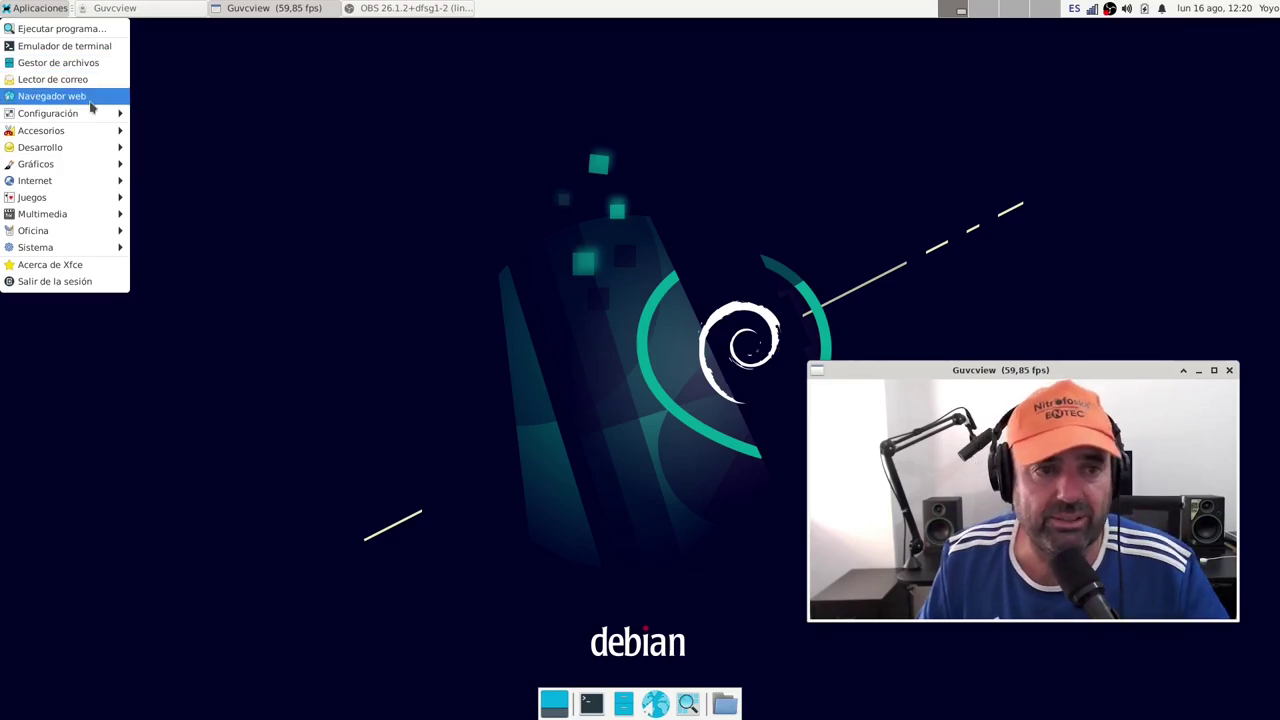
pyautogui.moveTo(85, 115)
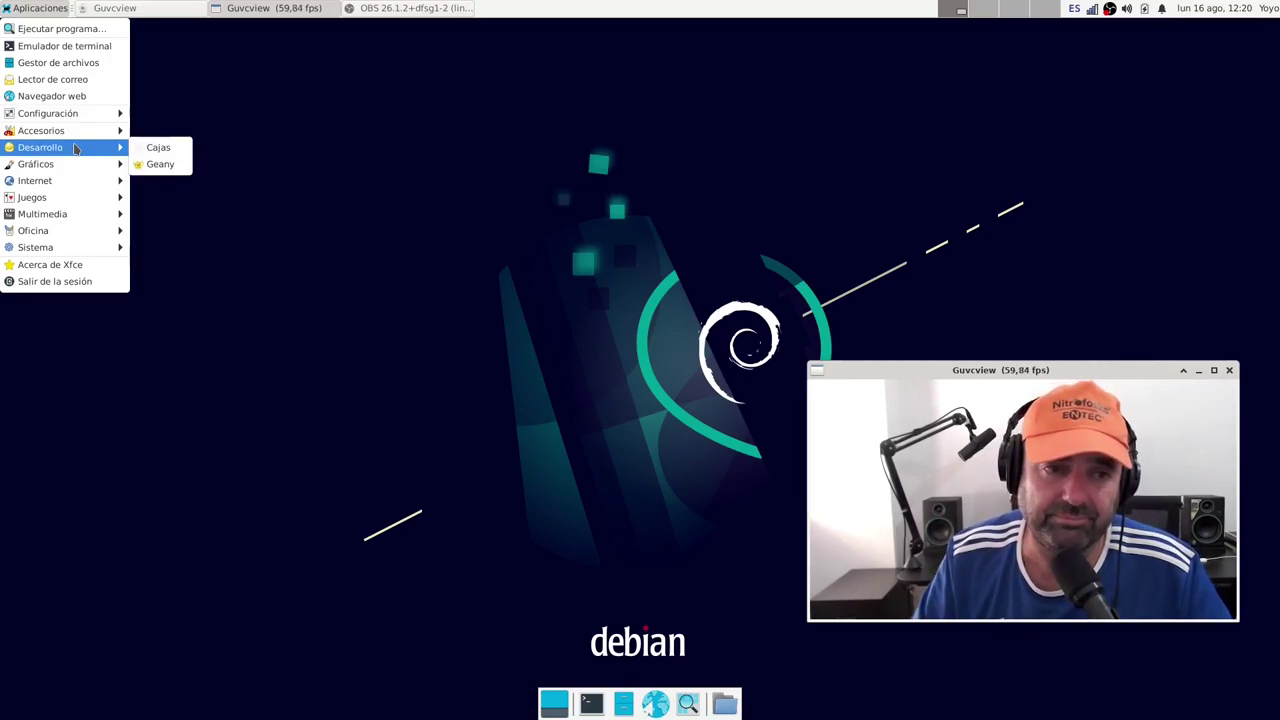
pyautogui.moveTo(57, 168)
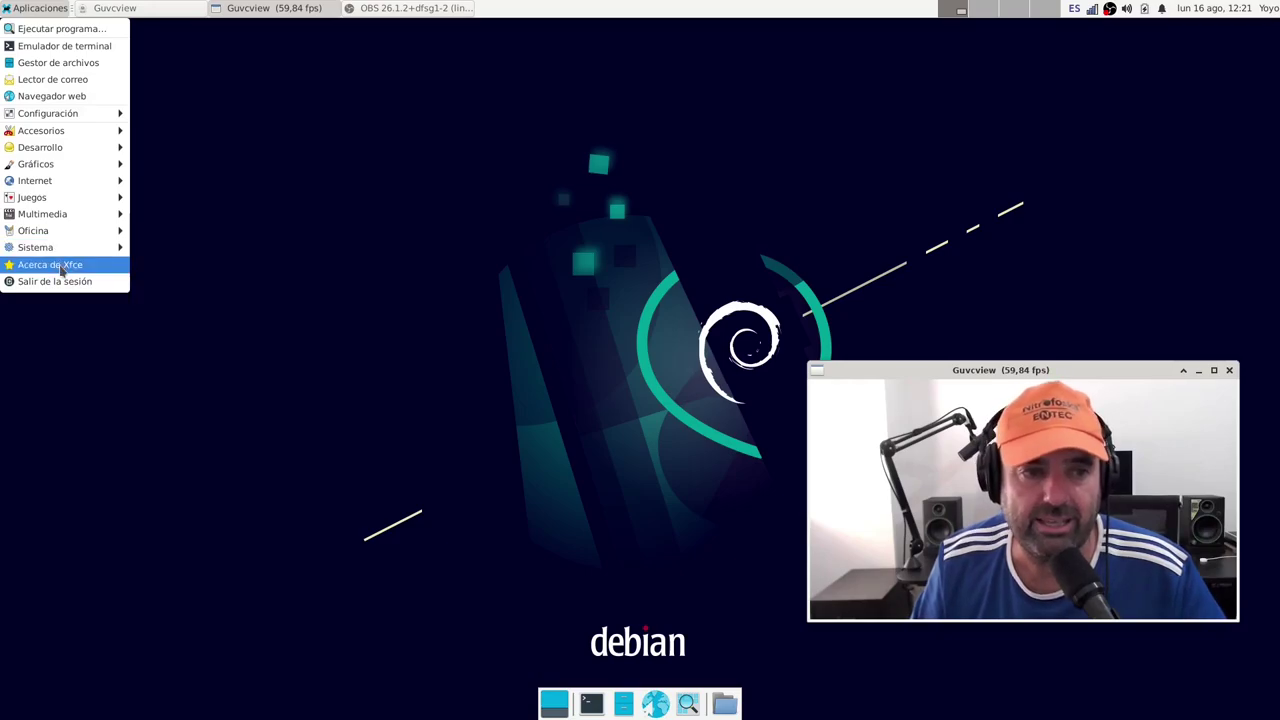
pyautogui.click(62, 266)
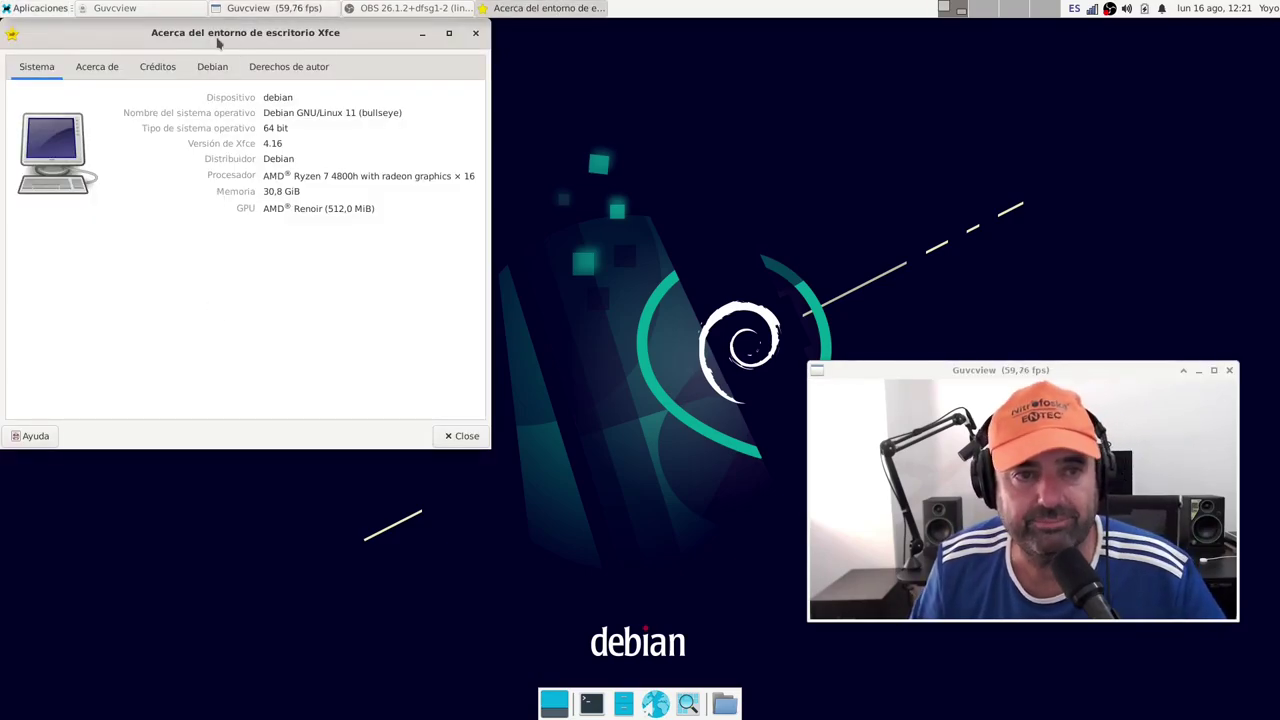
pyautogui.moveTo(218, 42); pyautogui.dragTo(432, 140)
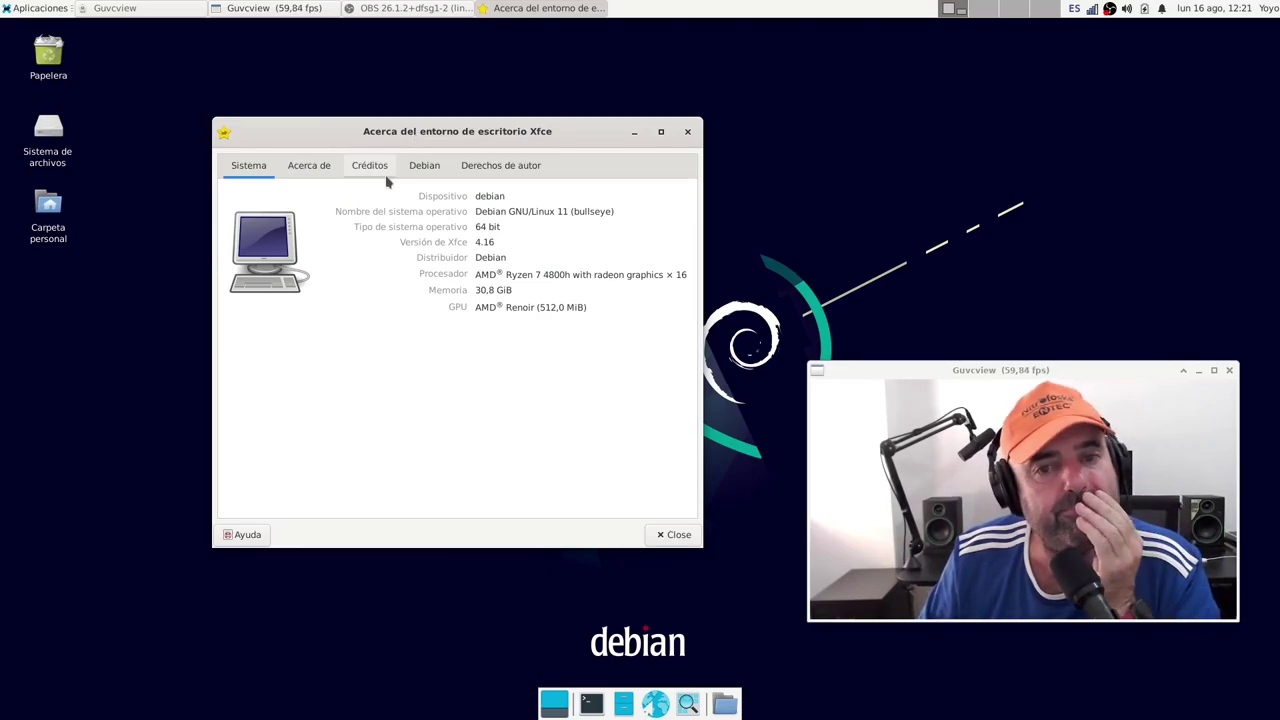
# - Review the Xfce description, credits, Debian, copyright and system details in the About window, and close it
pyautogui.click(304, 168)
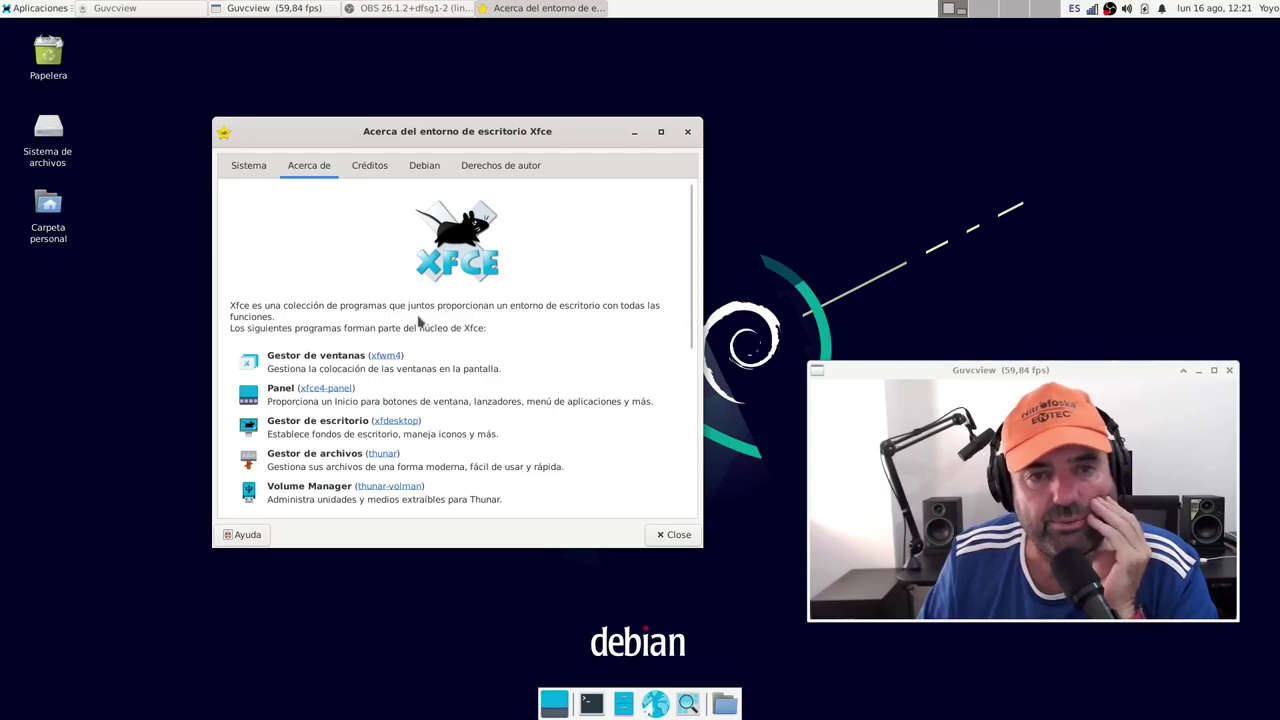
pyautogui.click(394, 168)
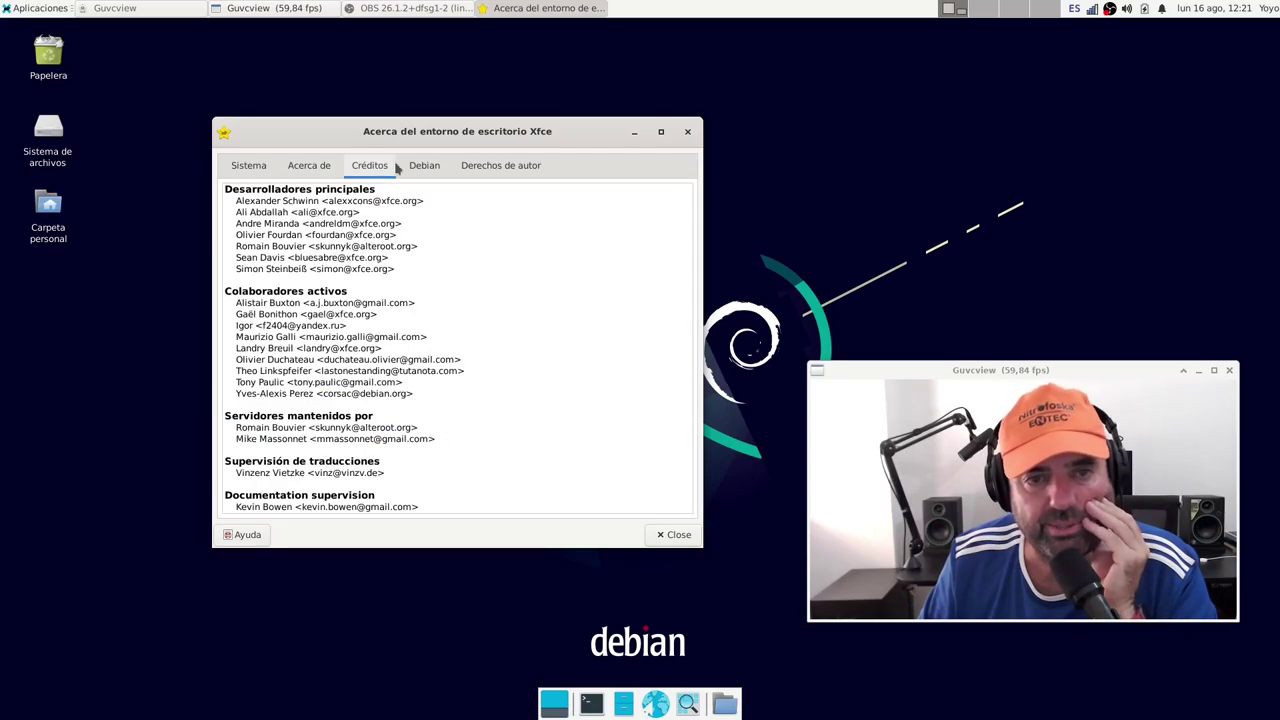
pyautogui.click(418, 170)
pyautogui.click(495, 175)
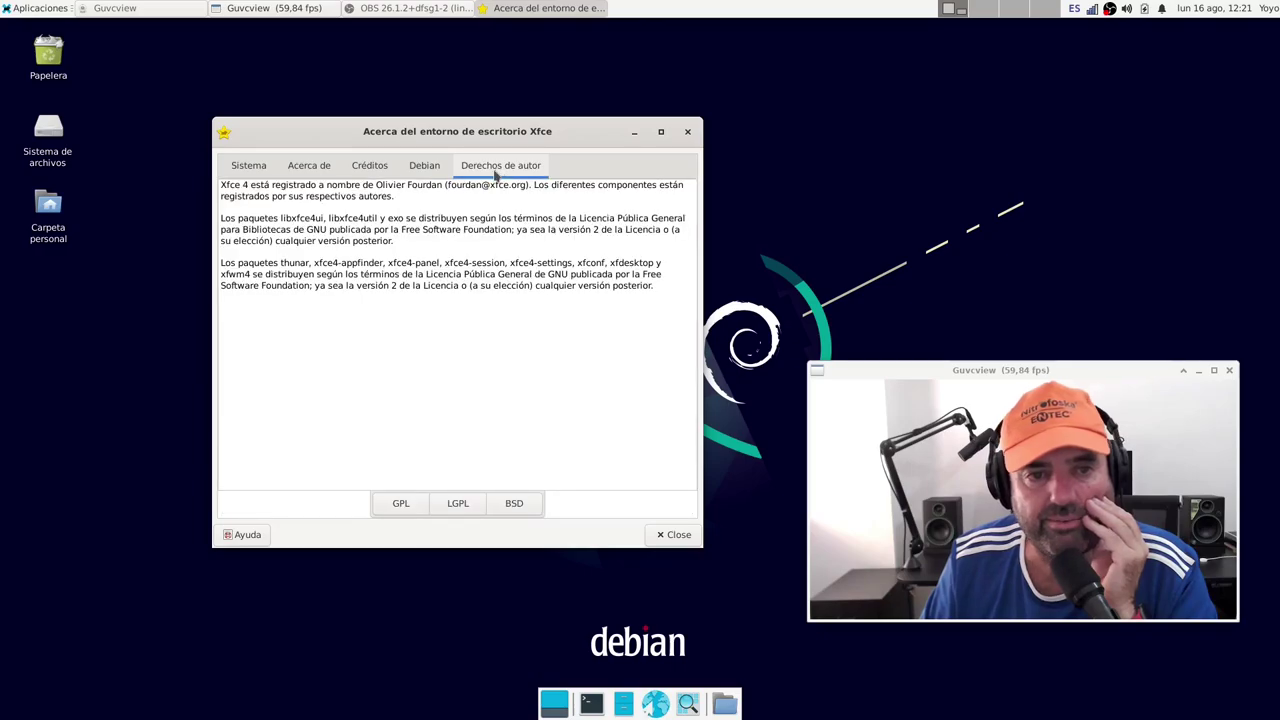
pyautogui.click(248, 167)
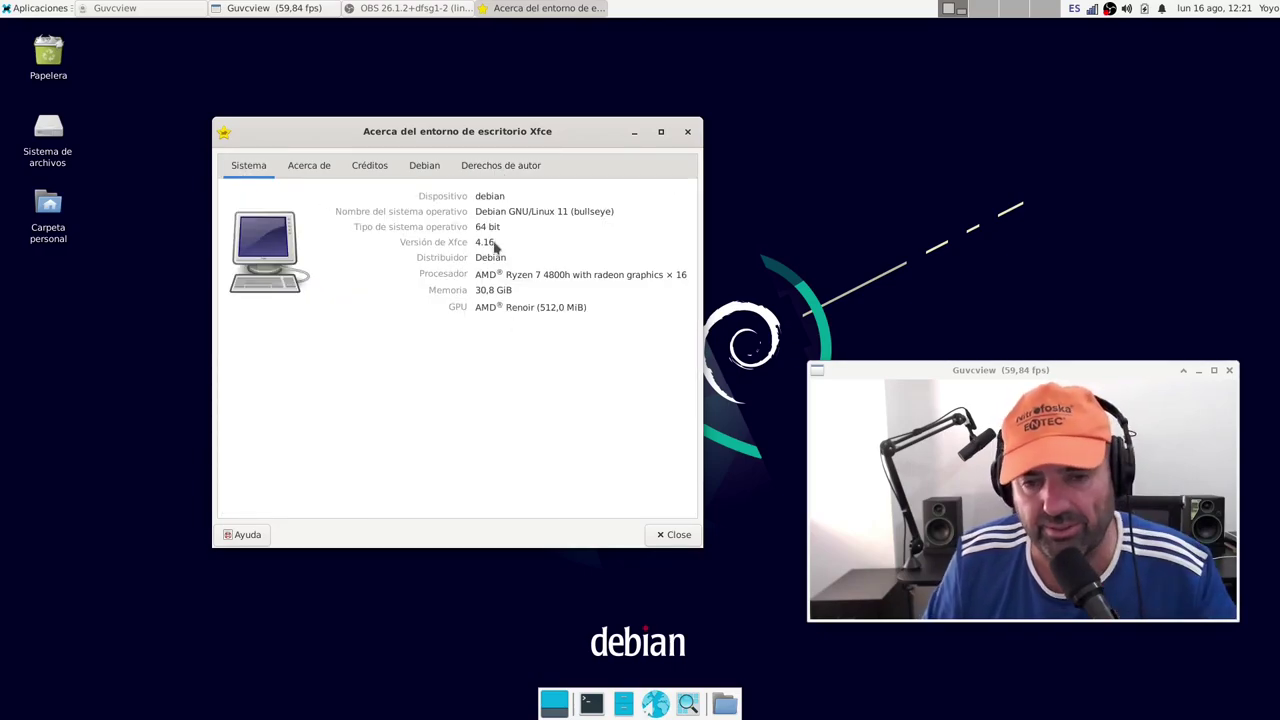
pyautogui.click(673, 535)
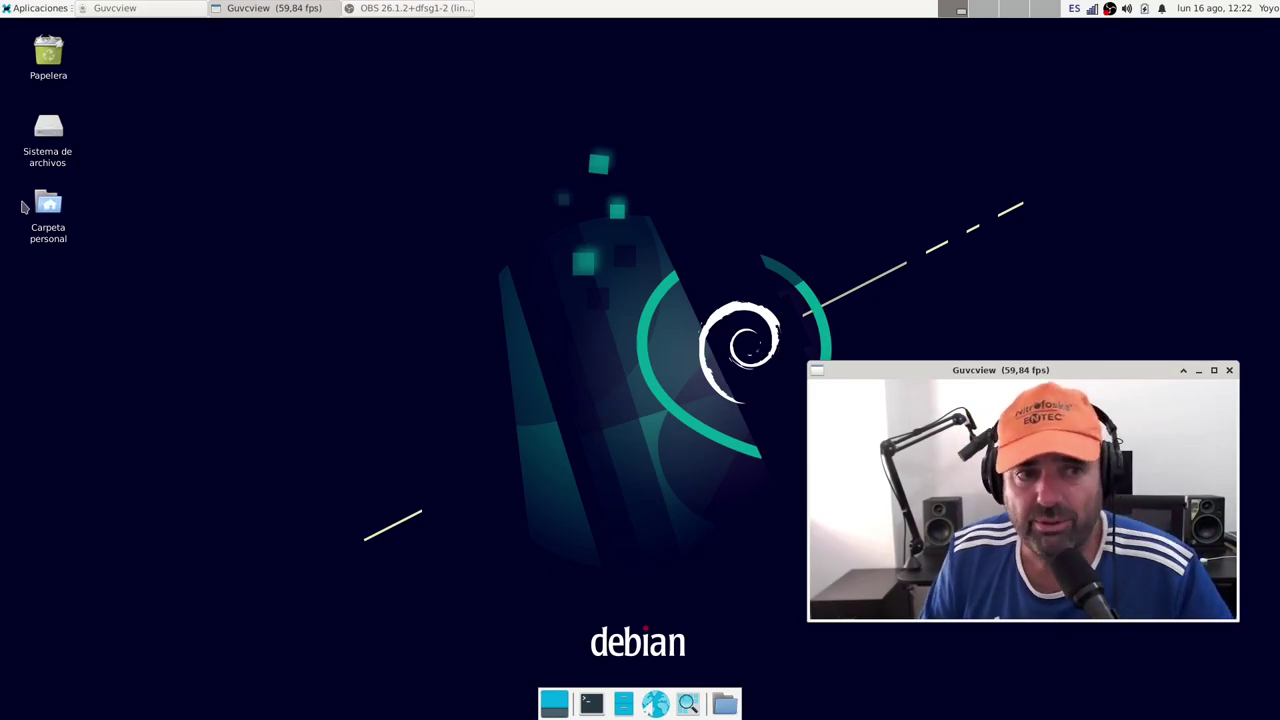
# - Launch the Synaptic package manager from the Sistema applications and move the Guvcview webcam window slightly lower on the desktop
pyautogui.click(30, 10)
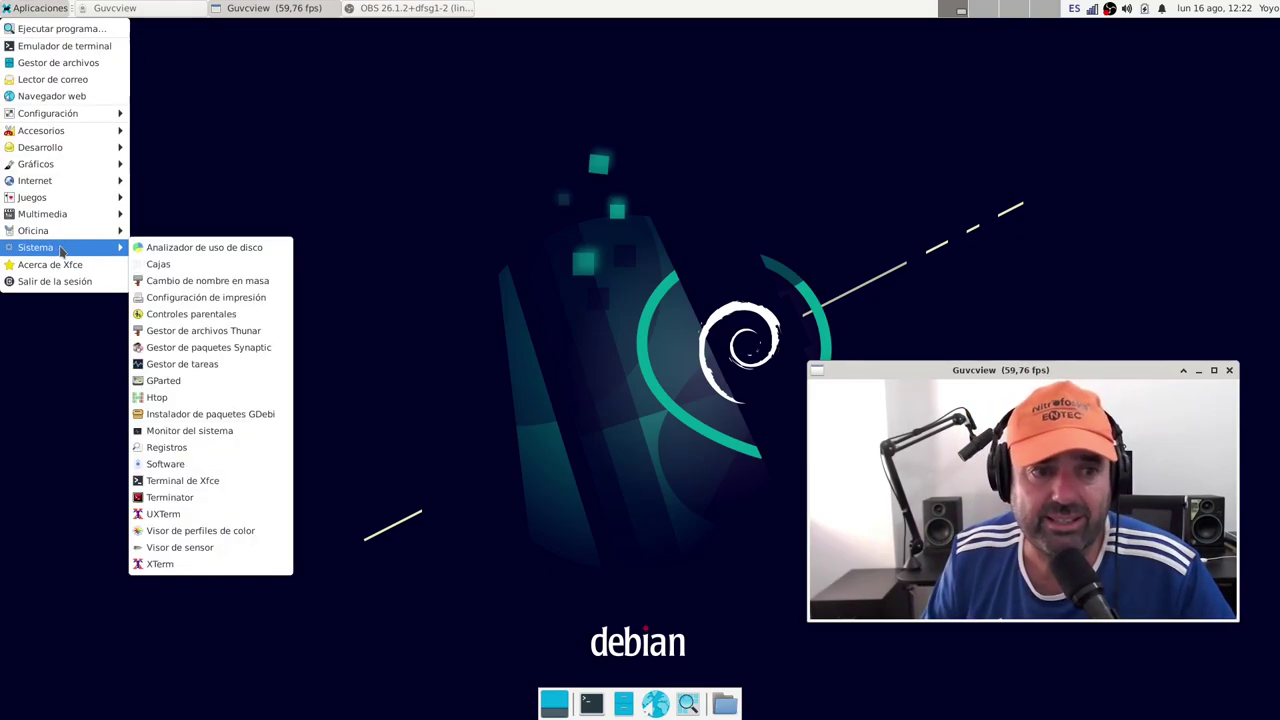
pyautogui.moveTo(81, 118)
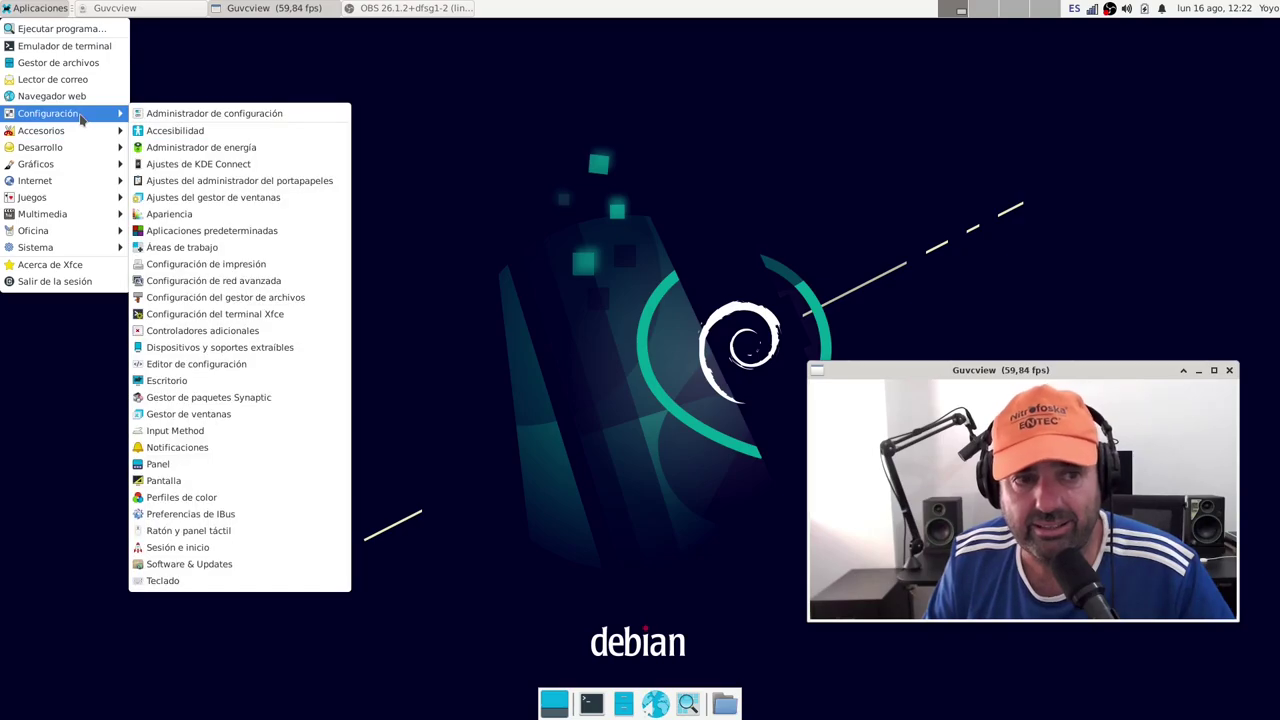
pyautogui.moveTo(72, 251)
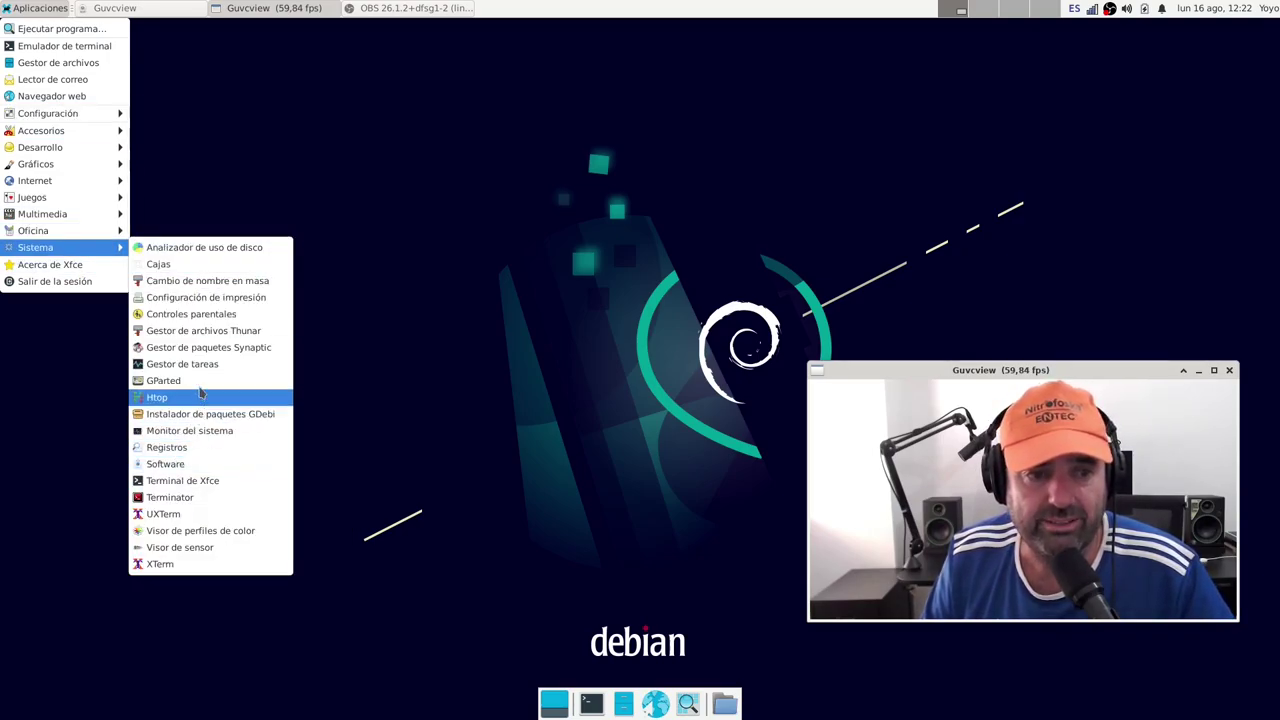
pyautogui.click(222, 348)
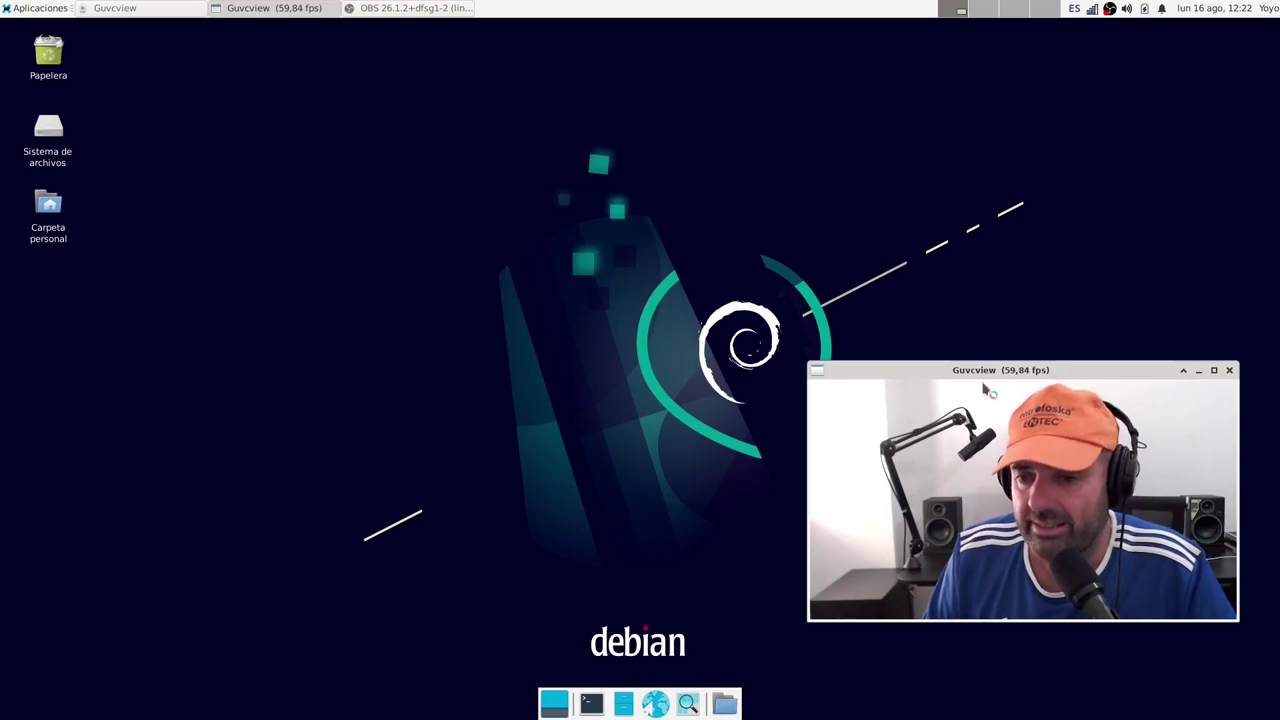
pyautogui.moveTo(1012, 372); pyautogui.dragTo(1017, 439)
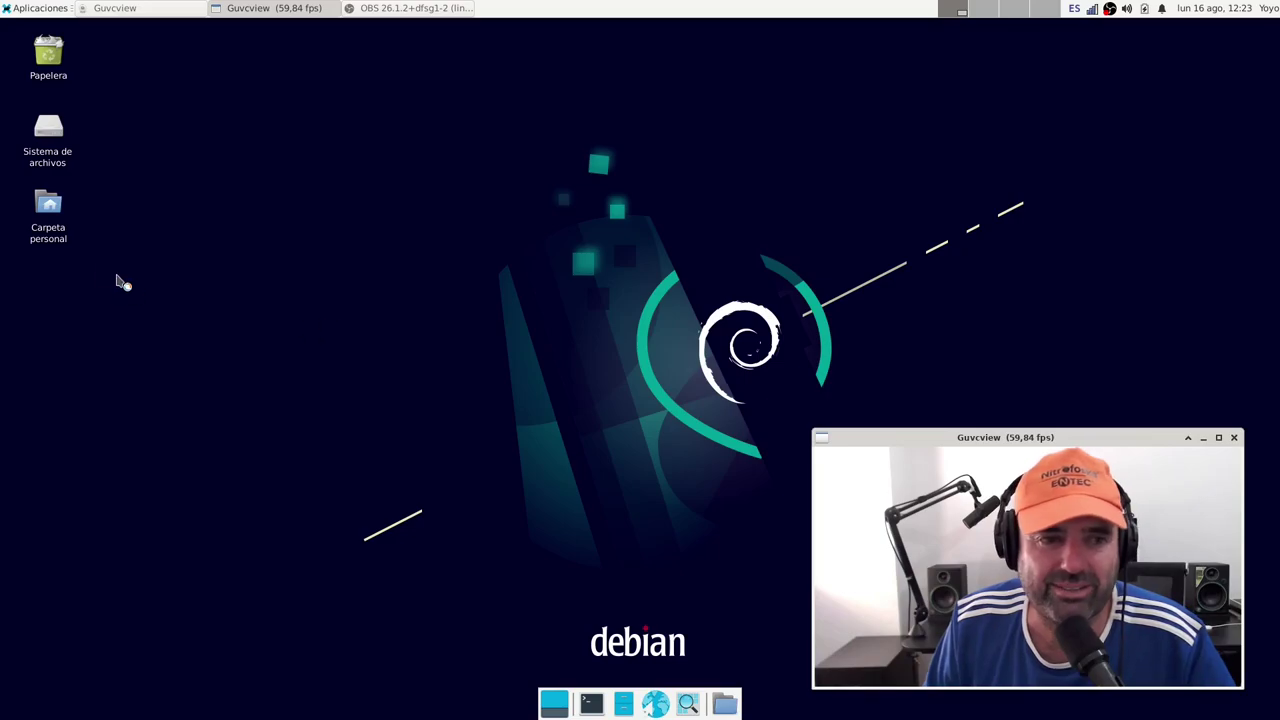
# - Open the personal folder in the file manager, view Thunar's Acerca de information, and close that dialog
pyautogui.doubleClick(60, 240)
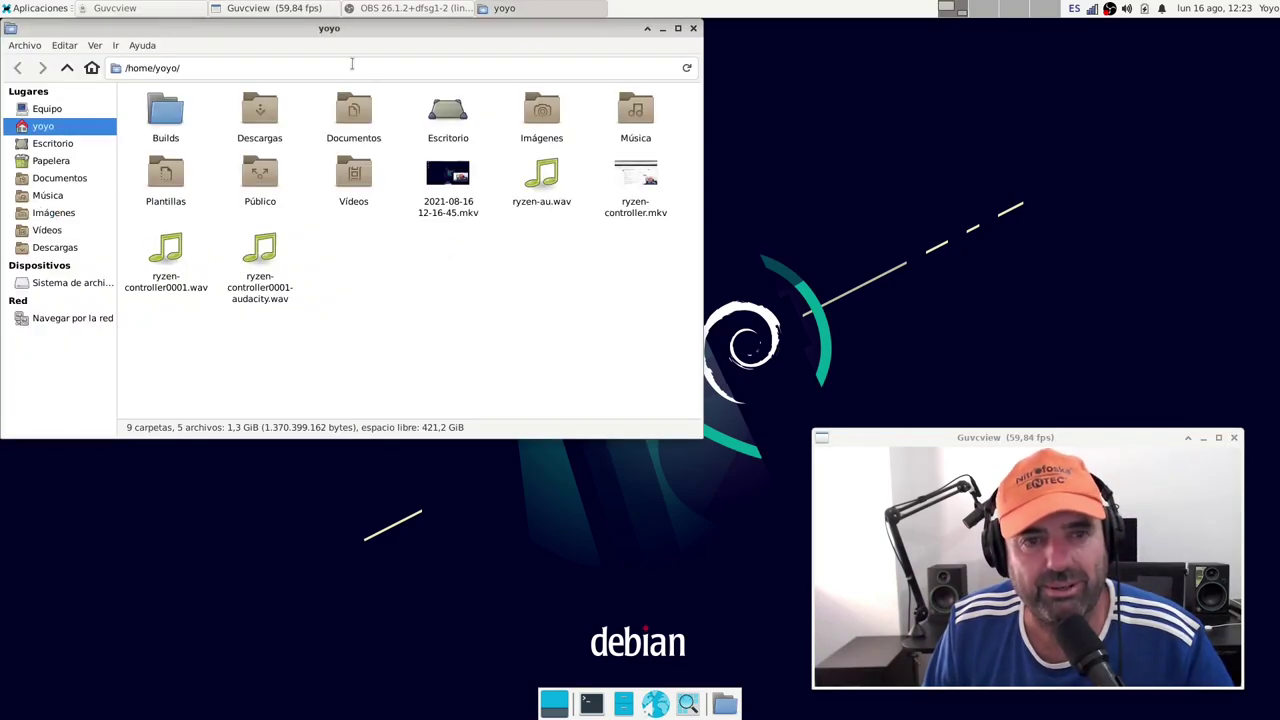
pyautogui.moveTo(347, 31); pyautogui.dragTo(484, 79)
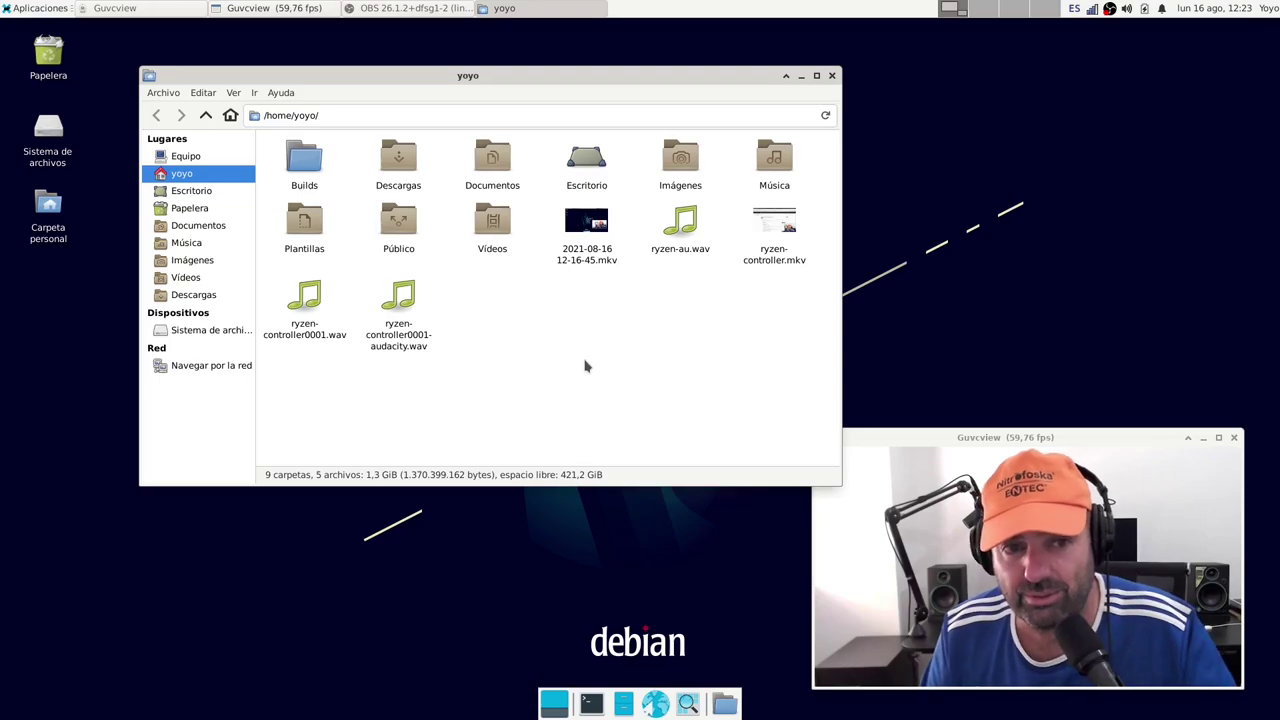
pyautogui.click(284, 94)
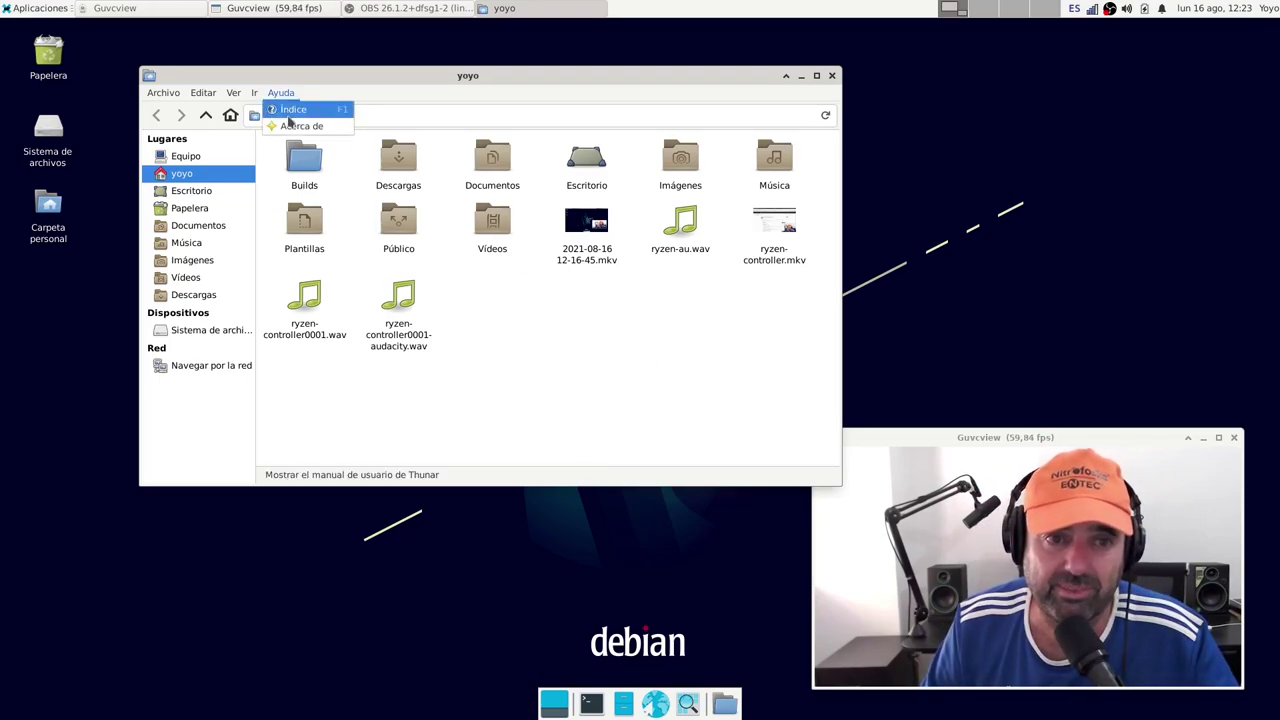
pyautogui.click(293, 127)
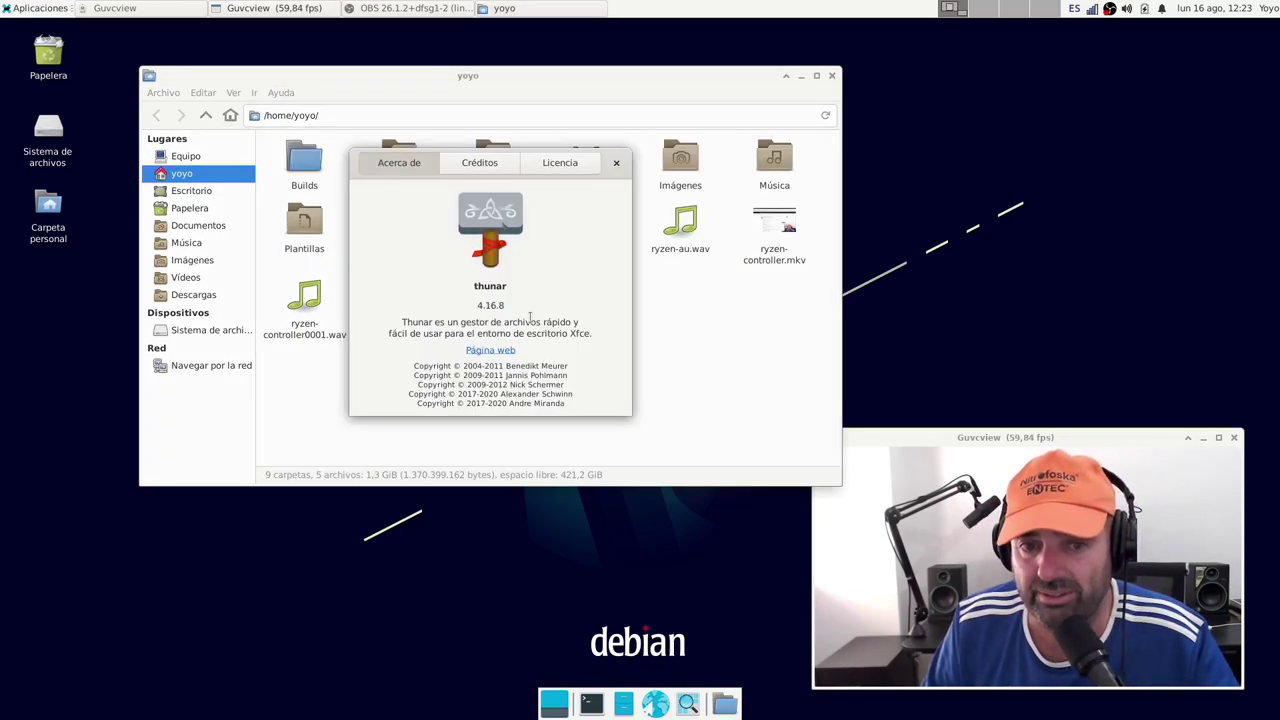
pyautogui.click(616, 163)
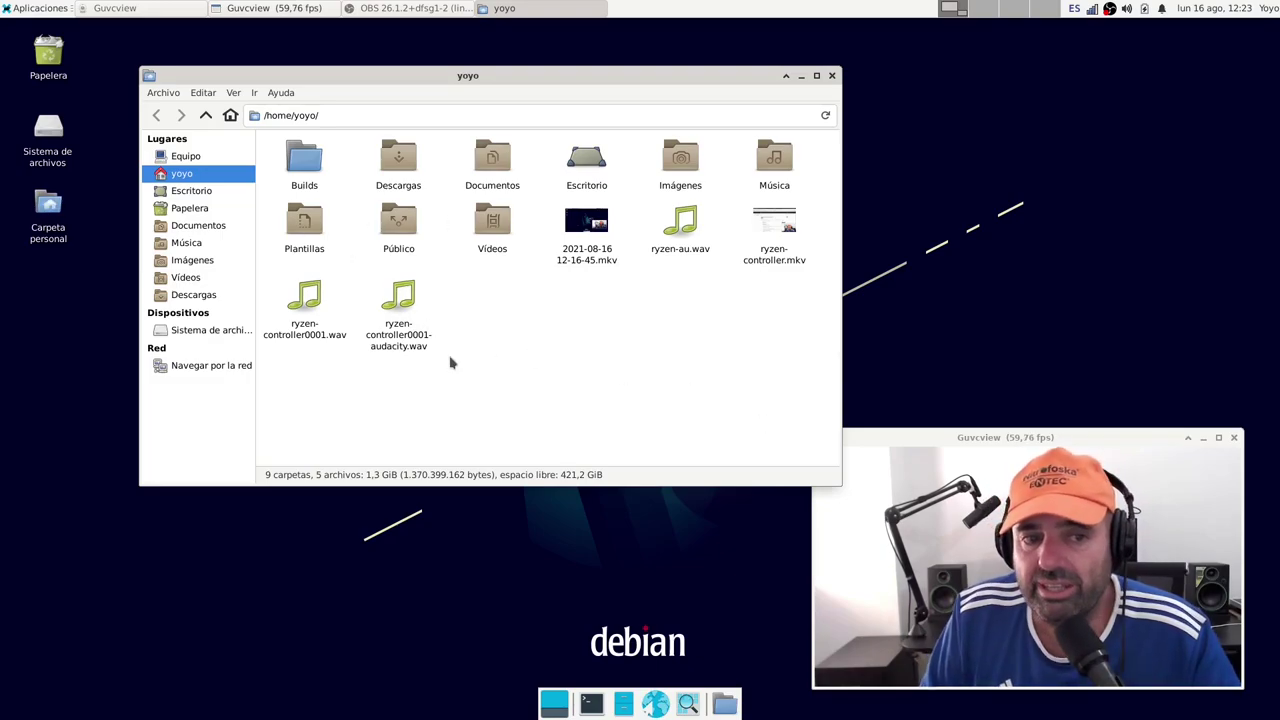
# - Move the personal folder's window toward the middle of the desktop, highlight its path, and close the window
pyautogui.moveTo(459, 82); pyautogui.dragTo(526, 87)
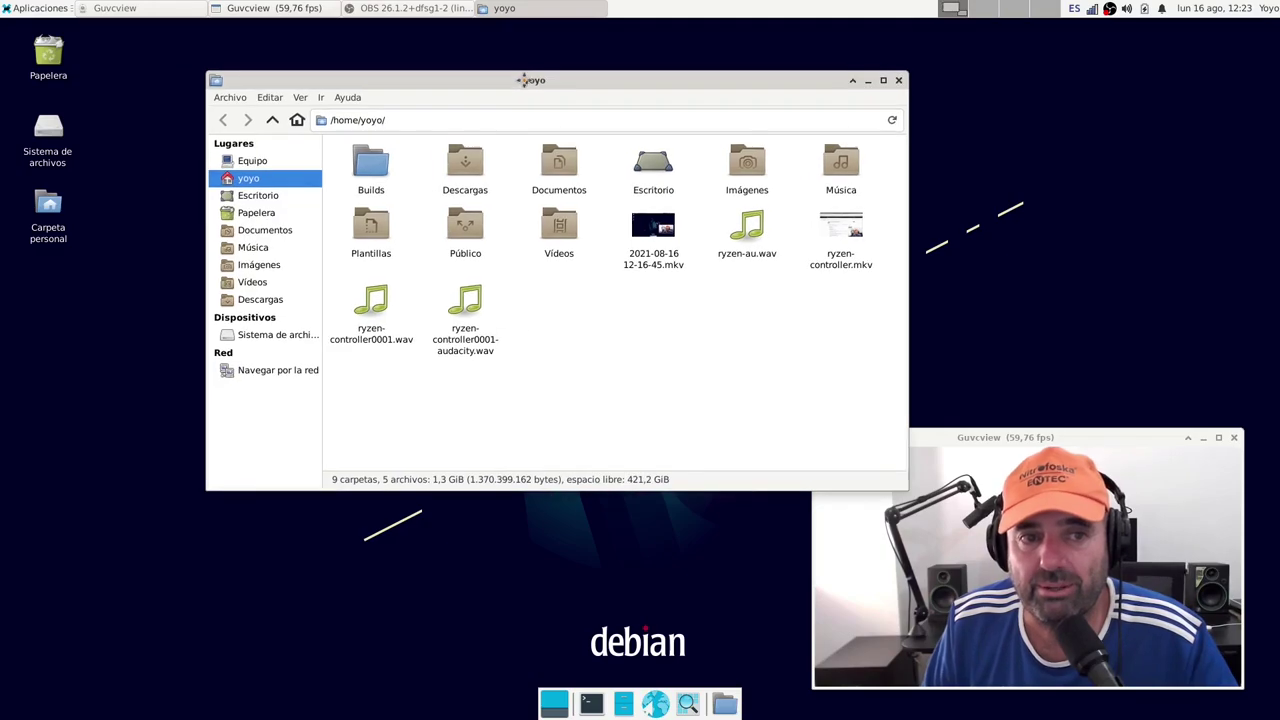
pyautogui.click(416, 120)
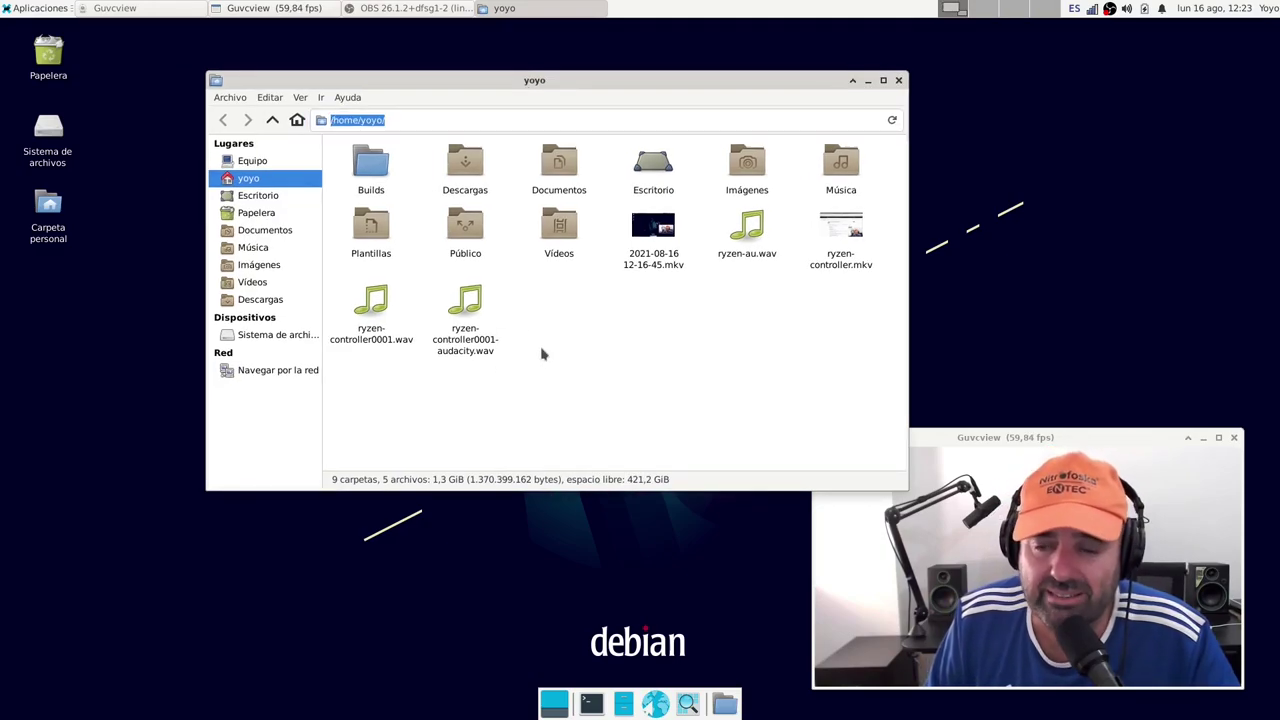
pyautogui.click(898, 80)
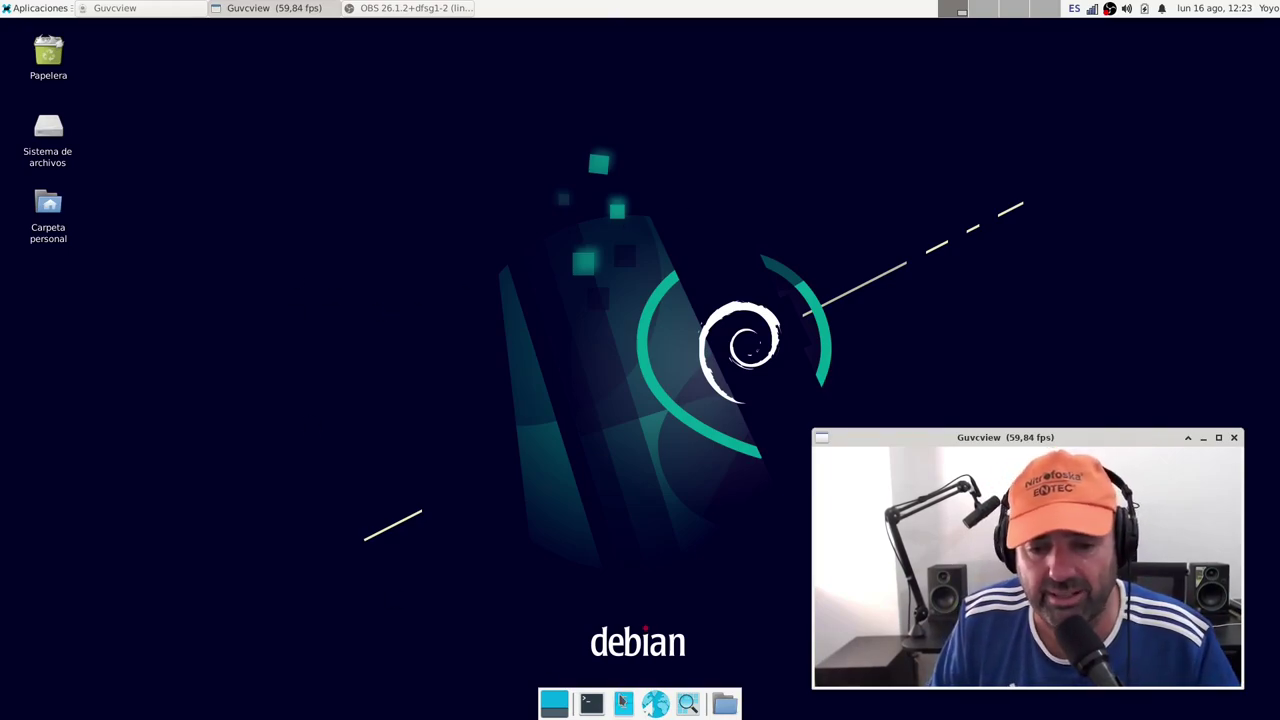
# - Open the default terminal emulator, move its window toward the upper part of the desktop, and close it
pyautogui.click(591, 705)
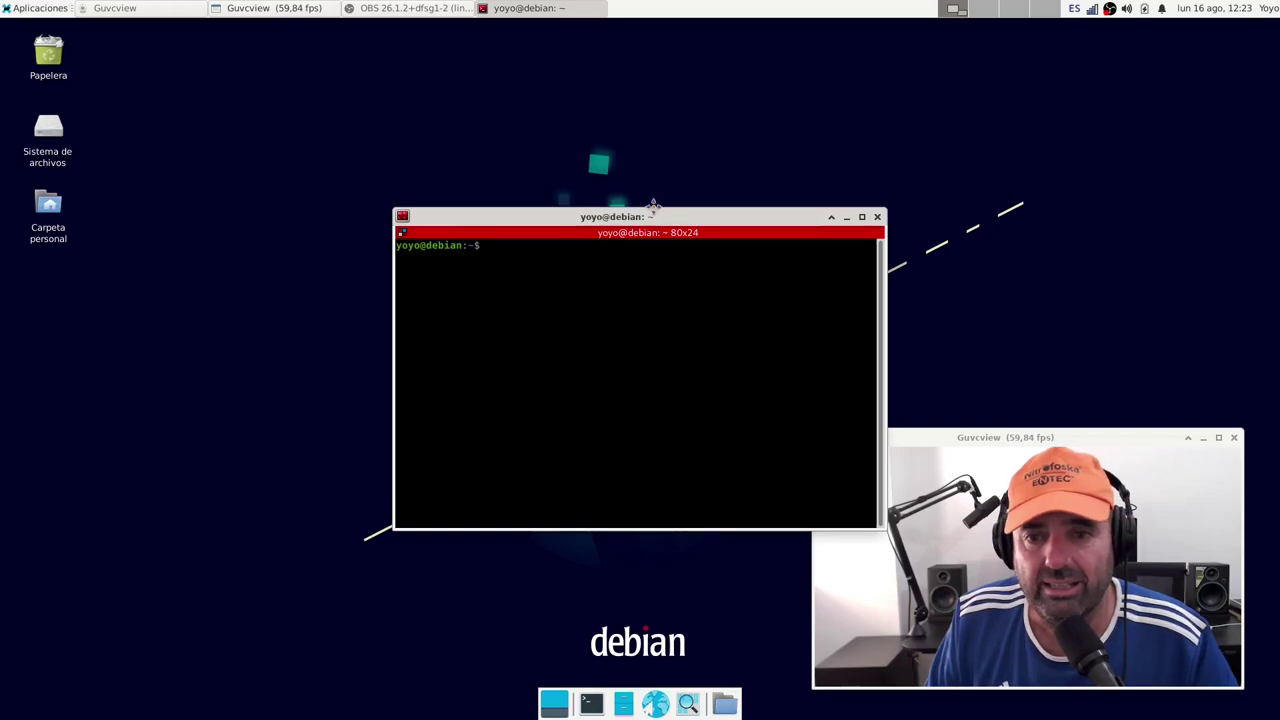
pyautogui.moveTo(667, 222); pyautogui.dragTo(507, 143)
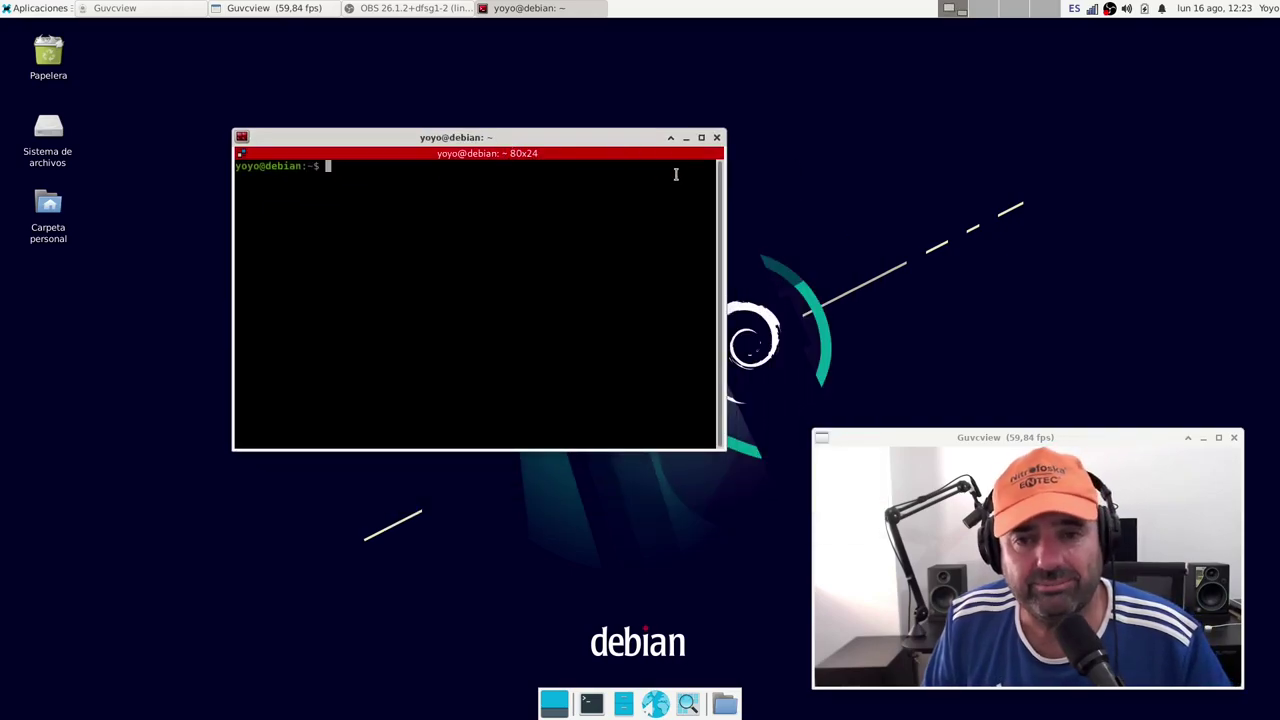
pyautogui.click(718, 137)
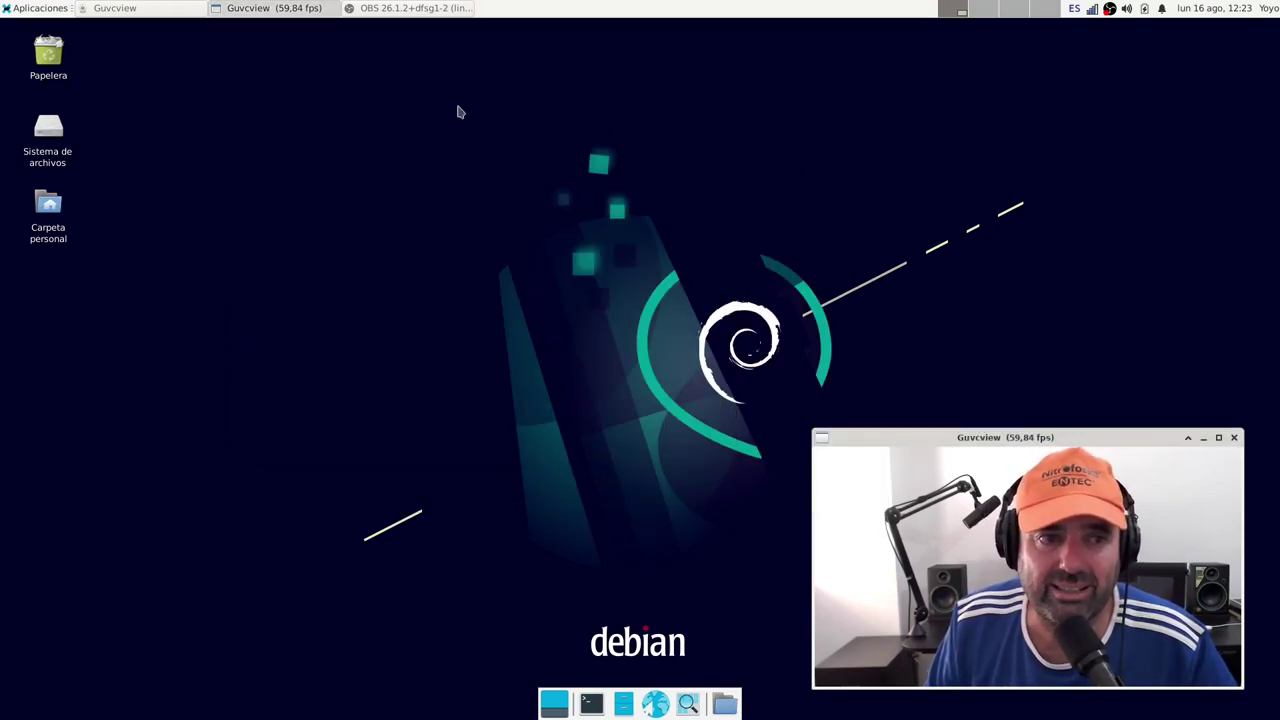
# - Open Terminal de Xfce from the Sistema applications, move its window clear of the desktop's edge, and enlarge it
pyautogui.click(44, 9)
pyautogui.moveTo(42, 182)
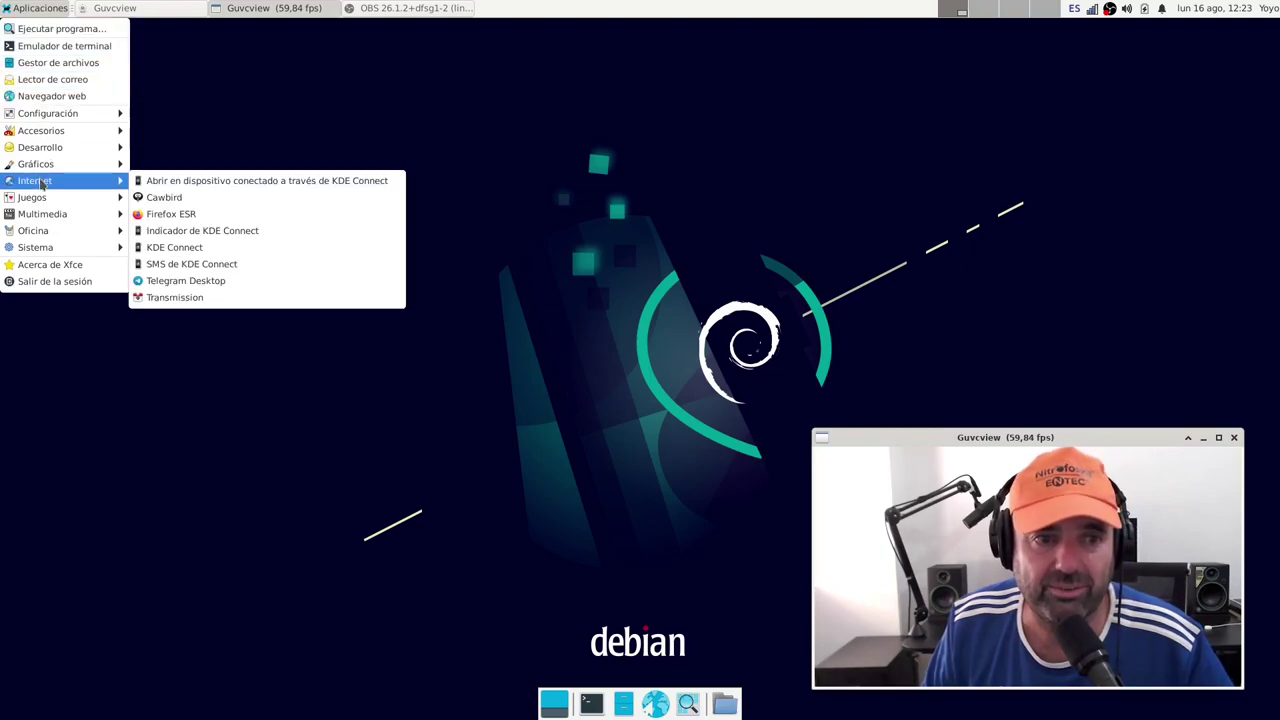
pyautogui.moveTo(44, 251)
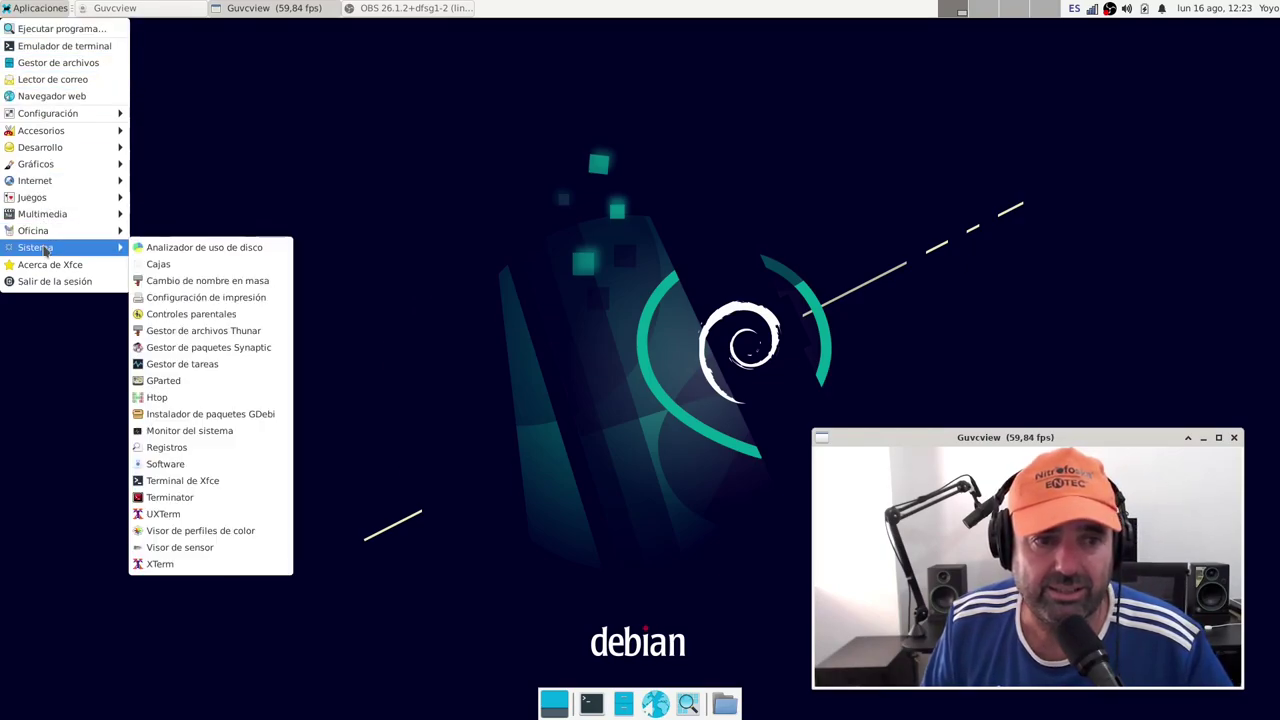
pyautogui.click(175, 481)
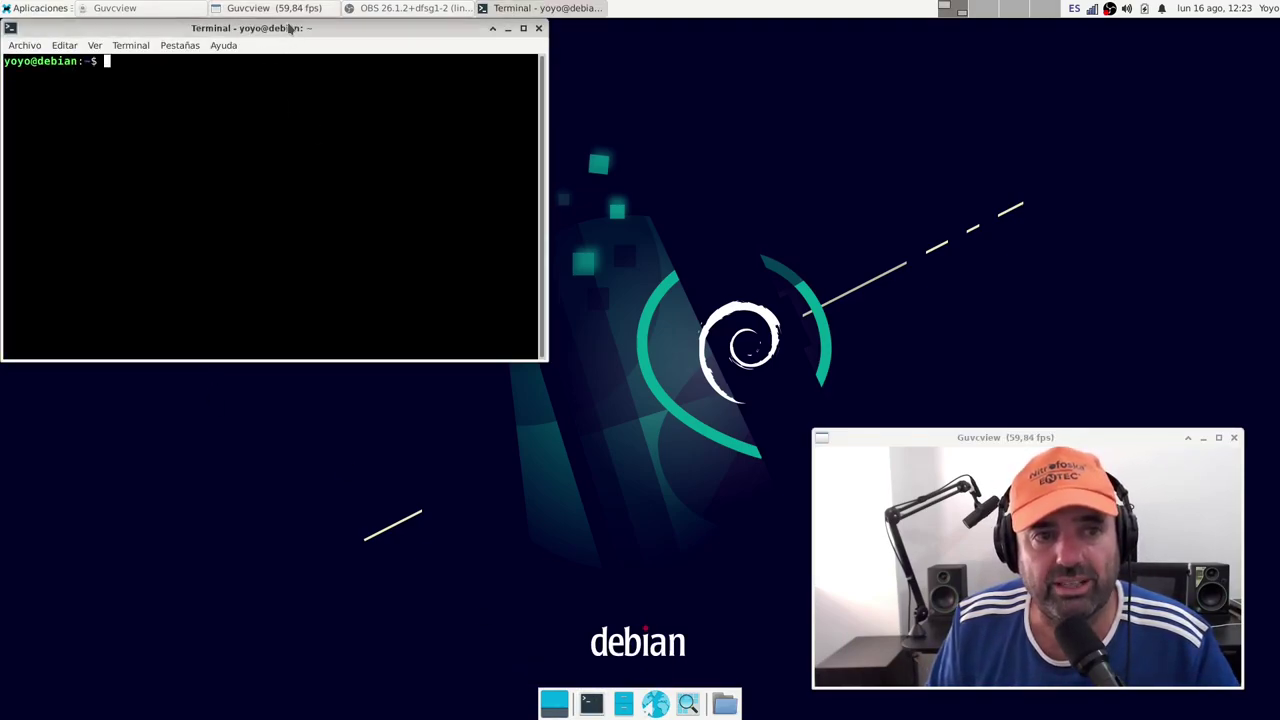
pyautogui.moveTo(289, 27); pyautogui.dragTo(393, 60)
pyautogui.click(644, 400)
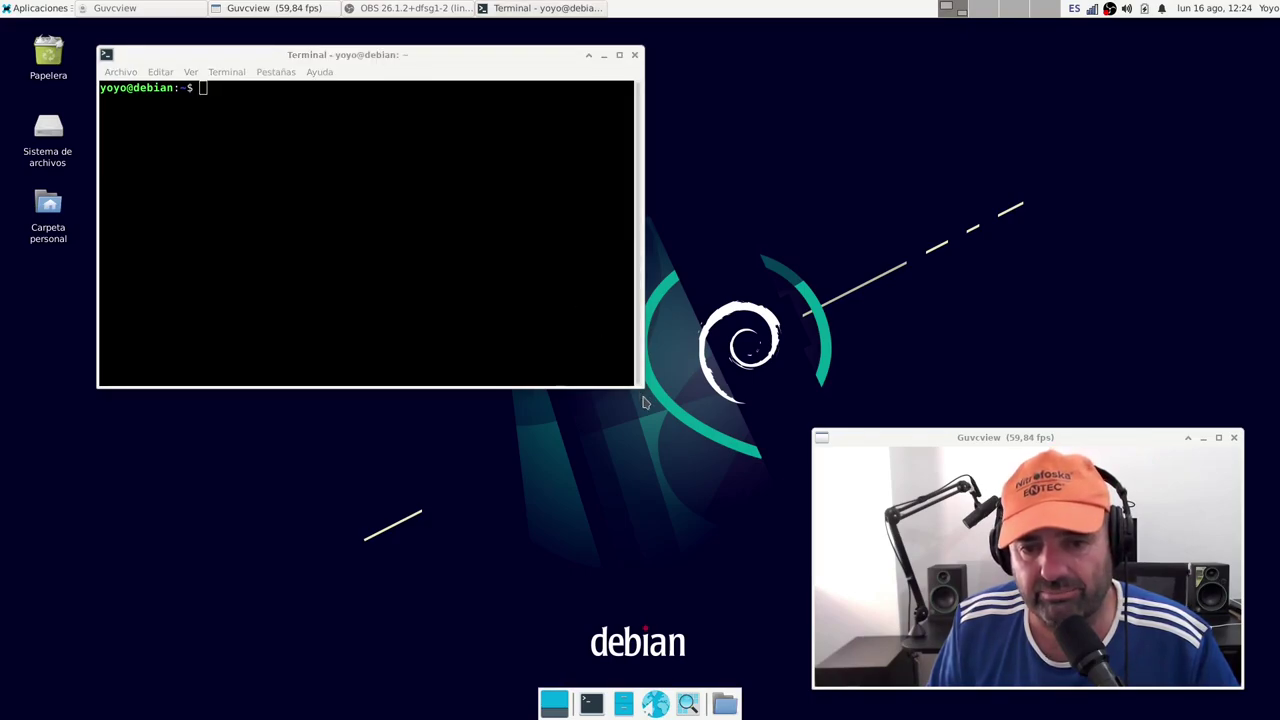
pyautogui.moveTo(636, 386); pyautogui.dragTo(975, 489)
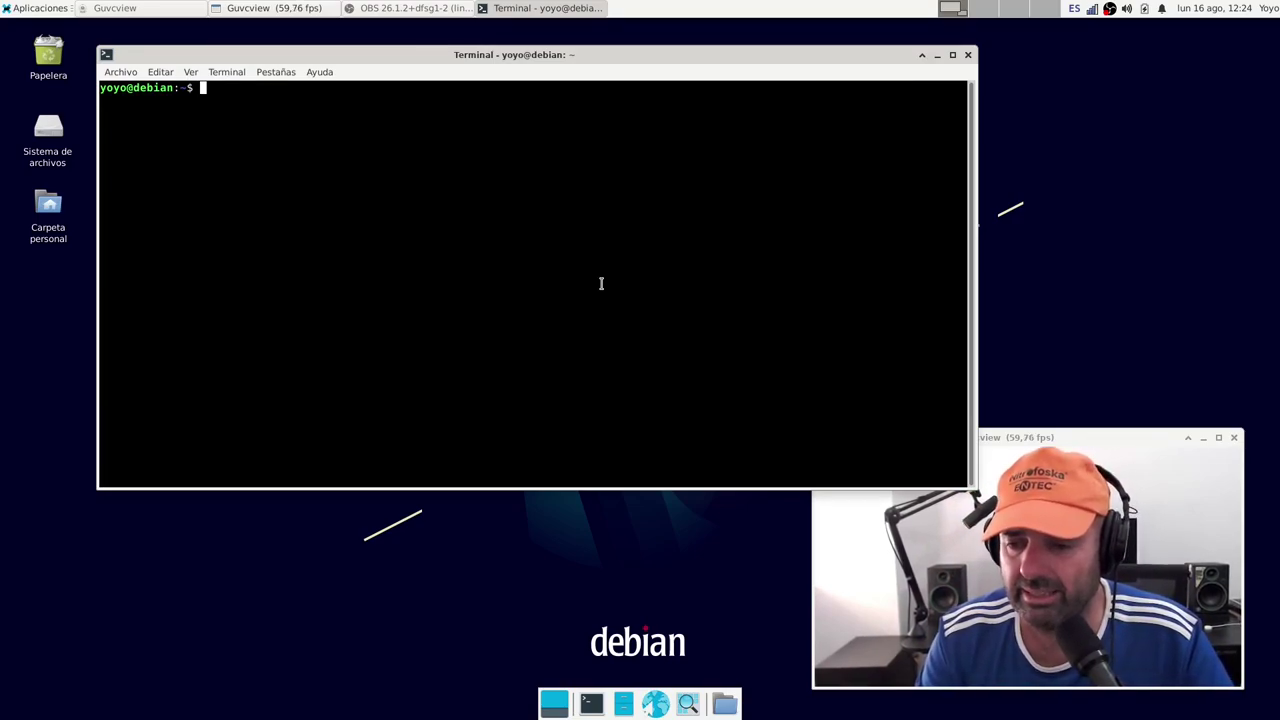
# - Search the package repositories for the Arc theme with apt search arc-theme
pyautogui.write('apt ')
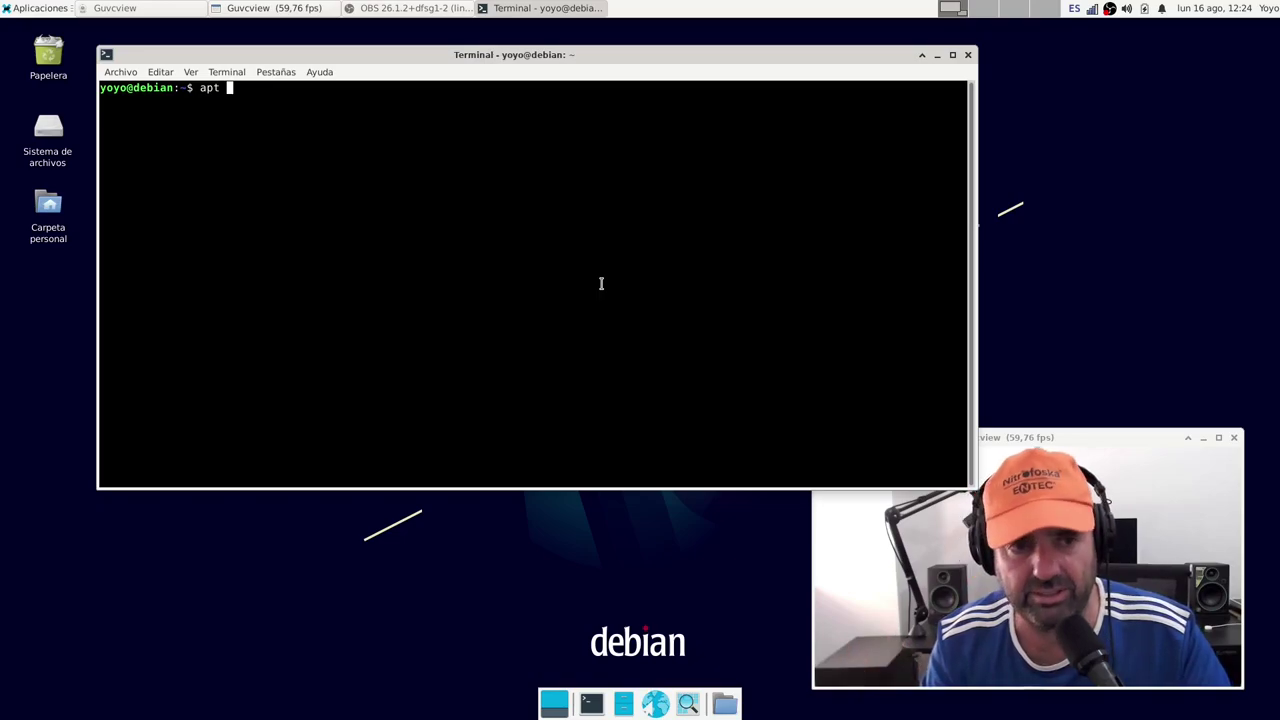
pyautogui.write('se')
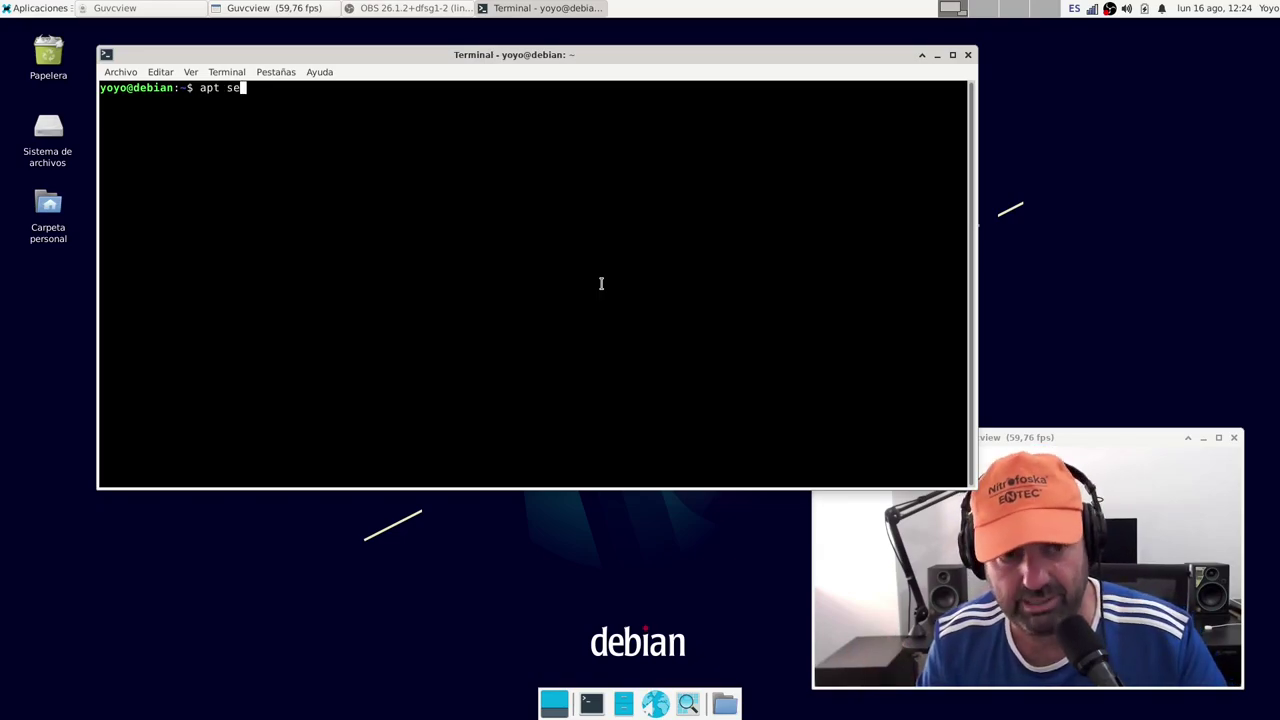
pyautogui.write('arch')
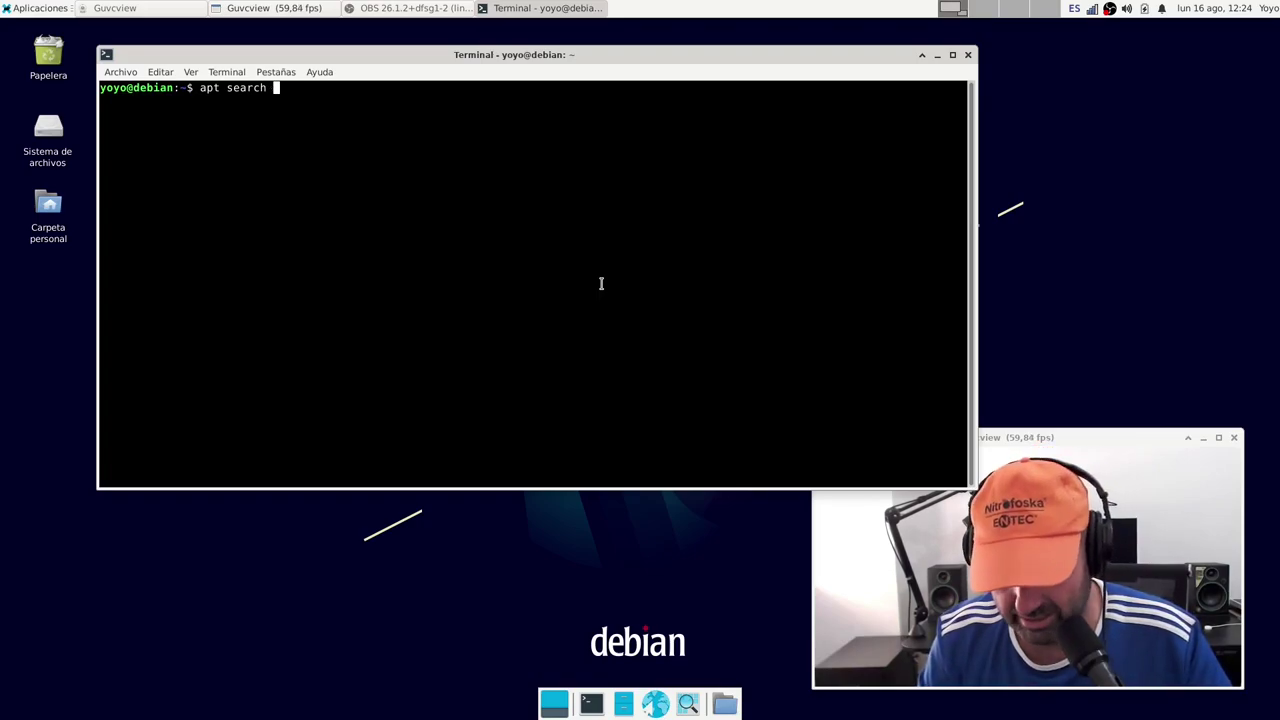
pyautogui.write(' arc')
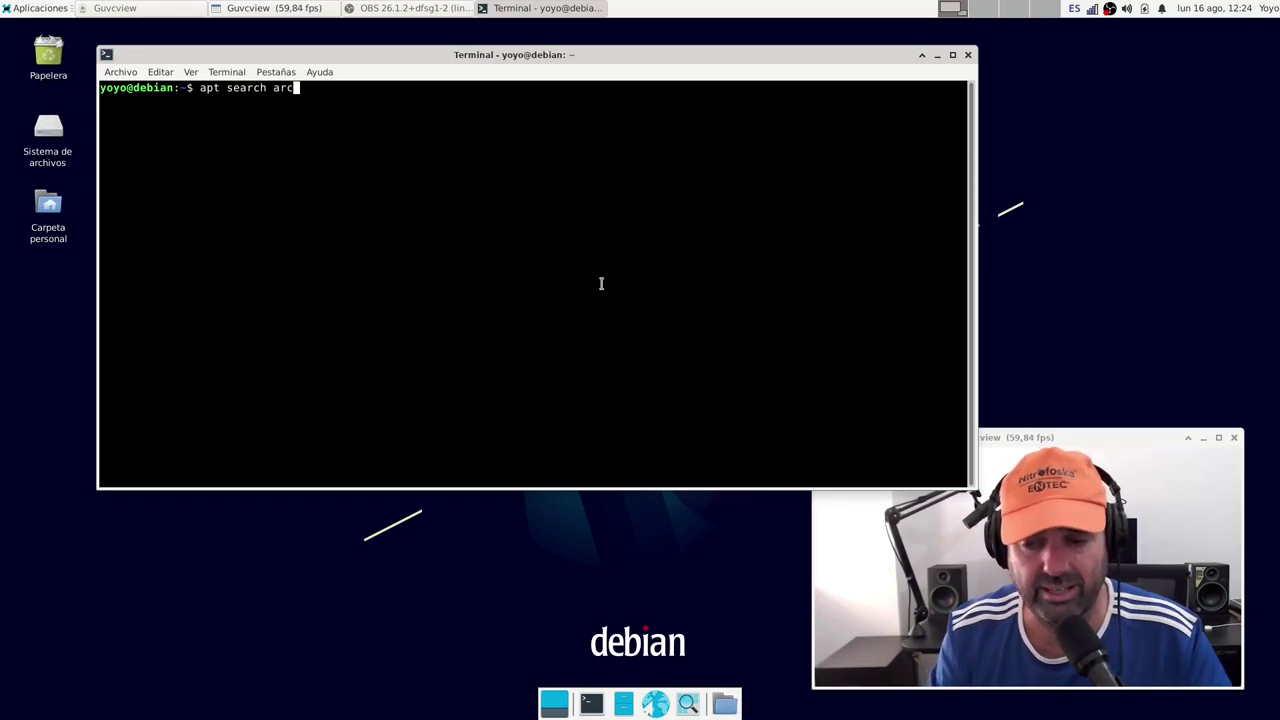
pyautogui.write('-')
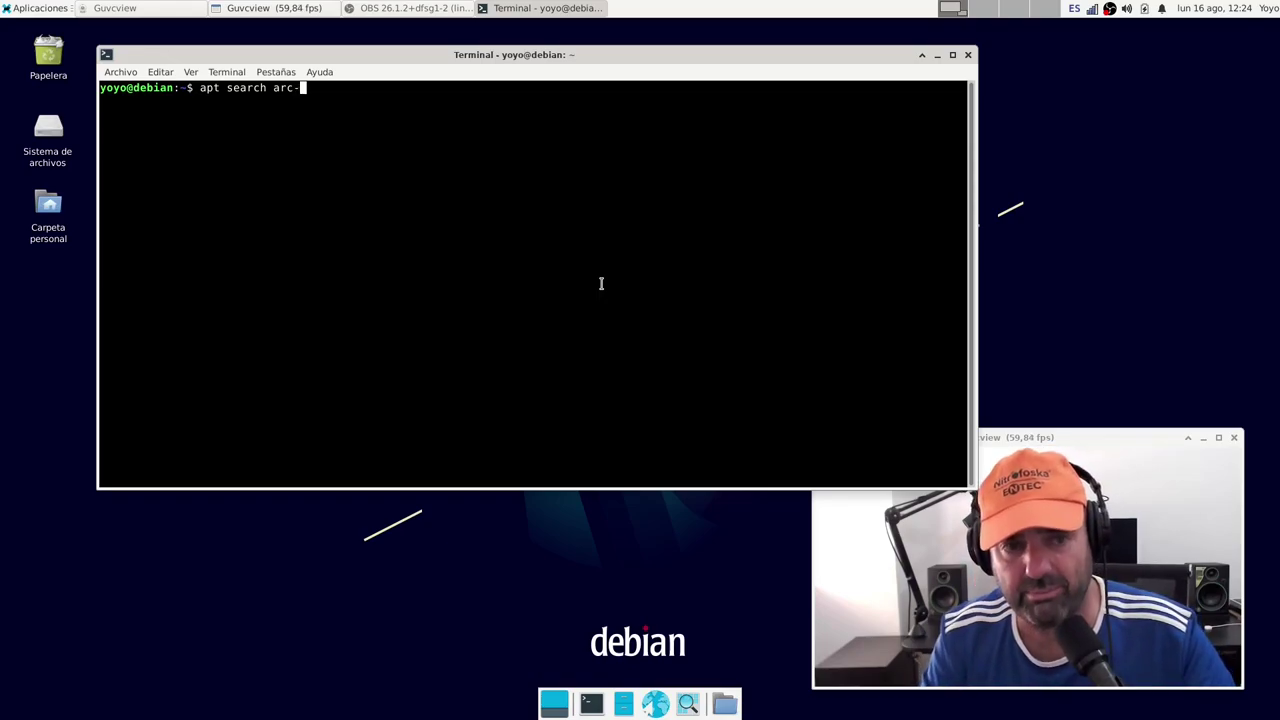
pyautogui.write('theme')
pyautogui.press('Return')
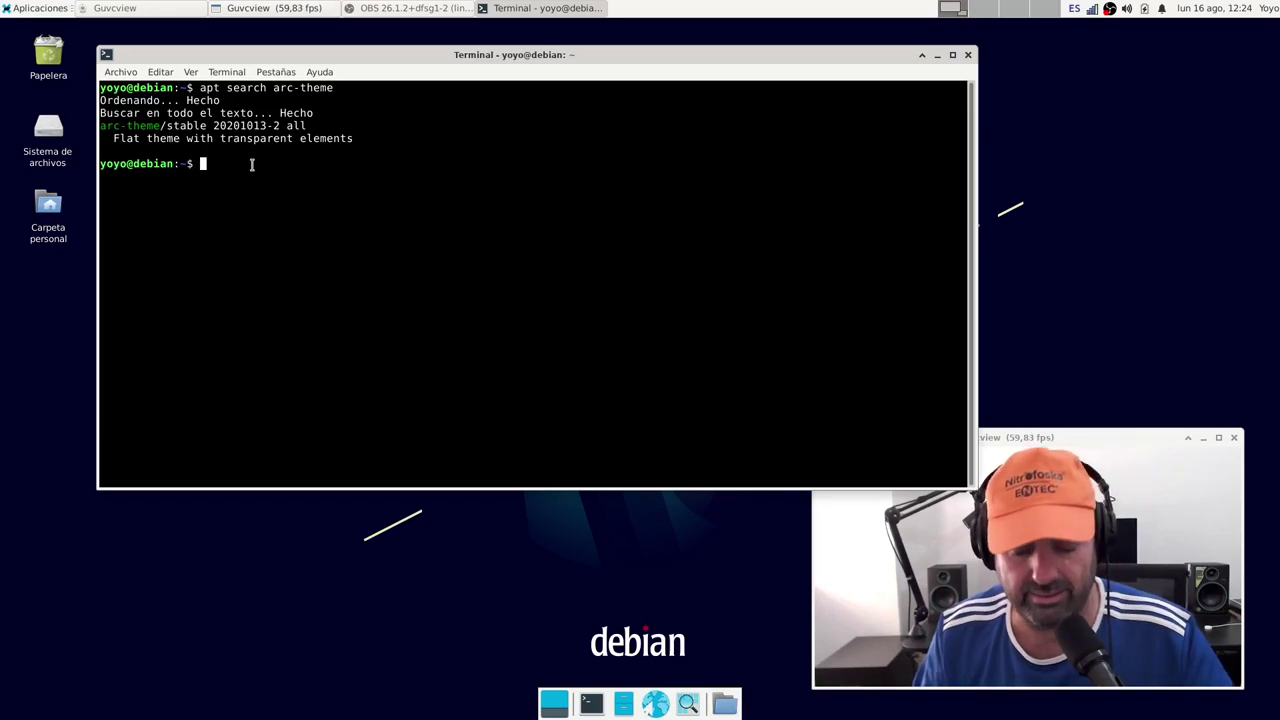
# - Install the Arc theme with sudo apt install arc-theme, entering the account password and answering s to continue
pyautogui.write('sudo ap')
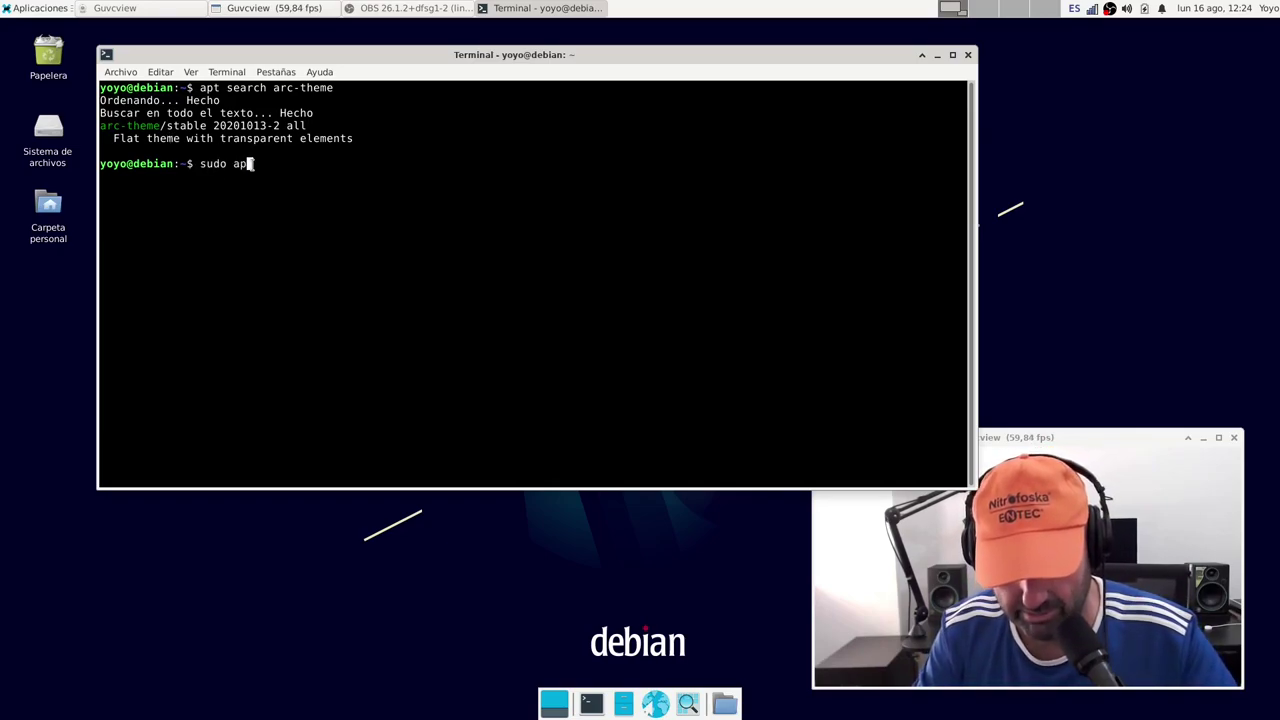
pyautogui.write('t insya')
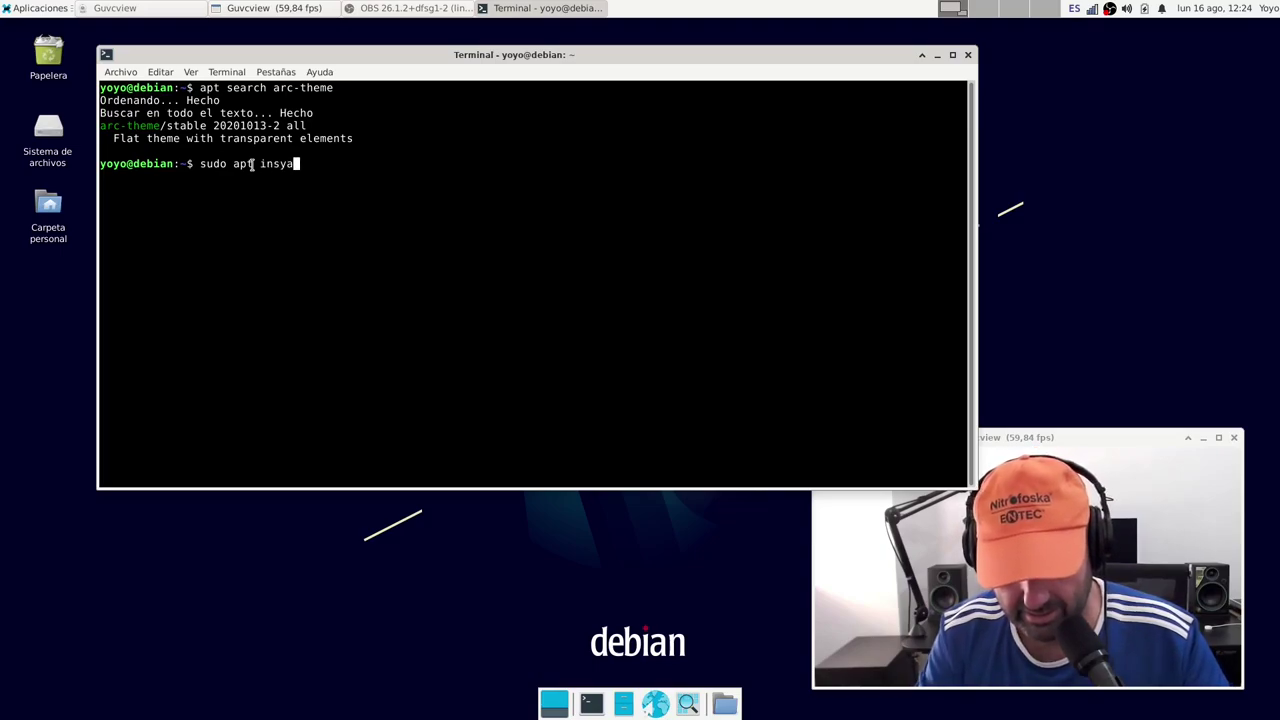
pyautogui.press('BackSpace')
pyautogui.press('BackSpace')
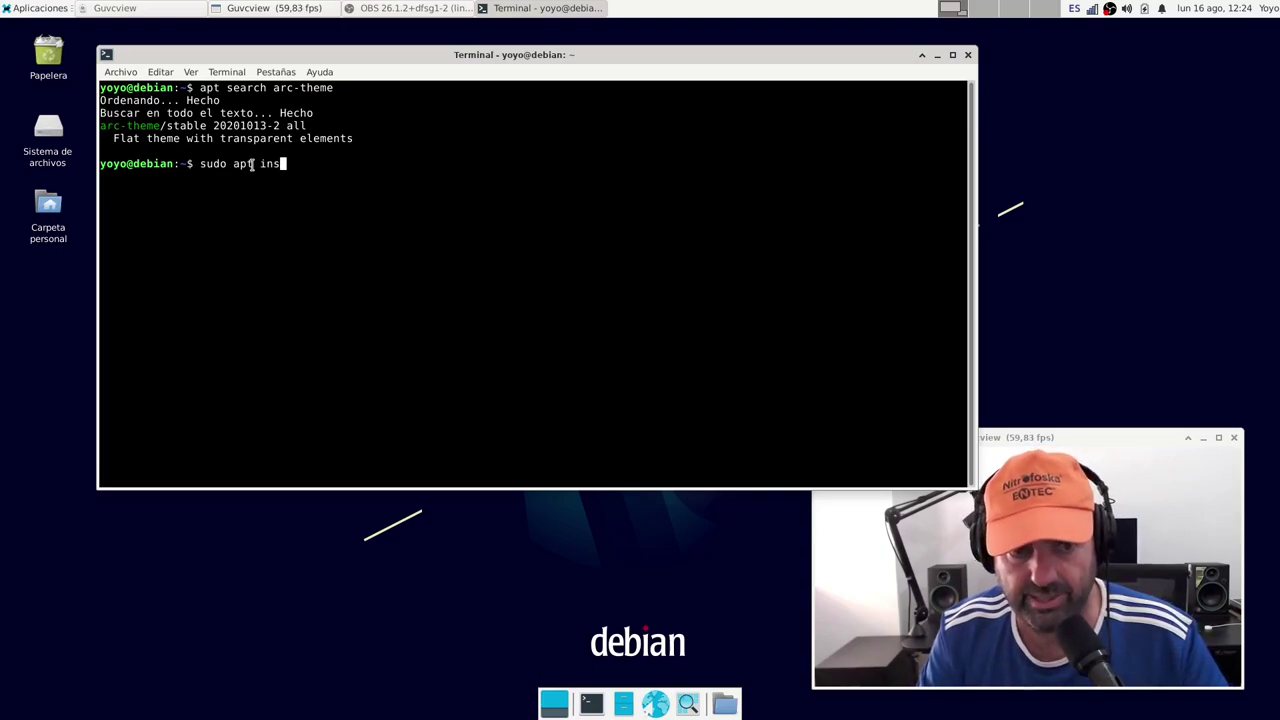
pyautogui.write('tall a')
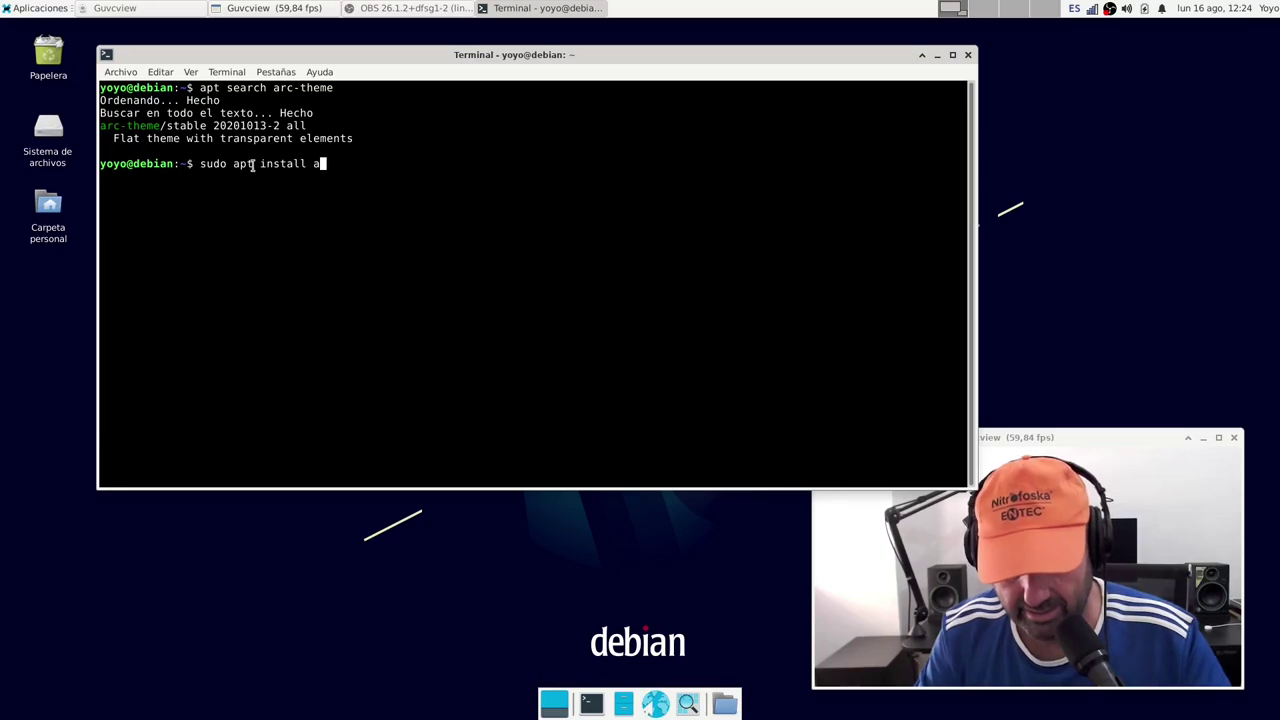
pyautogui.write('rc-theme')
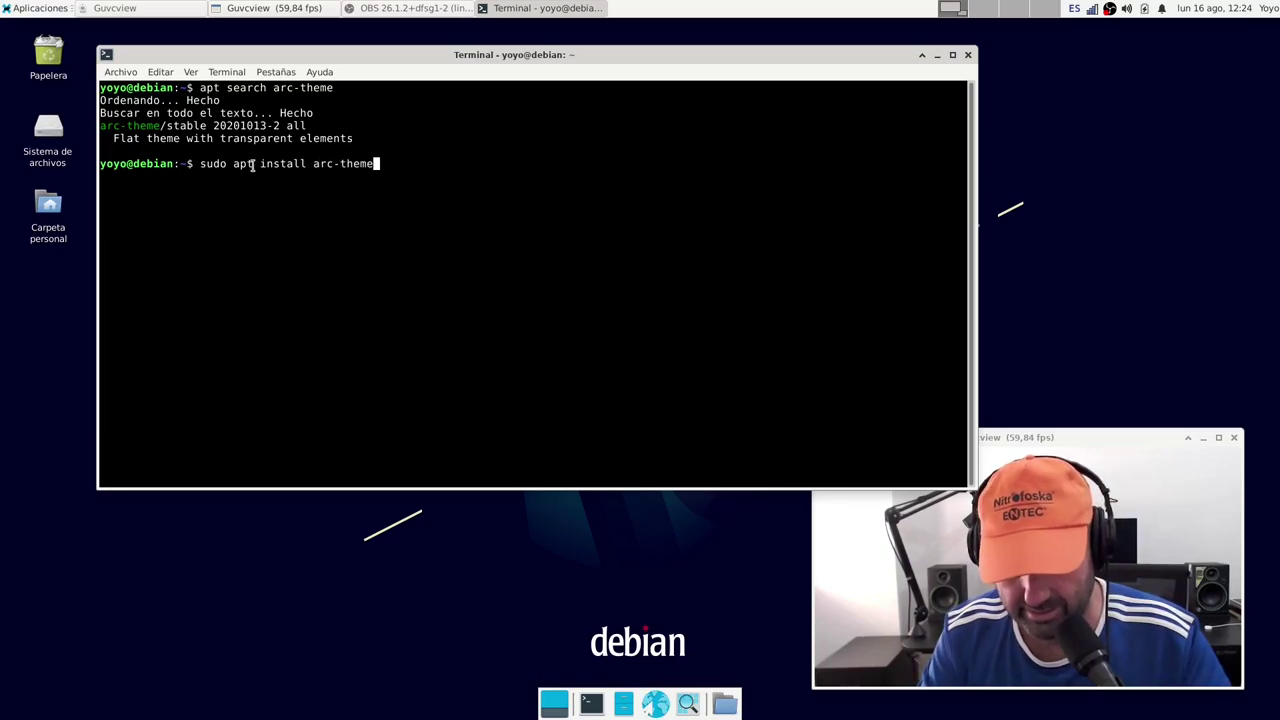
pyautogui.press('Return')
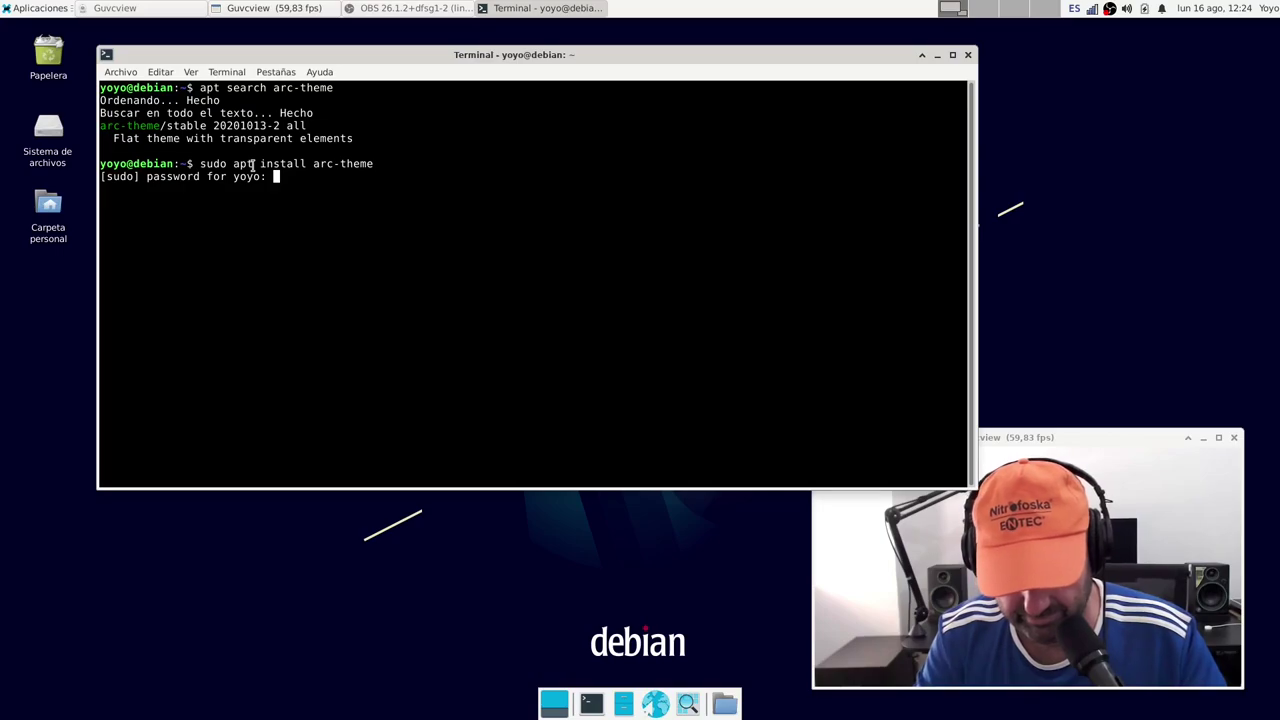
pyautogui.press('Return')
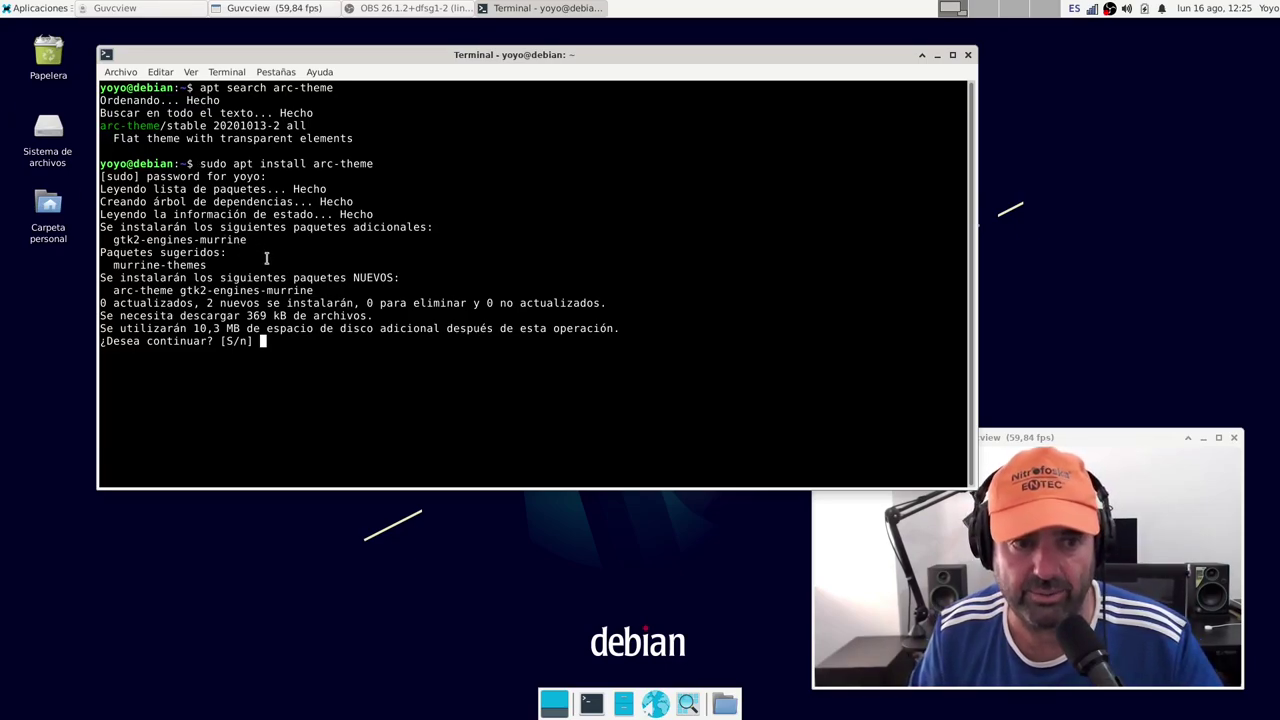
pyautogui.write('s')
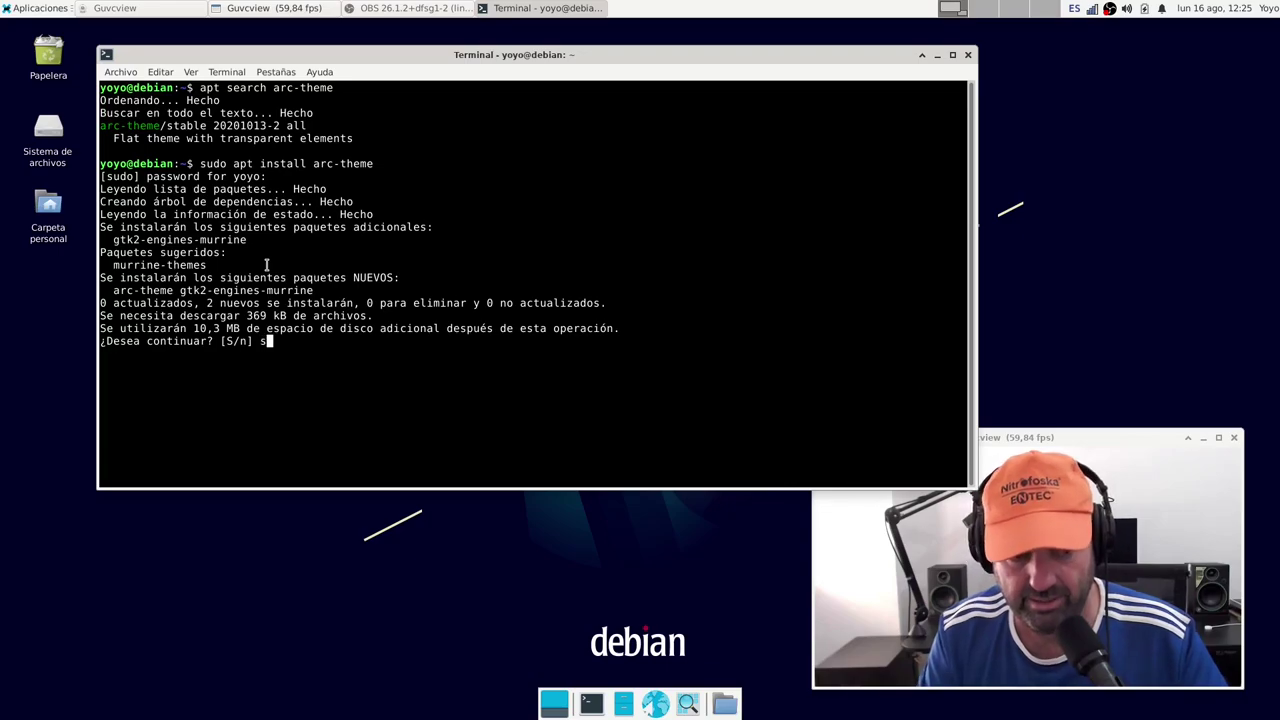
pyautogui.press('Return')
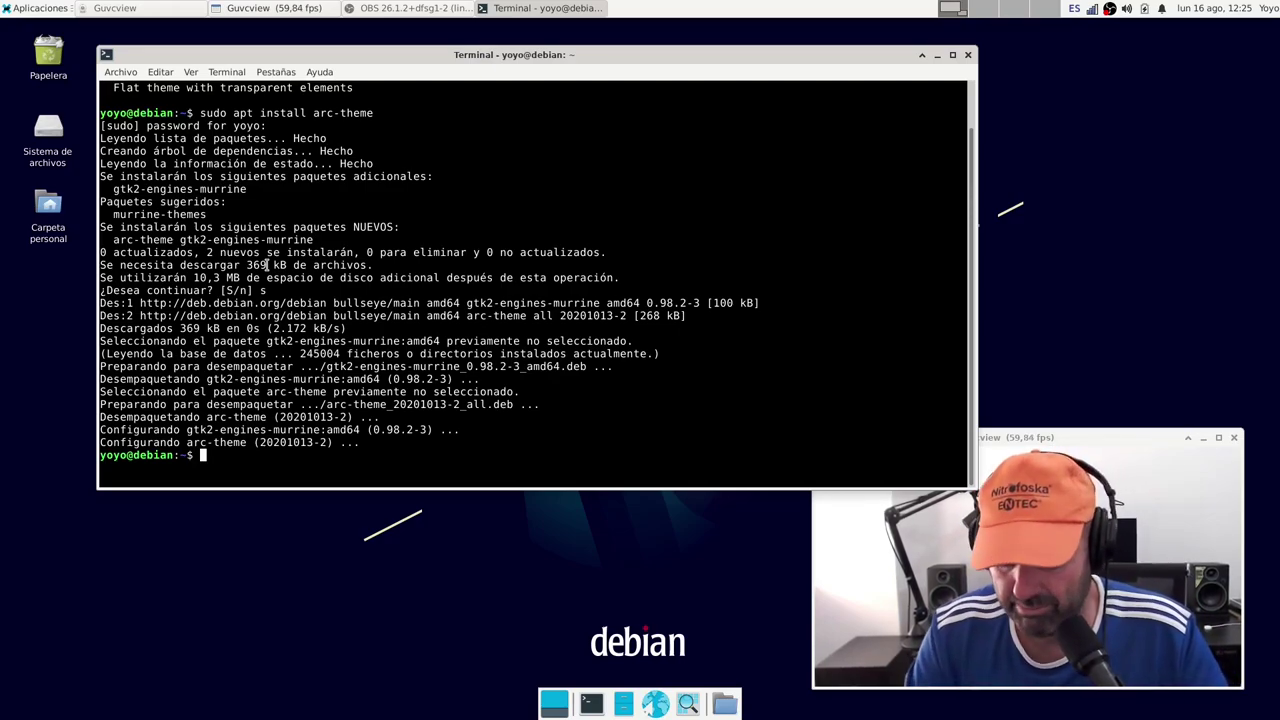
# - Search the package repositories for the Papirus icons with apt search papirus
pyautogui.press('Up')
pyautogui.press('Up')
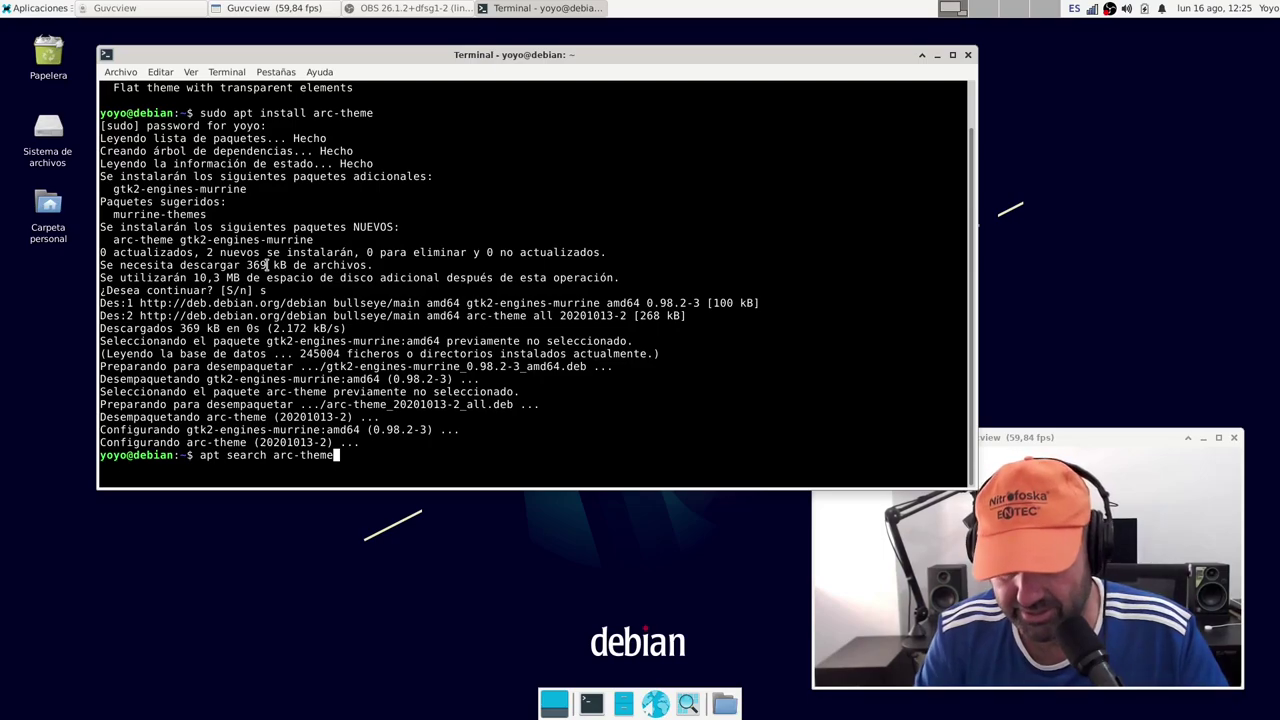
pyautogui.press('BackSpace')
pyautogui.press('BackSpace')
pyautogui.press('BackSpace')
pyautogui.press('BackSpace')
pyautogui.press('BackSpace')
pyautogui.press('BackSpace')
pyautogui.press('BackSpace')
pyautogui.press('BackSpace')
pyautogui.press('BackSpace')
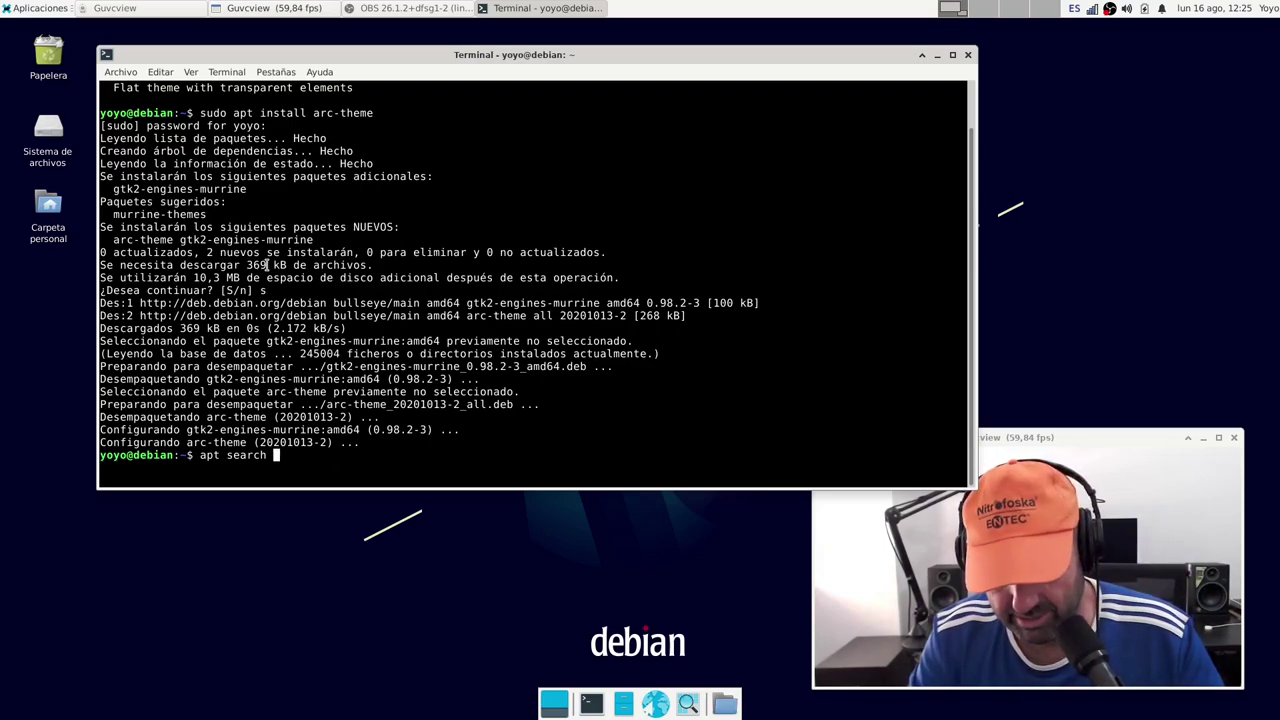
pyautogui.write('pap')
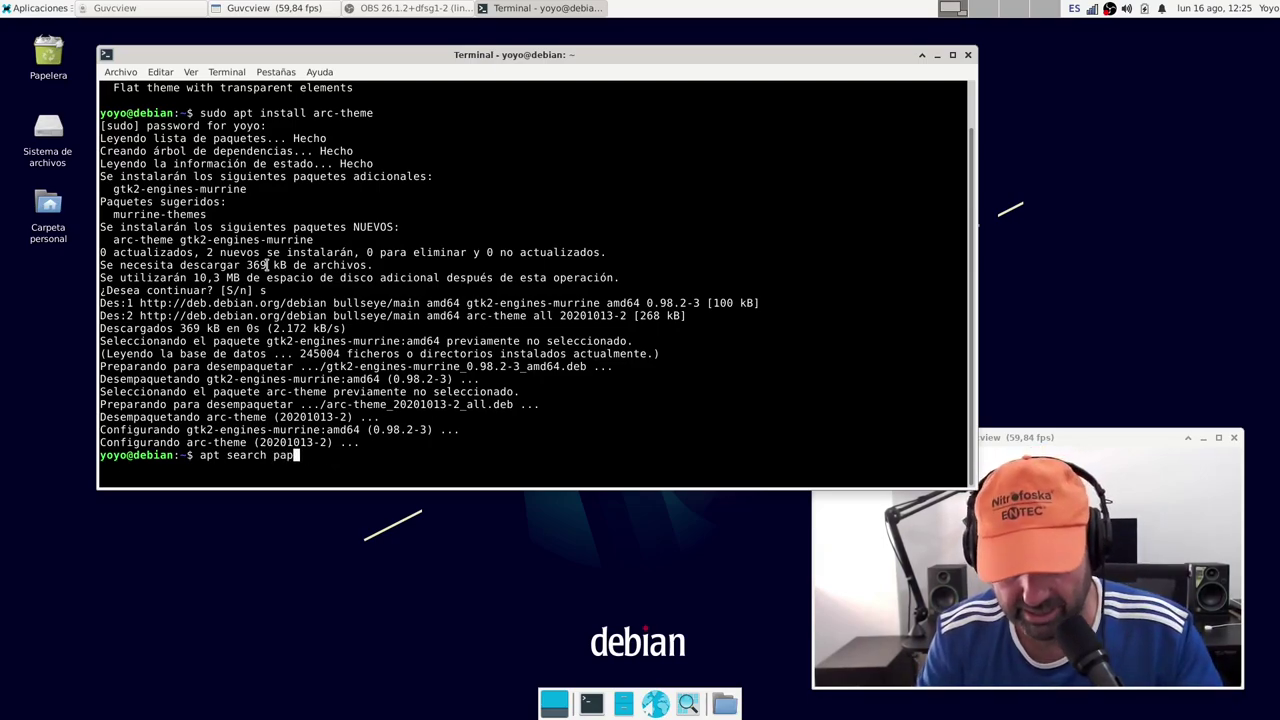
pyautogui.write('irus')
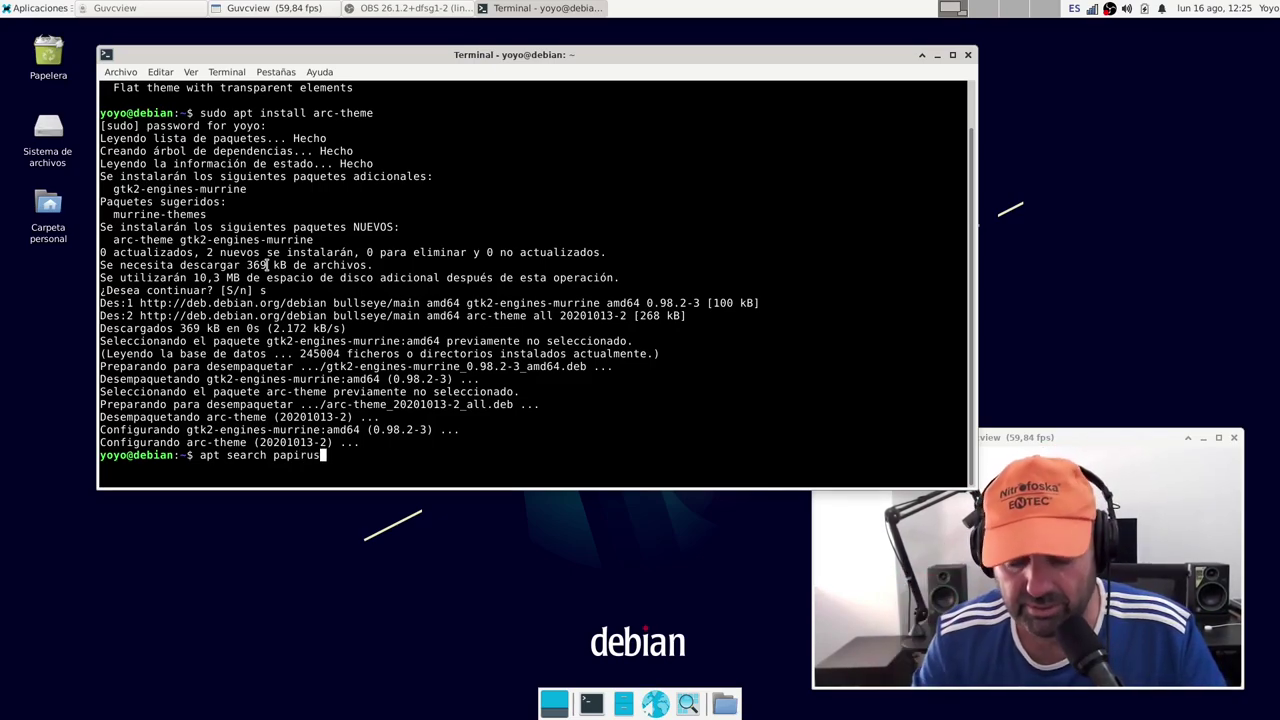
pyautogui.press('Return')
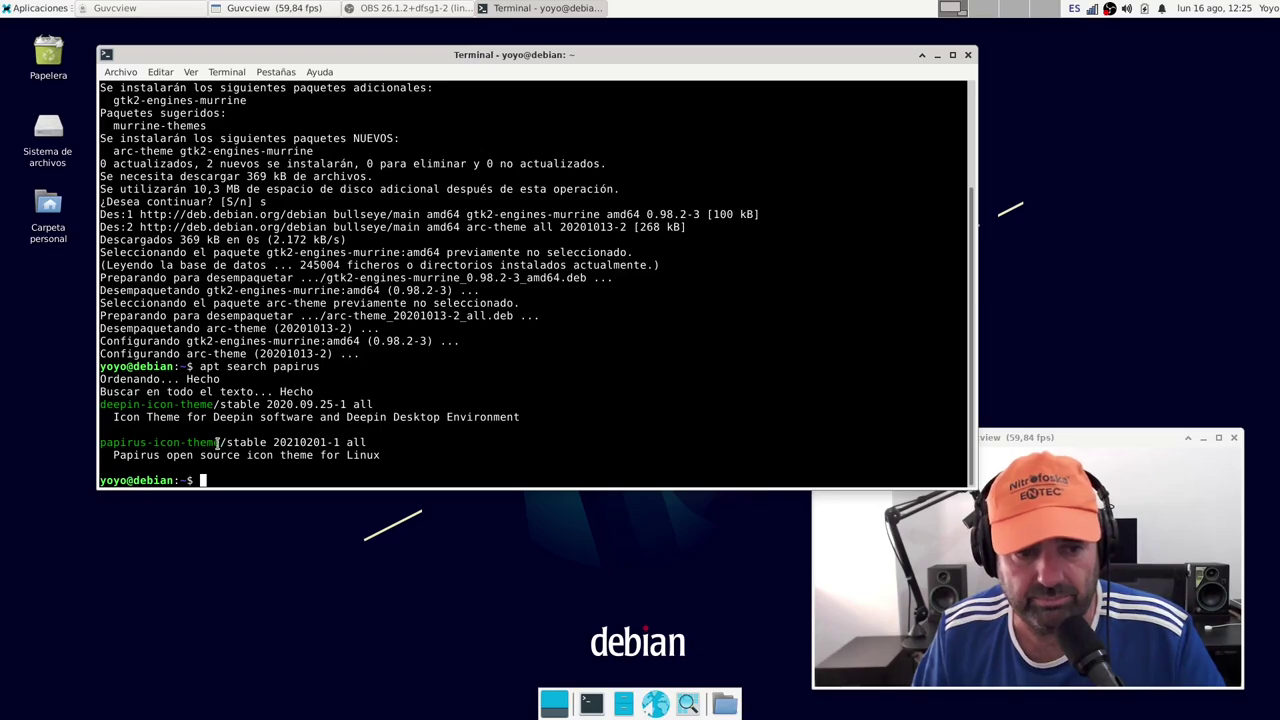
# - Copy the package name papirus-icon-theme from the search results, install it with sudo apt install, and close the terminal
pyautogui.moveTo(220, 441); pyautogui.dragTo(101, 436)
pyautogui.rightClick(114, 441)
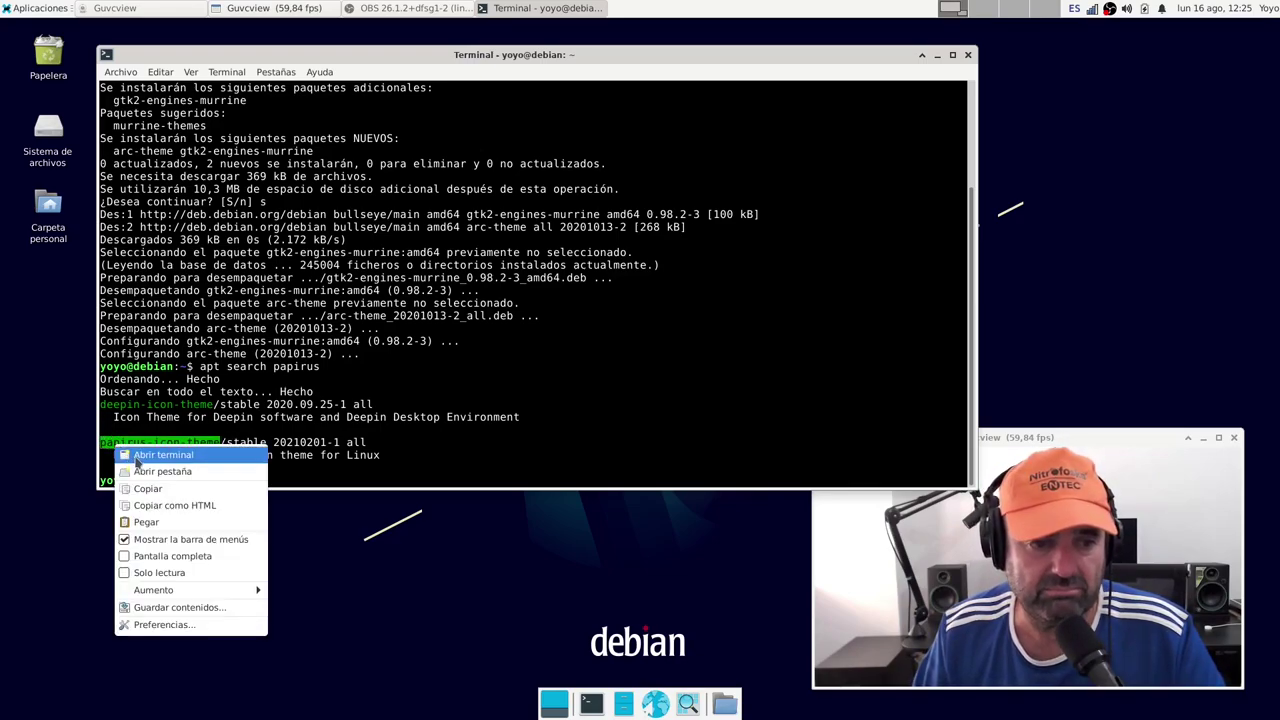
pyautogui.click(174, 489)
pyautogui.click(220, 476)
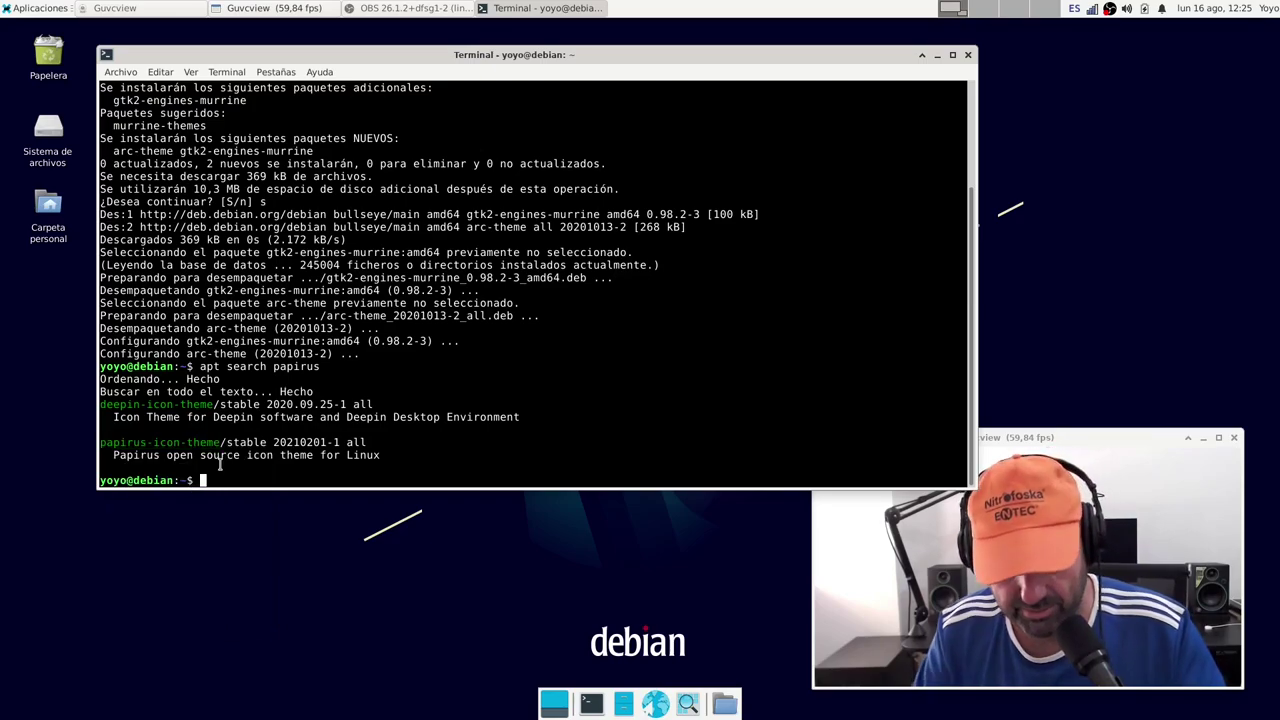
pyautogui.write('sudo apt ')
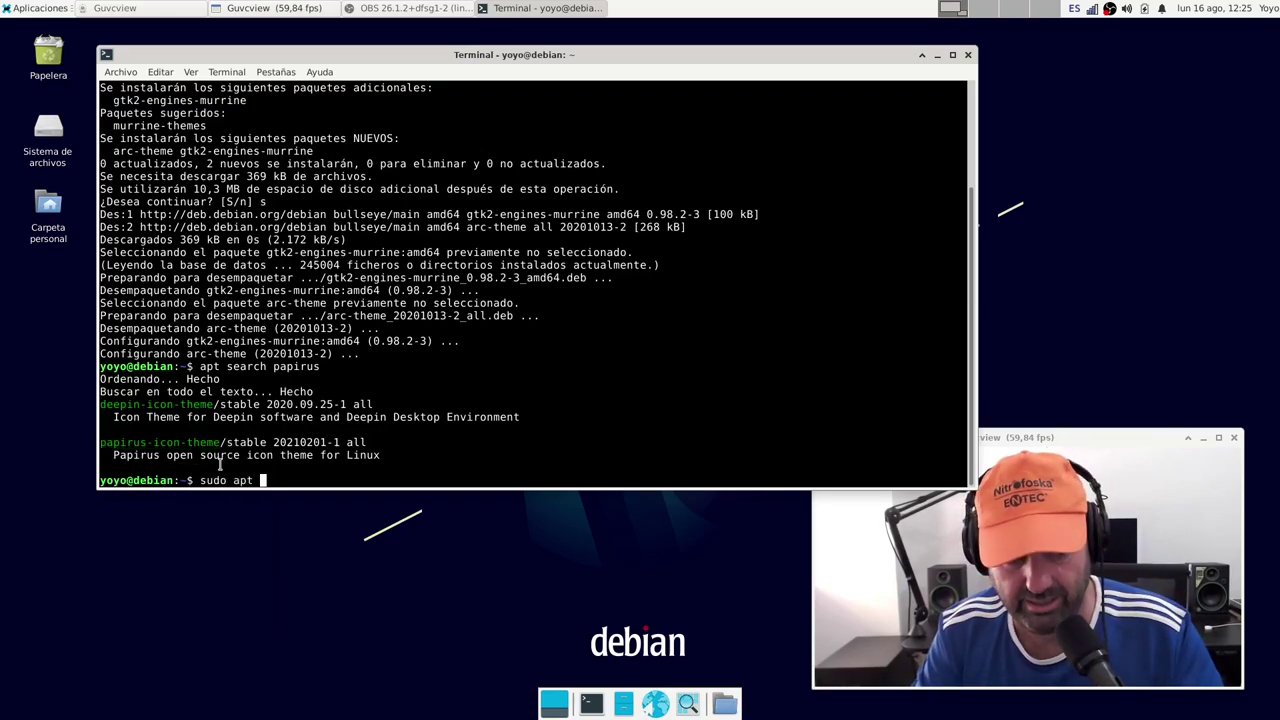
pyautogui.write('install')
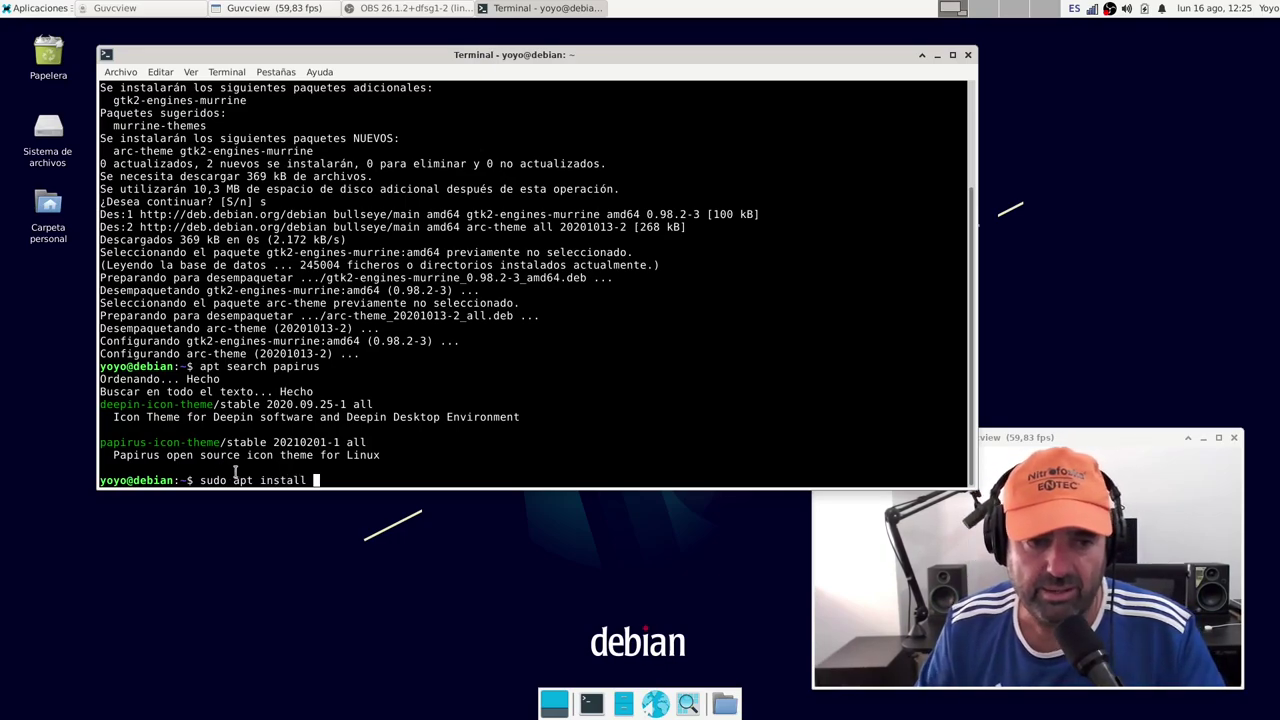
pyautogui.rightClick(512, 455)
pyautogui.click(548, 537)
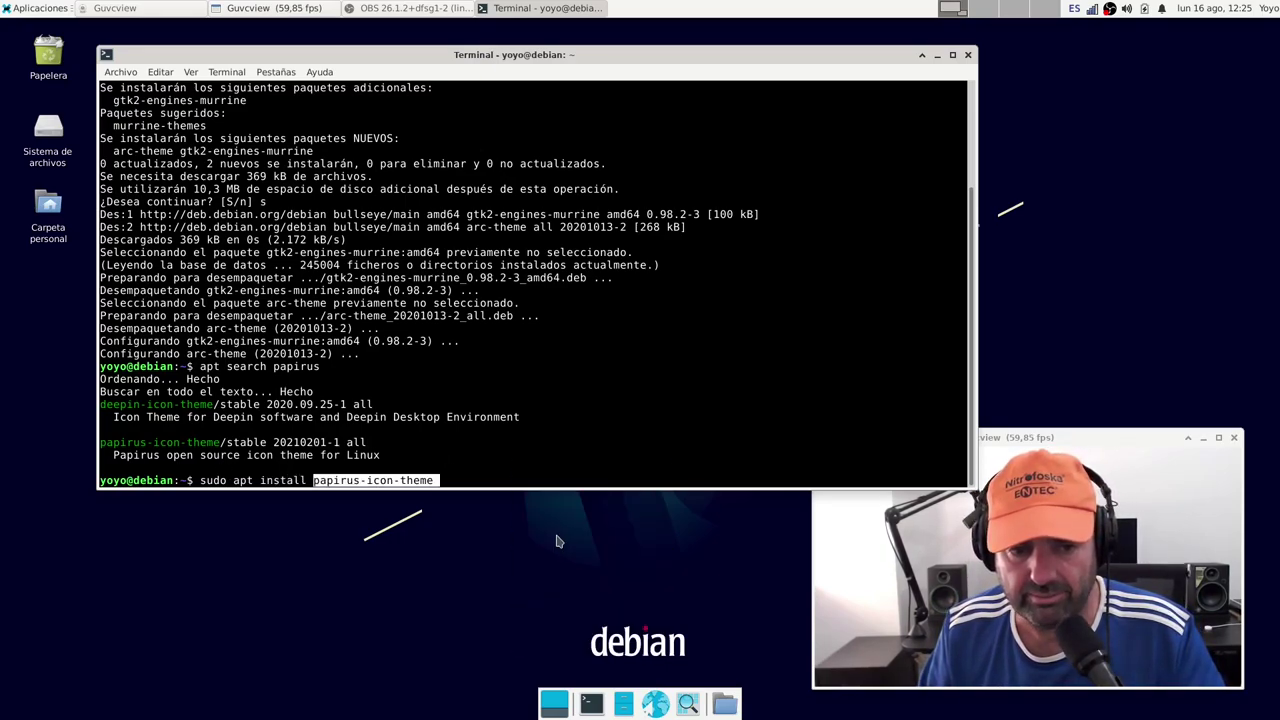
pyautogui.press('Return')
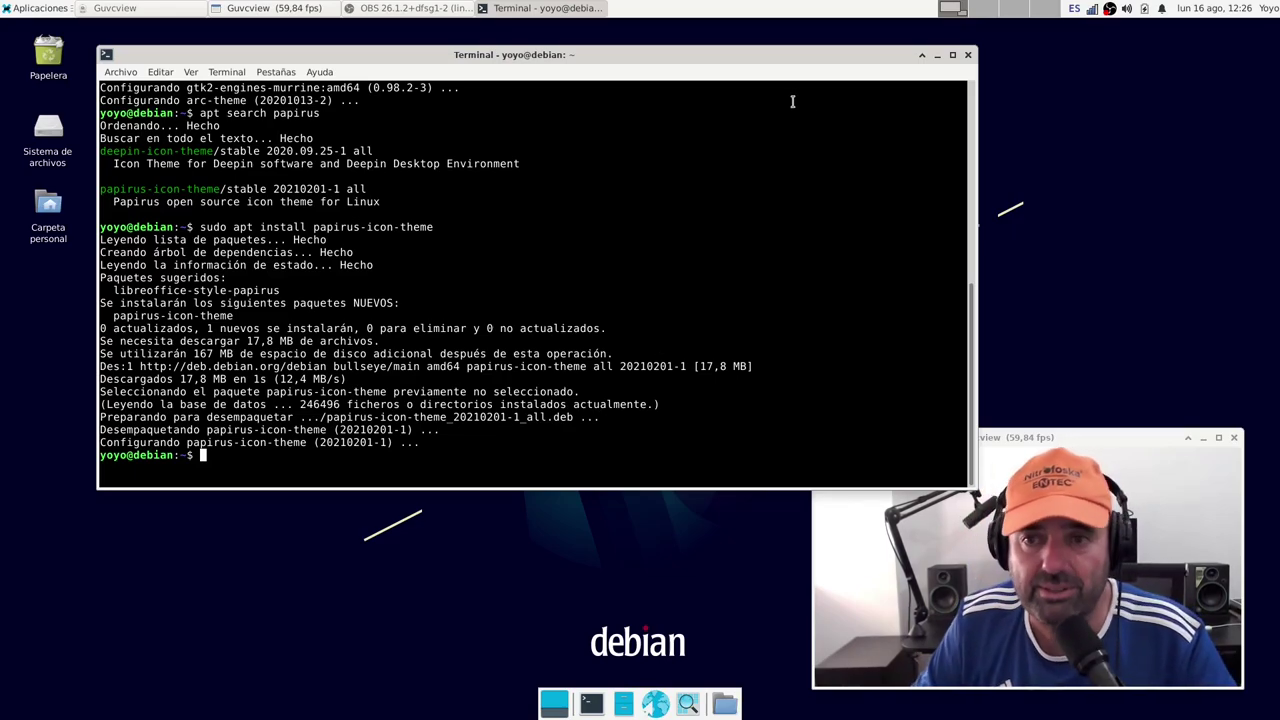
pyautogui.click(967, 55)
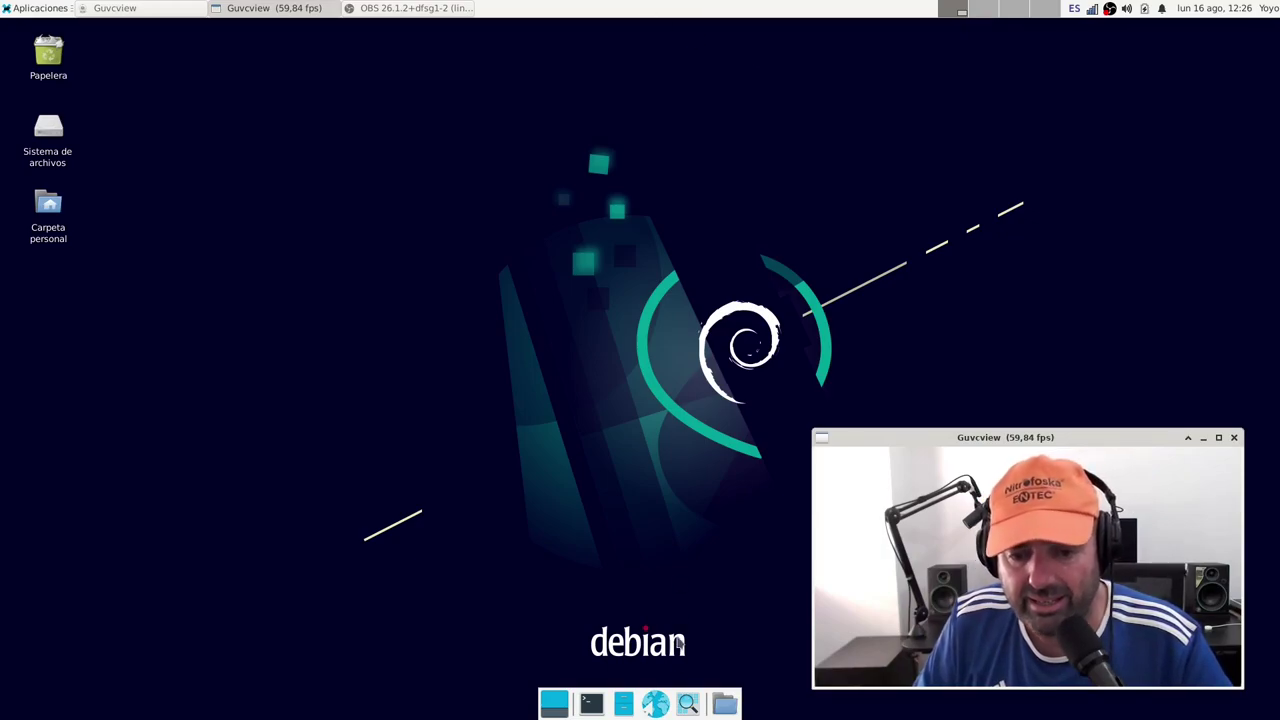
pyautogui.rightClick(687, 704)
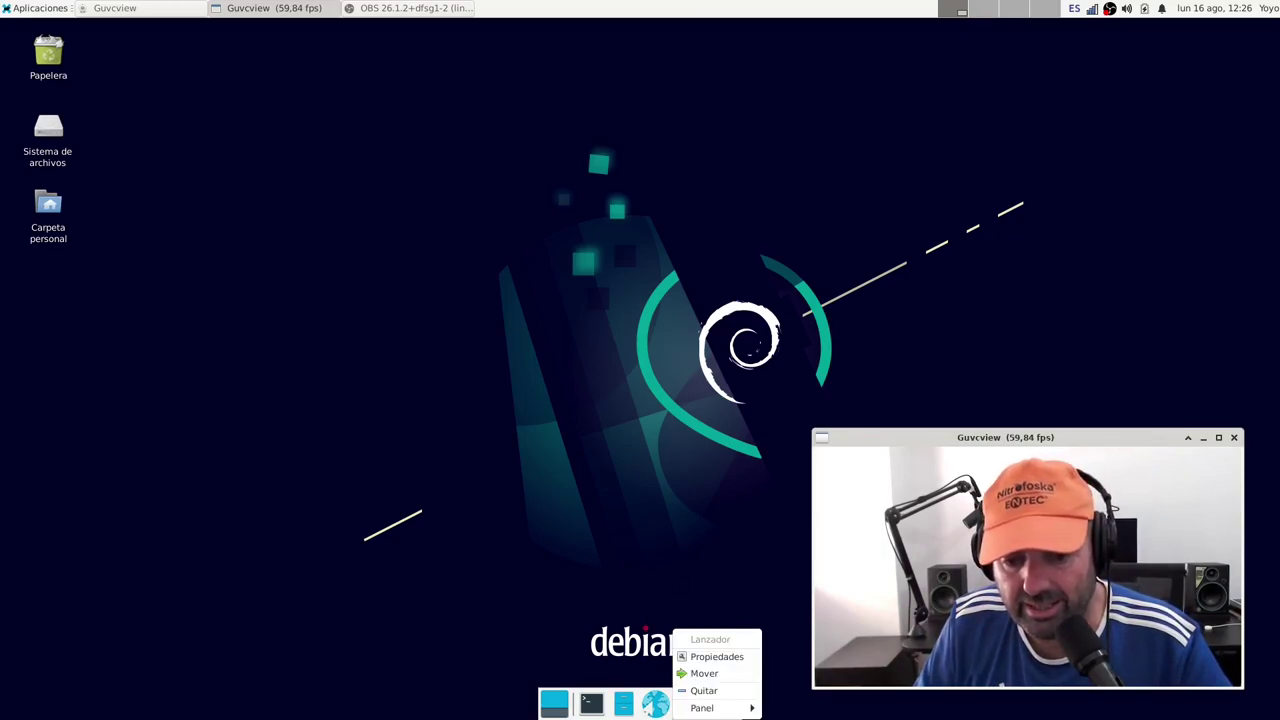
pyautogui.click(704, 691)
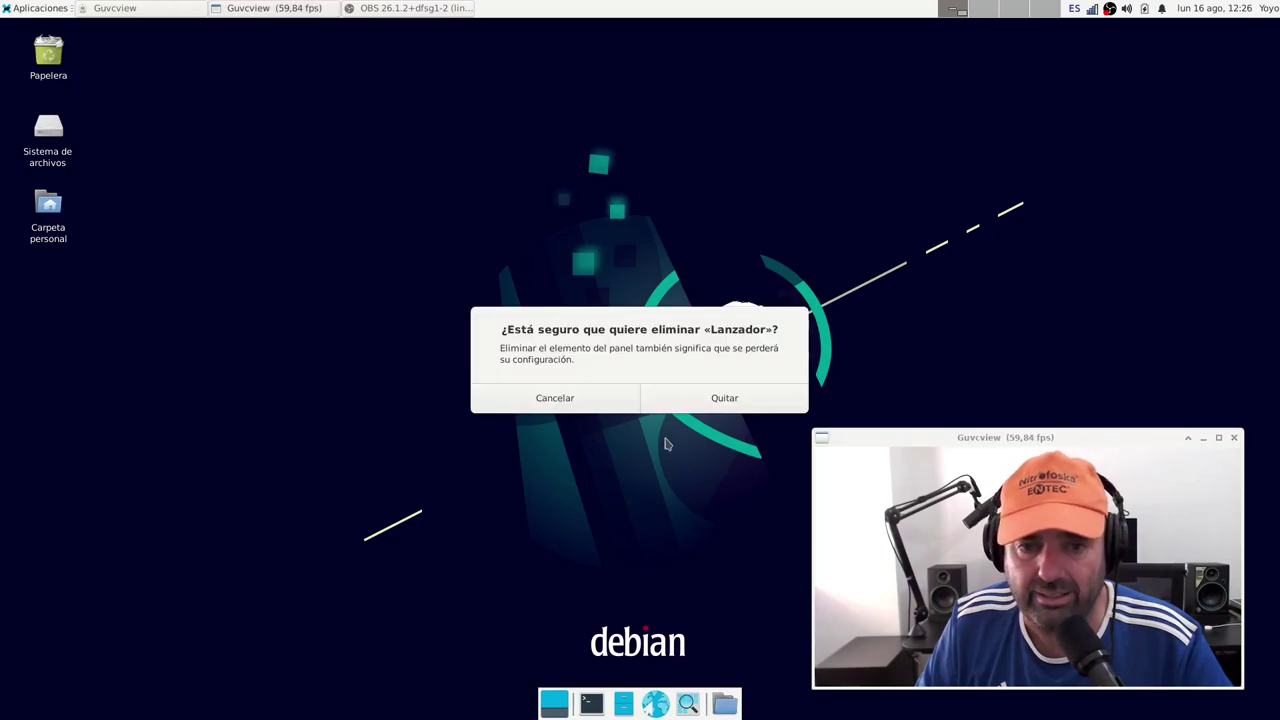
pyautogui.click(574, 401)
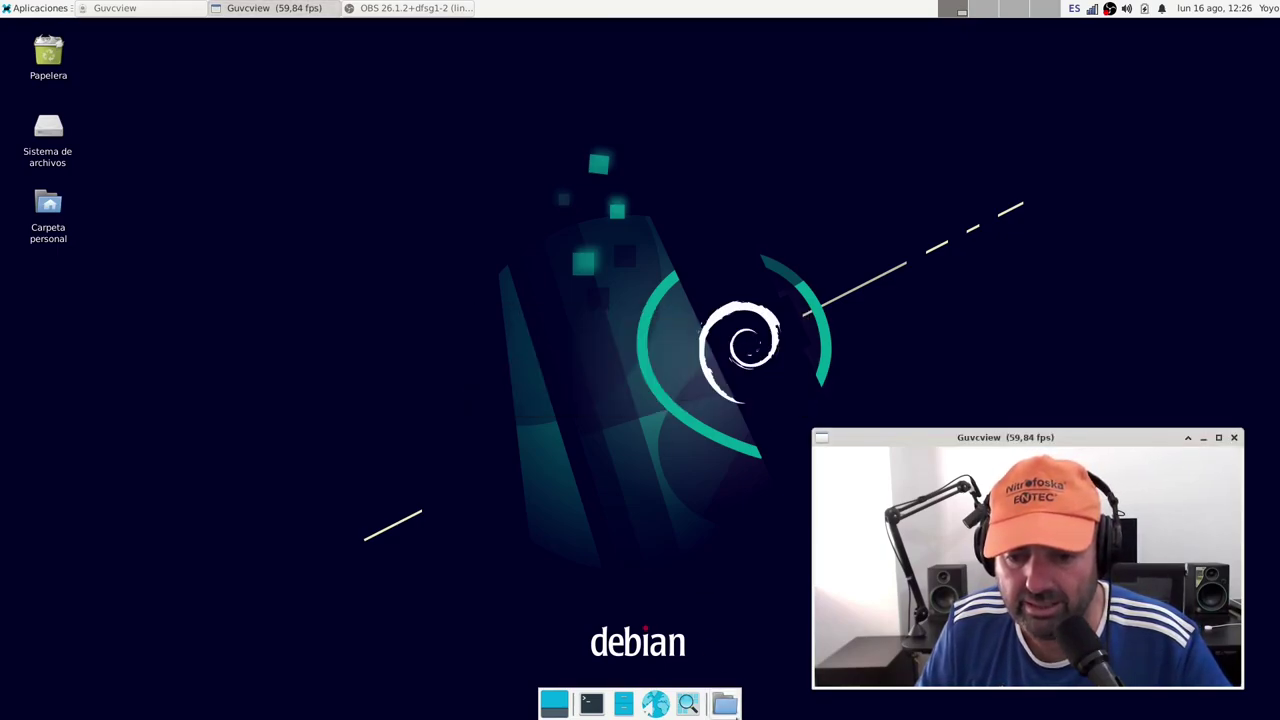
# - Open the panel preferences, view Panel 1, switch back to Panel 2, and permanently delete Panel 2
pyautogui.rightClick(726, 704)
pyautogui.moveTo(765, 708)
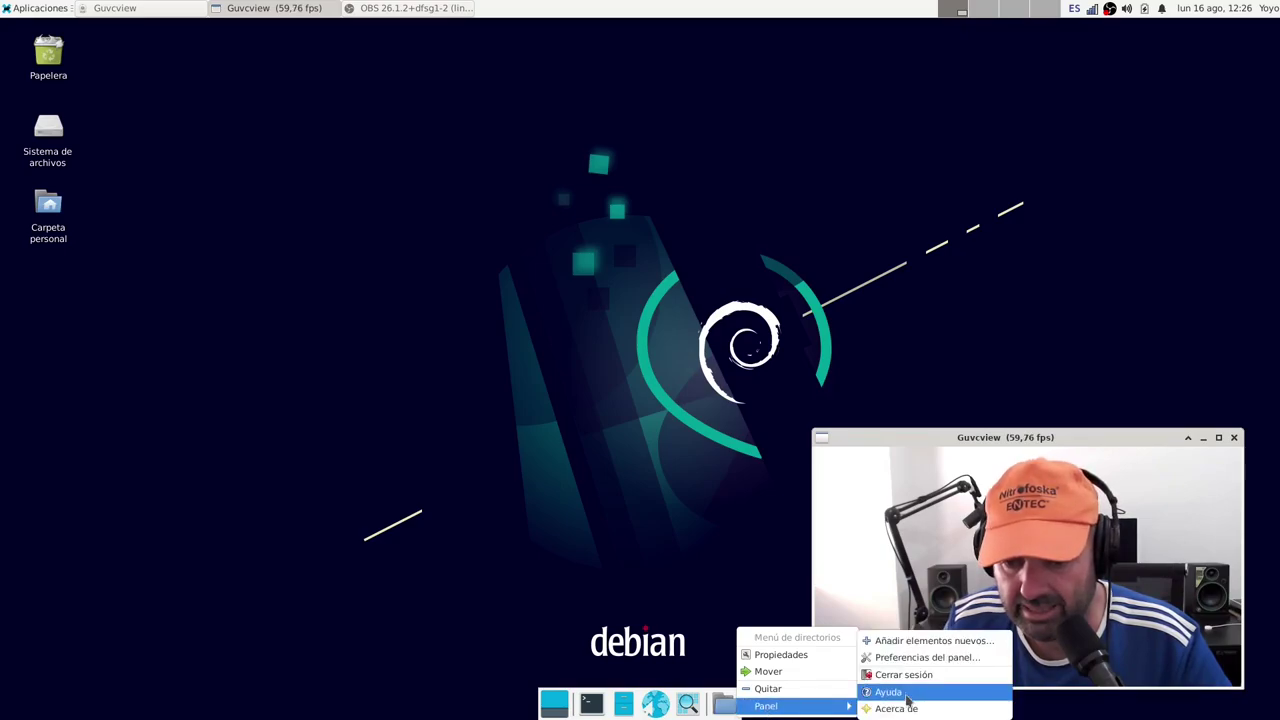
pyautogui.click(912, 660)
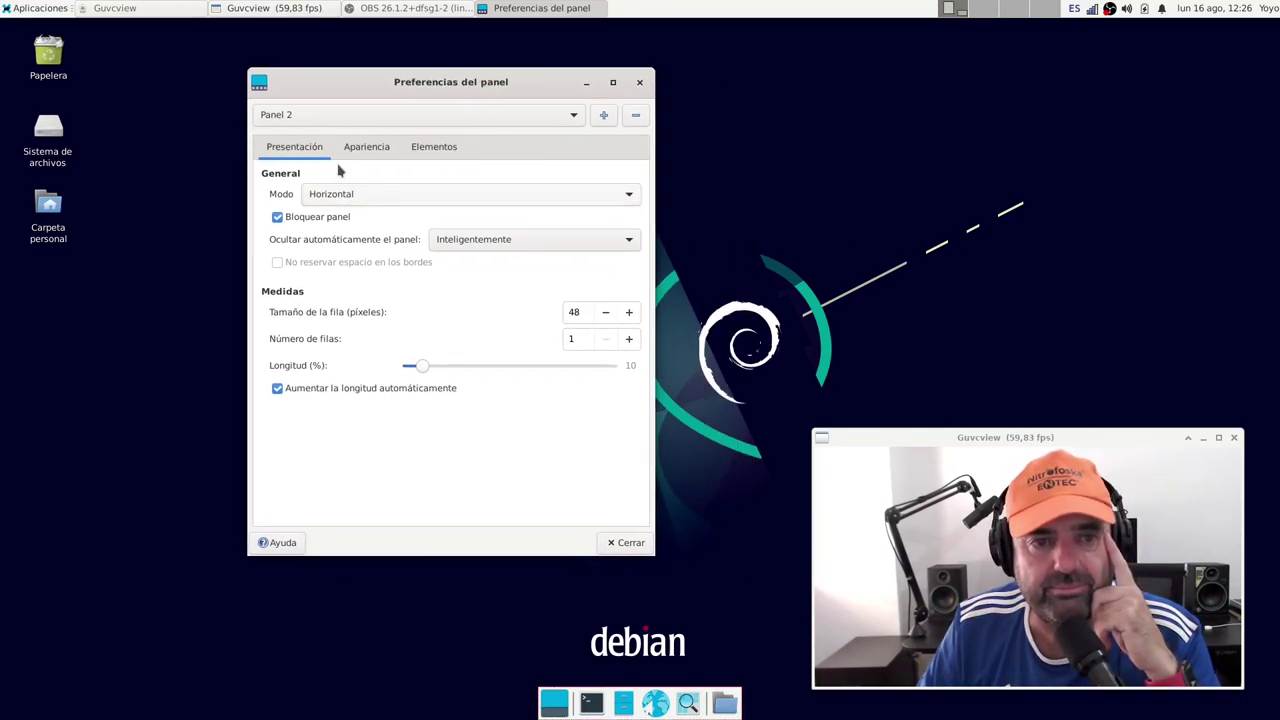
pyautogui.click(343, 115)
pyautogui.click(346, 99)
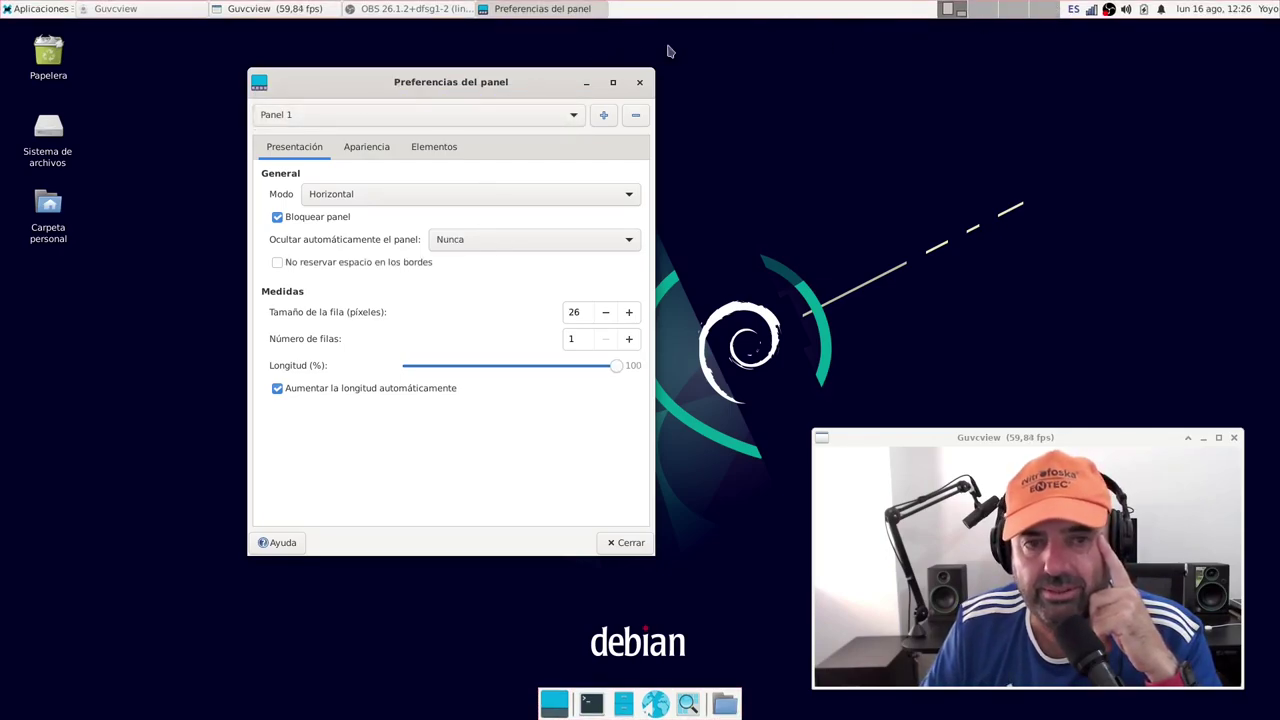
pyautogui.click(366, 116)
pyautogui.click(356, 135)
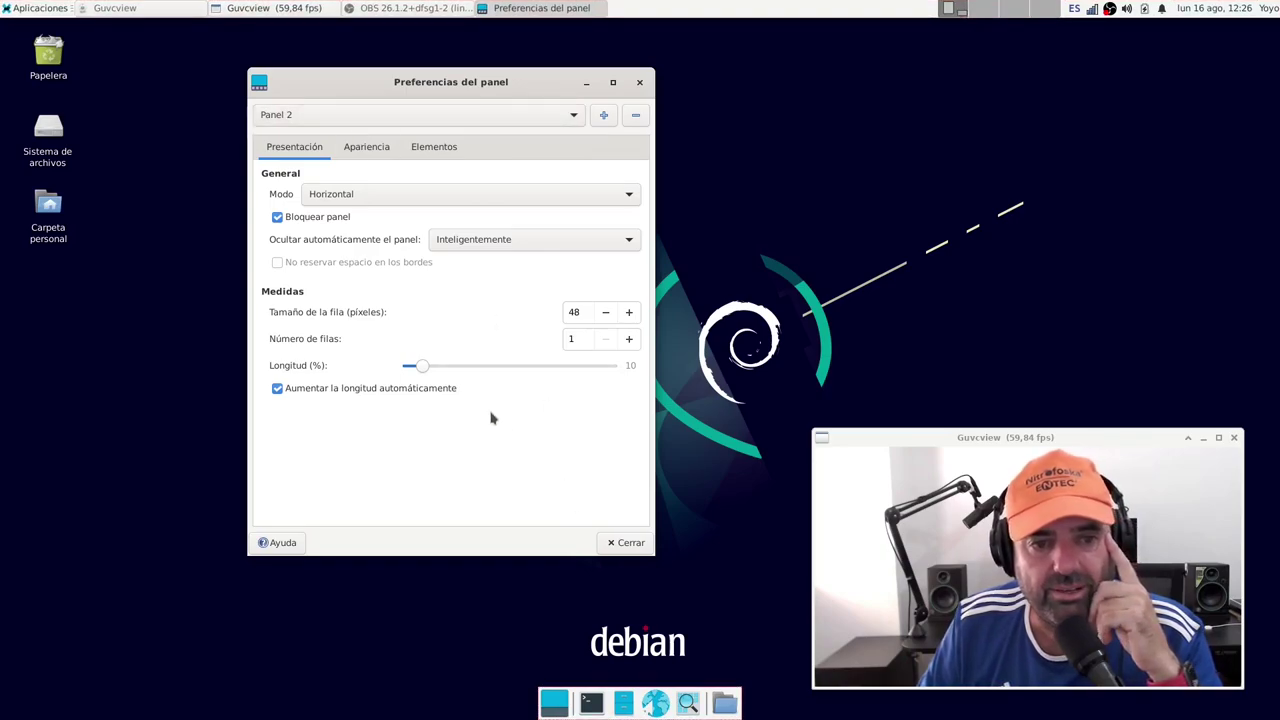
pyautogui.click(634, 116)
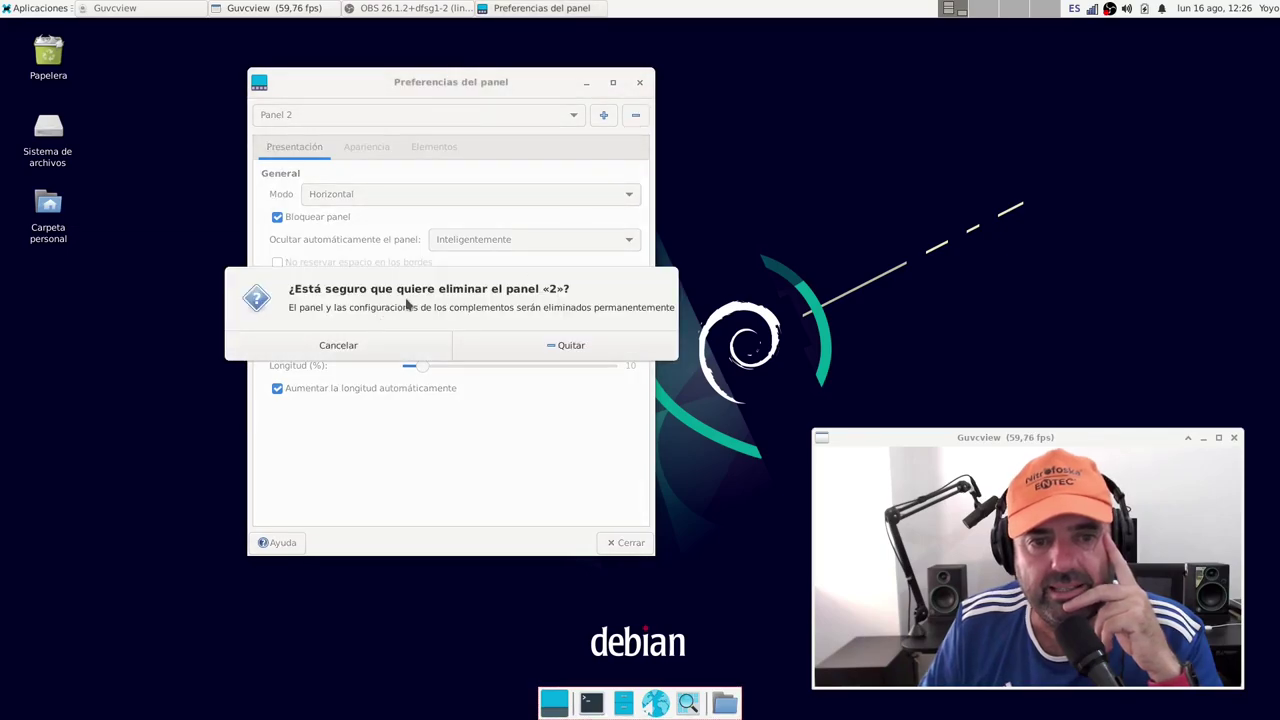
pyautogui.click(566, 350)
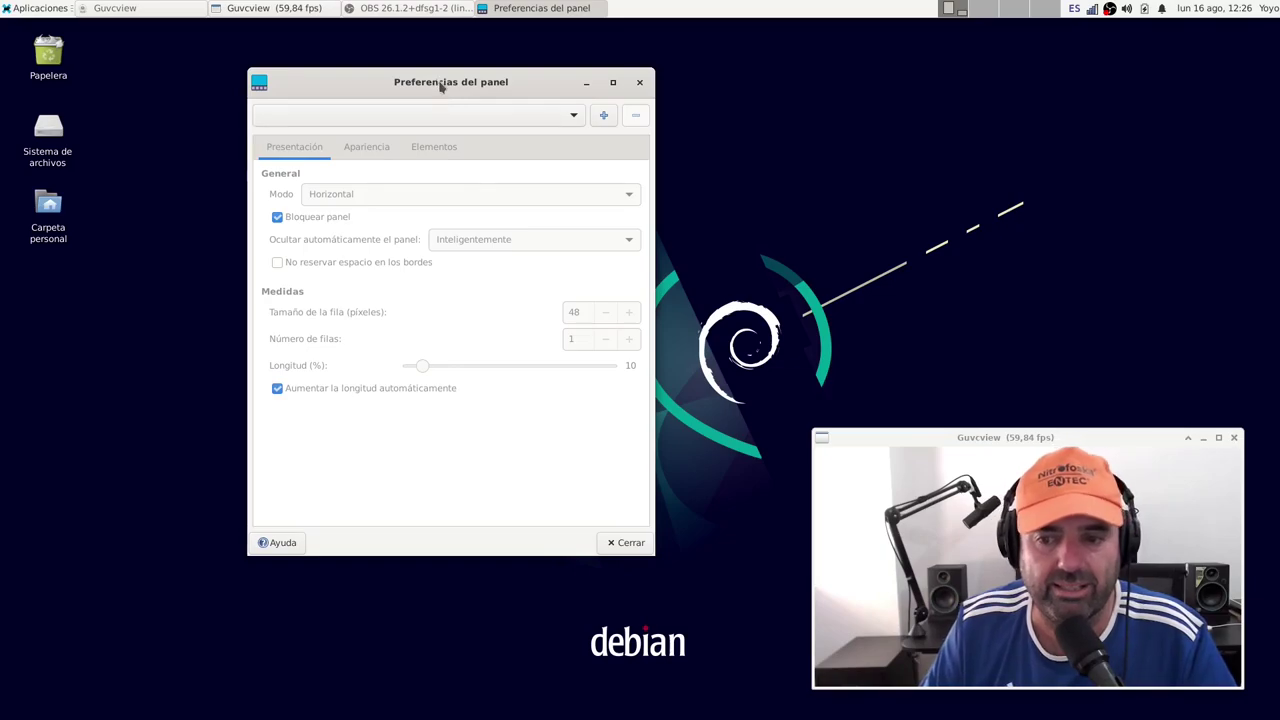
# - Move the Guvcview webcam window higher on the desktop and close the panel preferences
pyautogui.moveTo(942, 445); pyautogui.dragTo(952, 221)
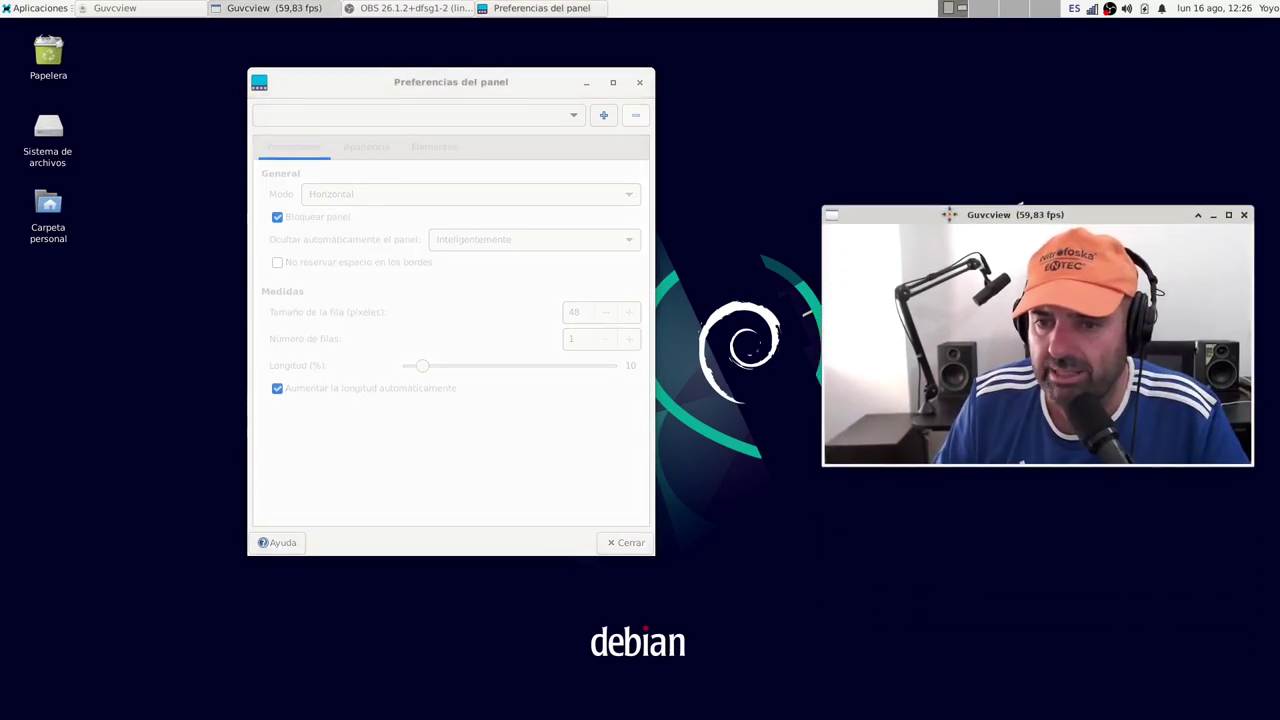
pyautogui.click(464, 83)
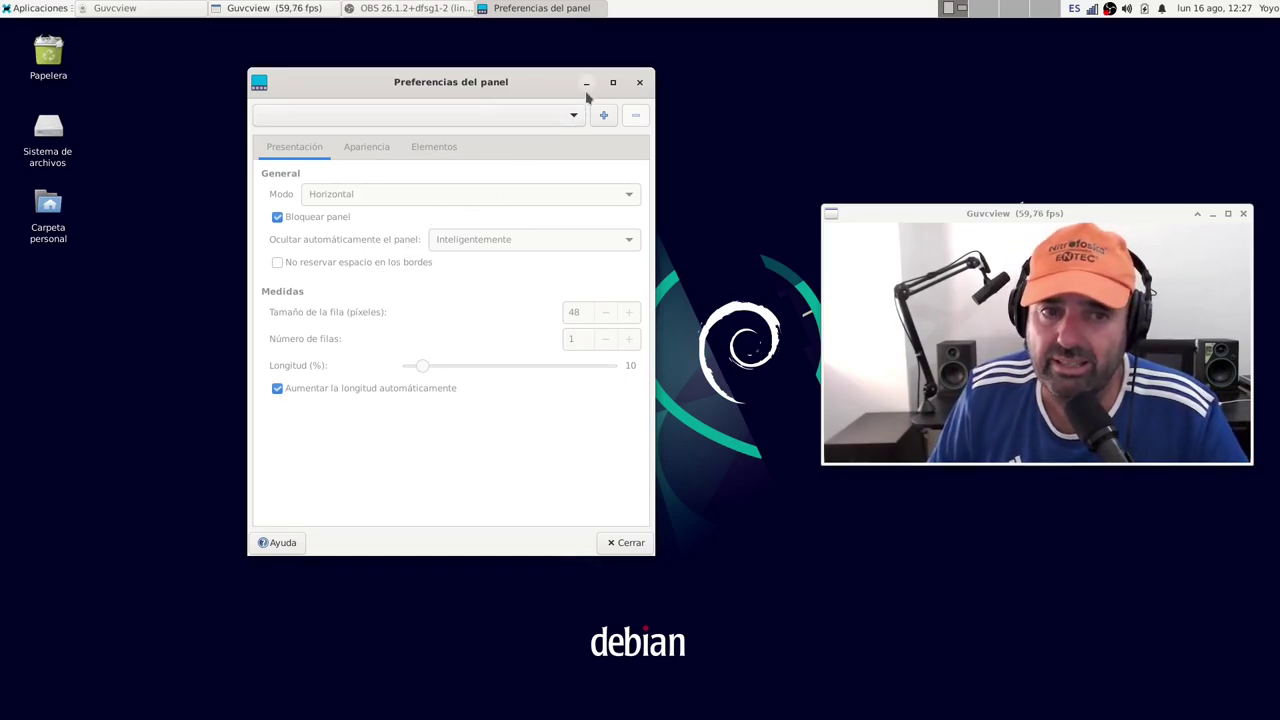
pyautogui.click(641, 83)
# - Try to move the separator in the locked main panel to another place along it
pyautogui.rightClick(695, 15)
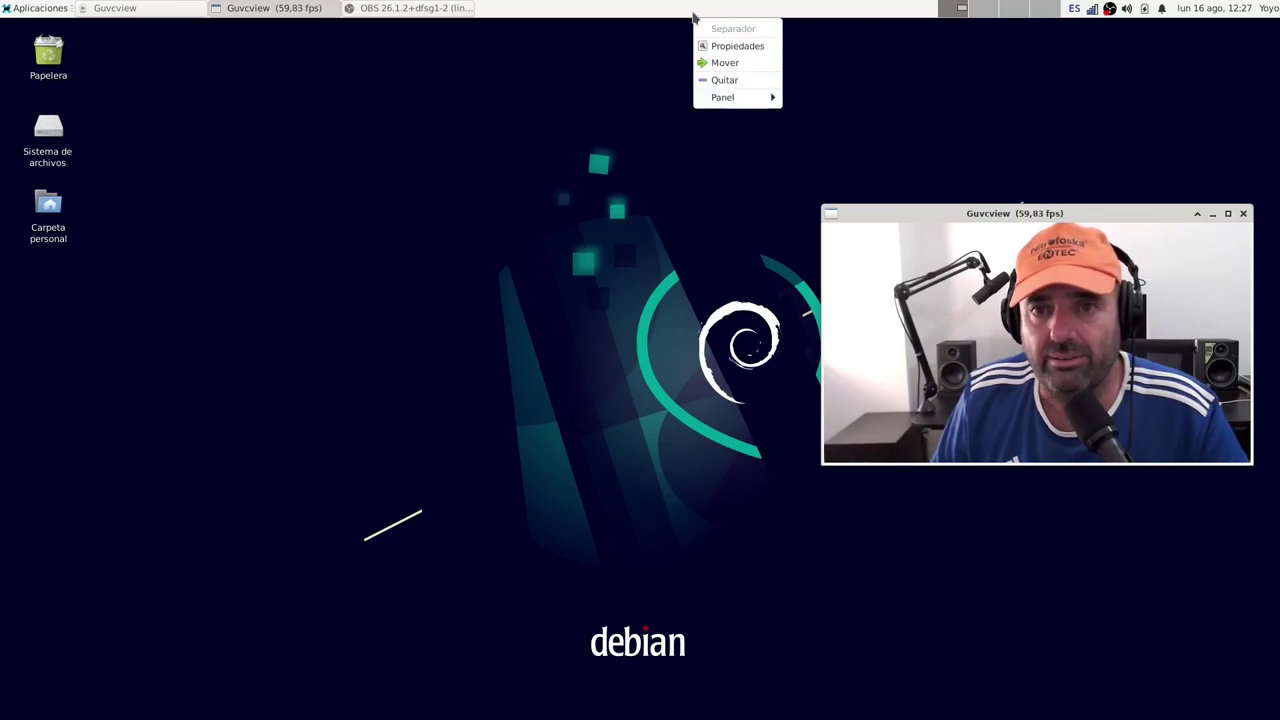
pyautogui.click(743, 64)
pyautogui.rightClick(647, 13)
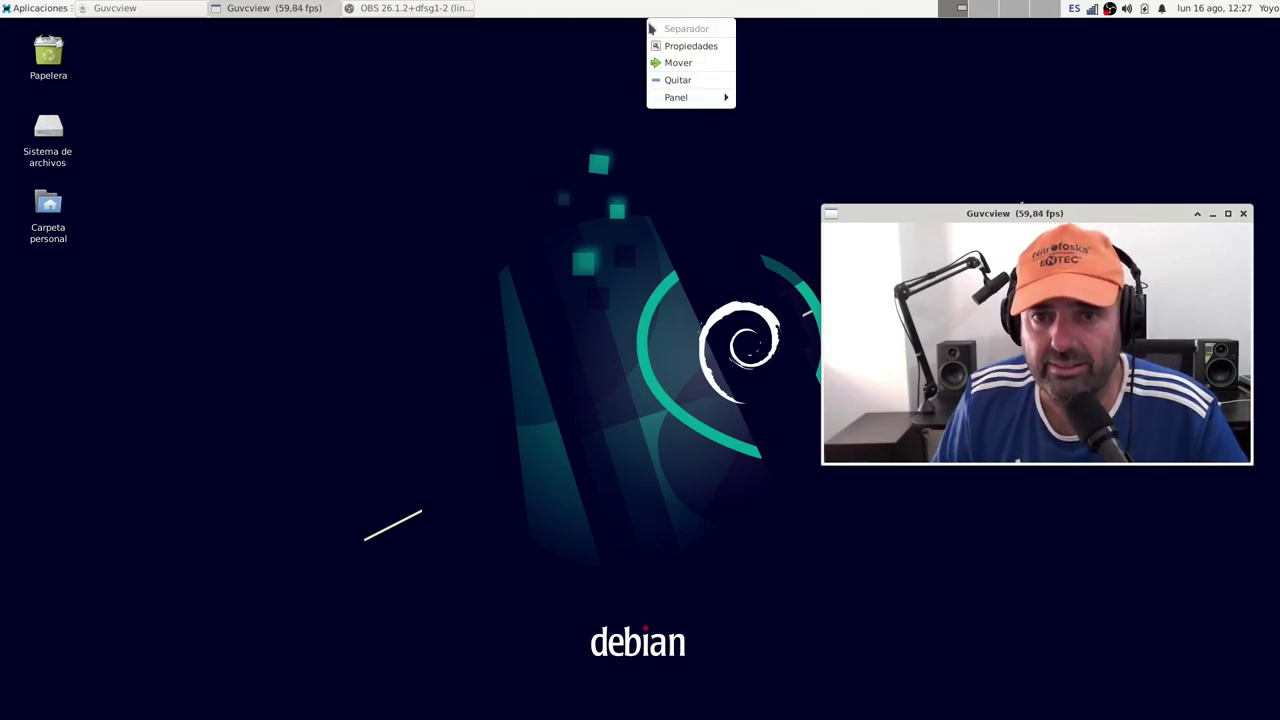
pyautogui.click(690, 62)
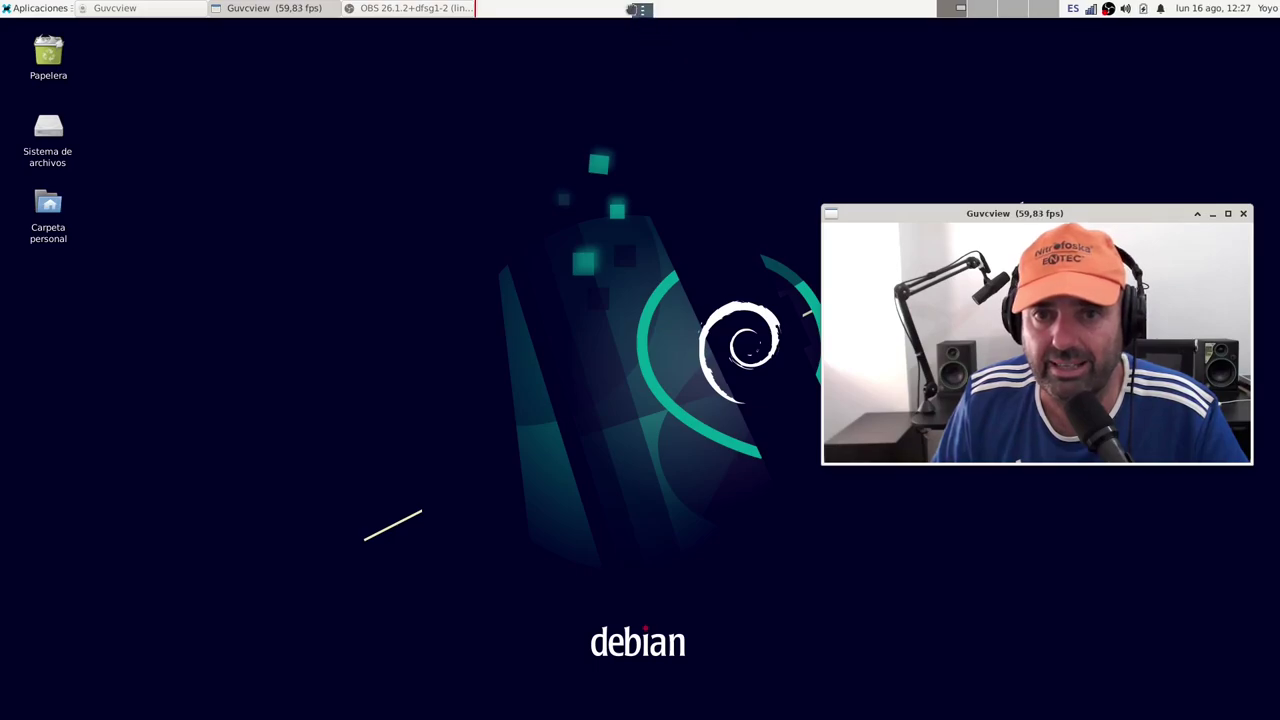
pyautogui.rightClick(571, 9)
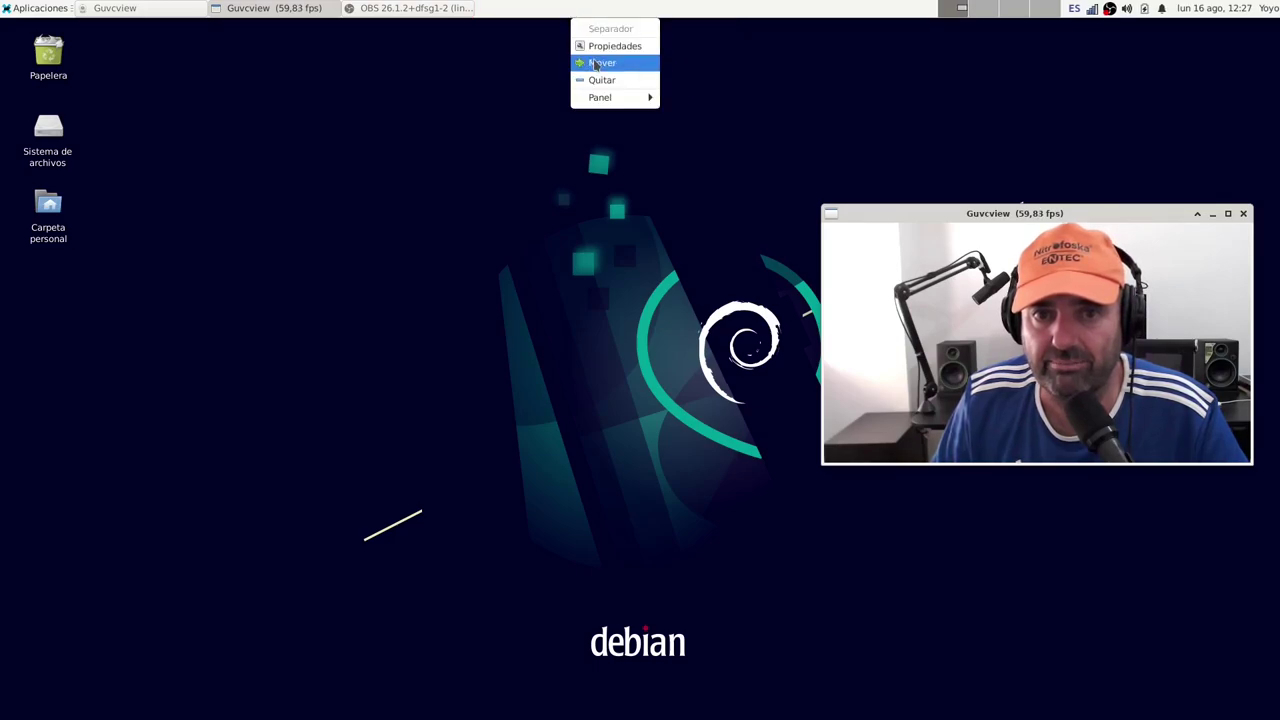
pyautogui.click(597, 63)
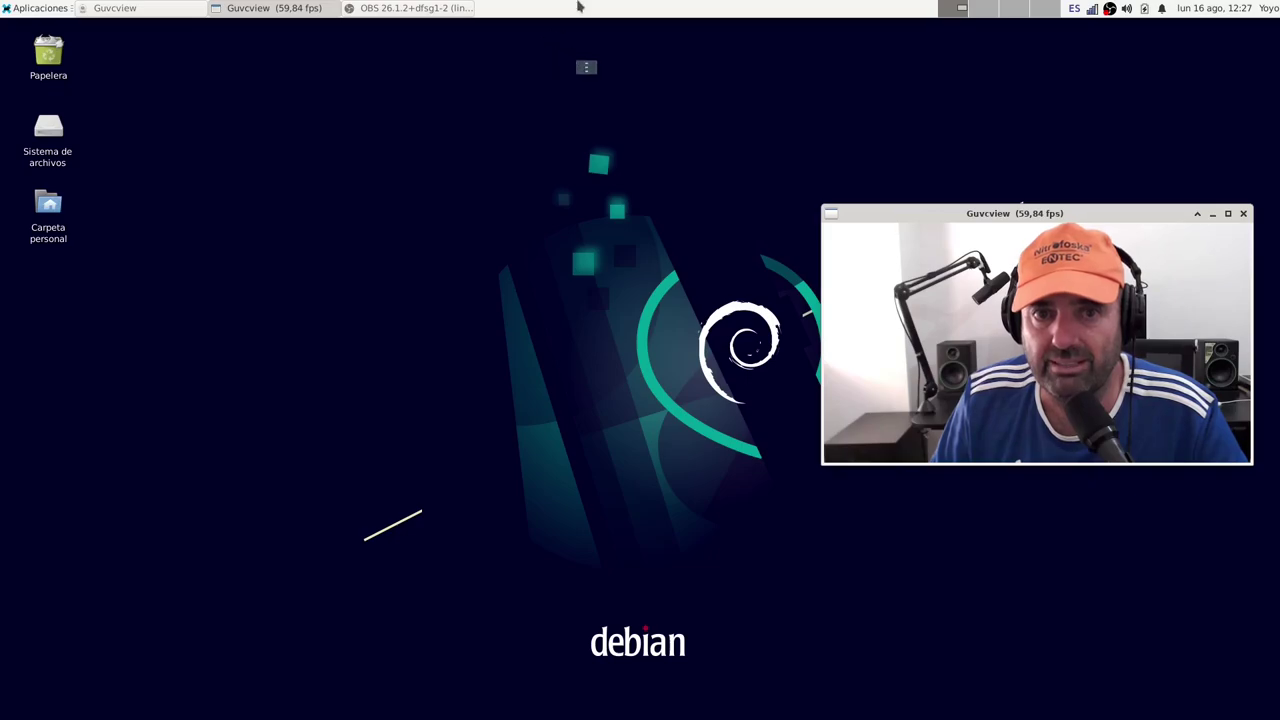
pyautogui.rightClick(585, 8)
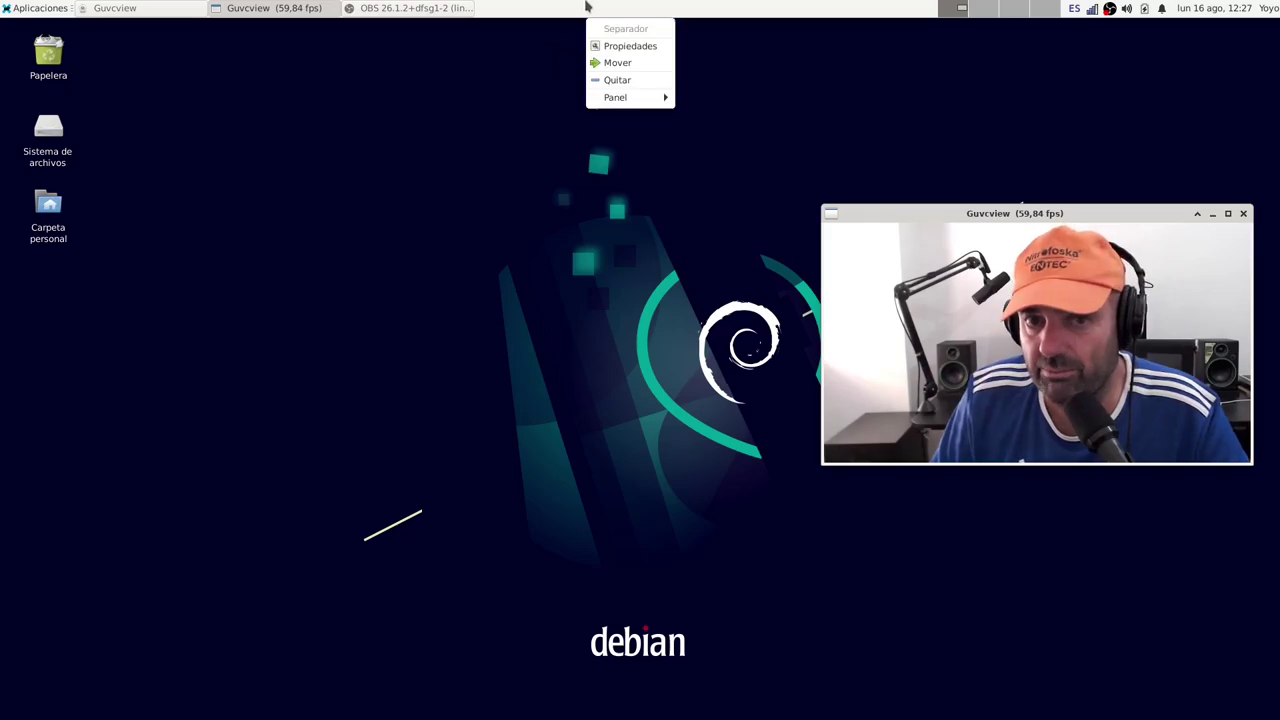
pyautogui.click(627, 65)
# - Unlock Panel 1 in the panel preferences and close the preferences
pyautogui.rightClick(722, 10)
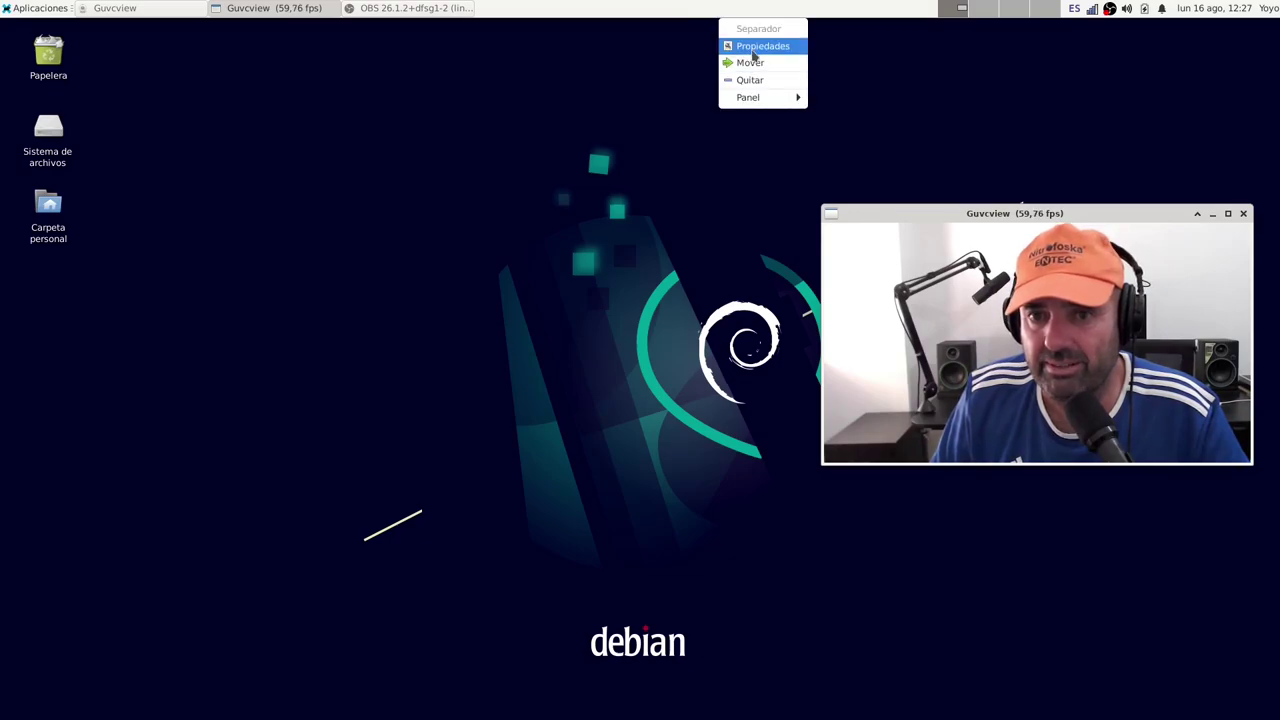
pyautogui.moveTo(776, 100)
pyautogui.click(852, 116)
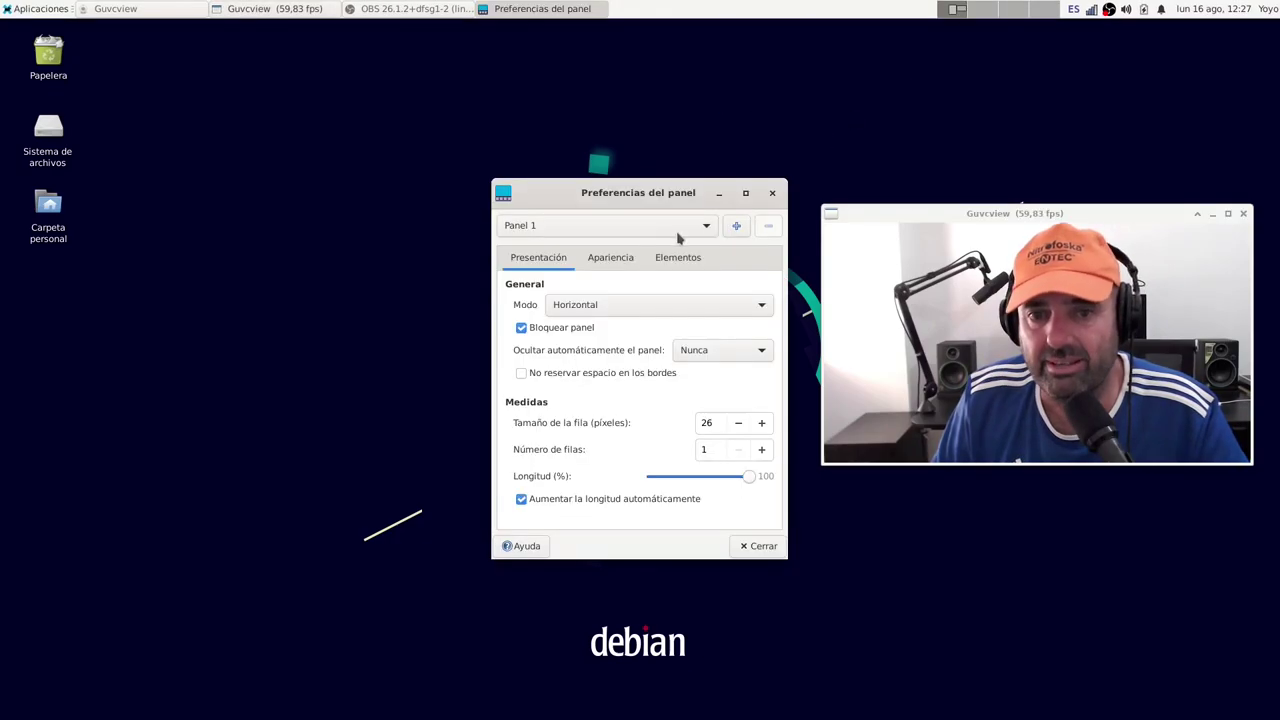
pyautogui.click(567, 330)
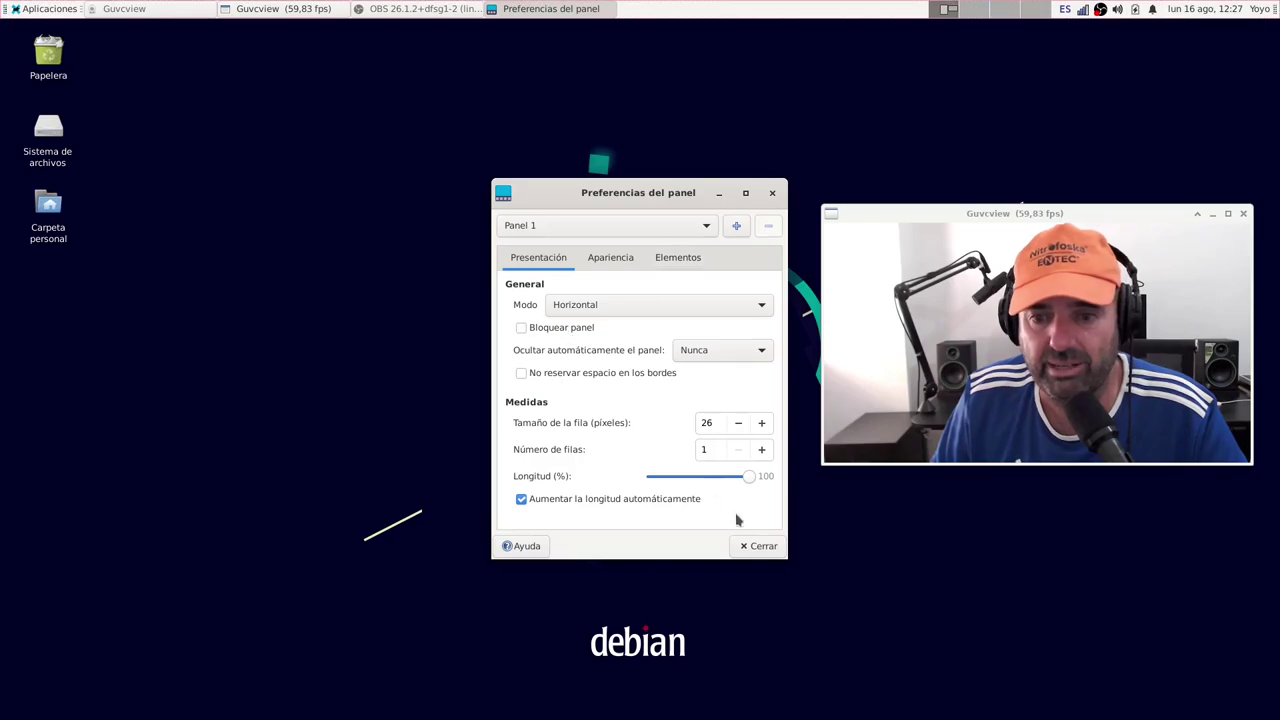
pyautogui.click(760, 545)
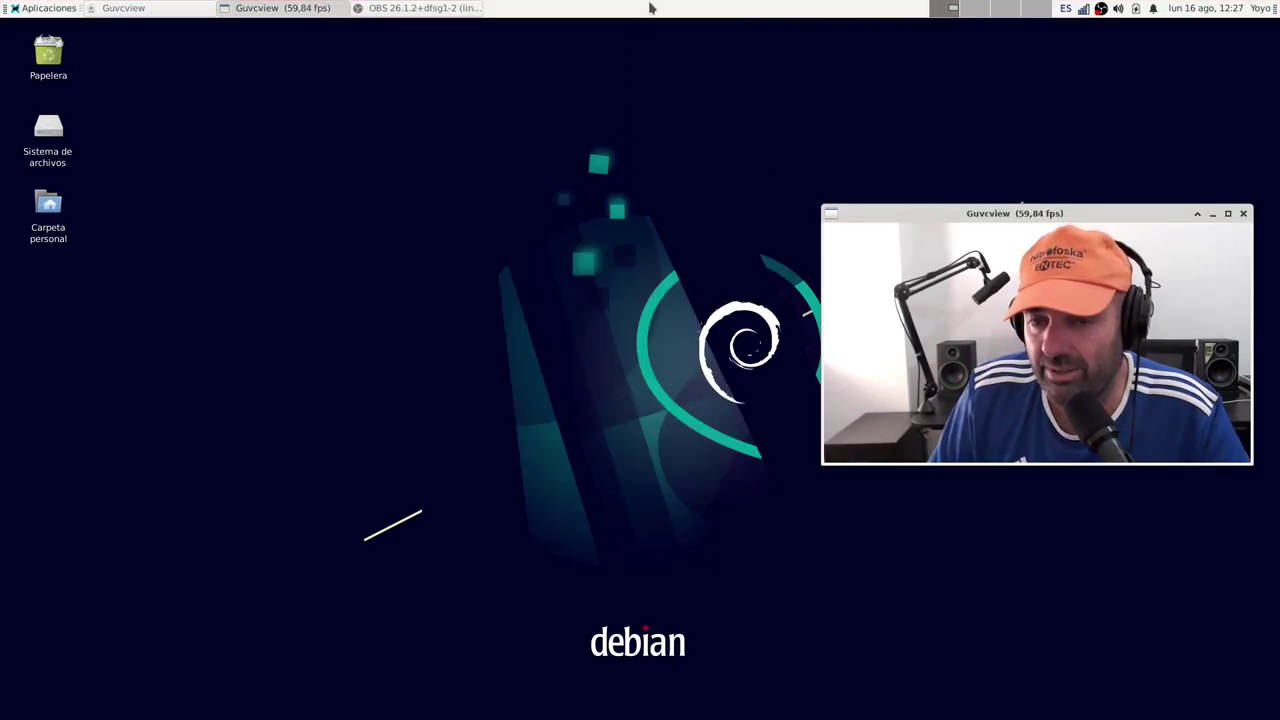
# - Try repeatedly to relocate the unlocked panel by moving its empty separator
pyautogui.rightClick(652, 8)
pyautogui.click(679, 62)
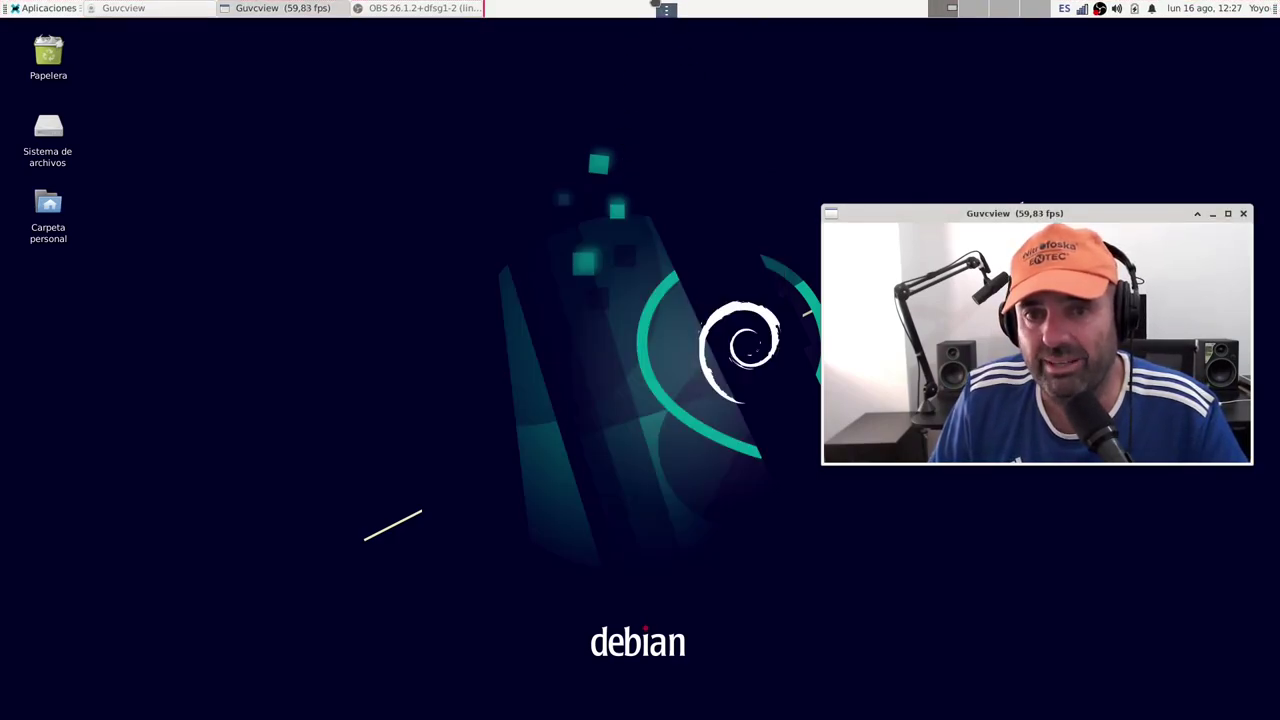
pyautogui.click(628, 7)
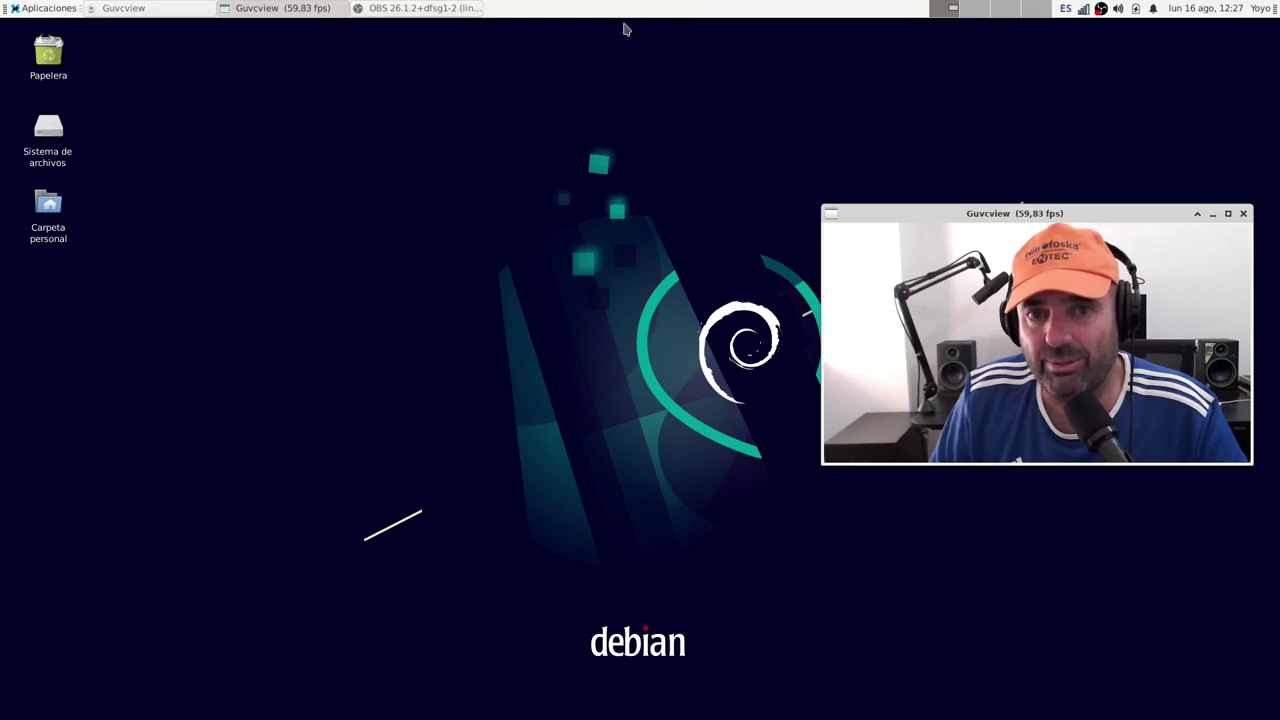
pyautogui.rightClick(615, 7)
pyautogui.click(638, 62)
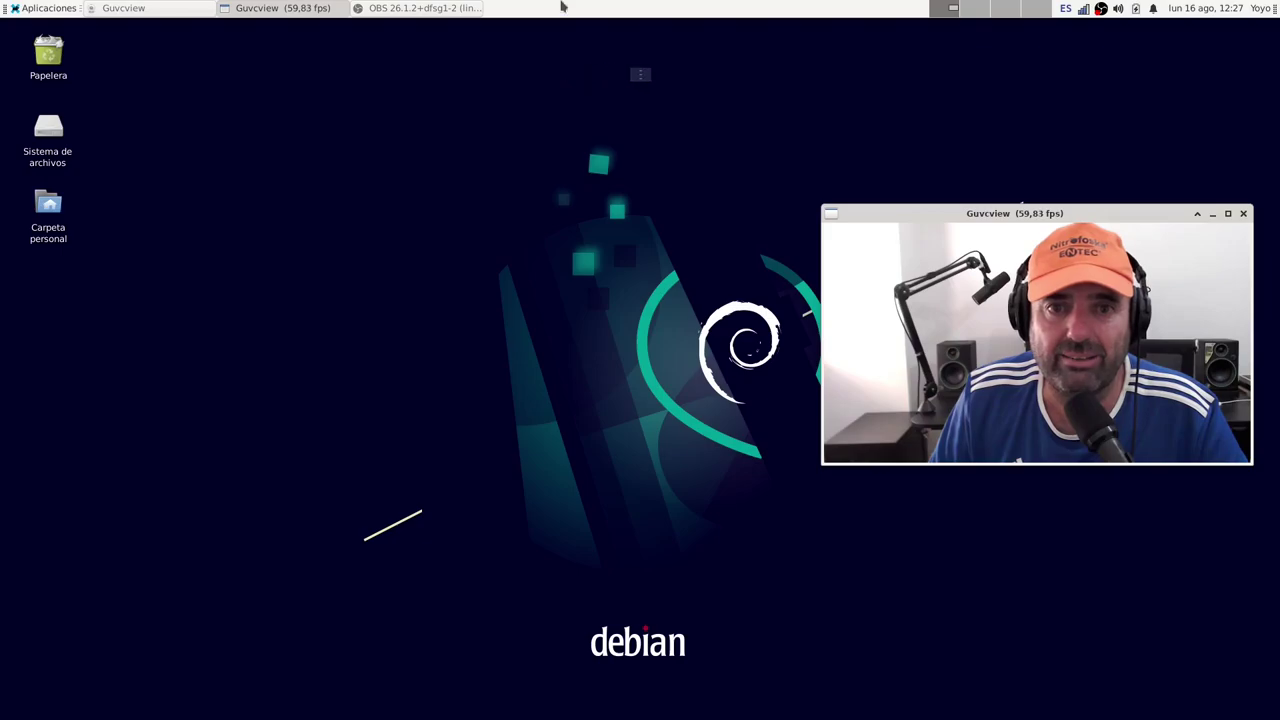
pyautogui.click(563, 7)
pyautogui.rightClick(562, 7)
pyautogui.click(600, 62)
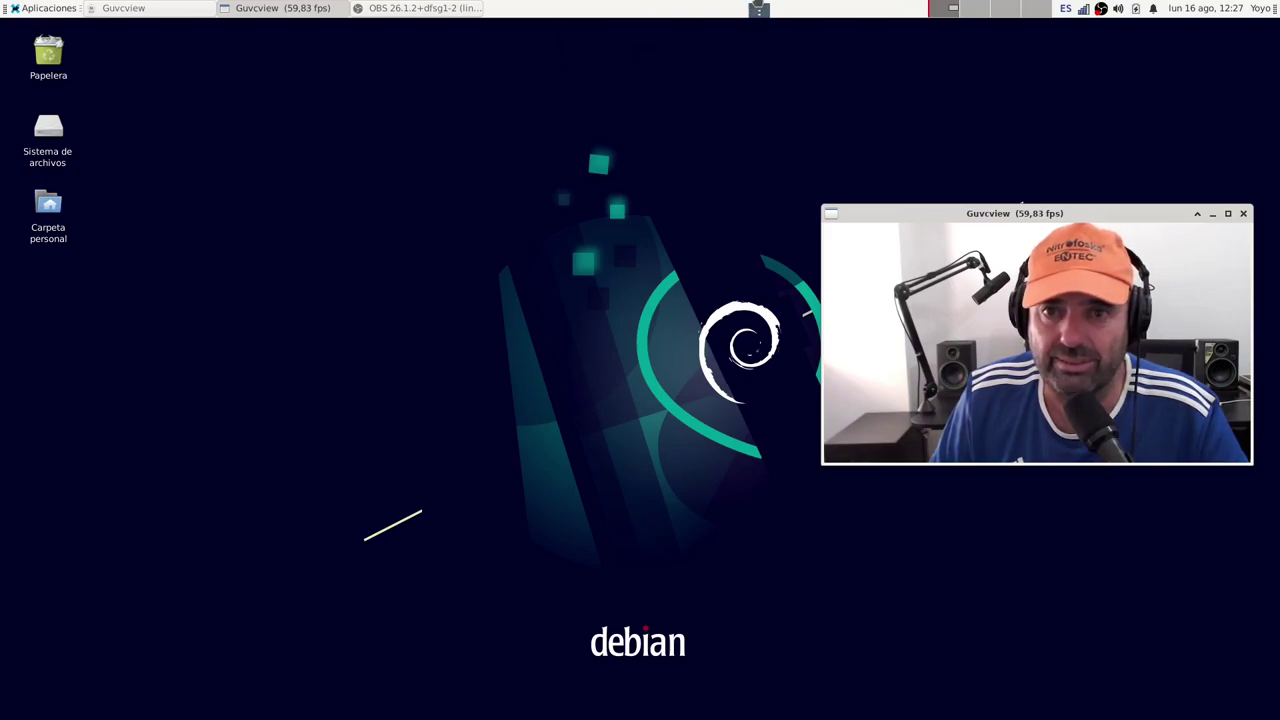
pyautogui.click(784, 7)
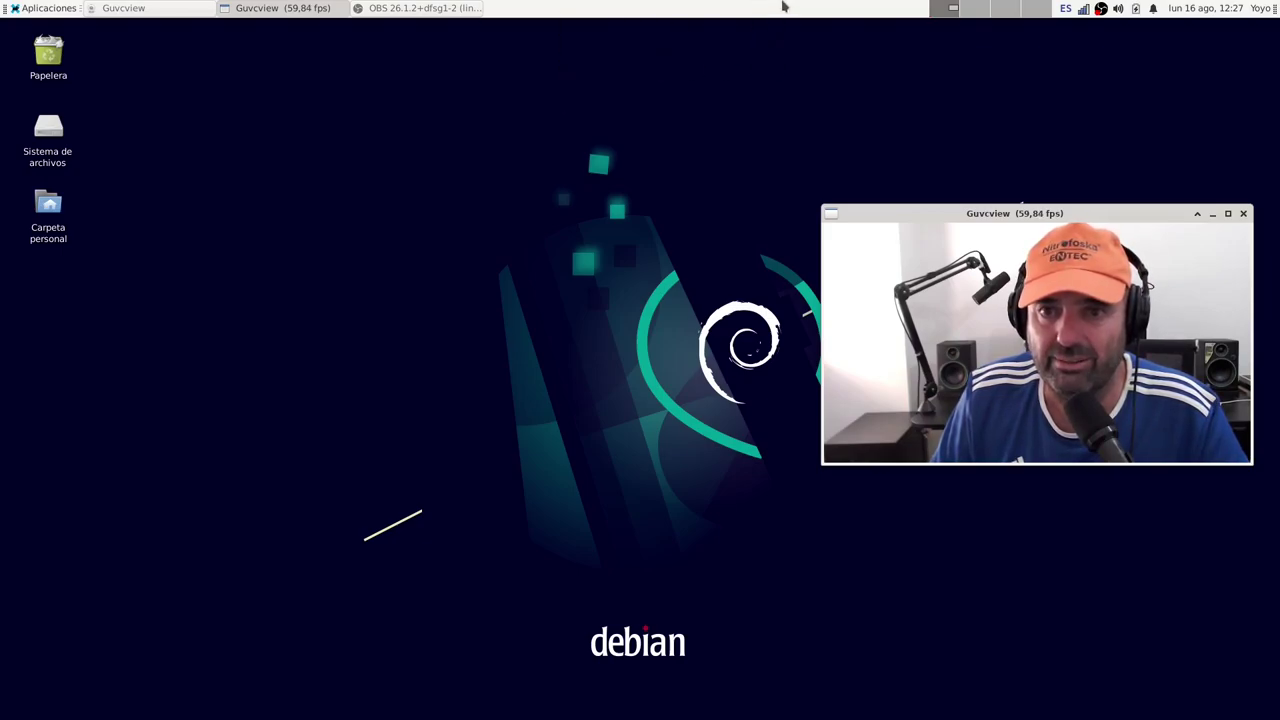
pyautogui.rightClick(756, 7)
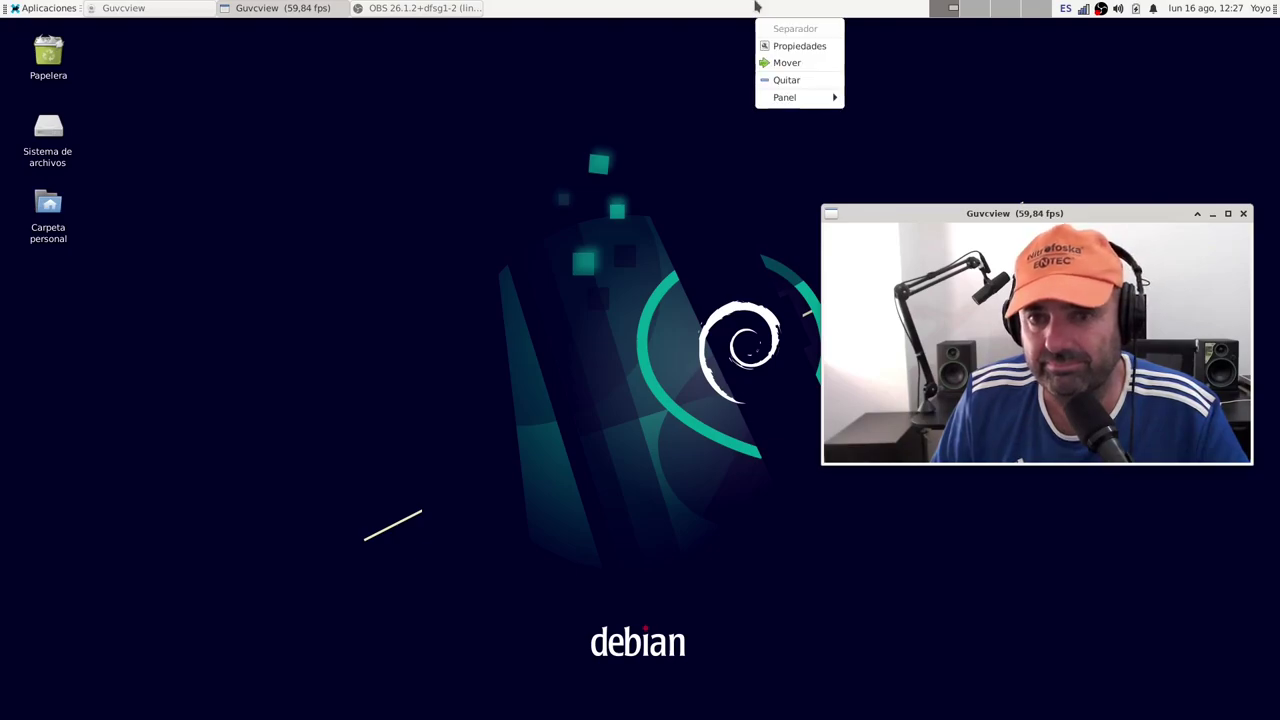
pyautogui.click(766, 62)
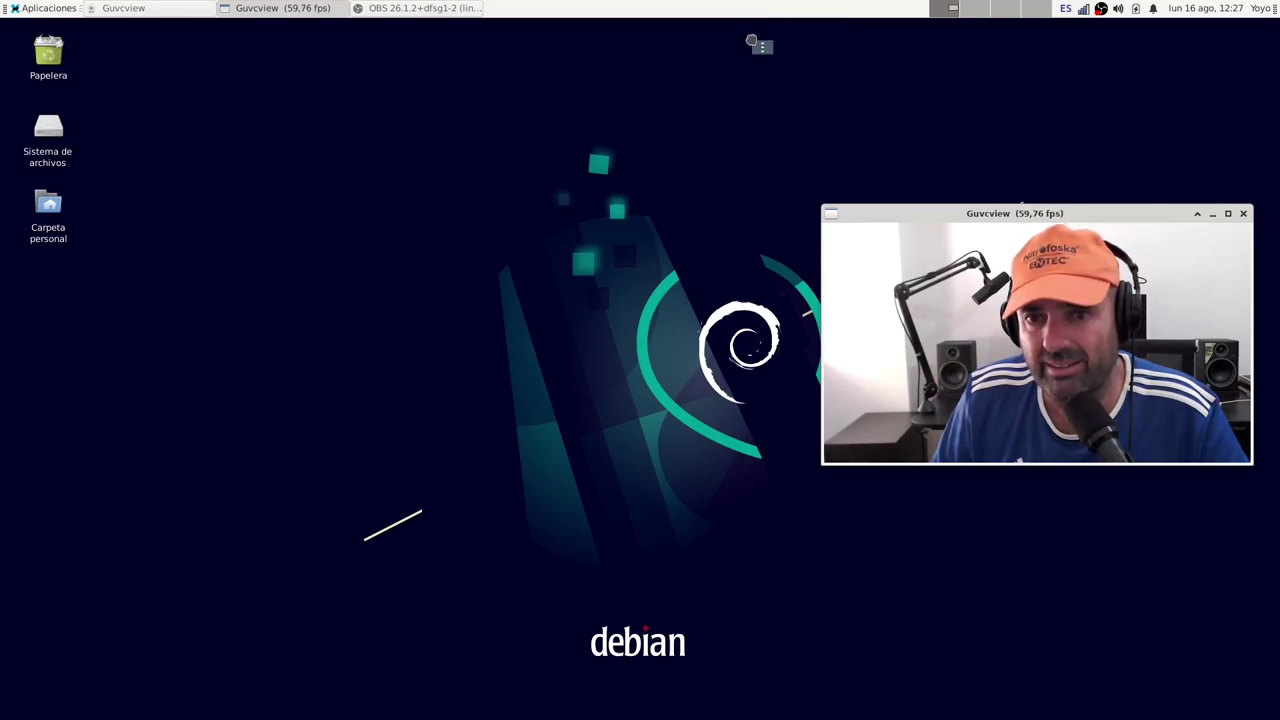
pyautogui.click(766, 7)
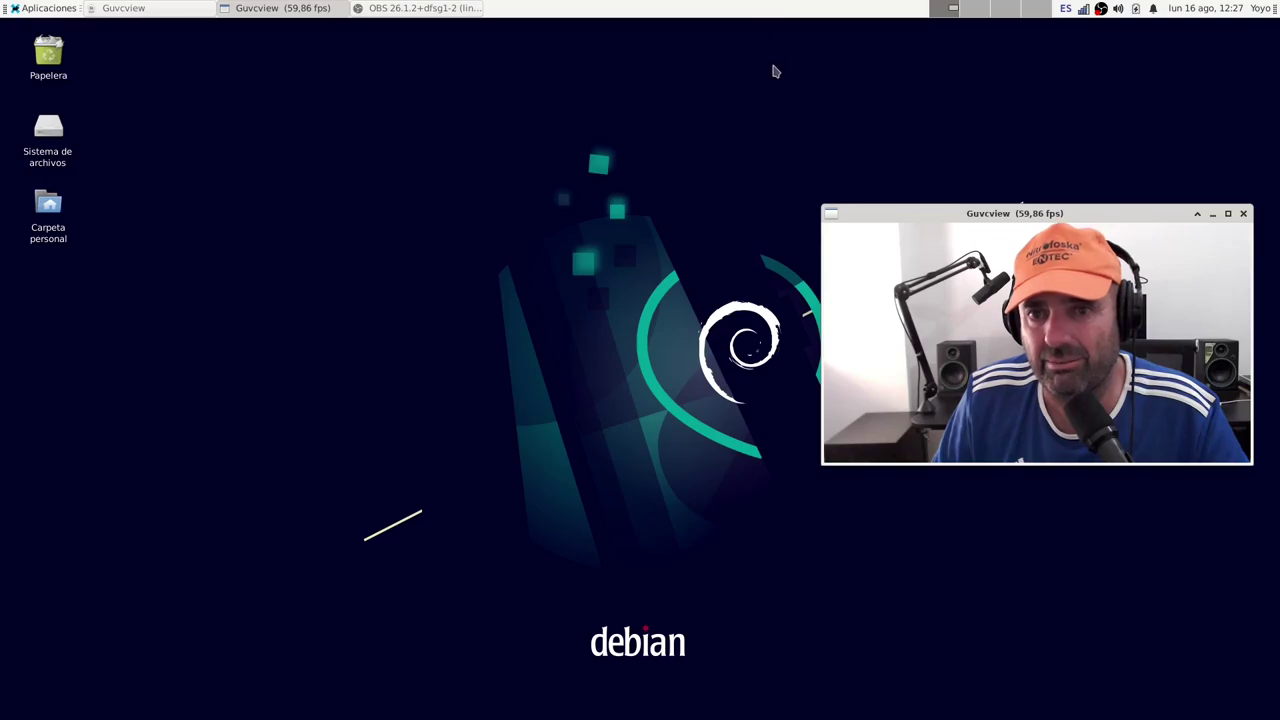
pyautogui.rightClick(676, 8)
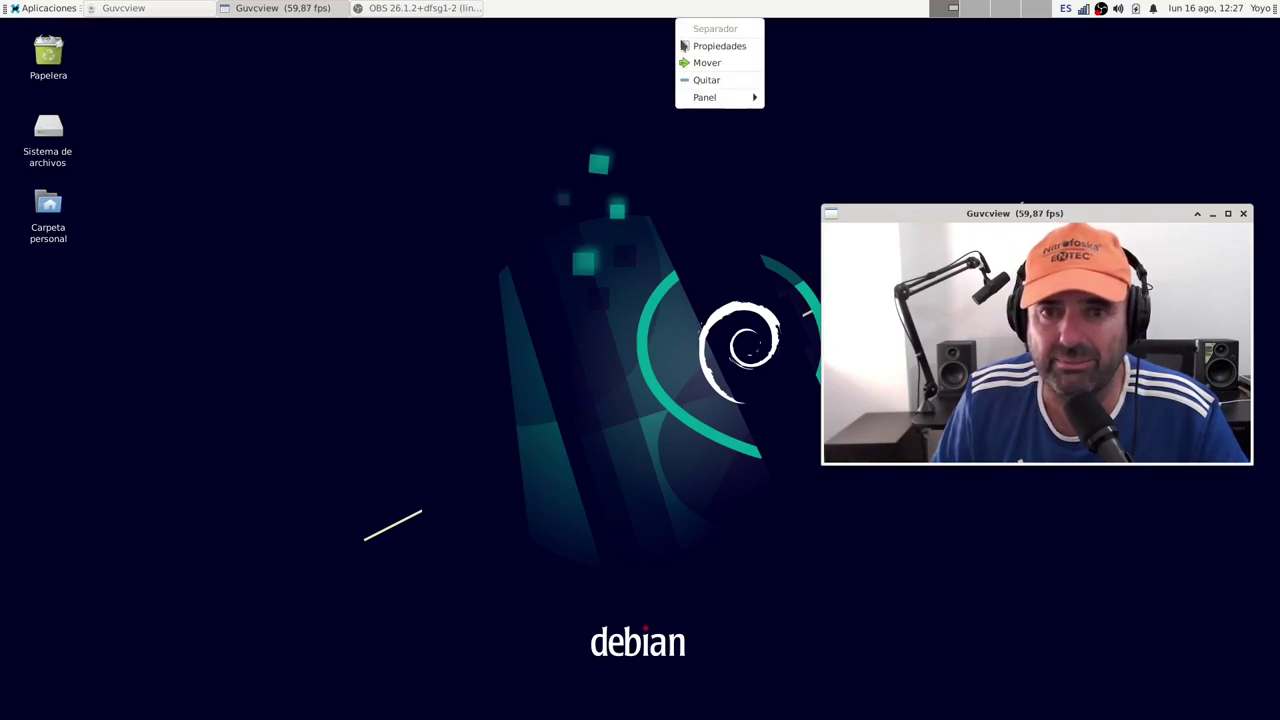
pyautogui.click(700, 62)
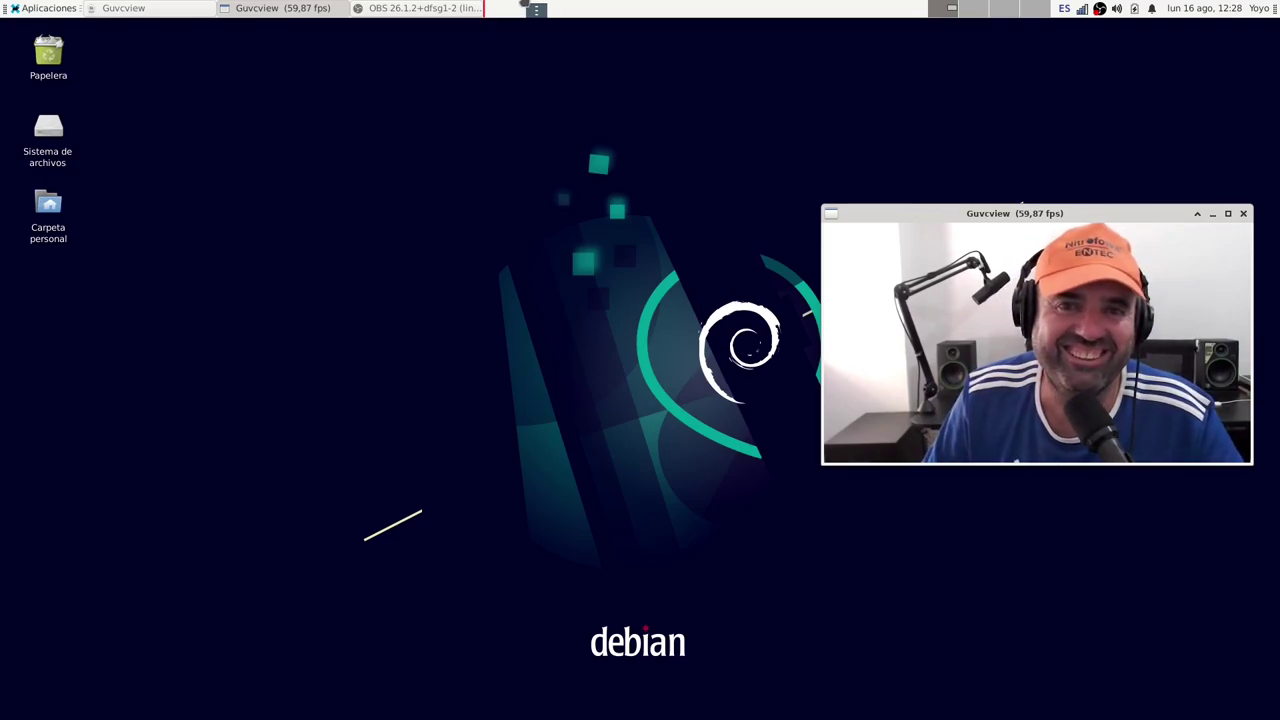
pyautogui.click(524, 6)
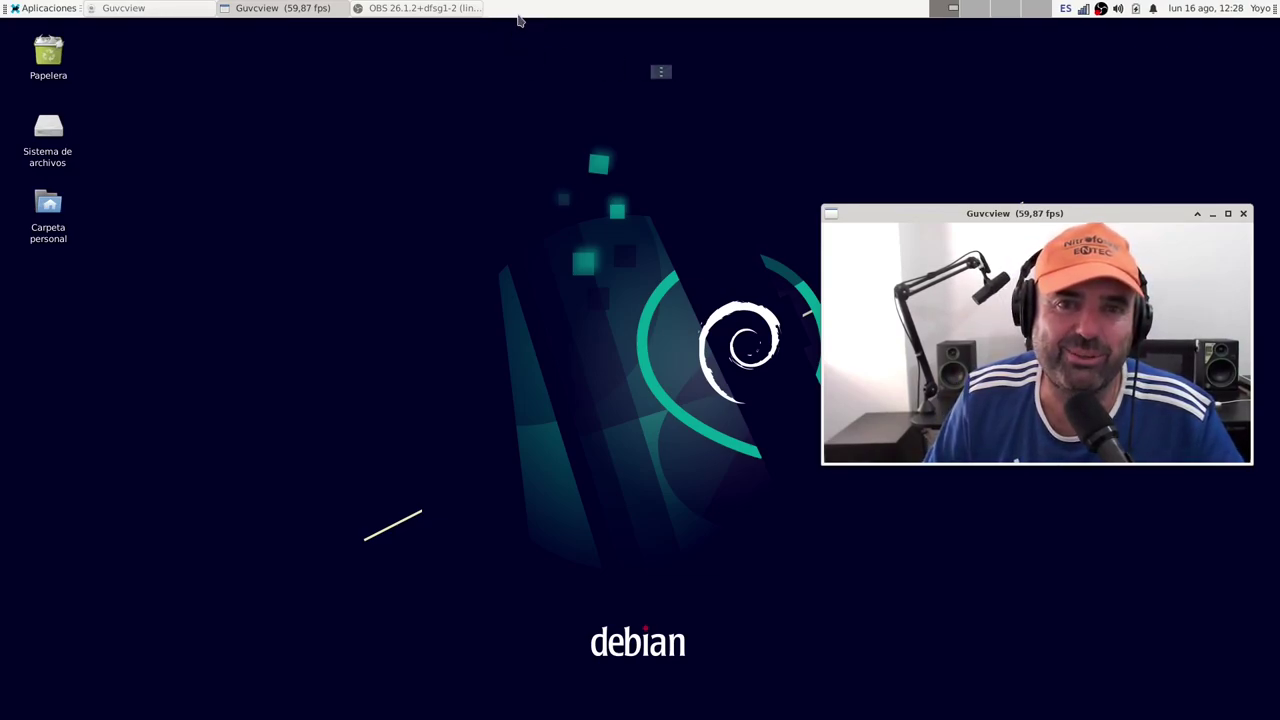
pyautogui.rightClick(524, 10)
pyautogui.click(540, 62)
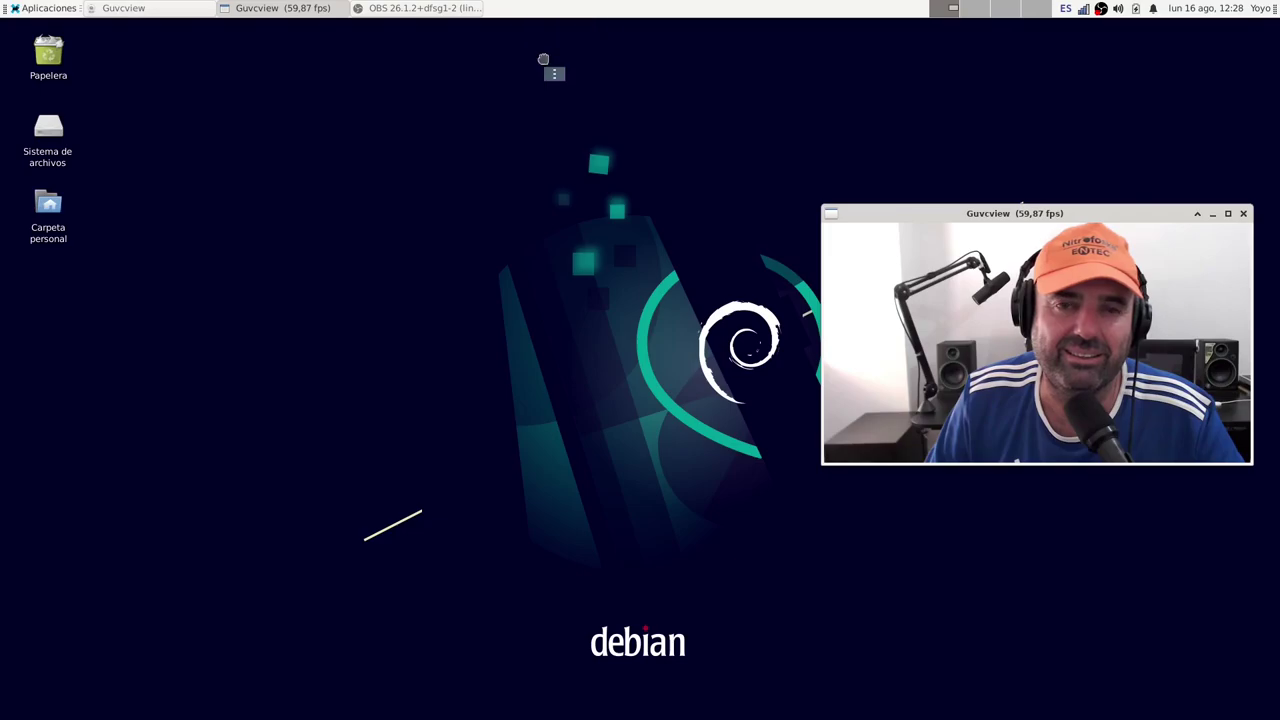
pyautogui.click(677, 5)
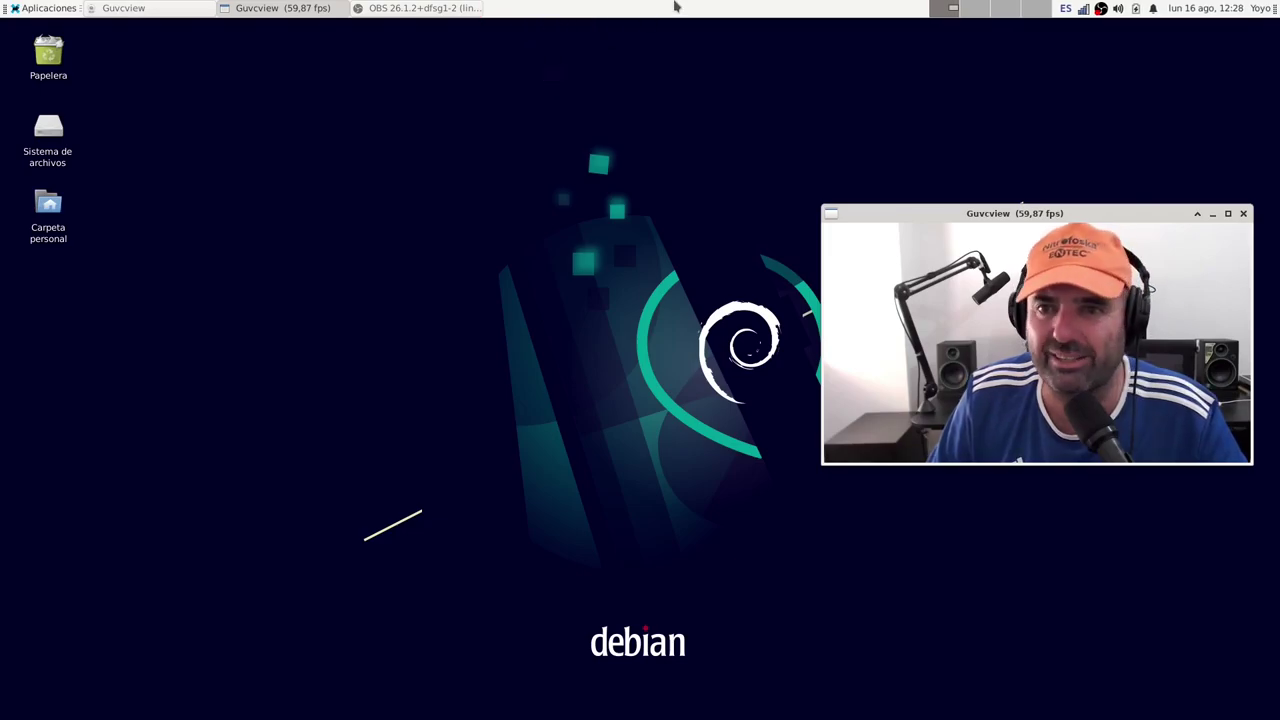
pyautogui.rightClick(794, 7)
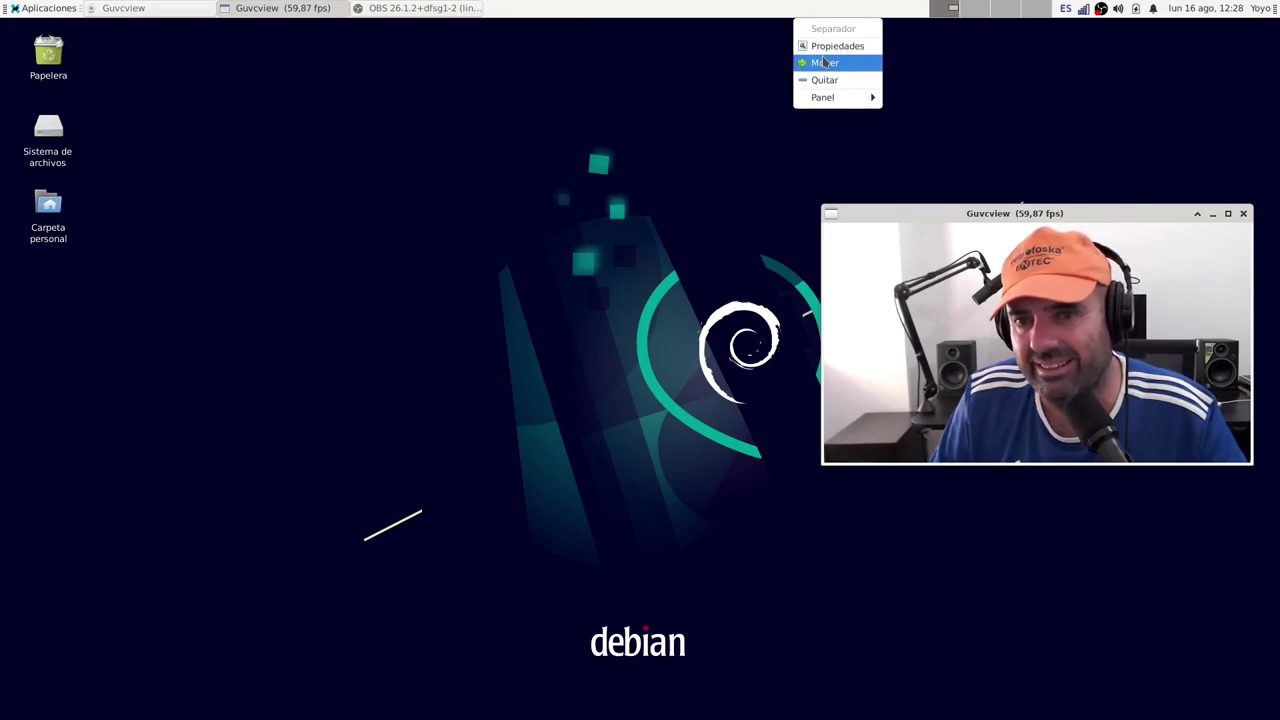
pyautogui.click(815, 60)
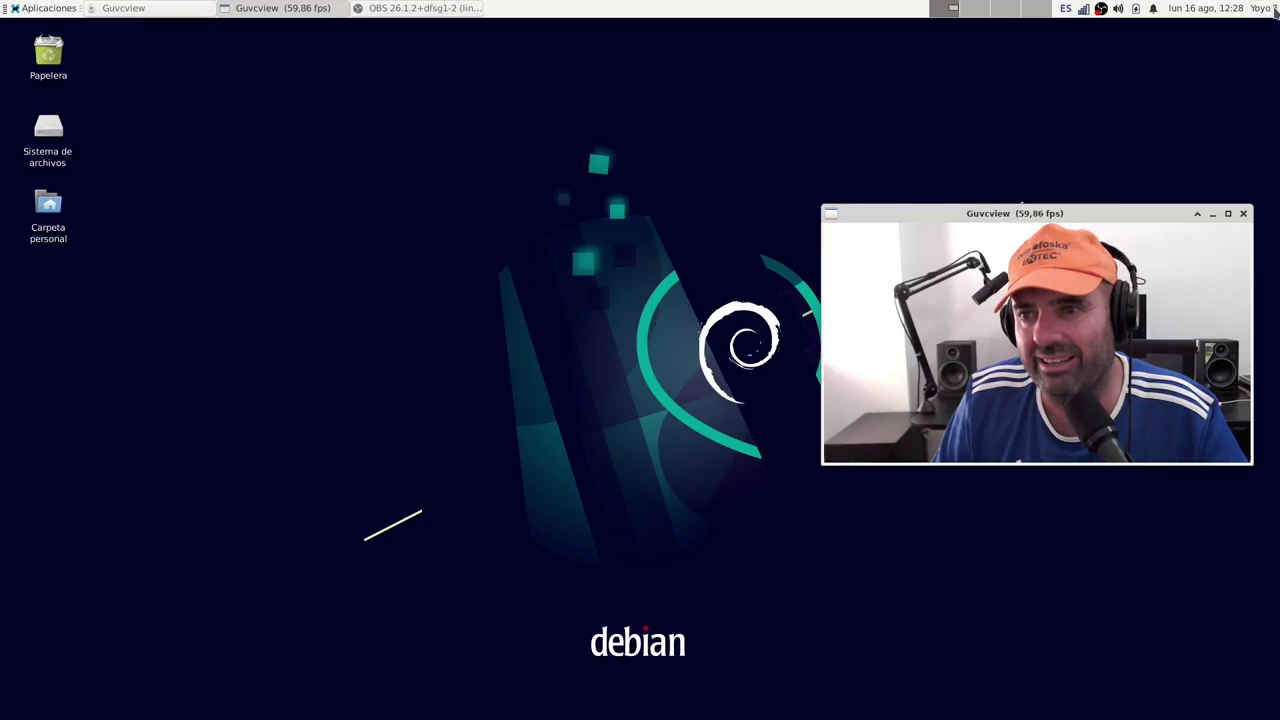
# - Move the main panel to the bottom edge of the desktop and the Guvcview webcam window to the desktop's upper-right corner
pyautogui.moveTo(1276, 8); pyautogui.dragTo(1276, 710)
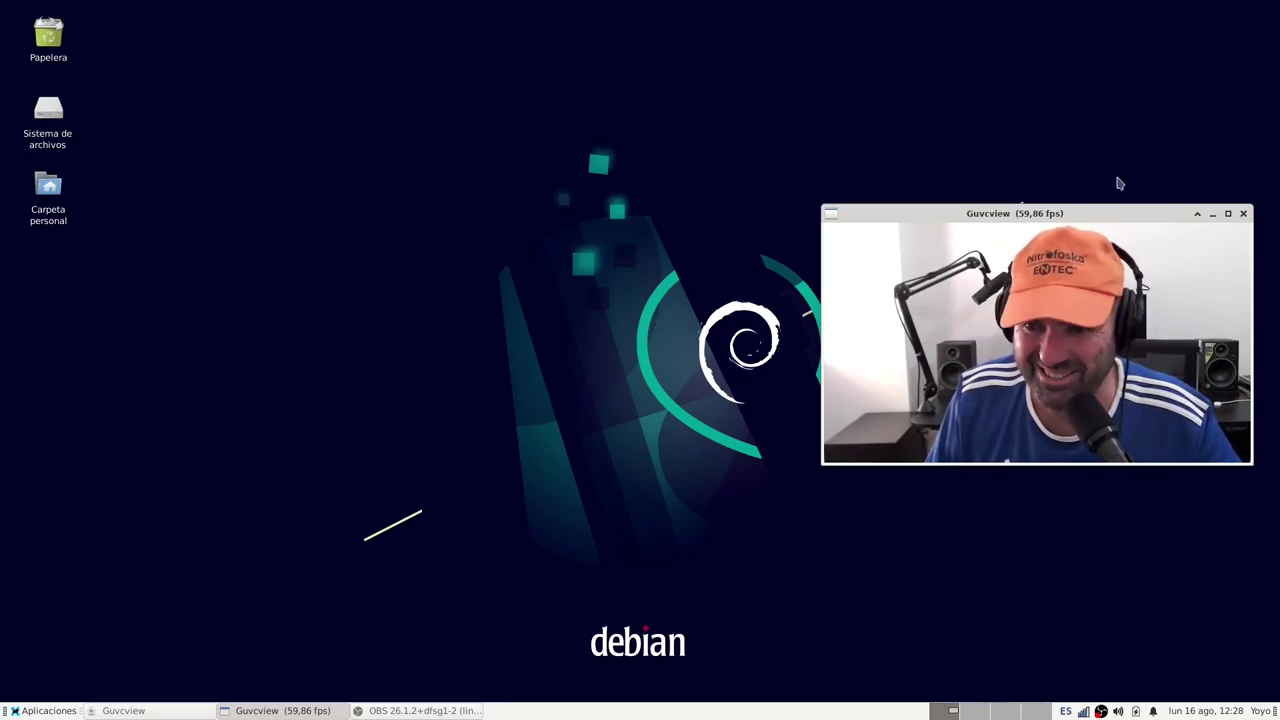
pyautogui.moveTo(1104, 217); pyautogui.dragTo(1122, 44)
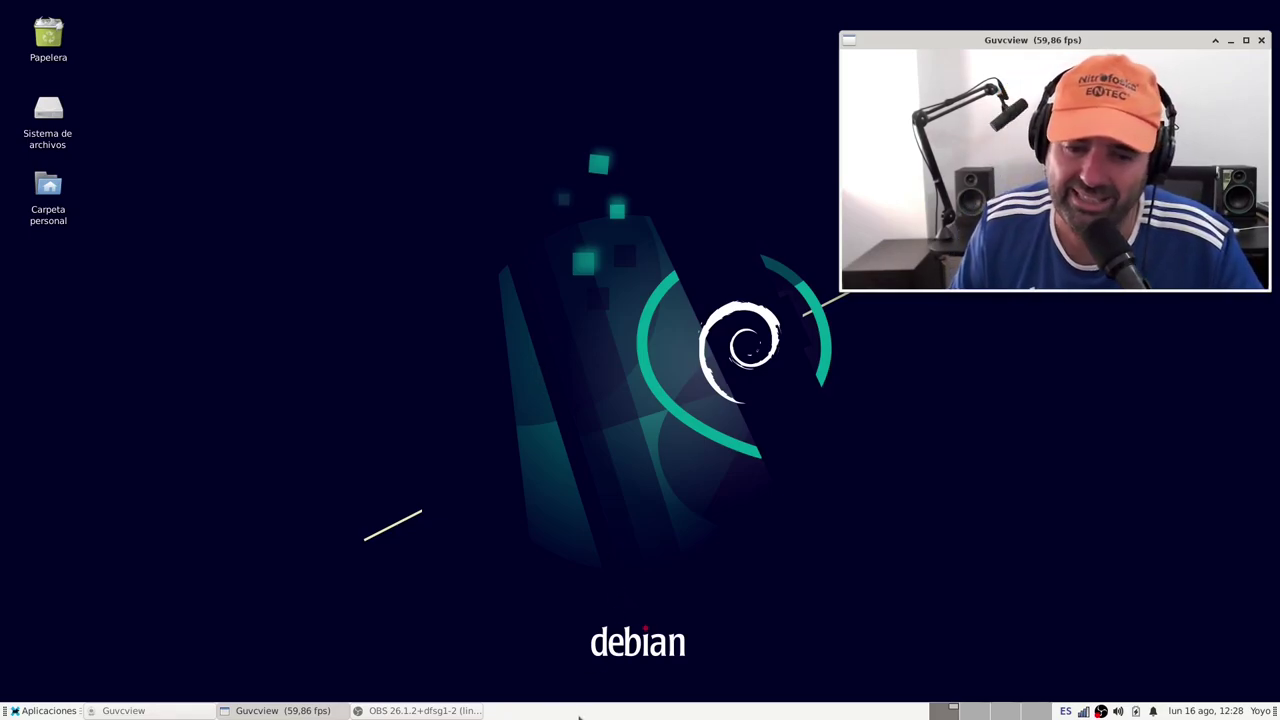
# - Check the panel separator's style and expand options in its properties and close them
pyautogui.rightClick(579, 716)
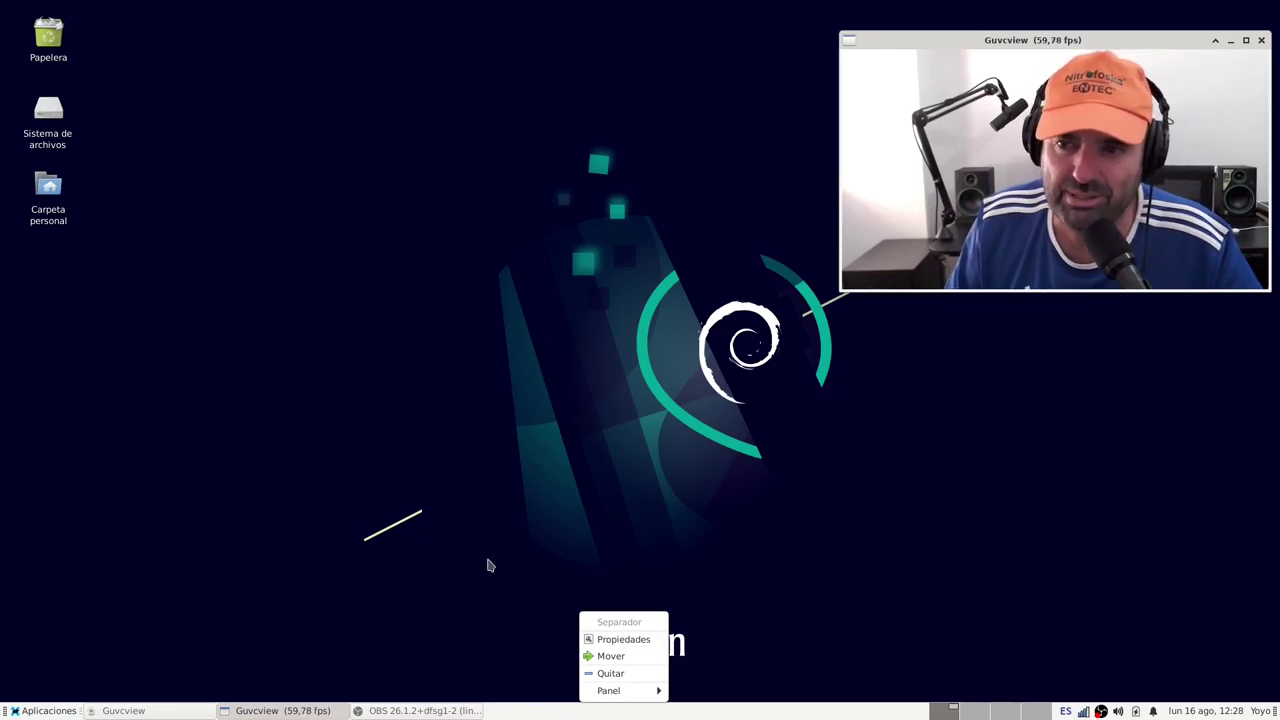
pyautogui.click(433, 514)
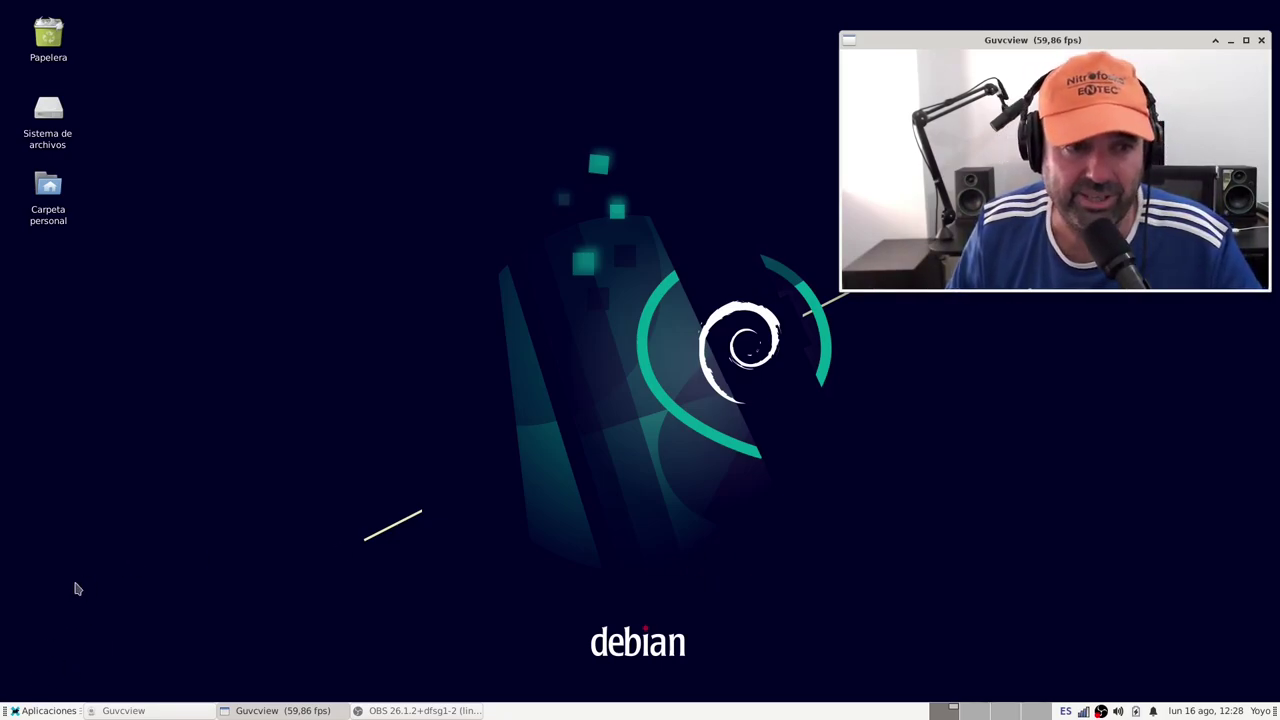
pyautogui.click(130, 519)
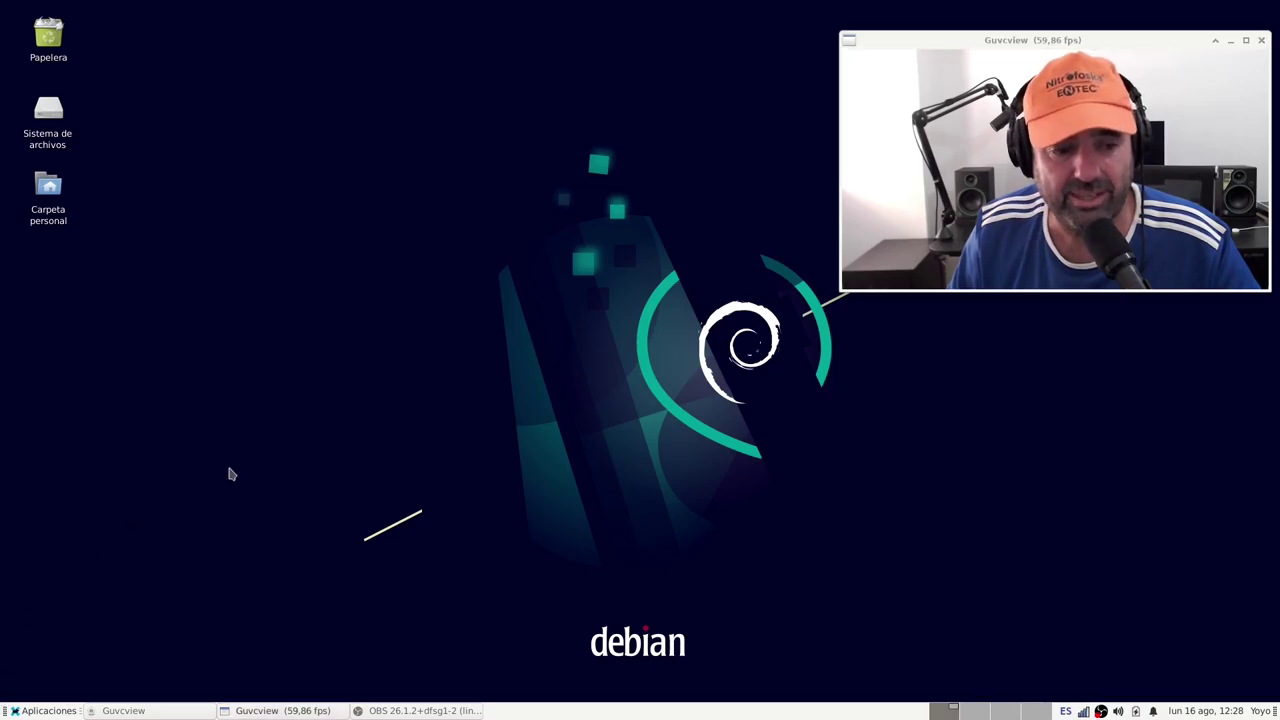
pyautogui.rightClick(684, 714)
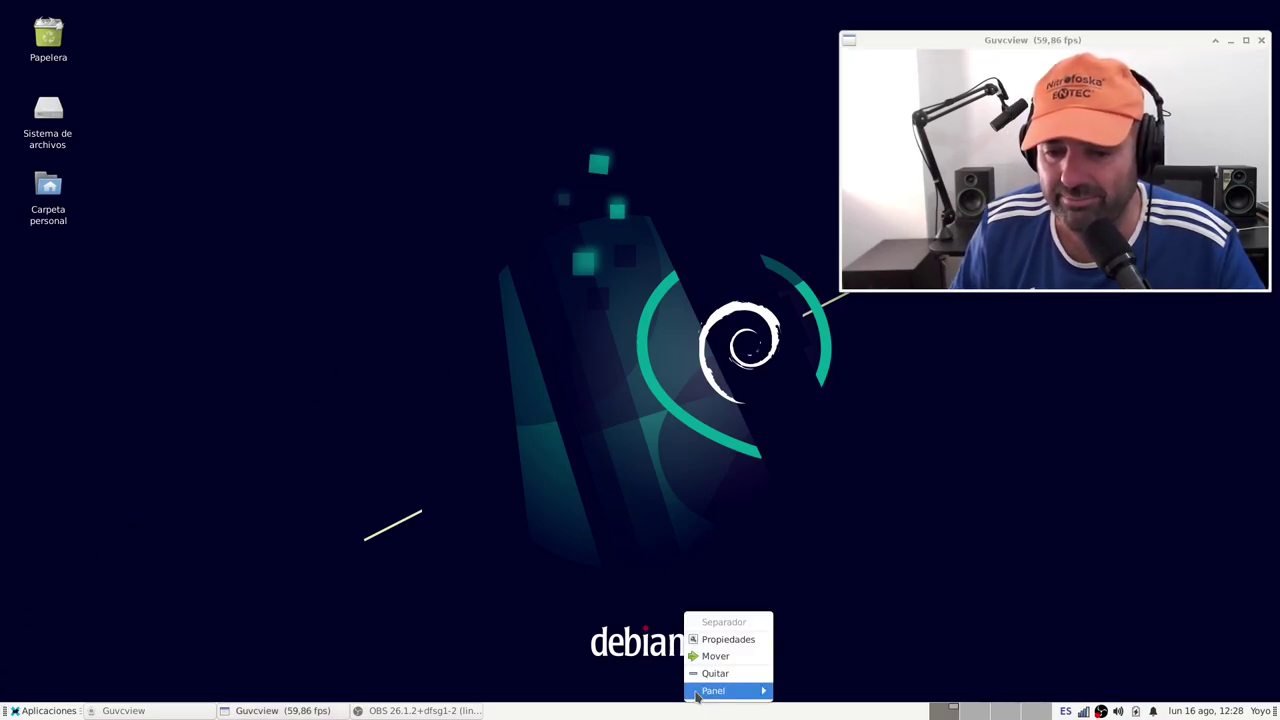
pyautogui.click(730, 640)
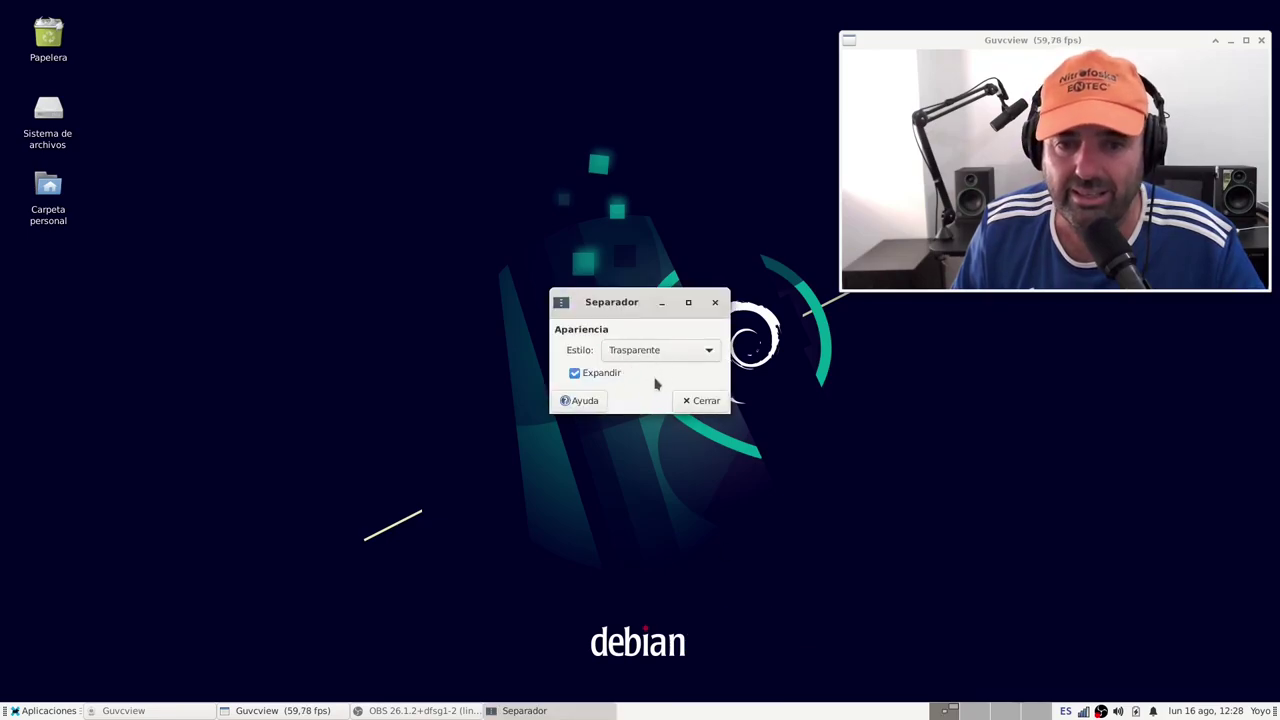
pyautogui.click(715, 302)
# - Open the panel preferences and lock Panel 1 in its new position
pyautogui.rightClick(655, 708)
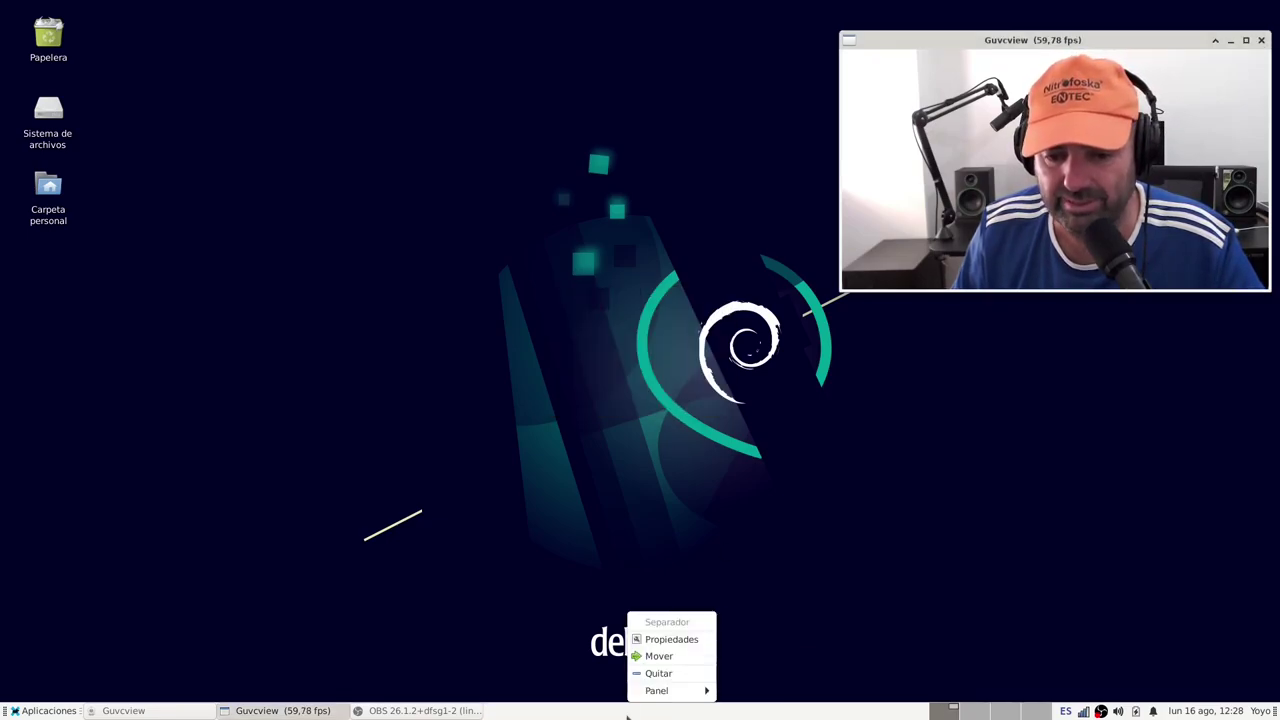
pyautogui.moveTo(660, 690)
pyautogui.click(762, 642)
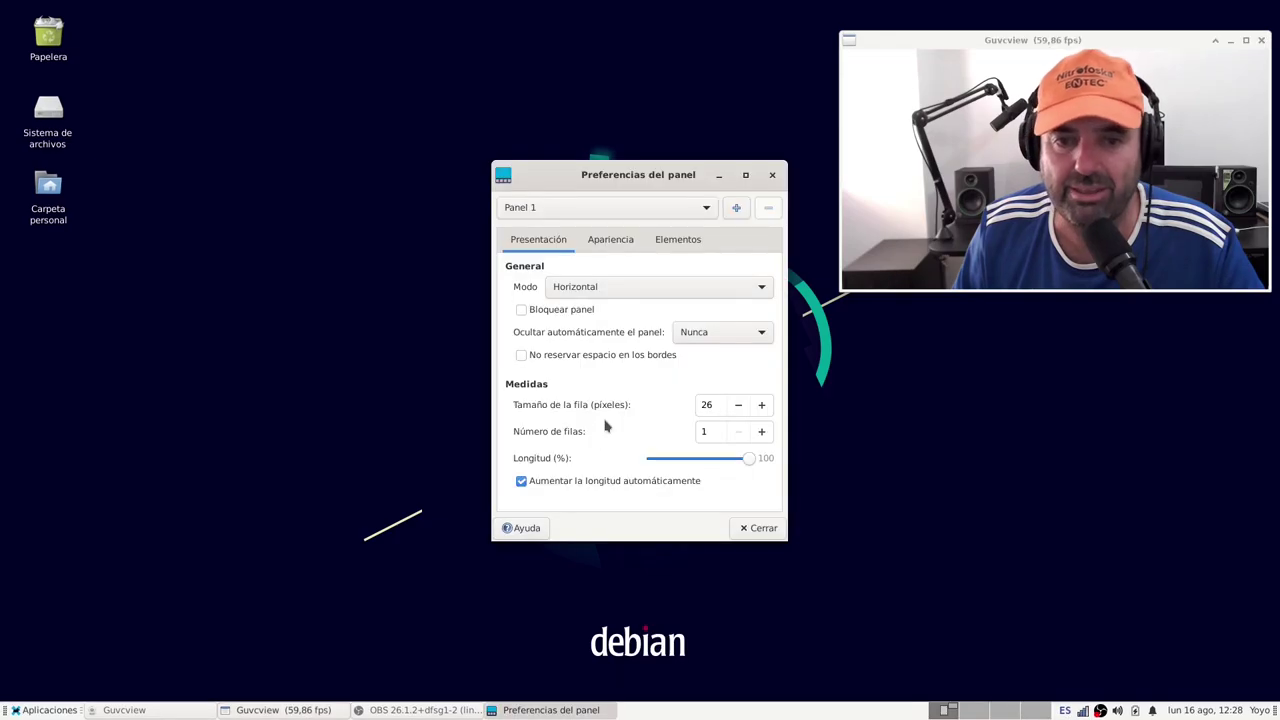
pyautogui.click(576, 310)
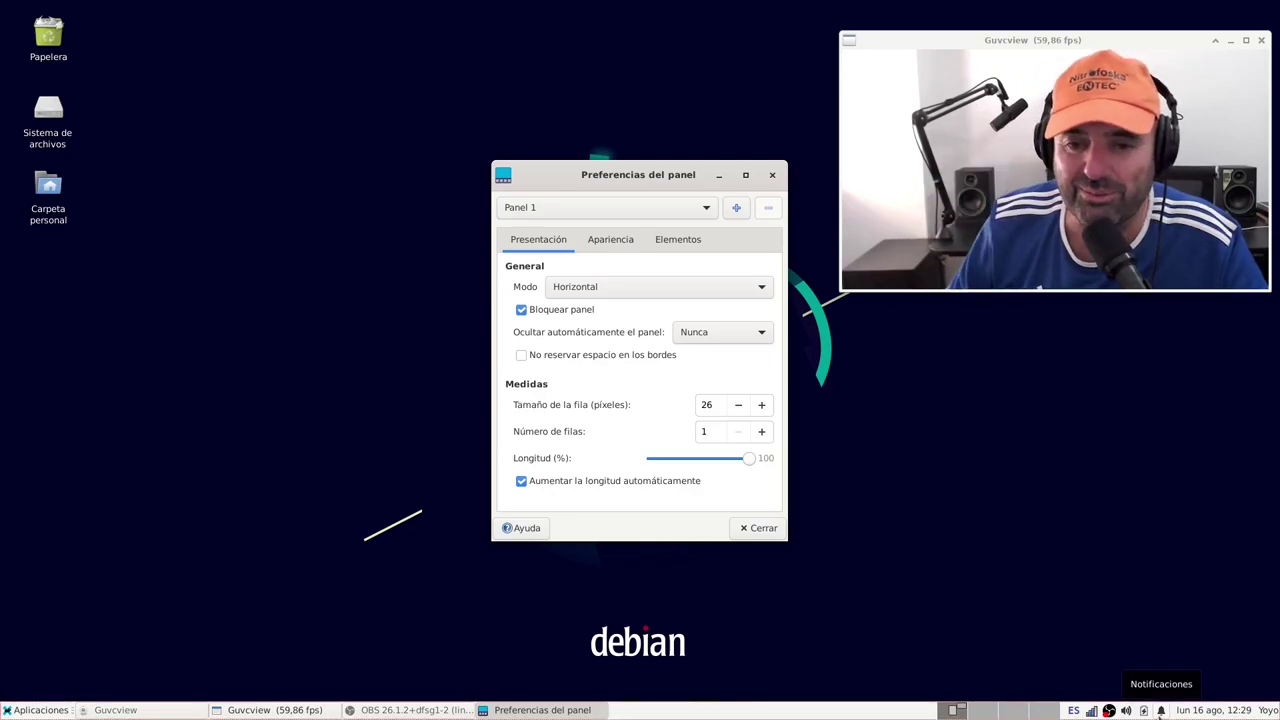
# - Close the panel preferences, open the settings manager and reposition its window higher on the desktop
pyautogui.click(766, 530)
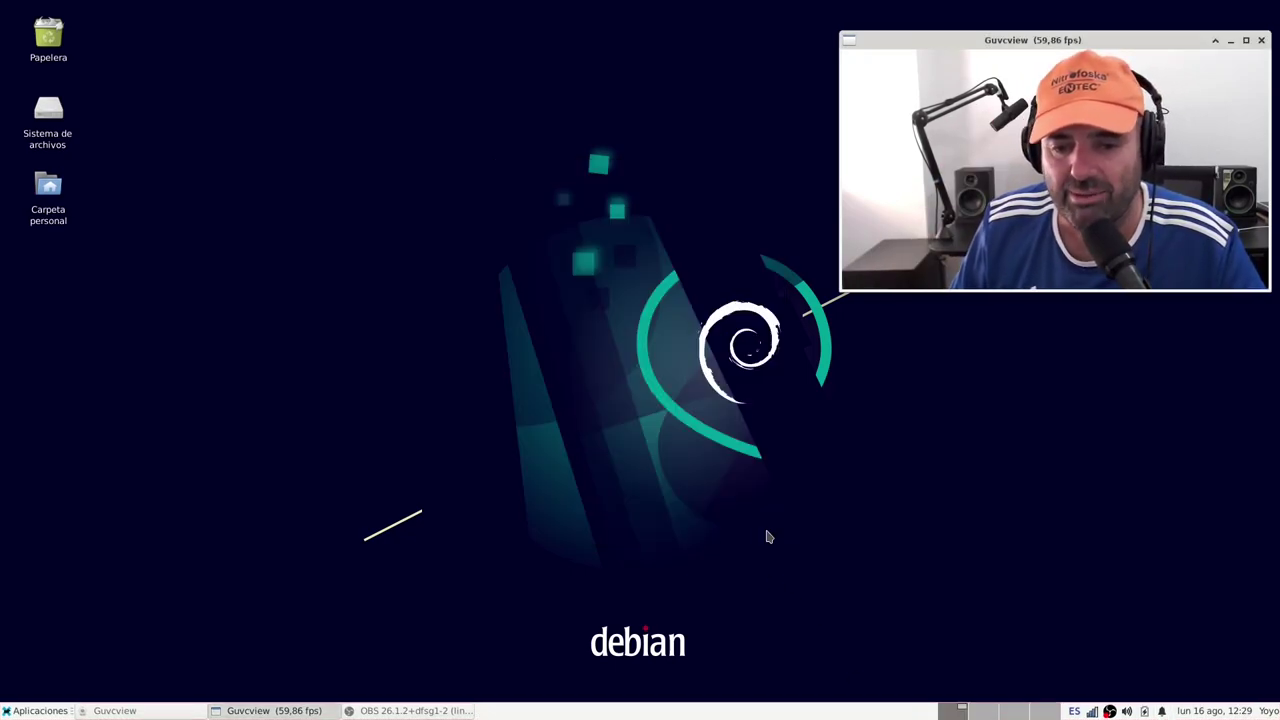
pyautogui.click(14, 710)
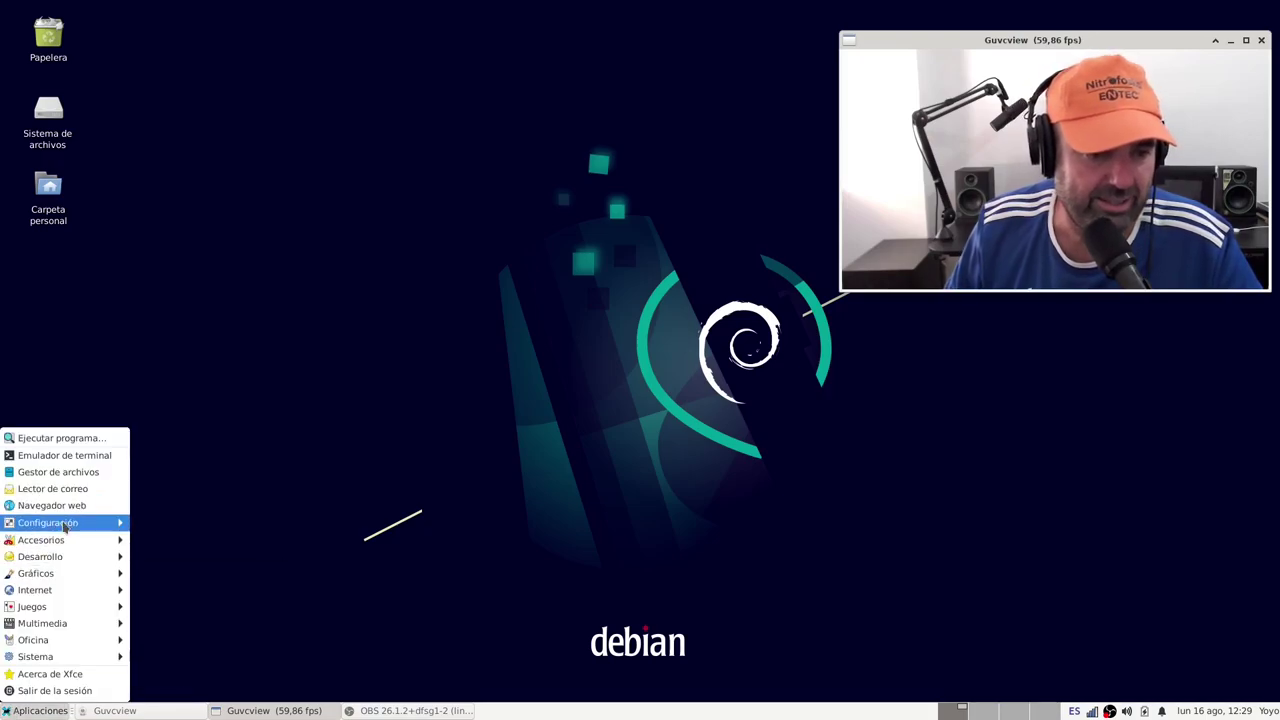
pyautogui.moveTo(60, 522)
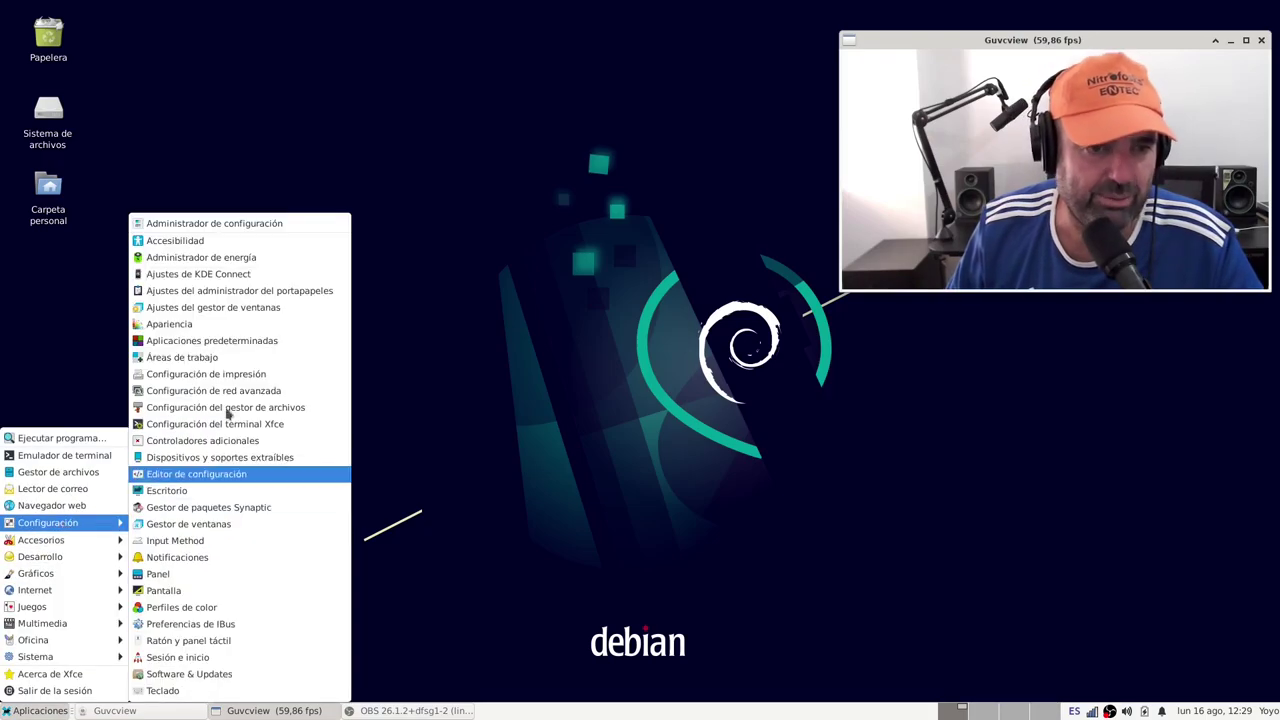
pyautogui.click(250, 224)
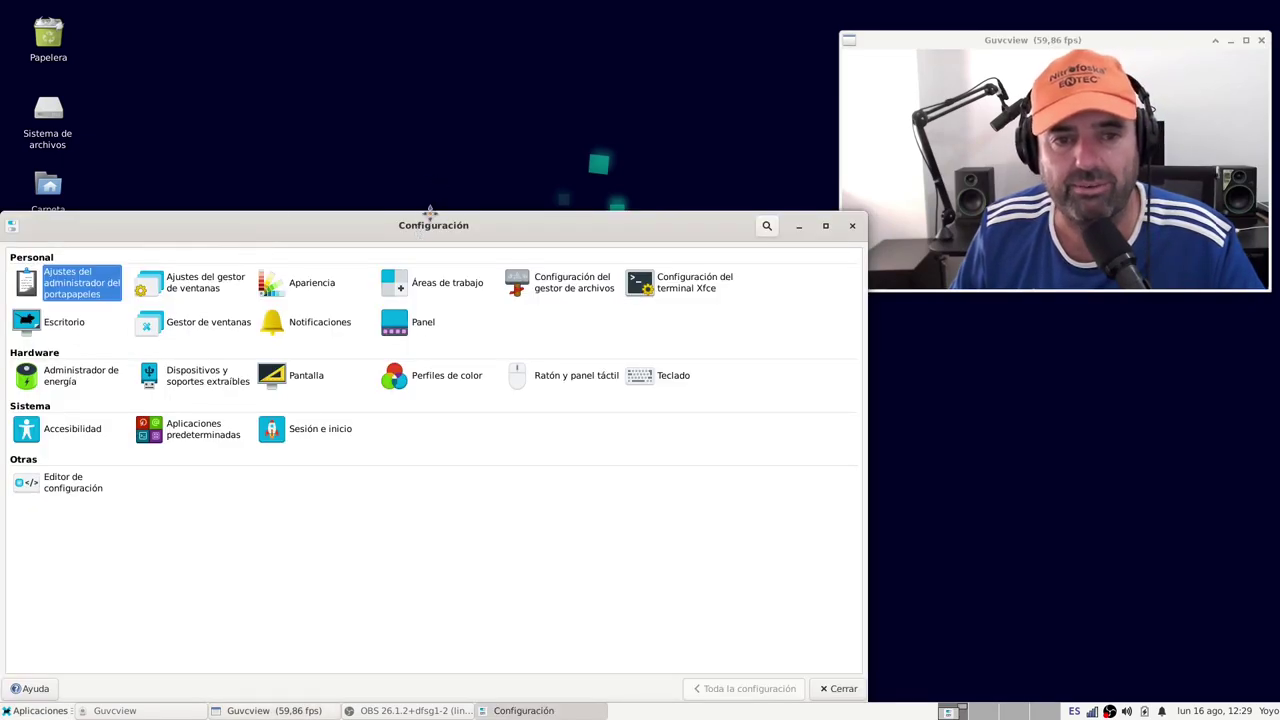
pyautogui.moveTo(430, 212); pyautogui.dragTo(491, 134)
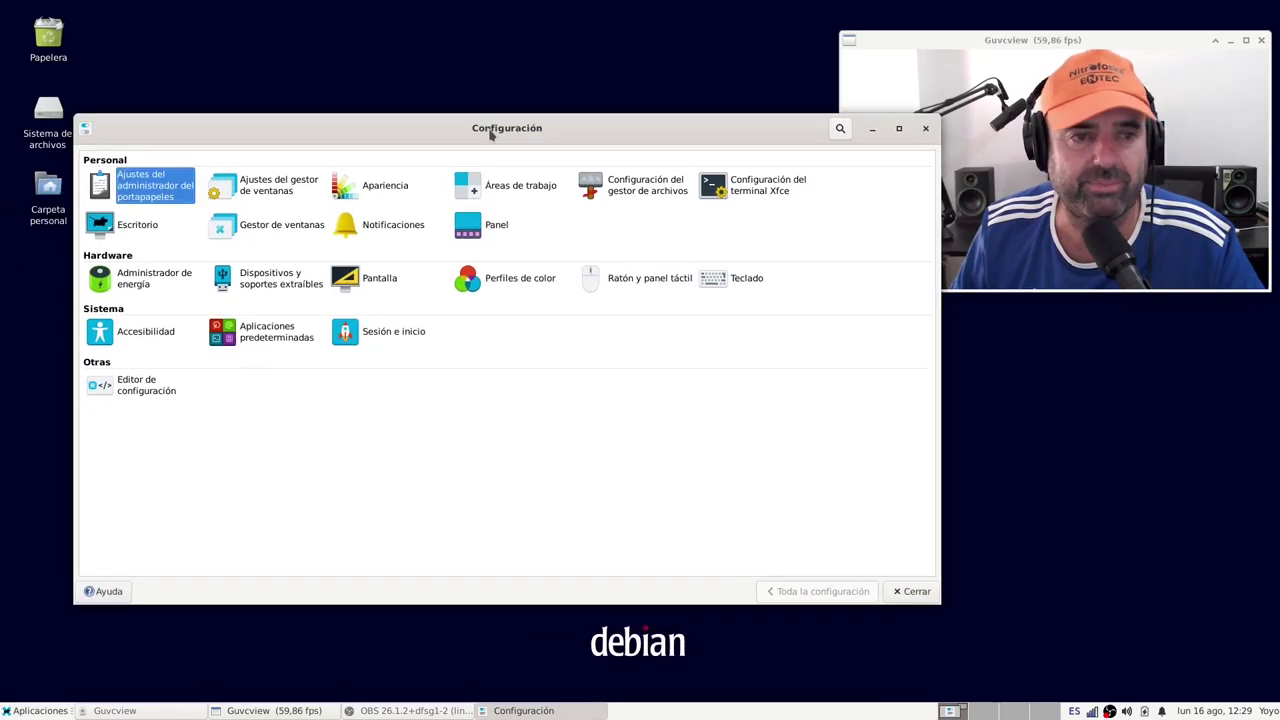
# - Set the appearance style to Arc-Dark and the icon theme to Papirus-Dark, returning to the settings overview
pyautogui.click(386, 190)
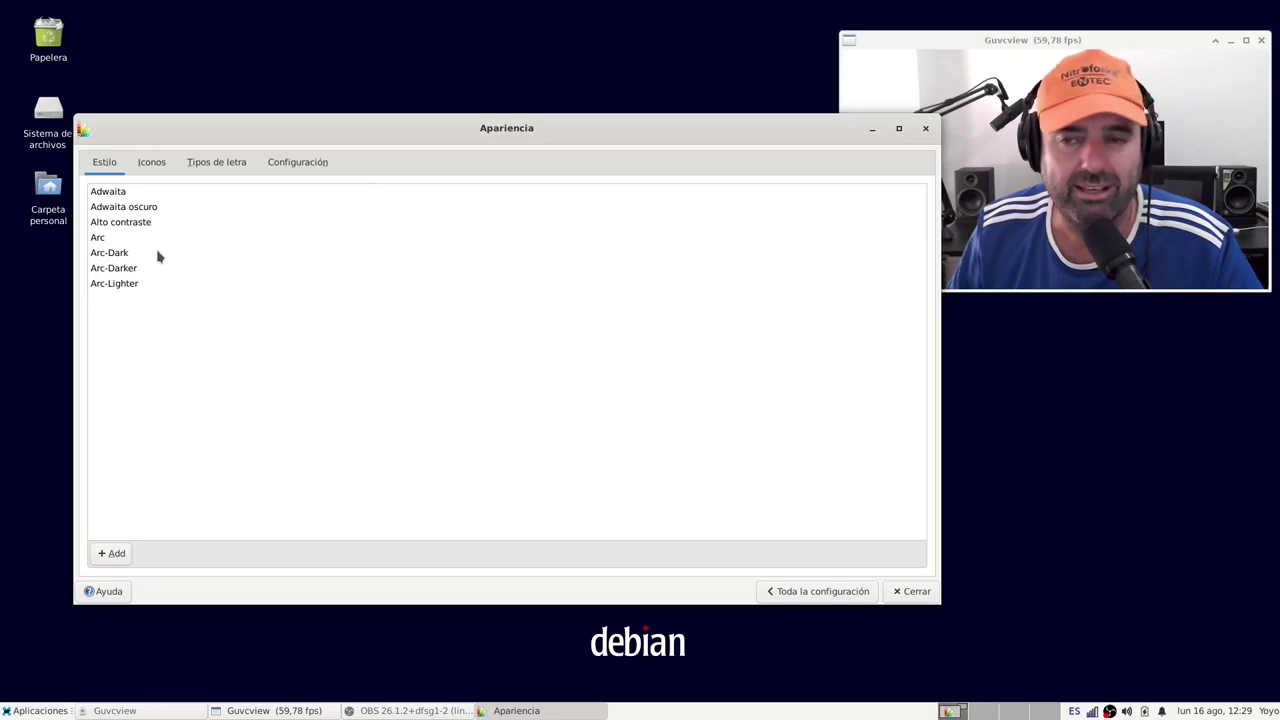
pyautogui.click(111, 256)
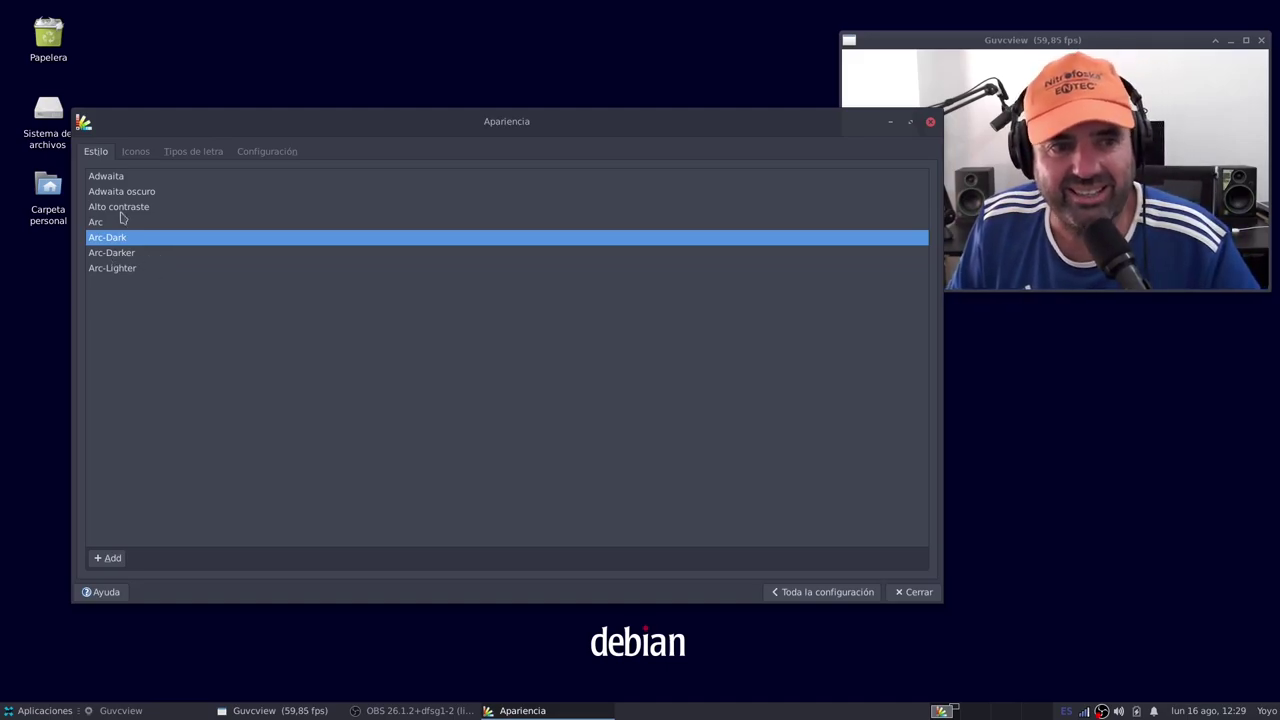
pyautogui.click(137, 155)
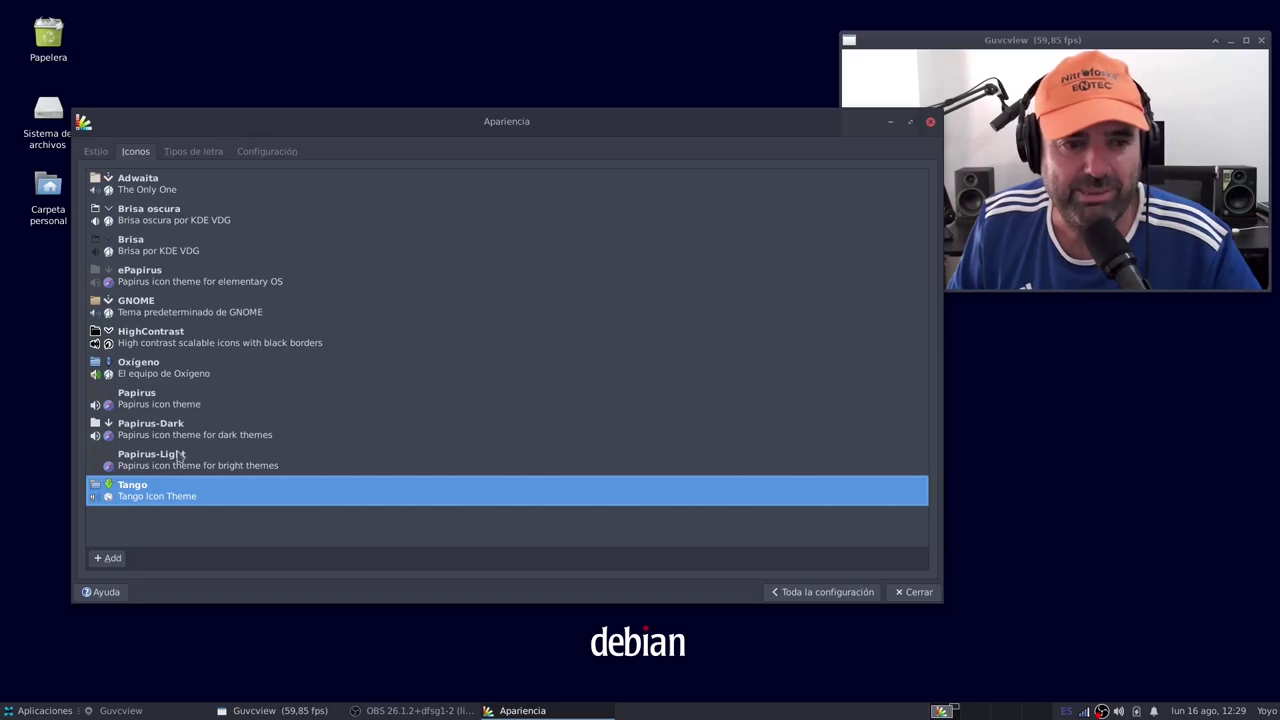
pyautogui.click(151, 429)
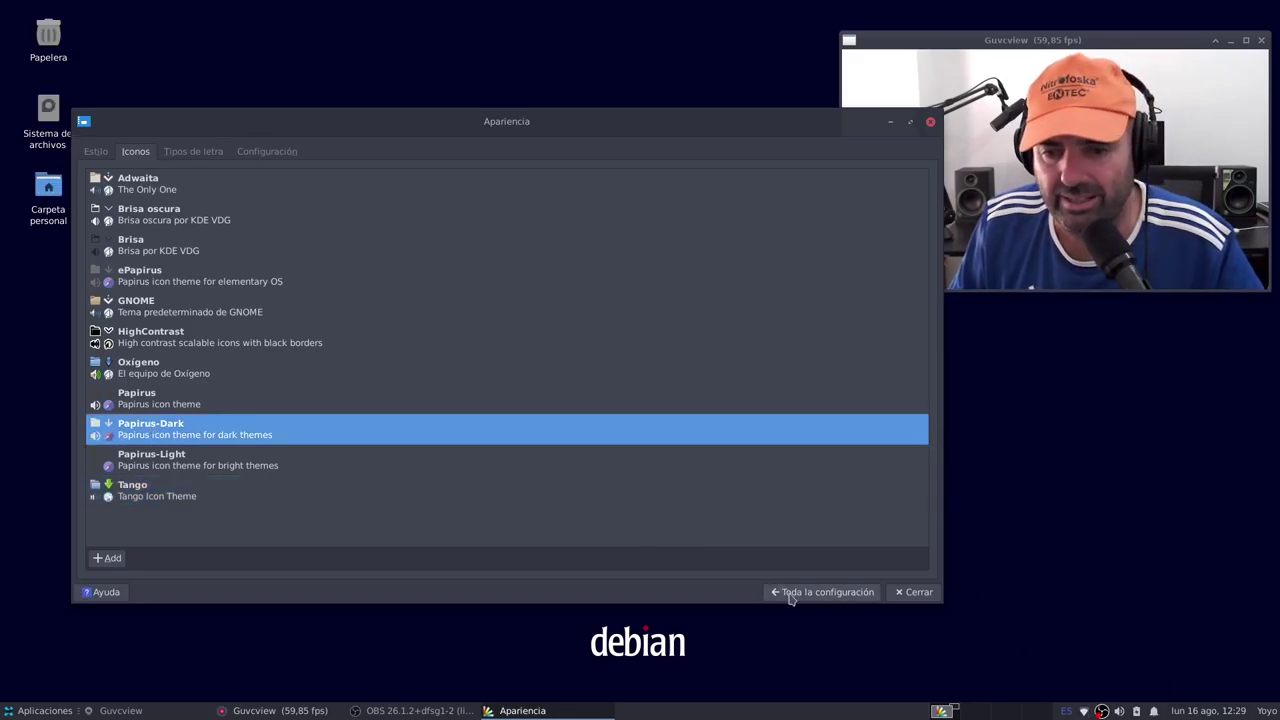
pyautogui.click(822, 592)
# - Make the settings manager window narrower and reposition it clear of the webcam window
pyautogui.moveTo(764, 127); pyautogui.dragTo(795, 133)
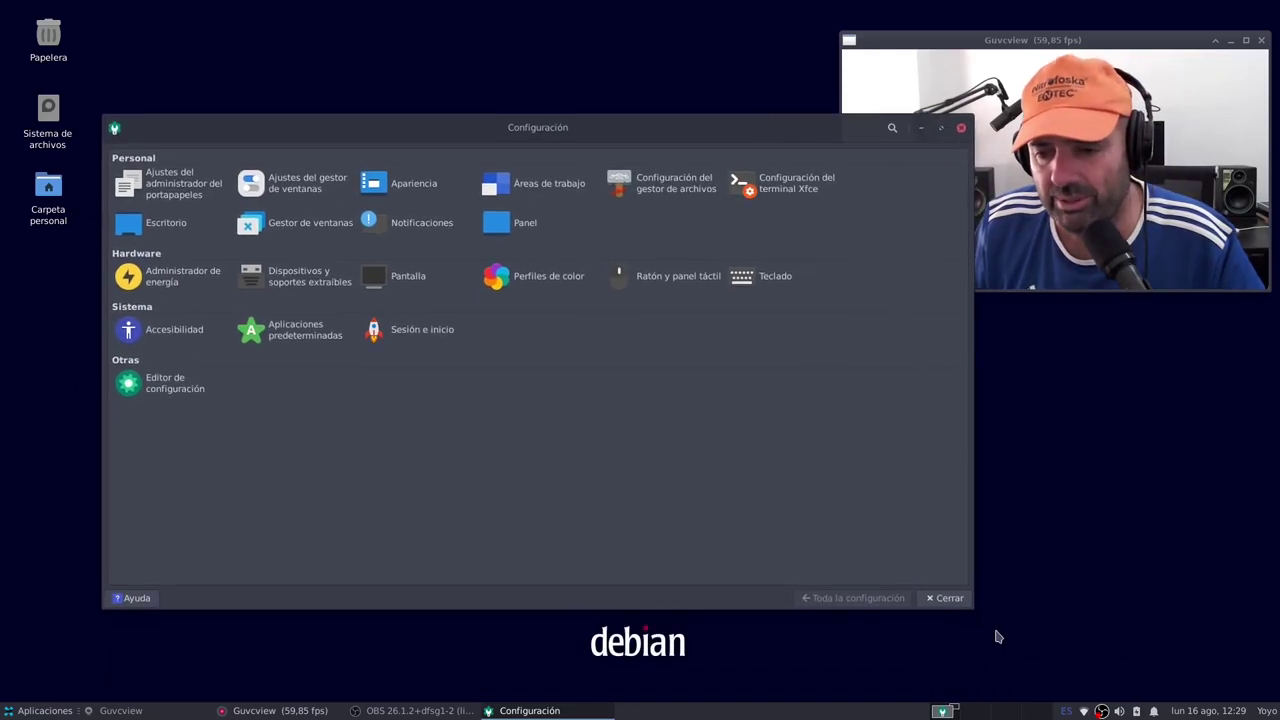
pyautogui.moveTo(972, 614); pyautogui.dragTo(738, 642)
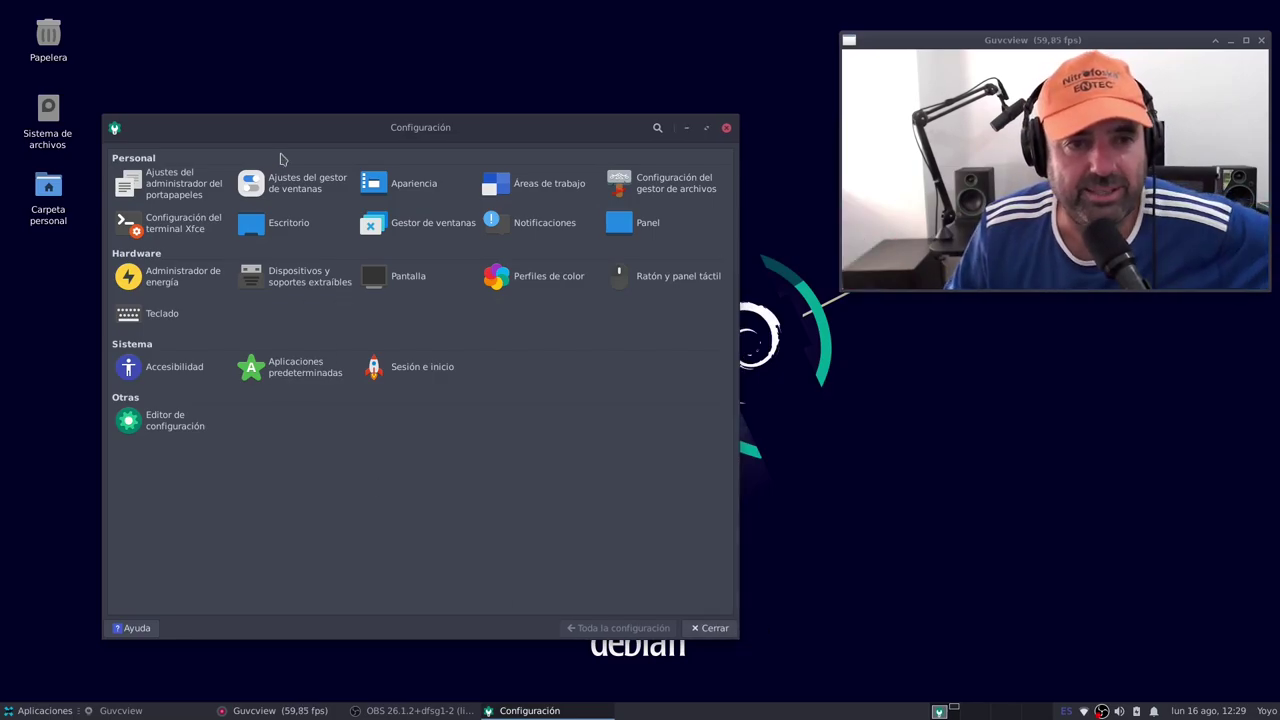
pyautogui.moveTo(329, 128); pyautogui.dragTo(352, 83)
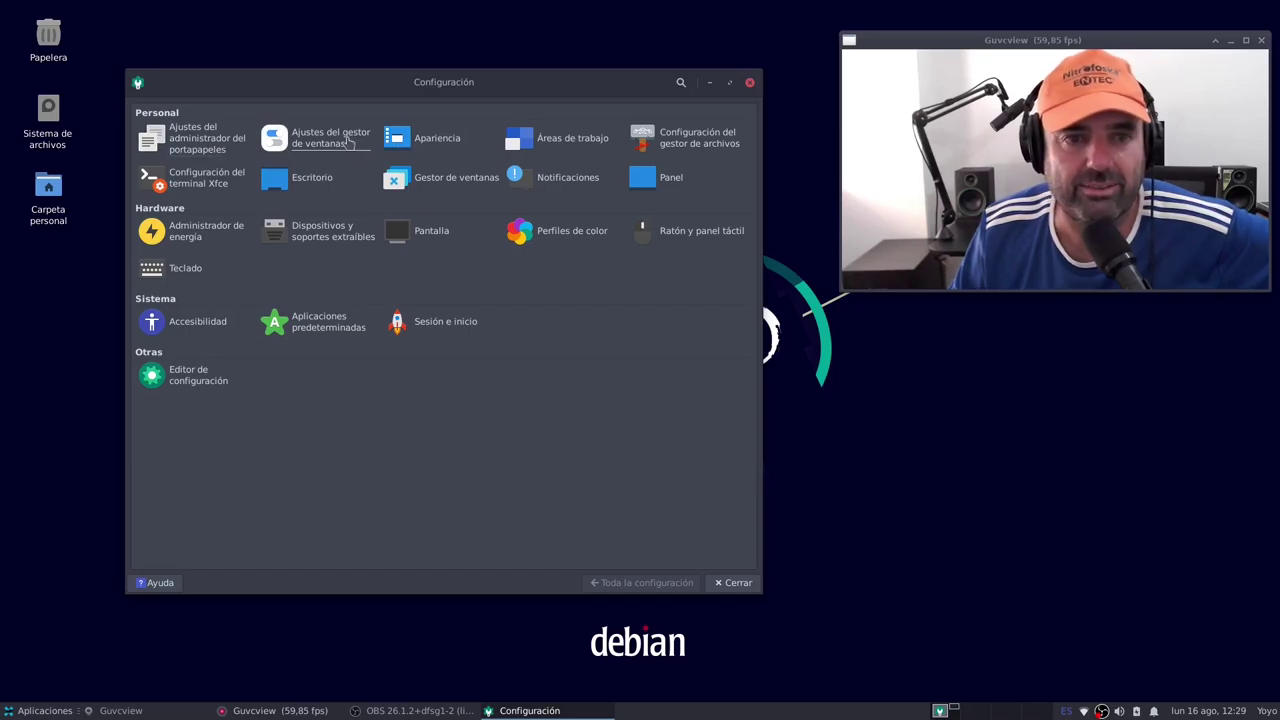
# - Apply the Arc-Dark theme in the window manager settings and check the window decorations by focusing and moving windows
pyautogui.click(437, 182)
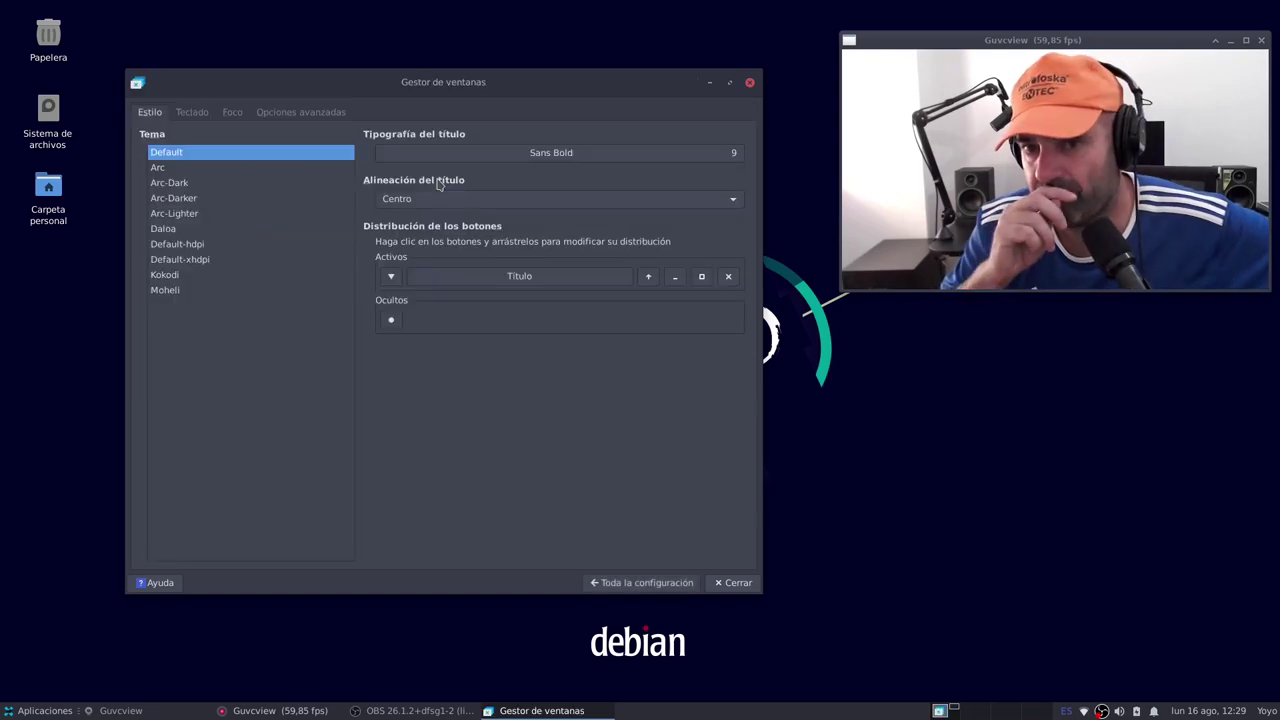
pyautogui.click(172, 183)
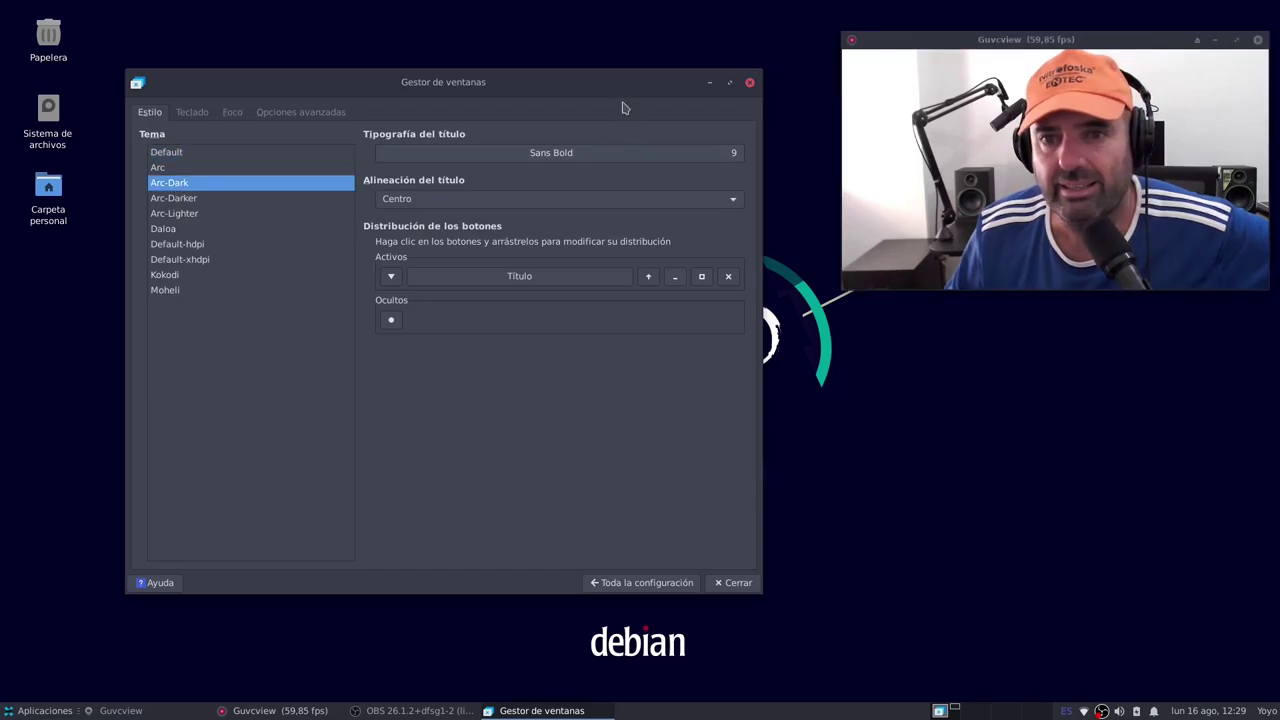
pyautogui.click(1146, 43)
pyautogui.moveTo(487, 116); pyautogui.dragTo(423, 104)
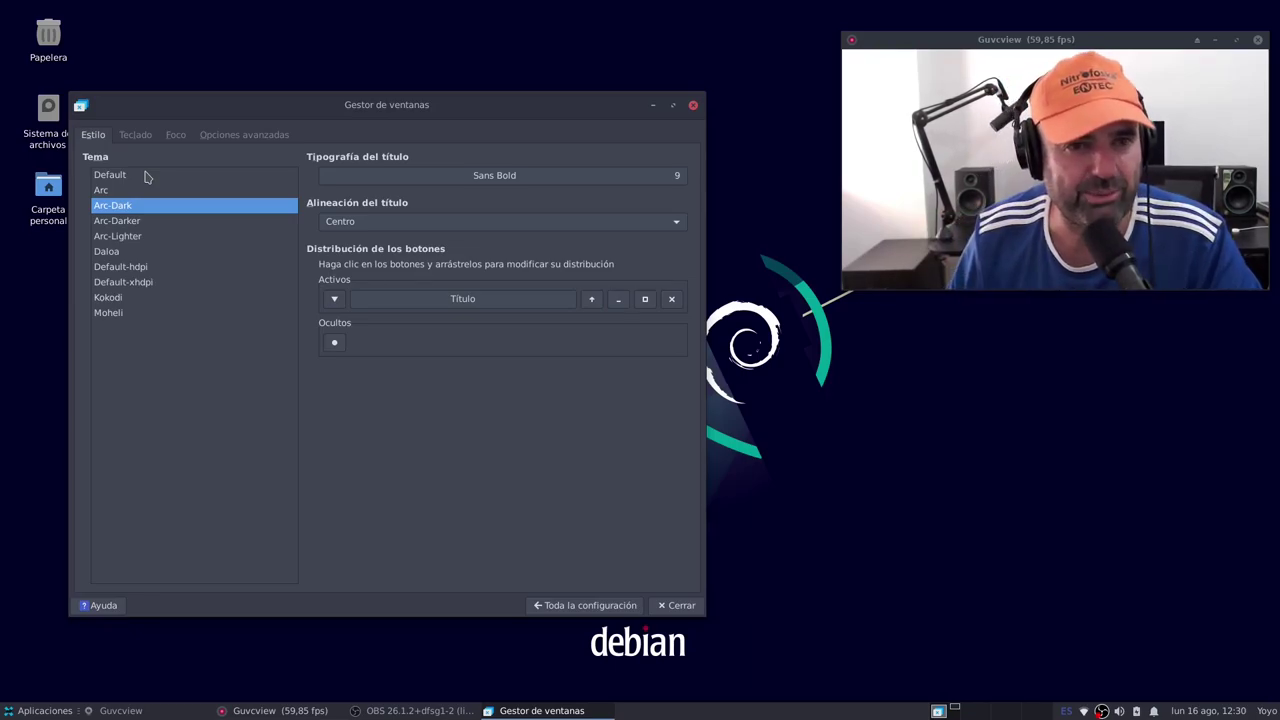
pyautogui.moveTo(184, 105); pyautogui.dragTo(247, 84)
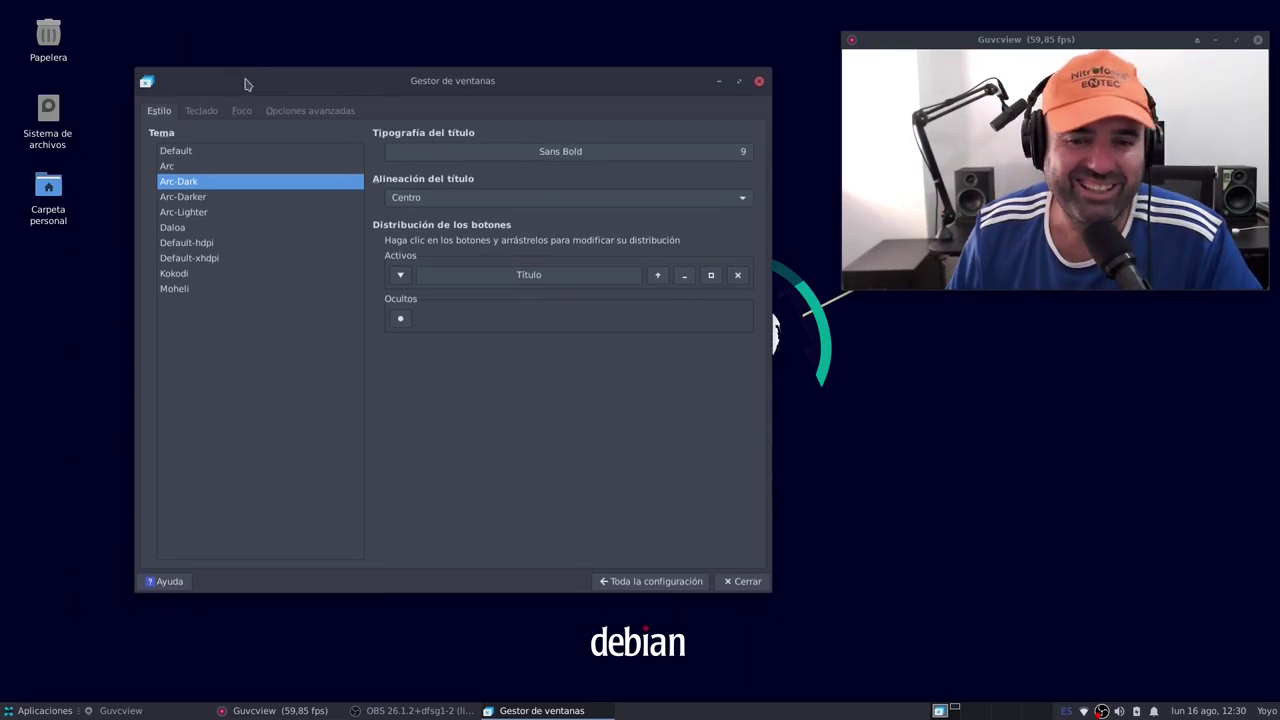
# - Check the selection options in the window manager tweaks and return to the settings overview
pyautogui.click(632, 580)
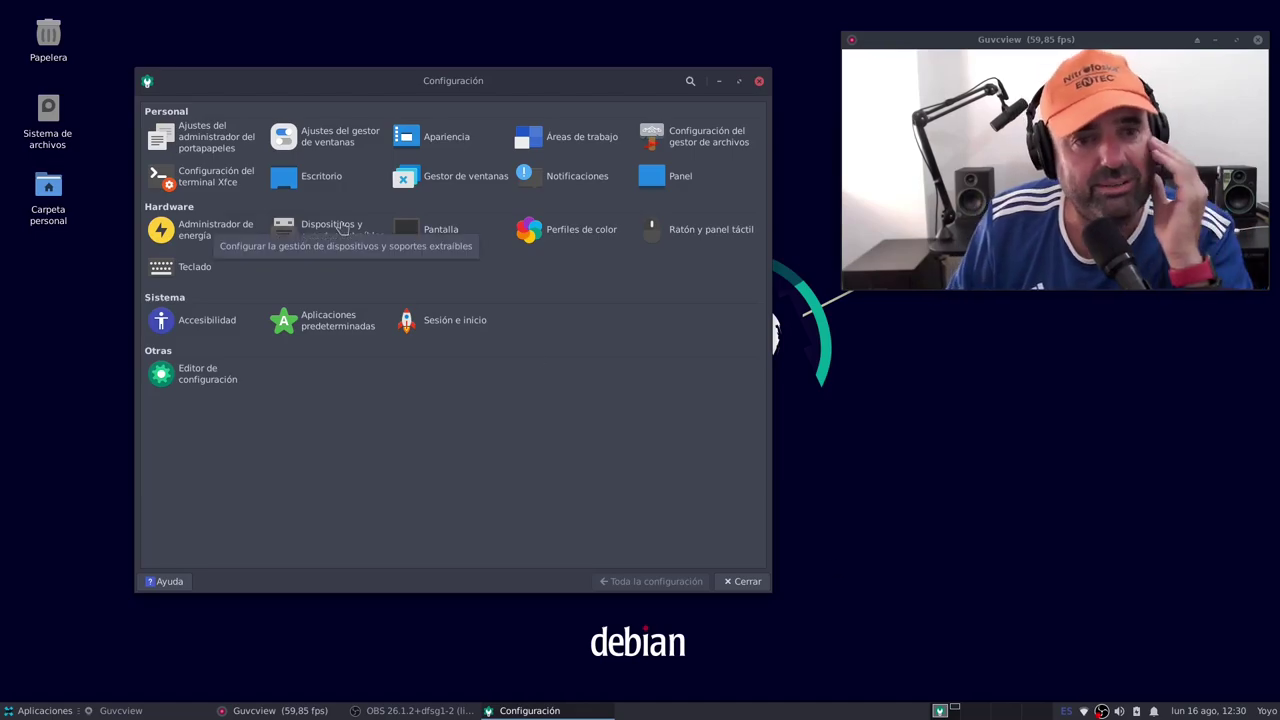
pyautogui.click(345, 140)
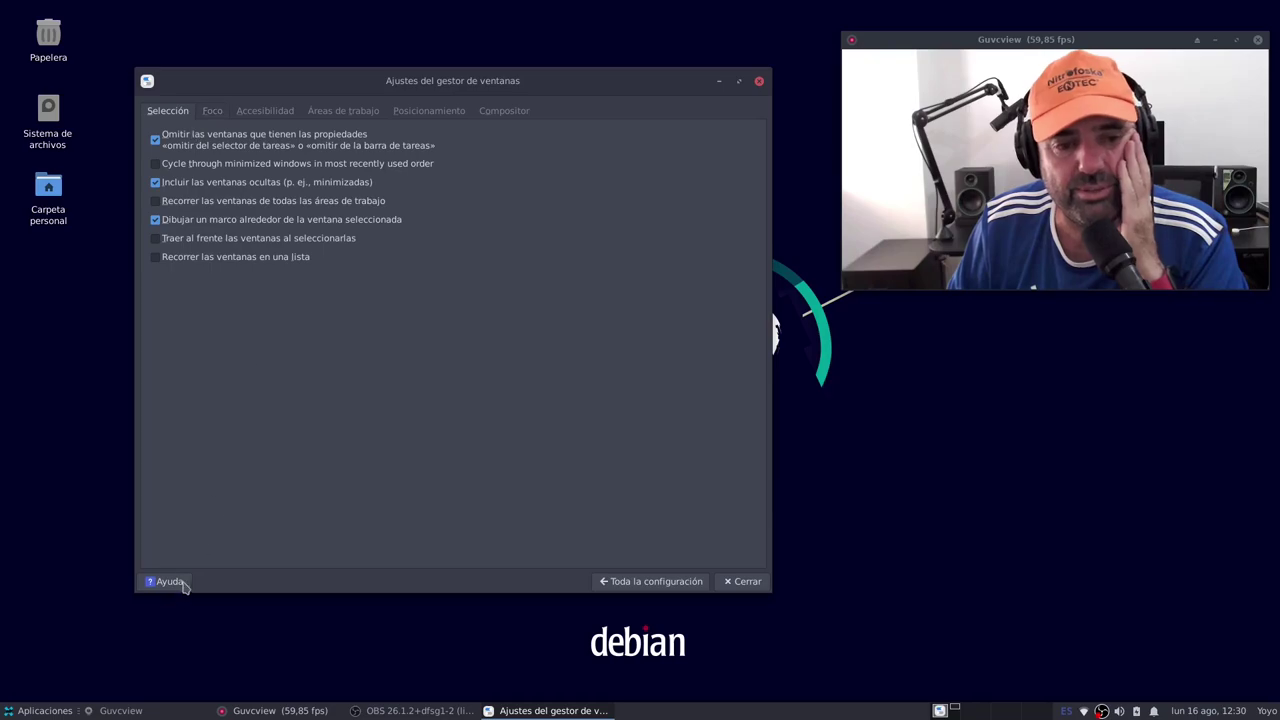
pyautogui.click(648, 582)
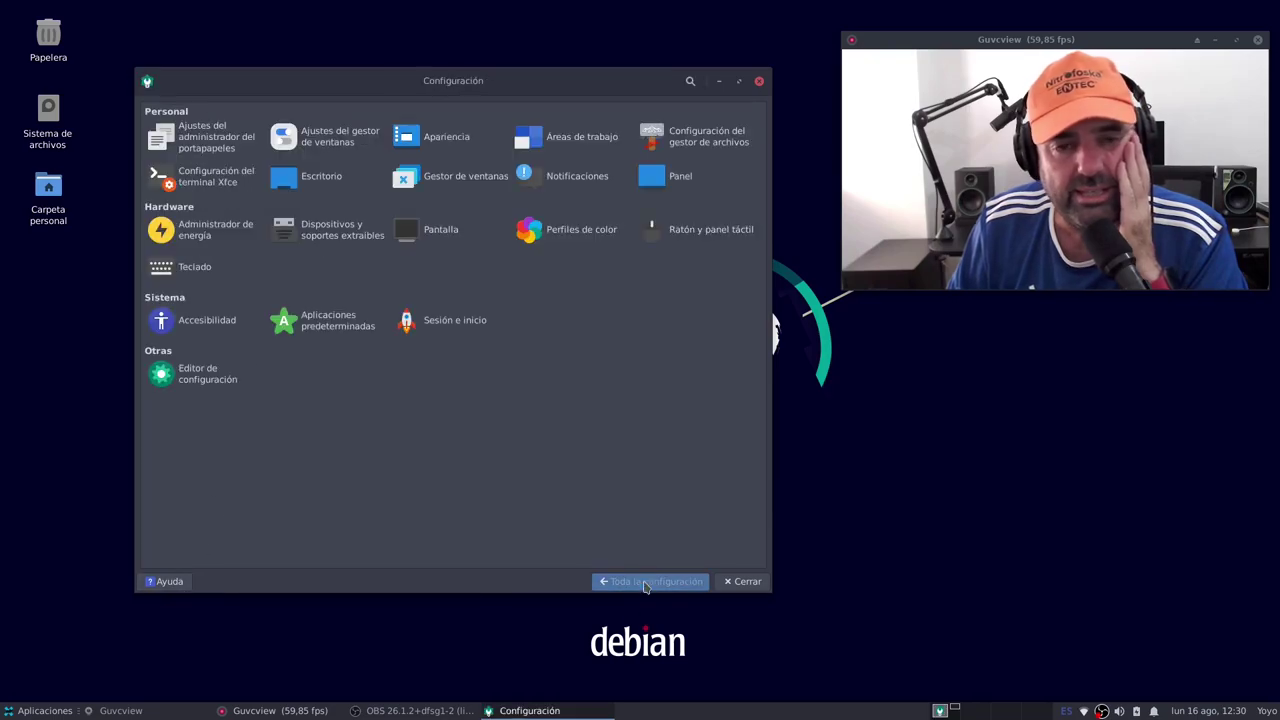
# - Review the general options, fonts, icon themes and styles in the appearance settings, returning to the settings overview
pyautogui.click(458, 145)
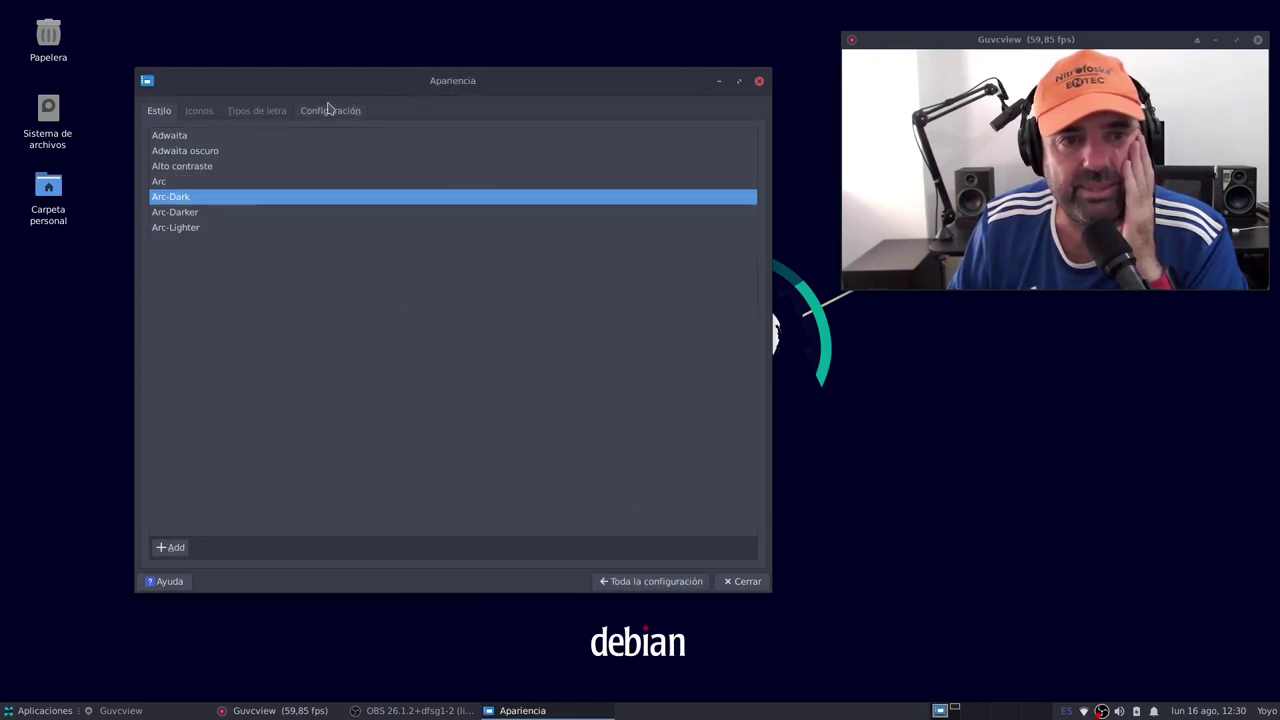
pyautogui.click(329, 110)
pyautogui.click(280, 114)
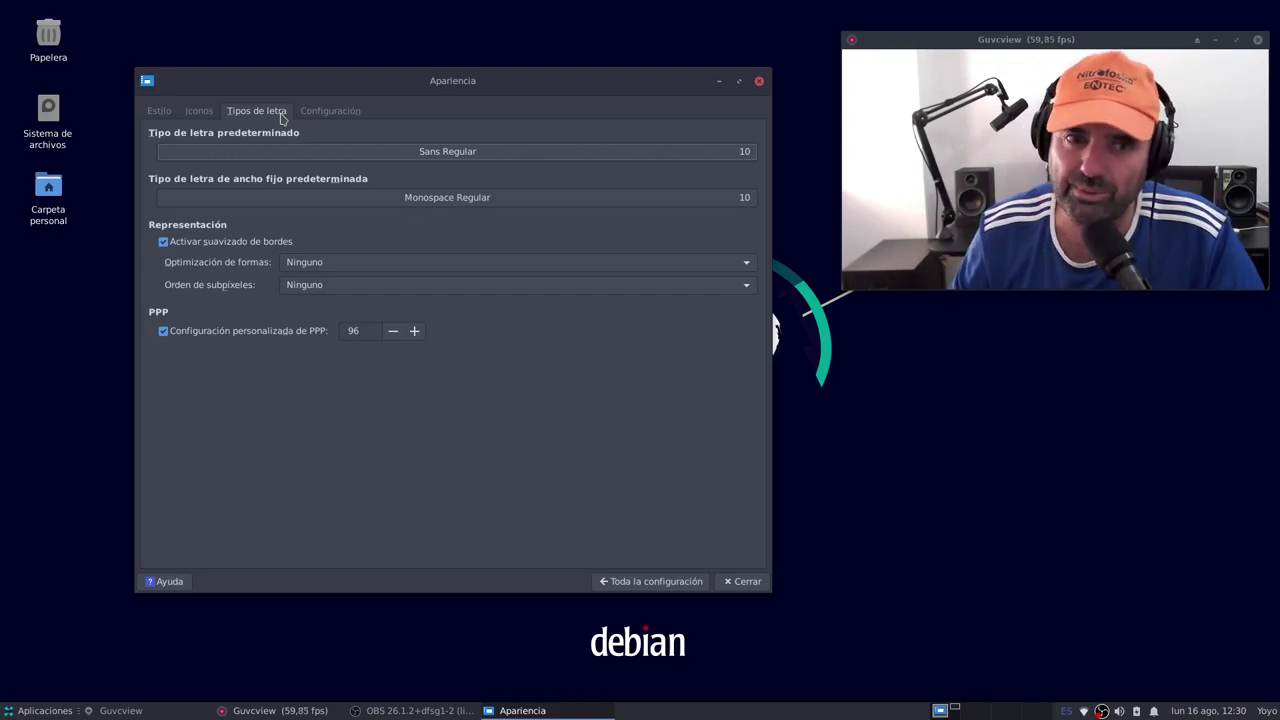
pyautogui.click(203, 114)
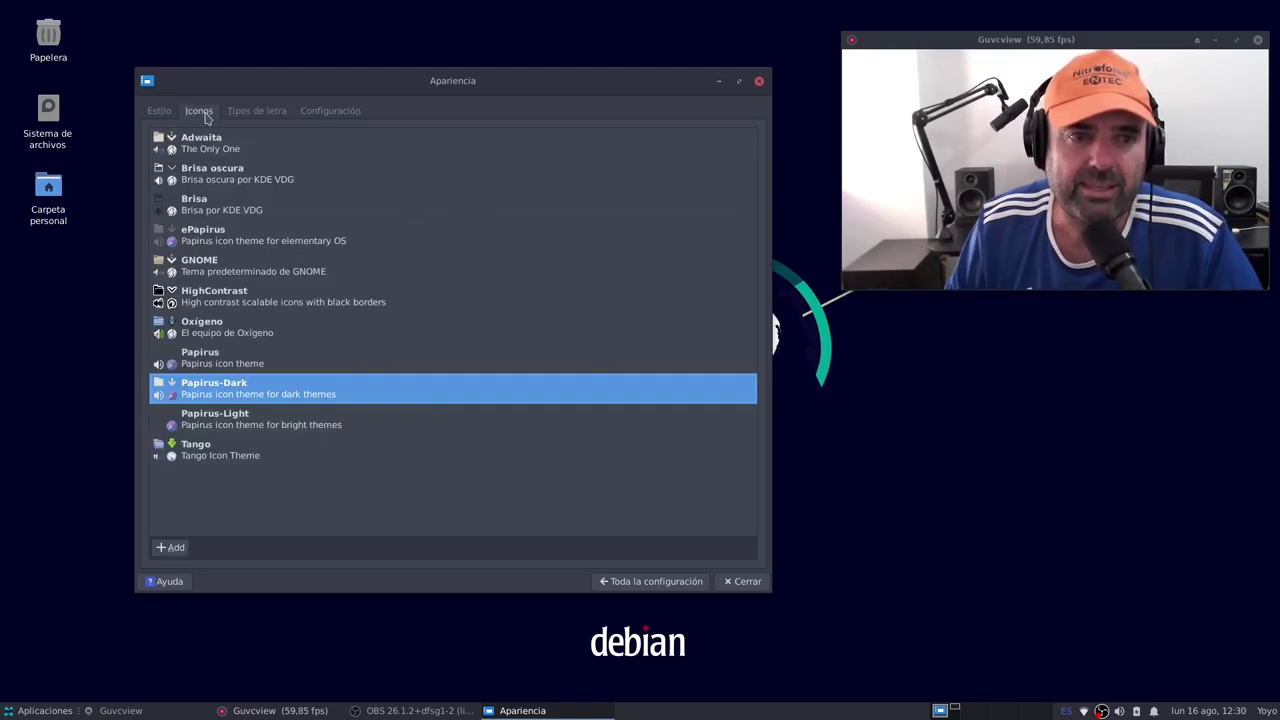
pyautogui.click(329, 115)
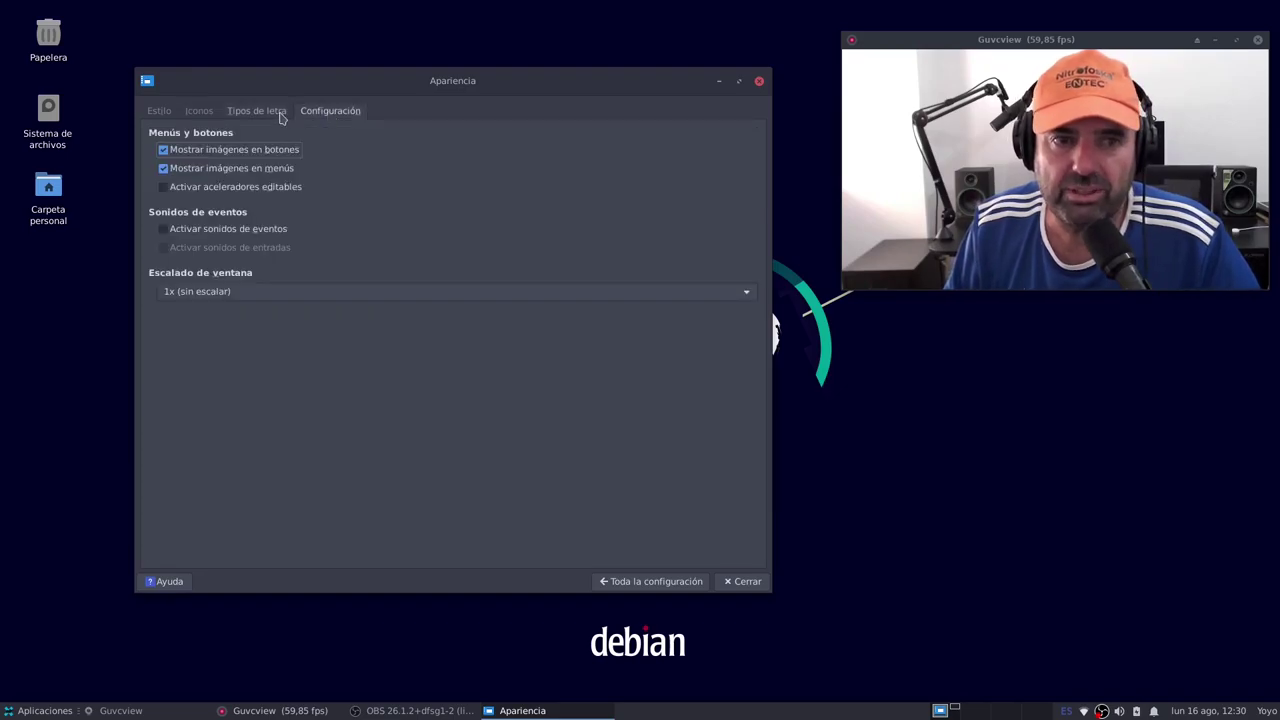
pyautogui.click(280, 116)
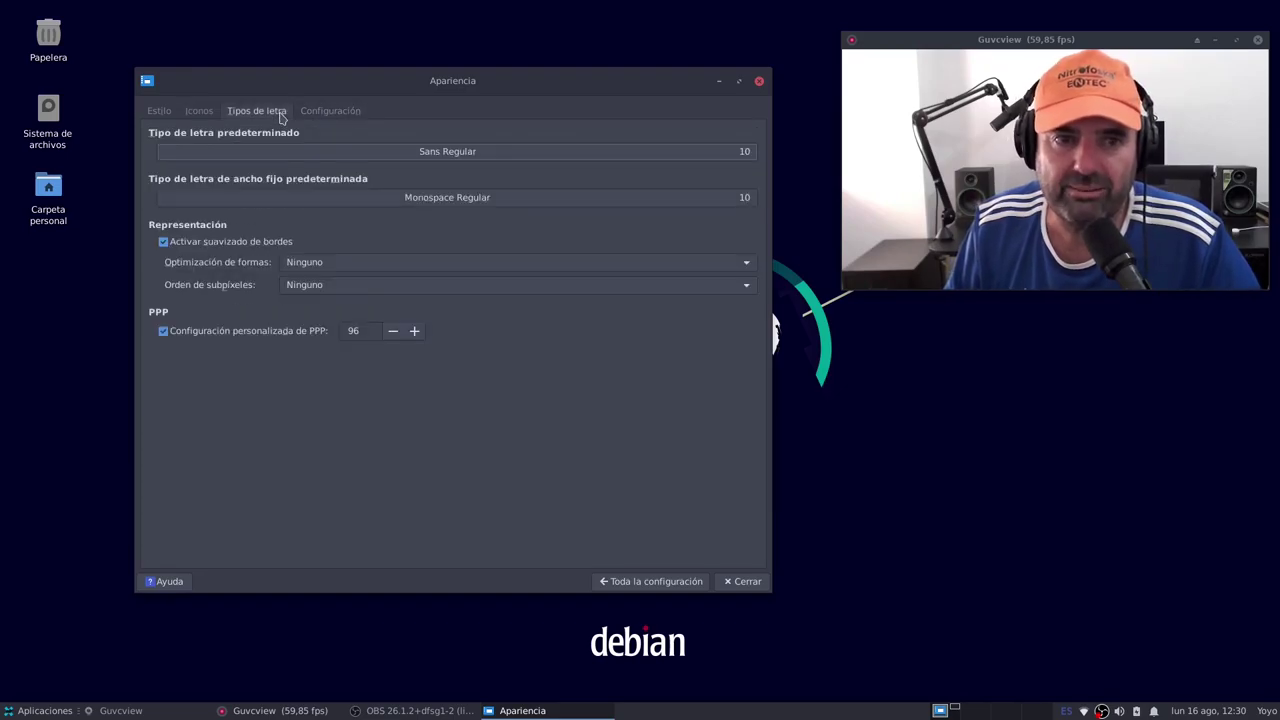
pyautogui.click(198, 116)
pyautogui.click(161, 113)
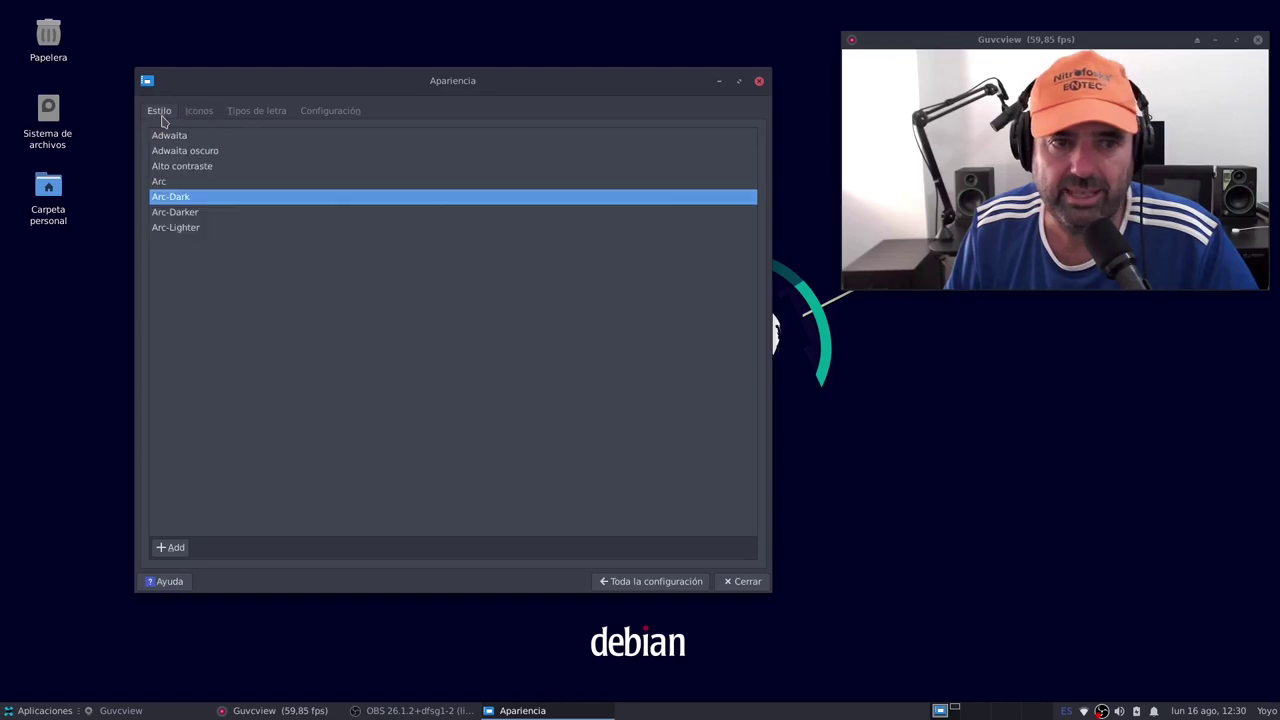
pyautogui.click(651, 581)
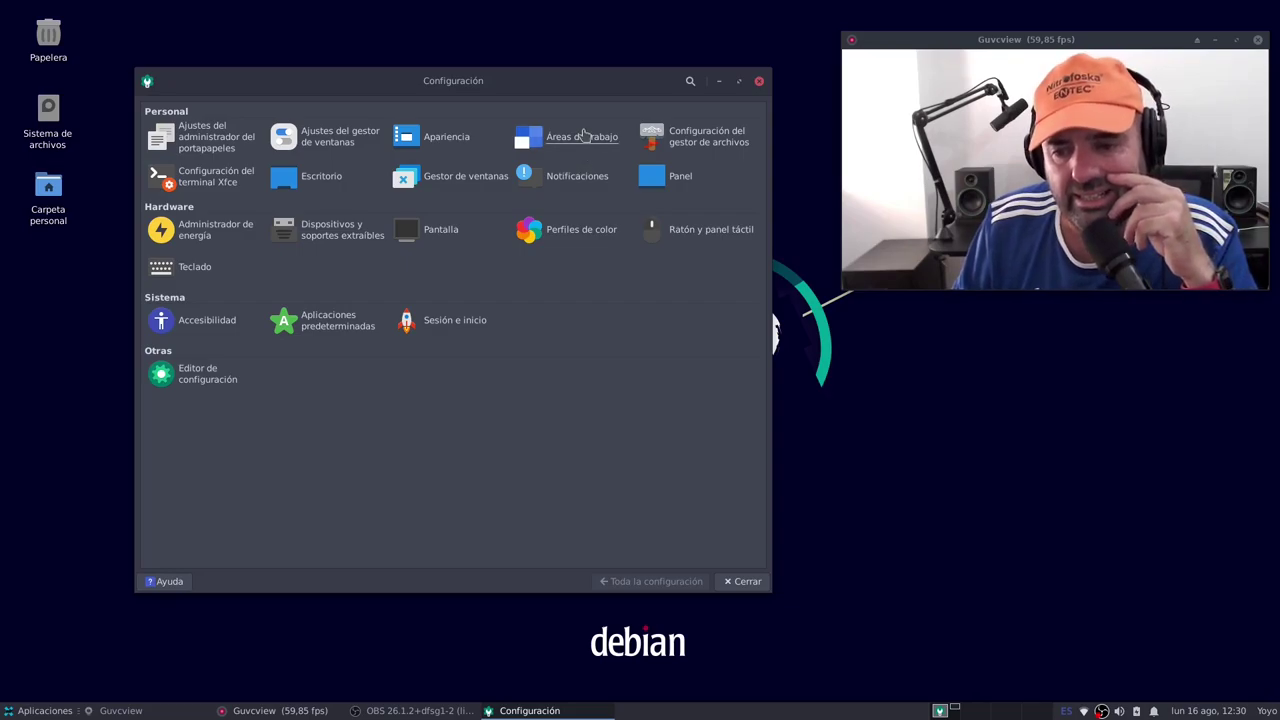
# - Reduce the number of workspaces to 2 and test switching to the second workspace and back
pyautogui.click(582, 136)
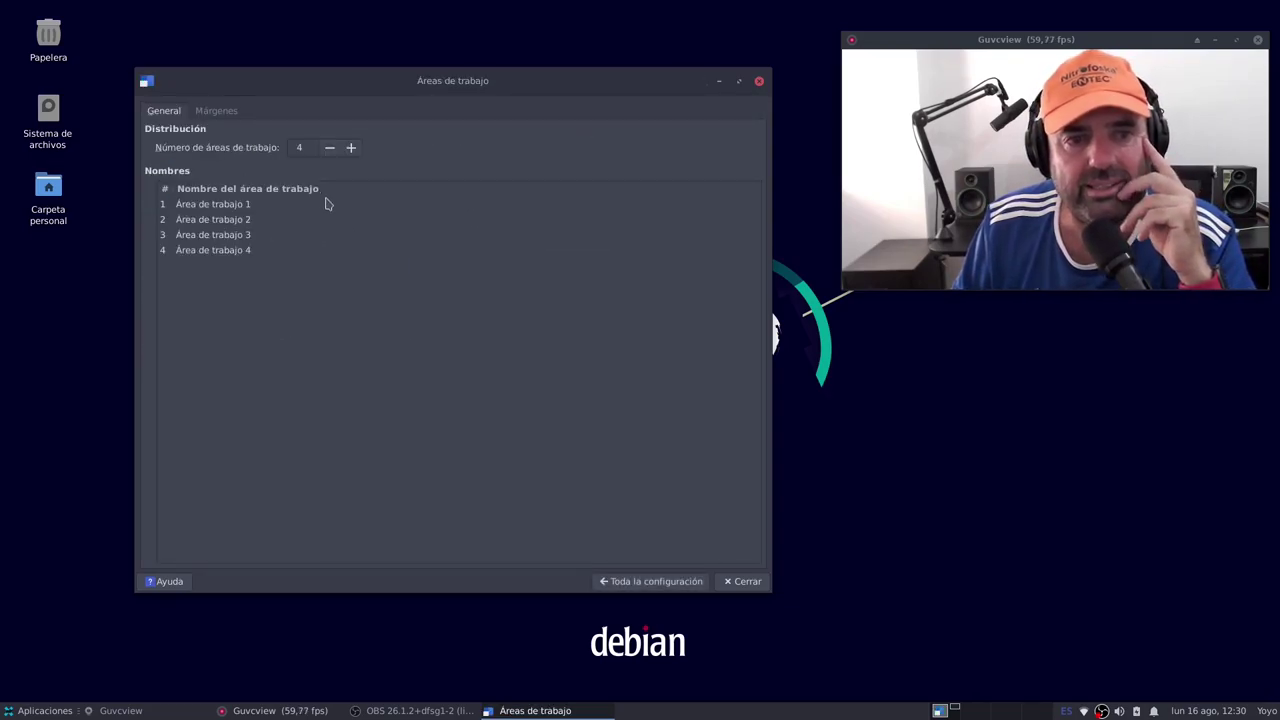
pyautogui.click(329, 147)
pyautogui.click(329, 147)
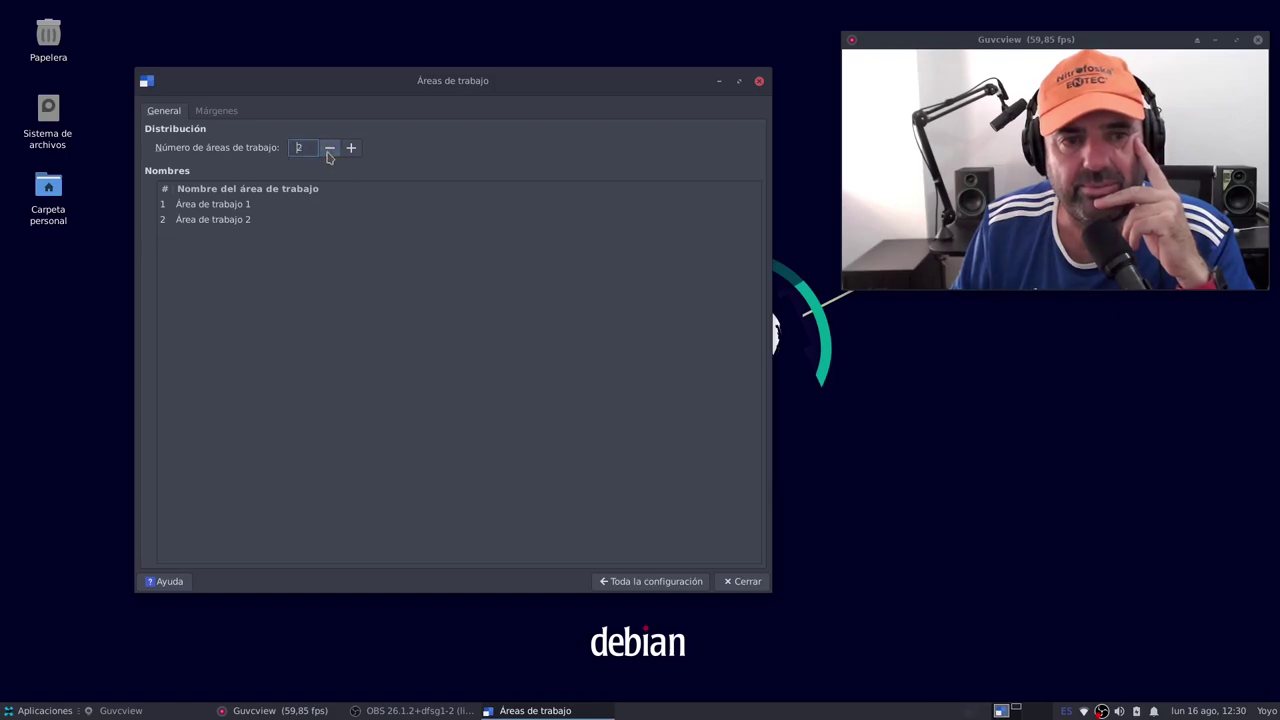
pyautogui.click(1016, 710)
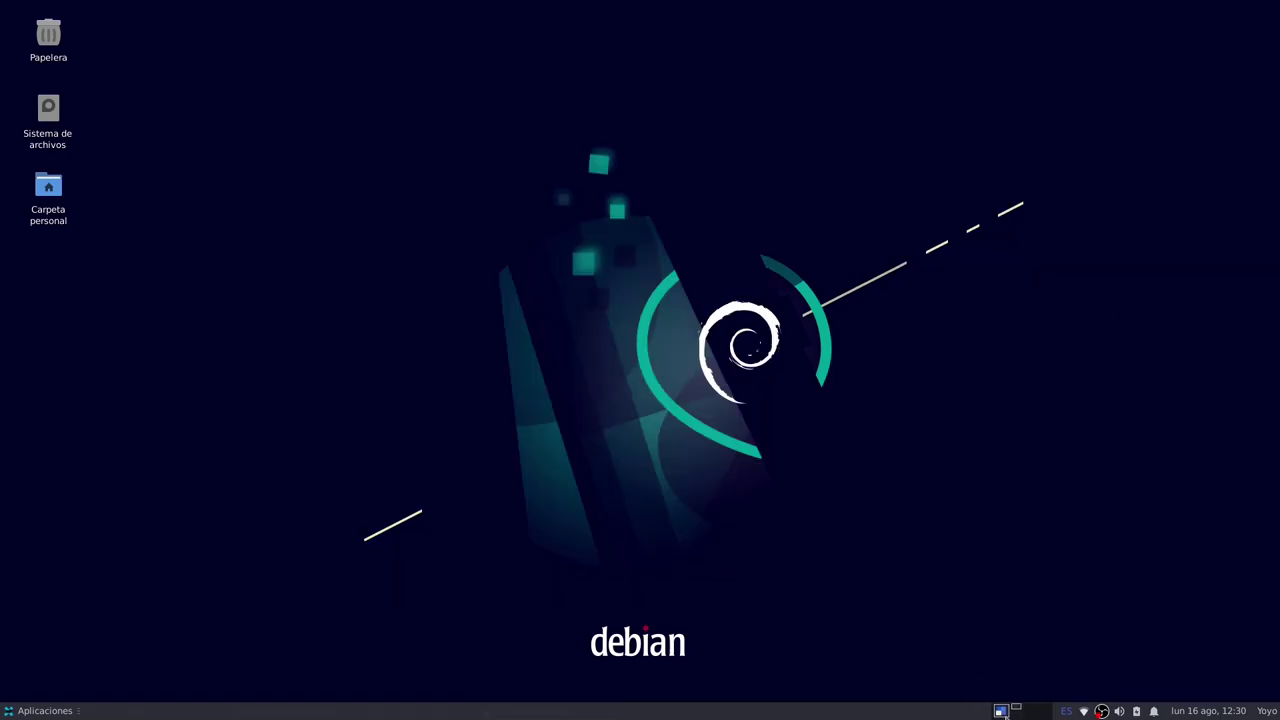
pyautogui.click(1001, 710)
# - Shift the workspace settings window slightly, check the margins options and return to the settings overview
pyautogui.moveTo(530, 93); pyautogui.dragTo(539, 90)
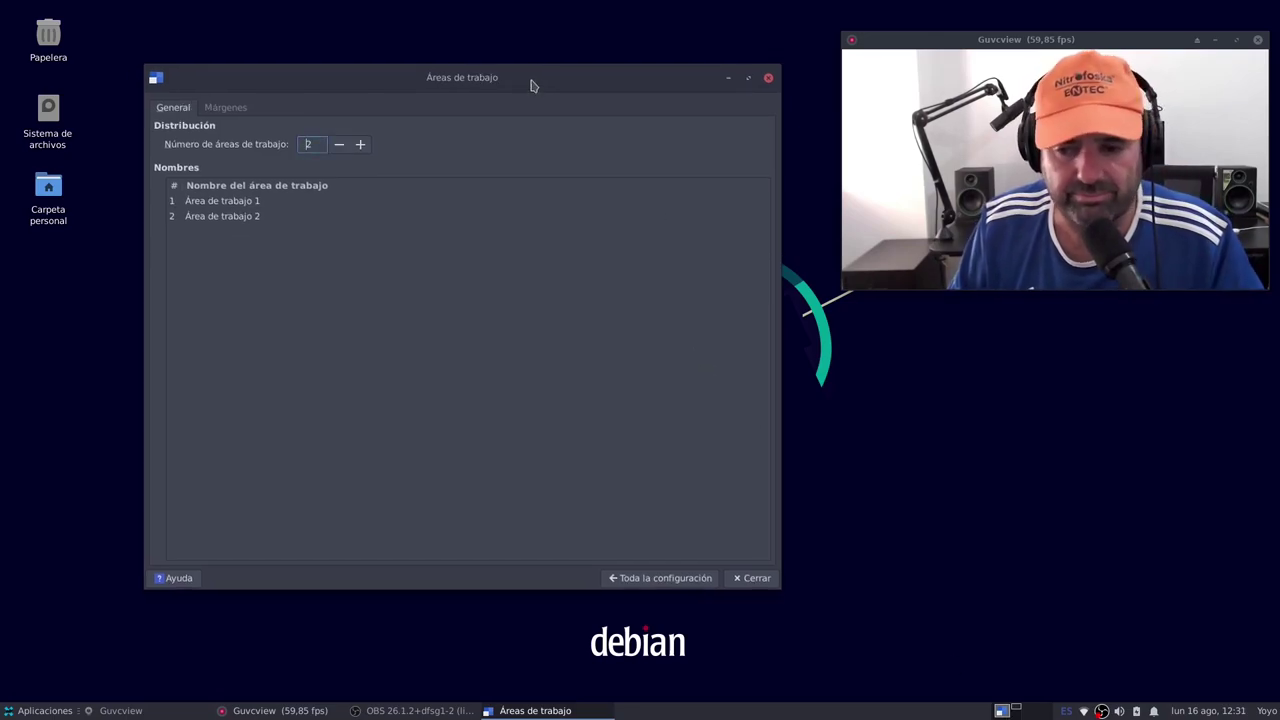
pyautogui.click(226, 108)
pyautogui.click(180, 108)
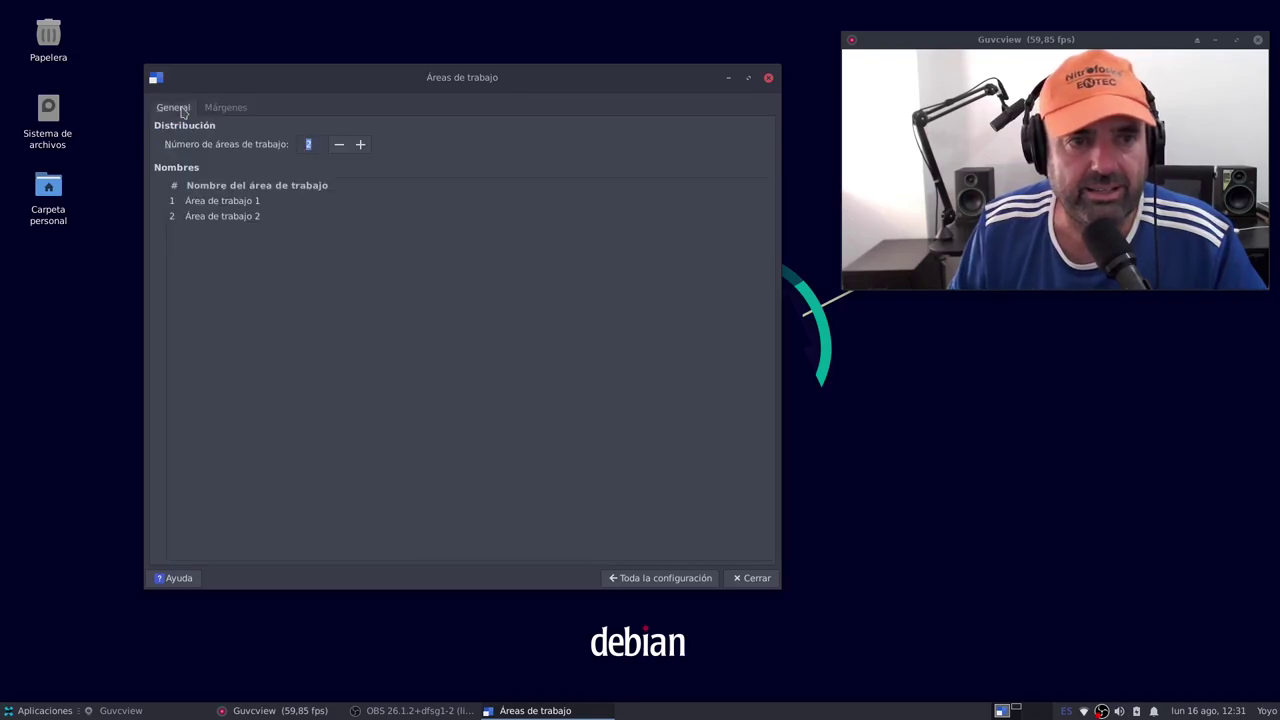
pyautogui.click(616, 578)
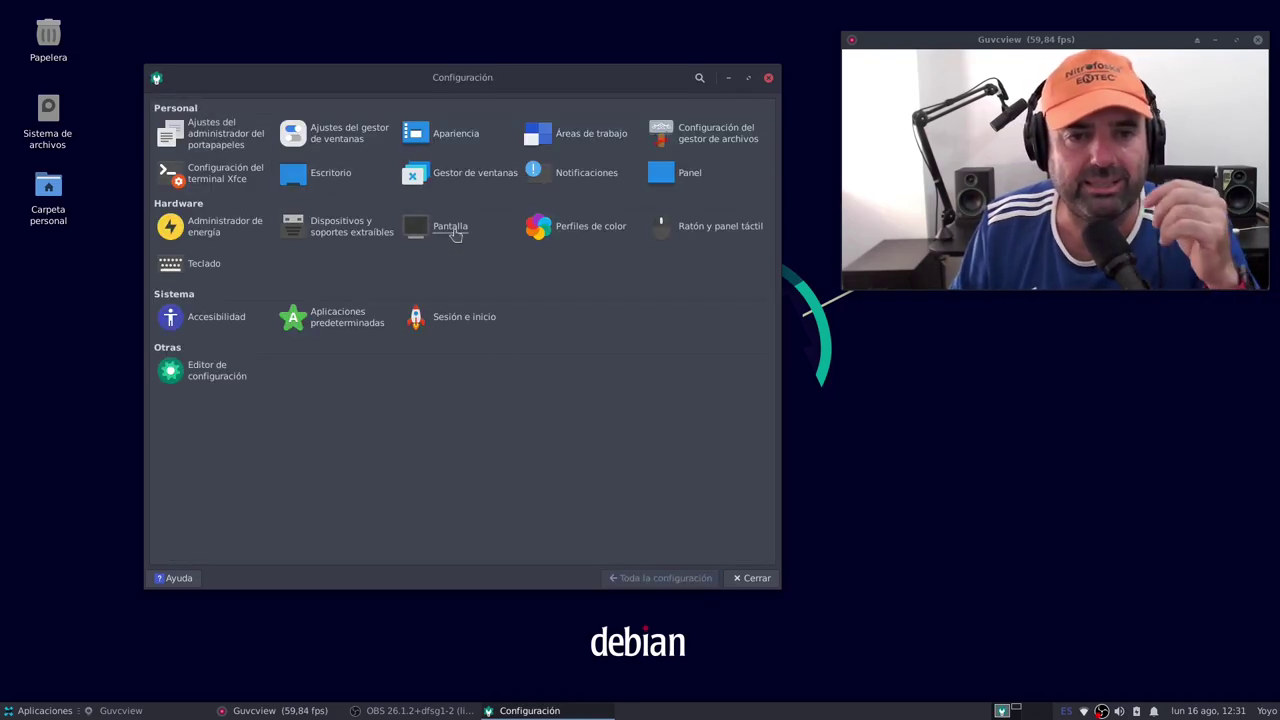
# - Check the display settings and the drop-down and appearance options of the terminal preferences, returning to the settings overview
pyautogui.click(448, 226)
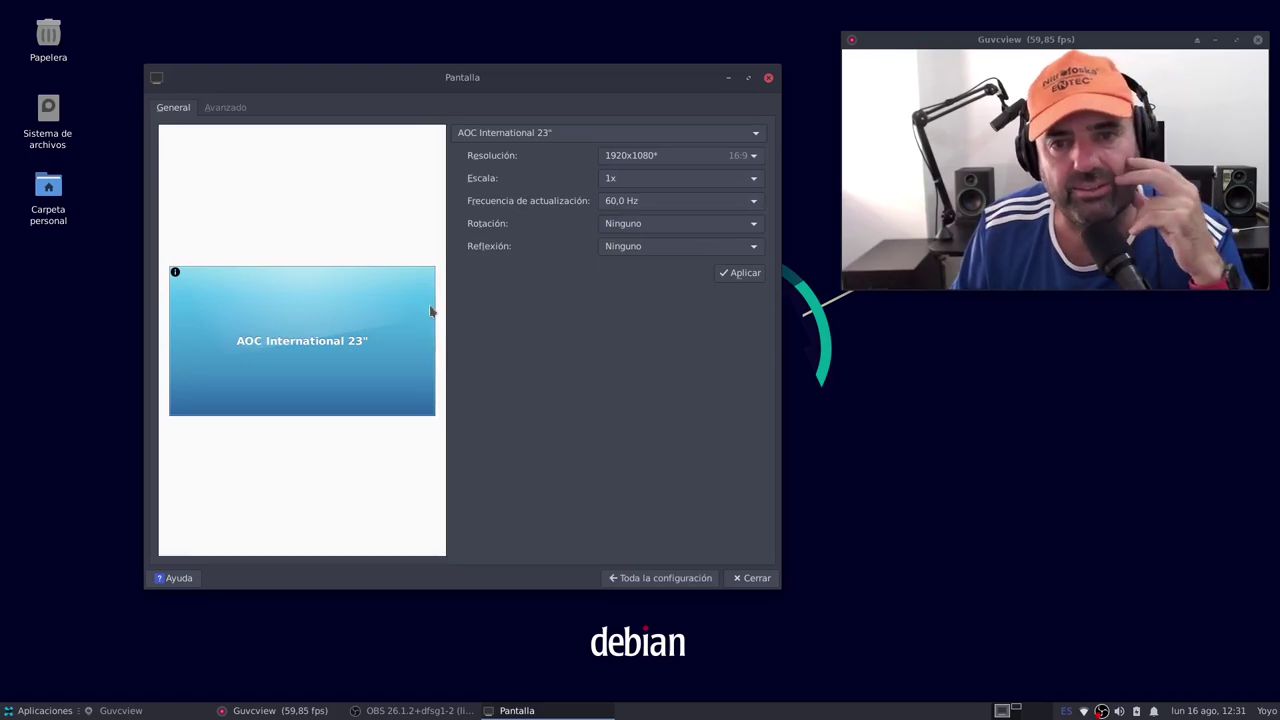
pyautogui.click(660, 578)
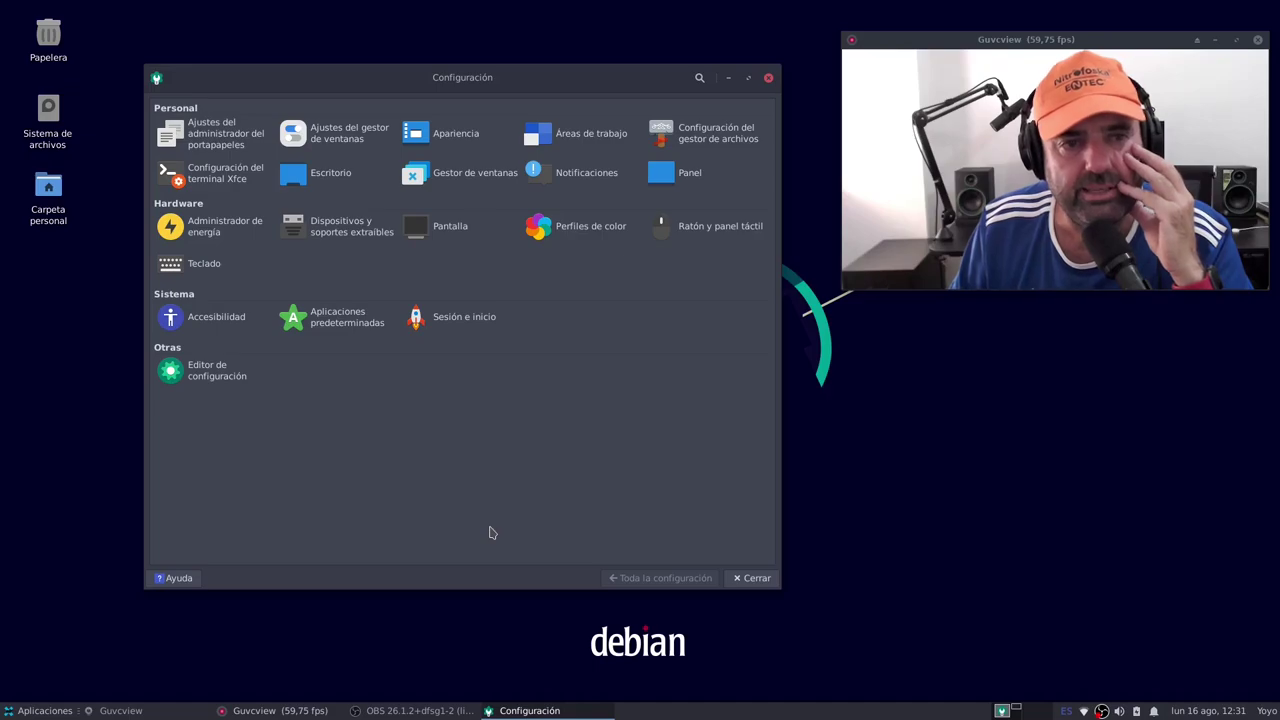
pyautogui.click(236, 178)
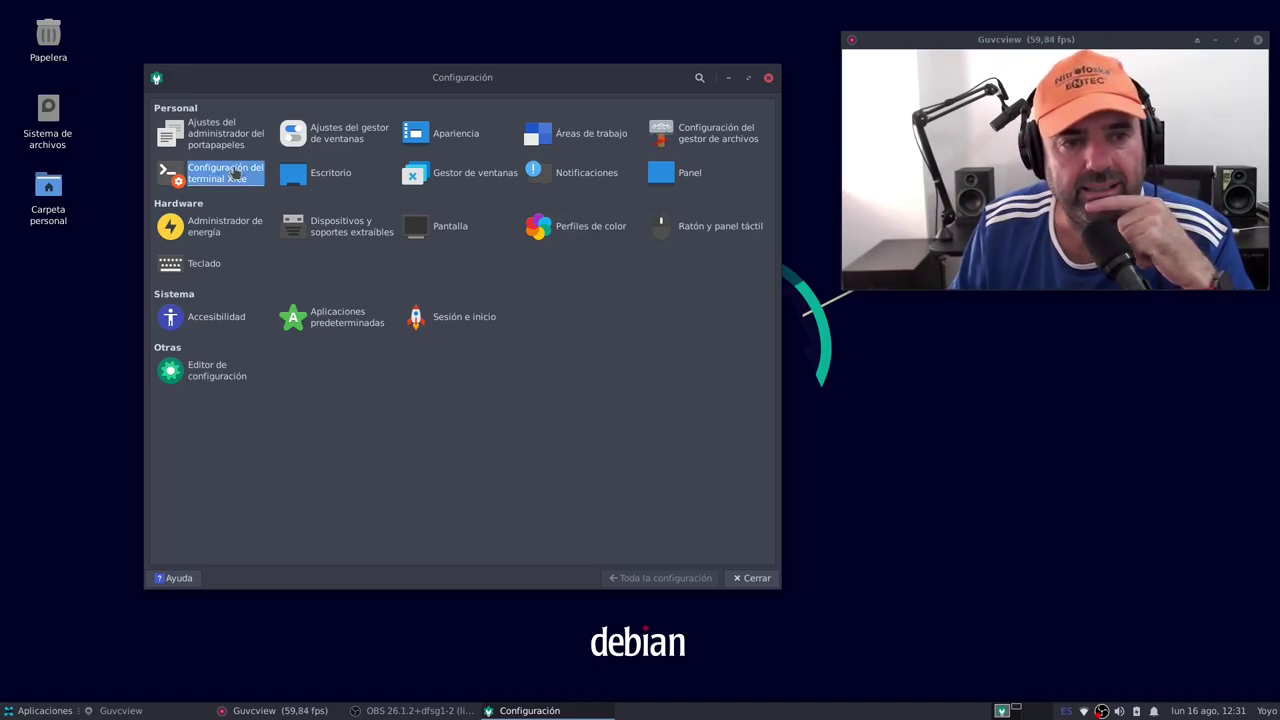
pyautogui.click(432, 174)
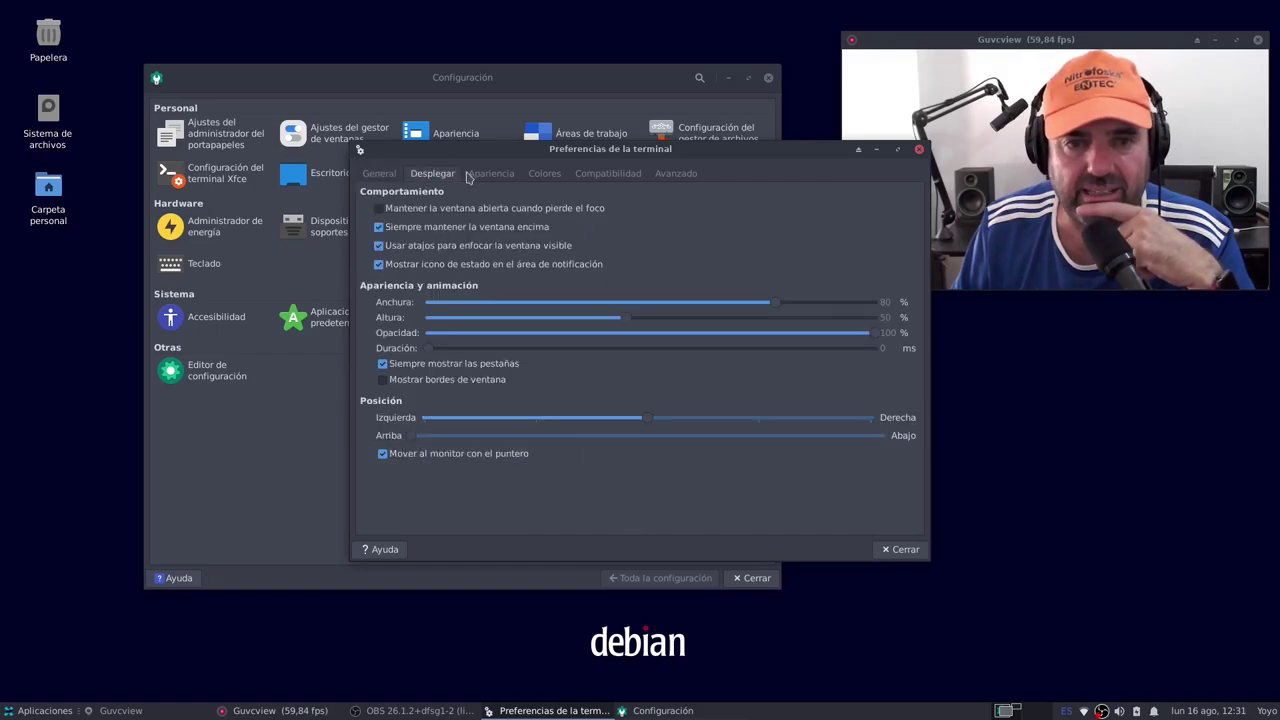
pyautogui.click(479, 175)
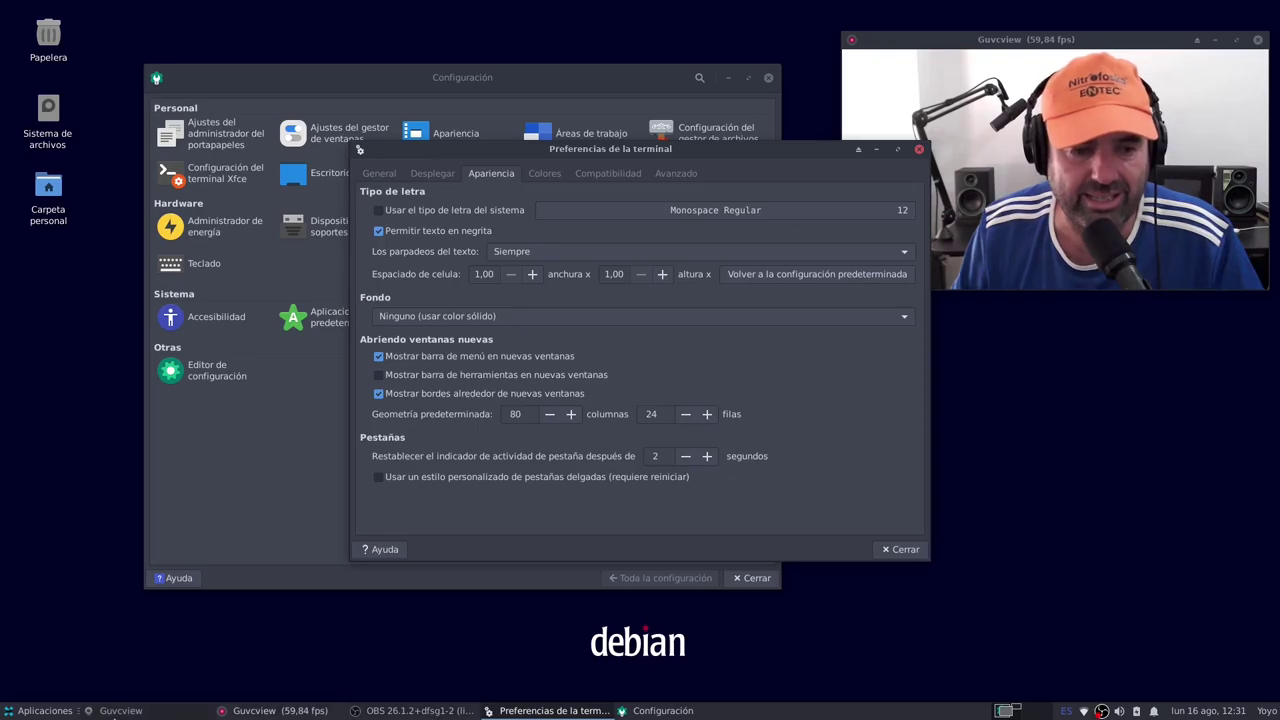
pyautogui.click(899, 550)
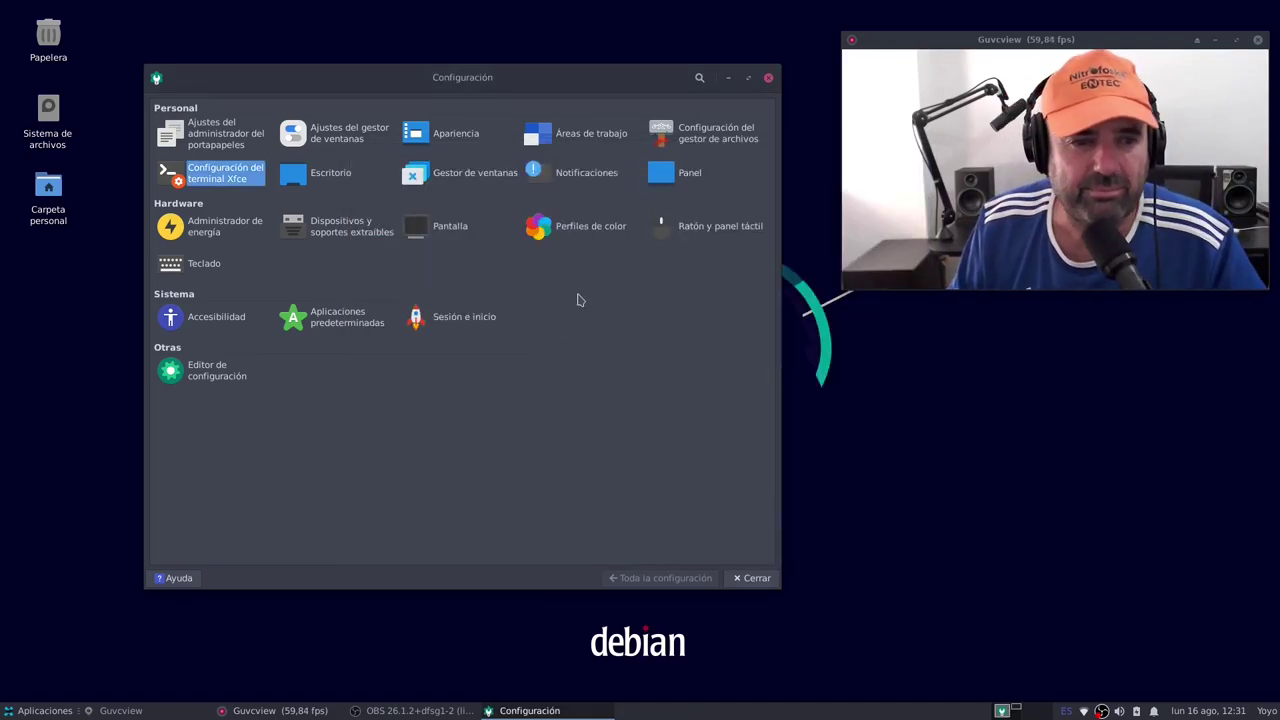
# - Review the power manager's general options and the desktop's background, menu and icon options, and close the settings
pyautogui.click(238, 235)
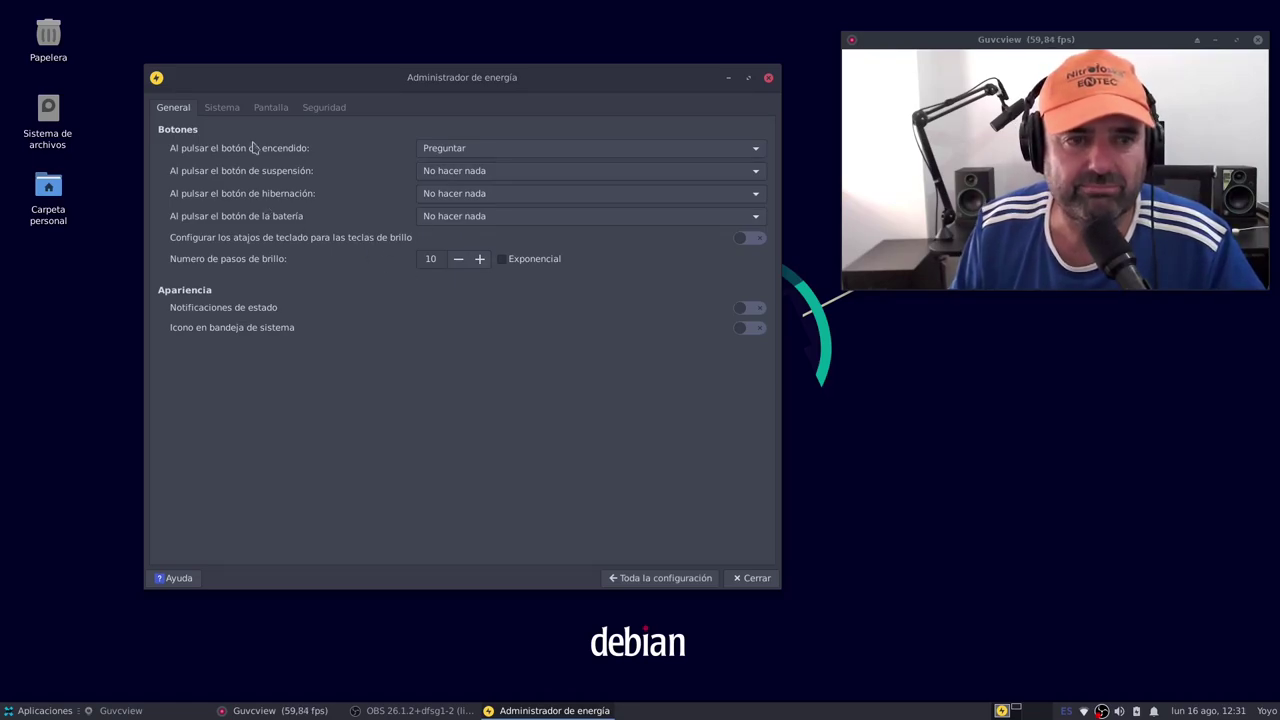
pyautogui.click(626, 578)
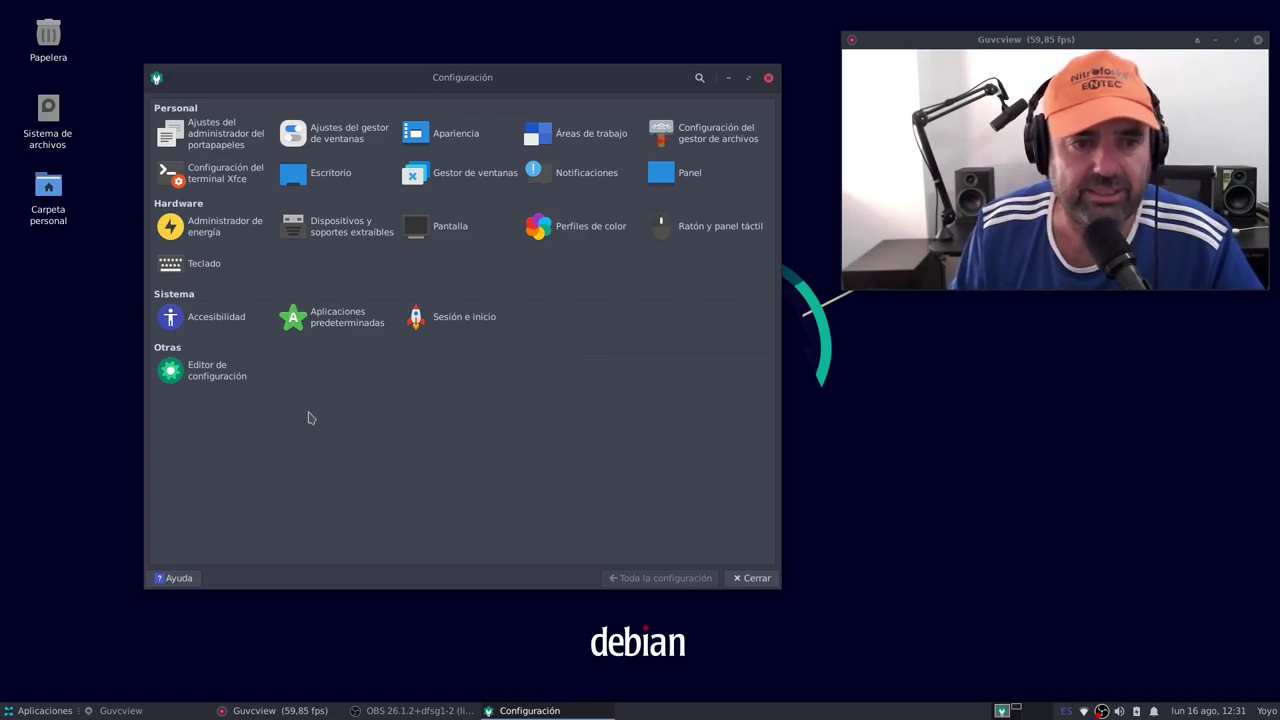
pyautogui.click(322, 178)
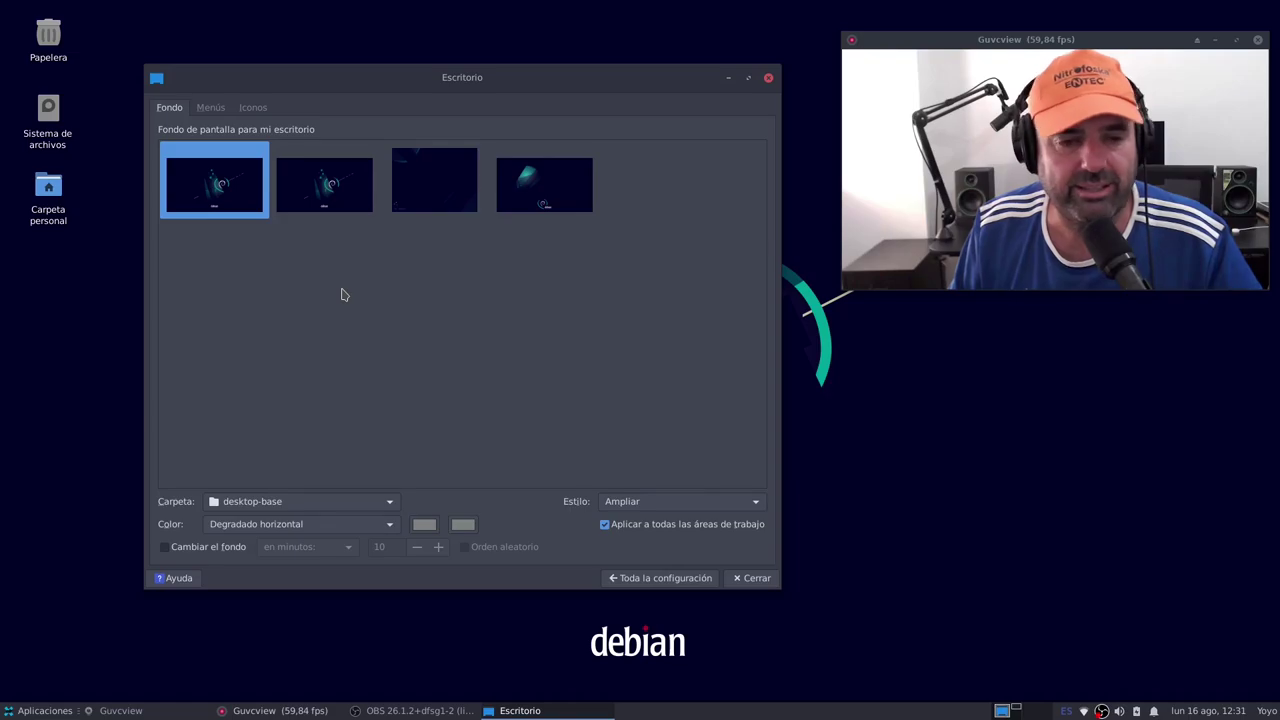
pyautogui.click(211, 108)
pyautogui.click(254, 108)
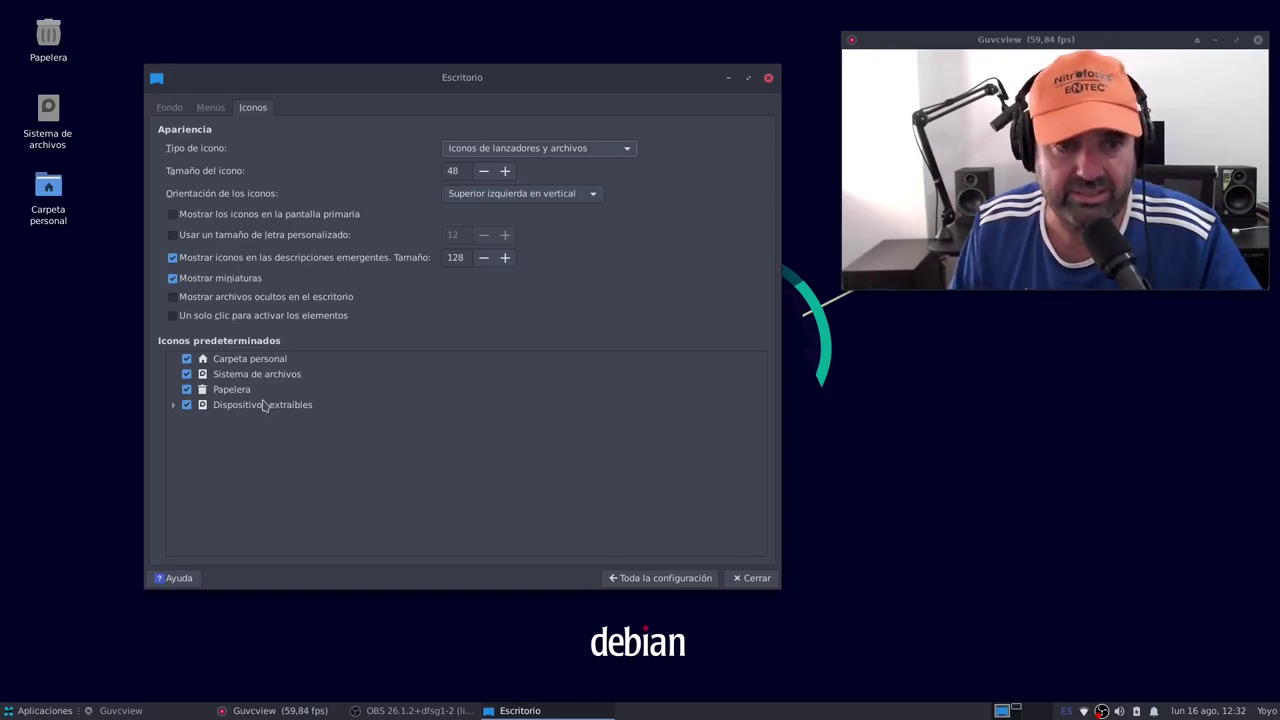
pyautogui.click(169, 109)
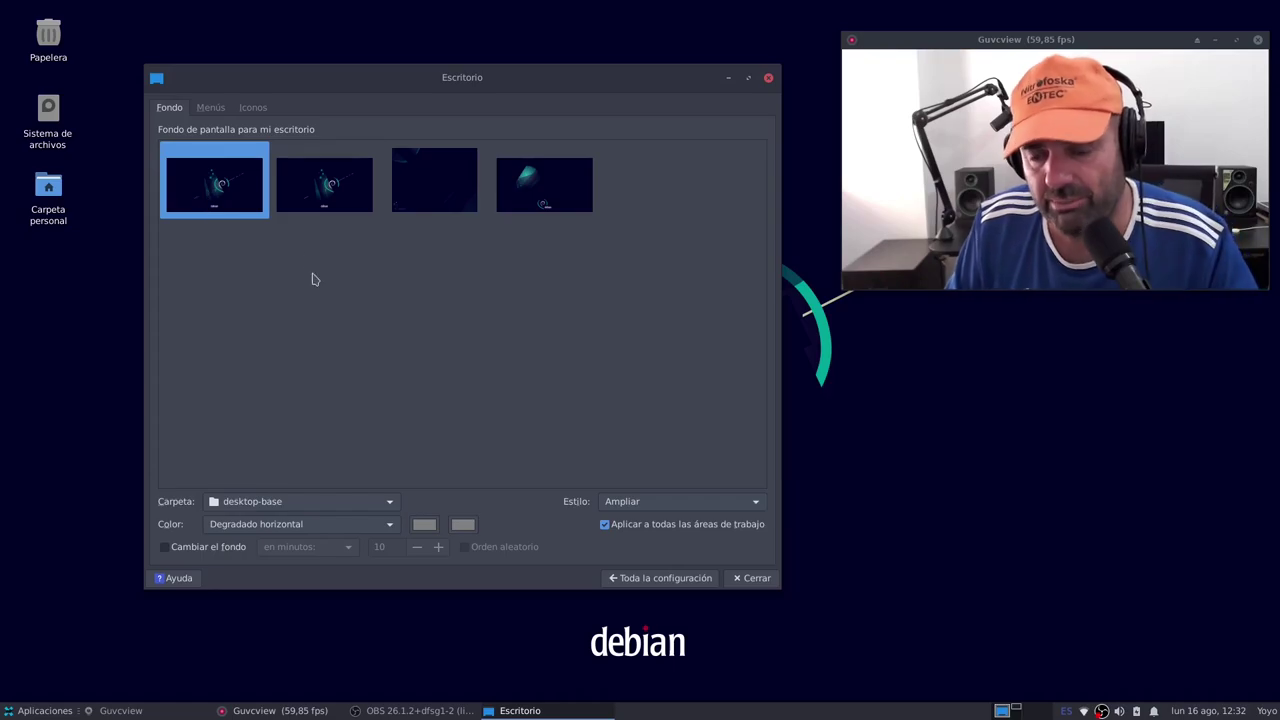
pyautogui.click(663, 578)
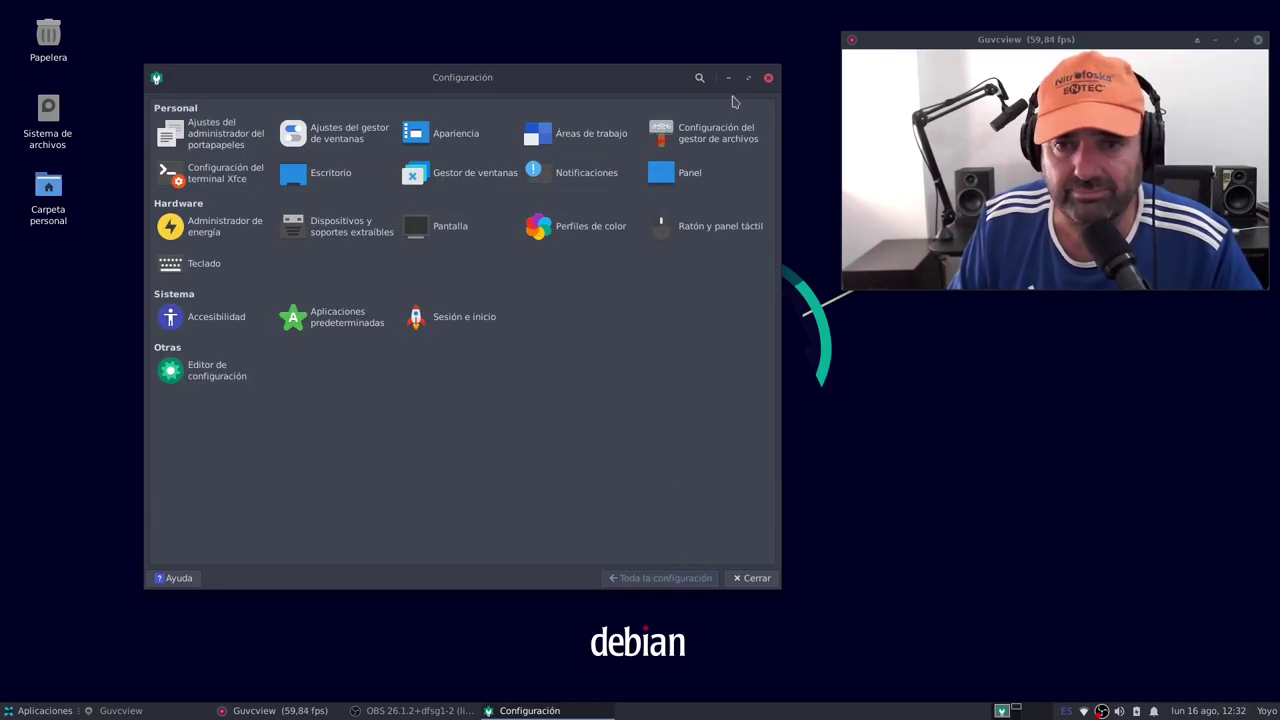
pyautogui.click(768, 77)
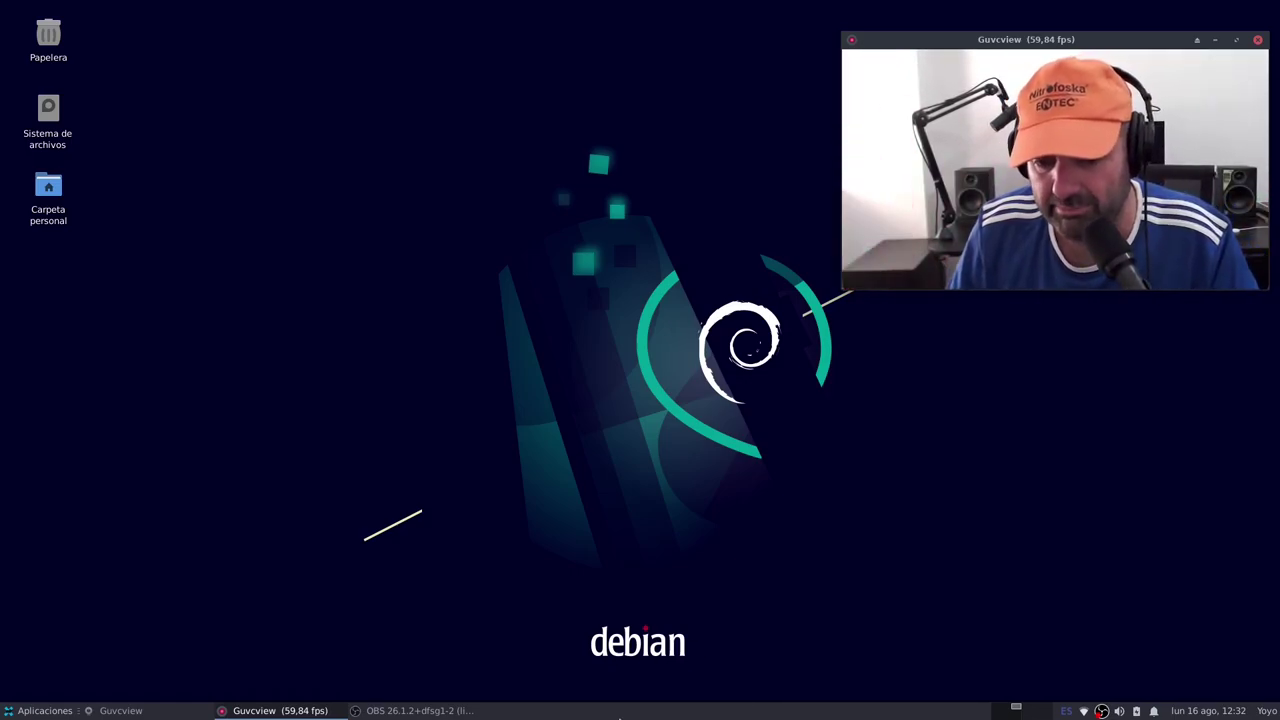
# - Open the panel preferences, enlarge the window and move it away from the centre of the desktop
pyautogui.rightClick(624, 710)
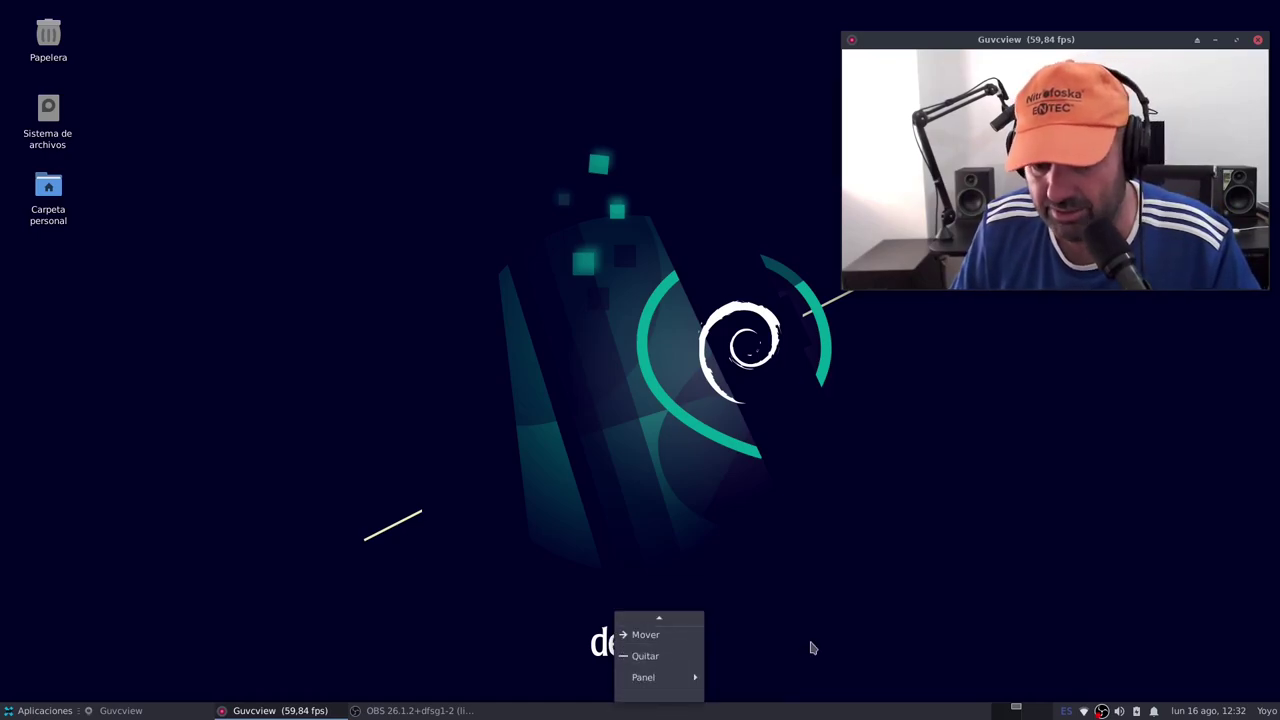
pyautogui.click(811, 700)
pyautogui.rightClick(805, 714)
pyautogui.moveTo(848, 664)
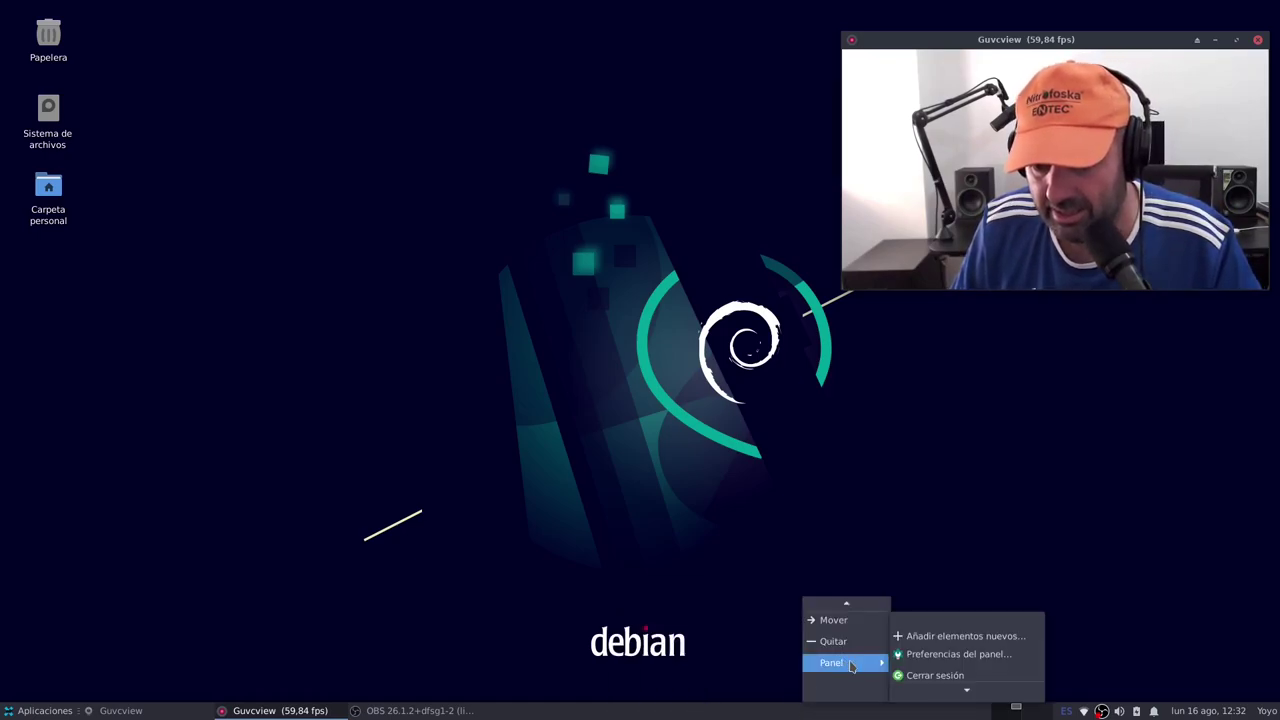
pyautogui.click(945, 654)
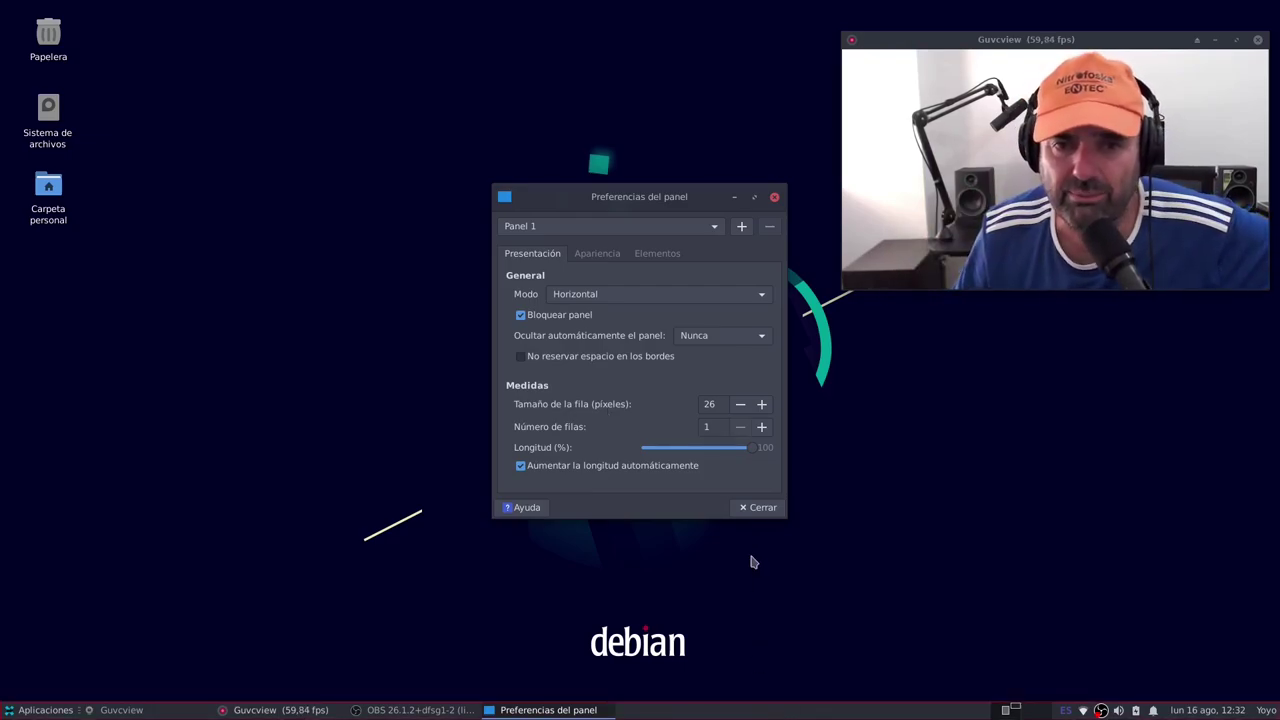
pyautogui.moveTo(623, 205); pyautogui.dragTo(449, 136)
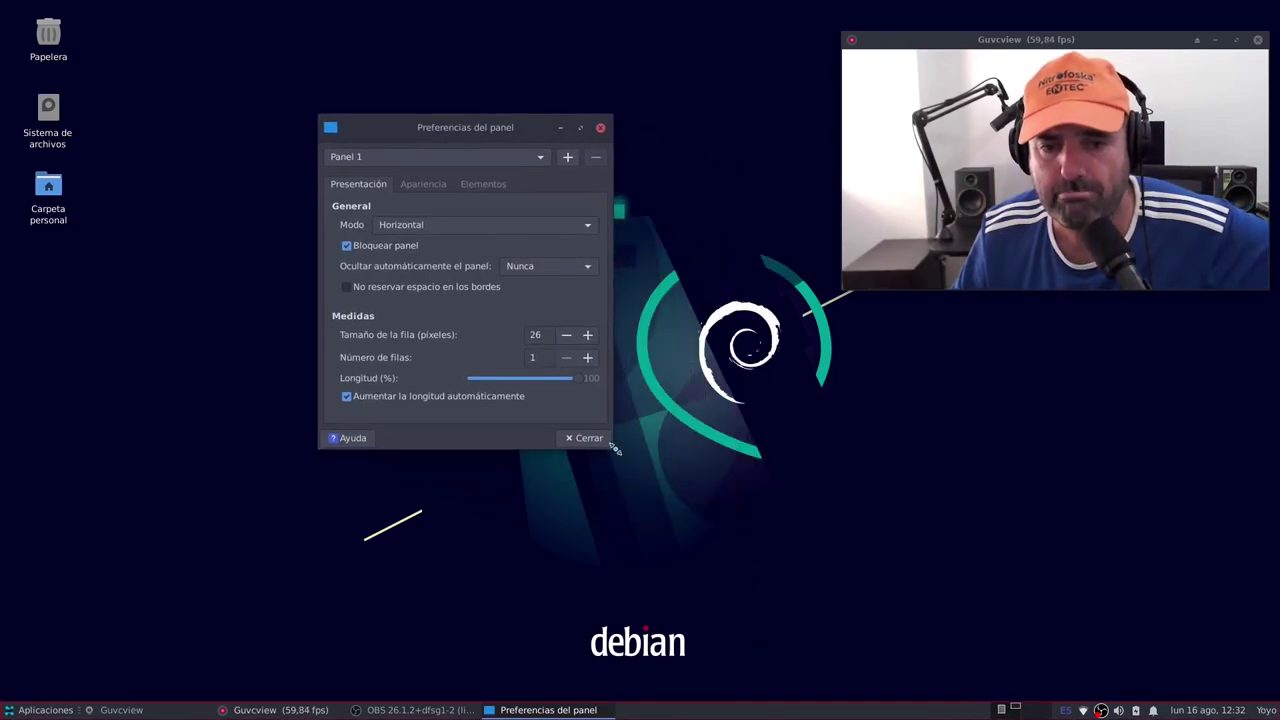
pyautogui.moveTo(615, 449); pyautogui.dragTo(725, 551)
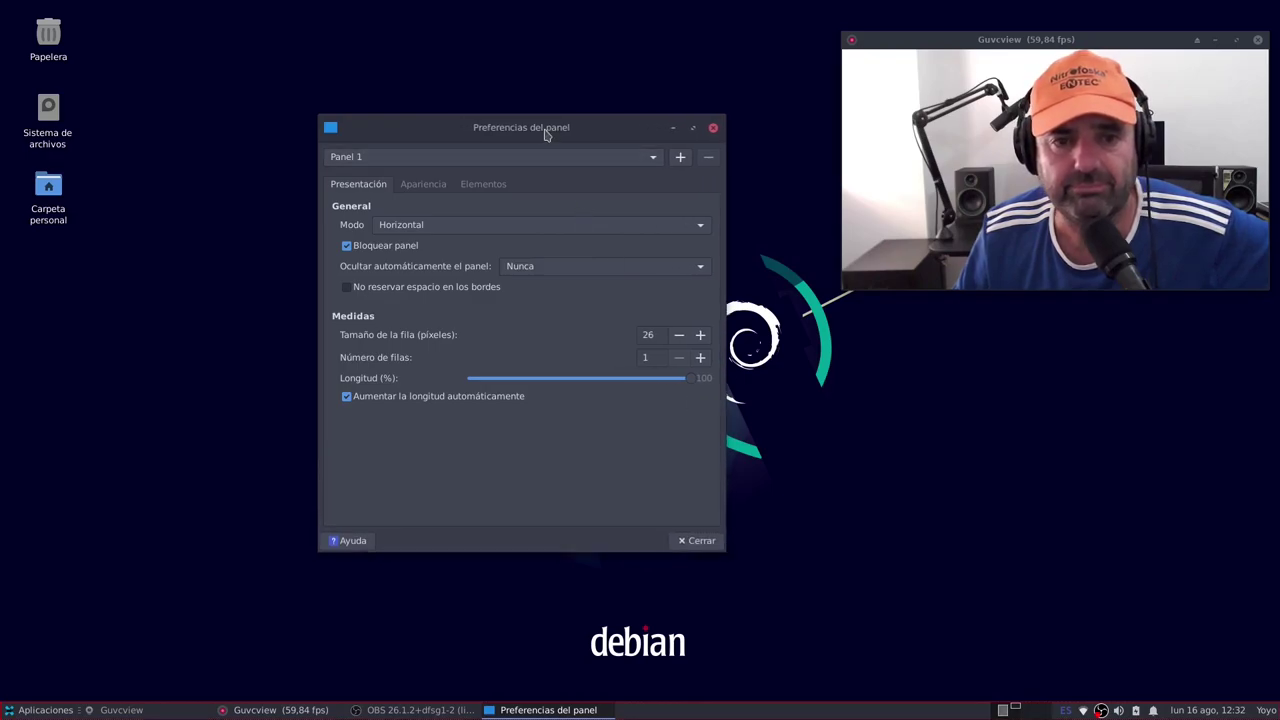
pyautogui.moveTo(545, 133); pyautogui.dragTo(484, 122)
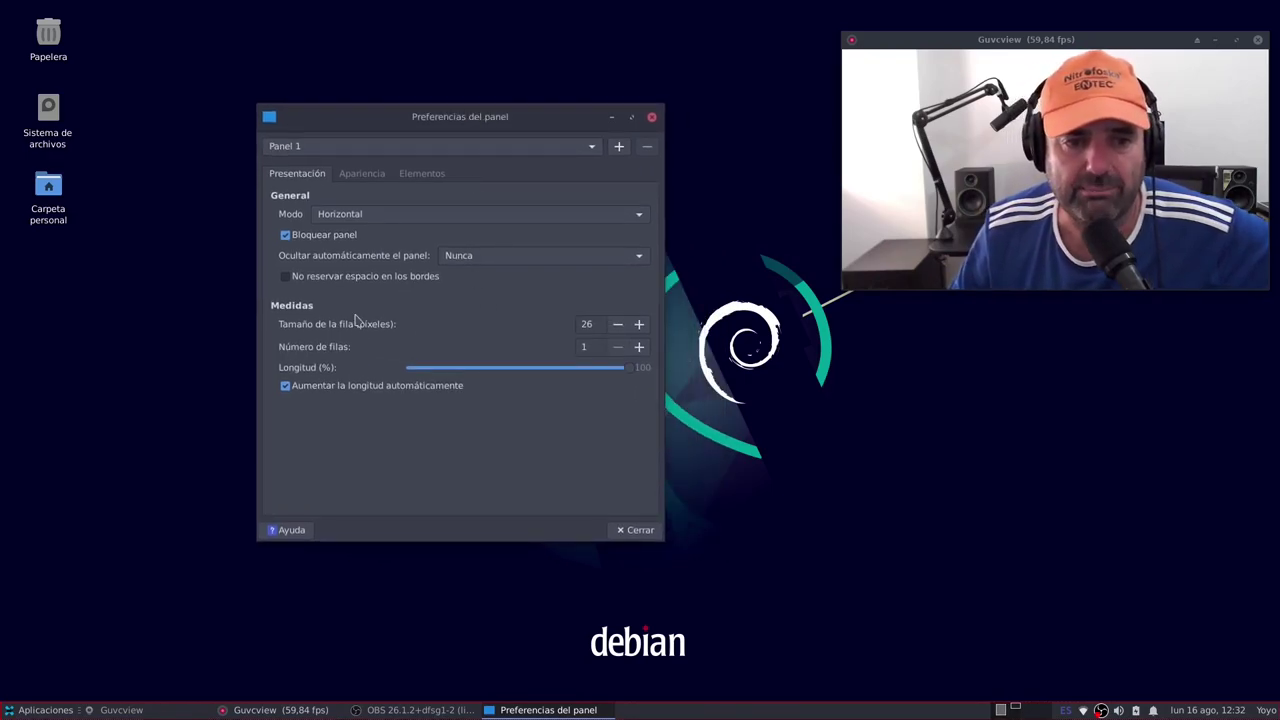
# - Try row sizes up to 36 pixels for Panel 1 and settle on 32 pixels
pyautogui.click(639, 327)
pyautogui.click(639, 327)
pyautogui.click(639, 327)
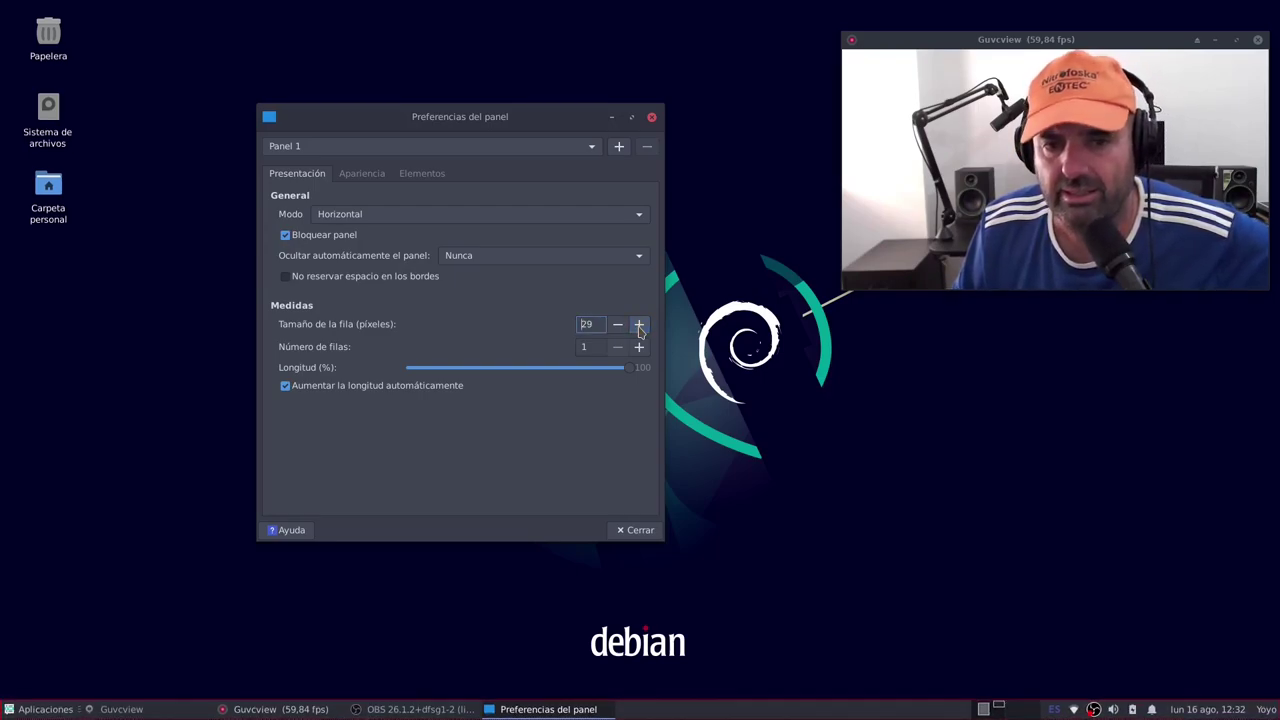
pyautogui.click(639, 327)
pyautogui.click(639, 327)
pyautogui.click(639, 327)
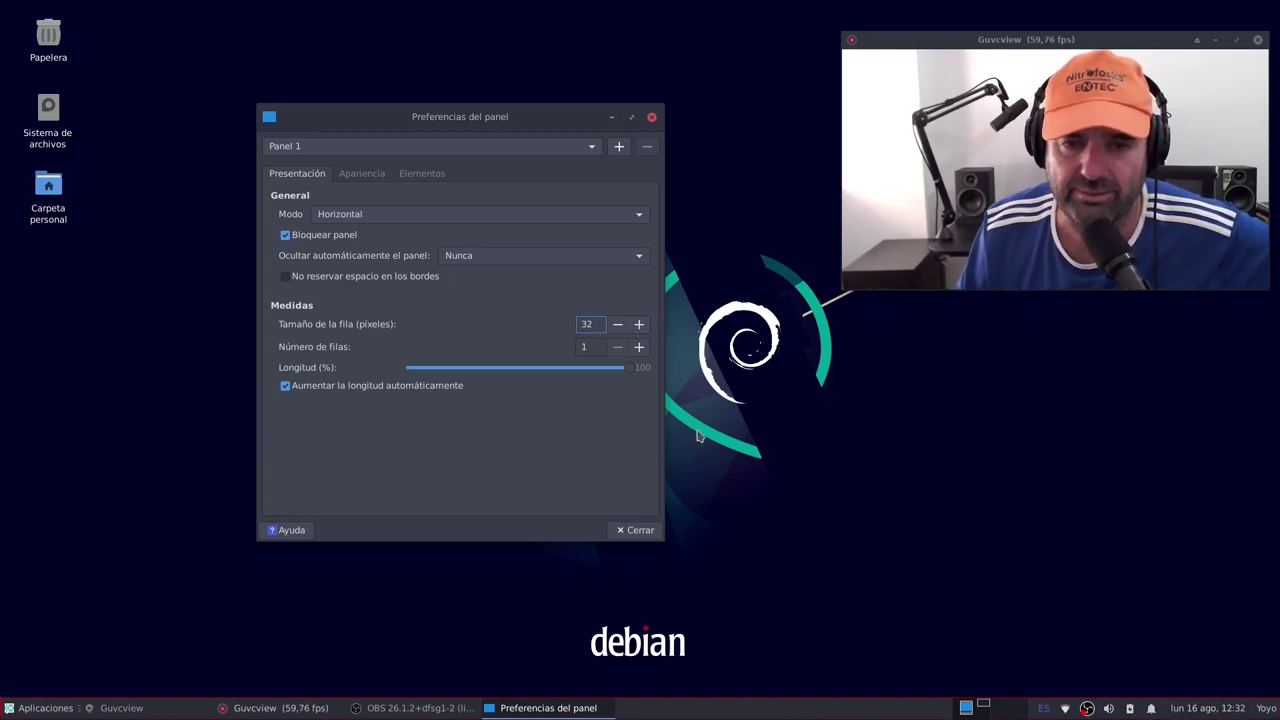
pyautogui.click(639, 326)
pyautogui.click(639, 326)
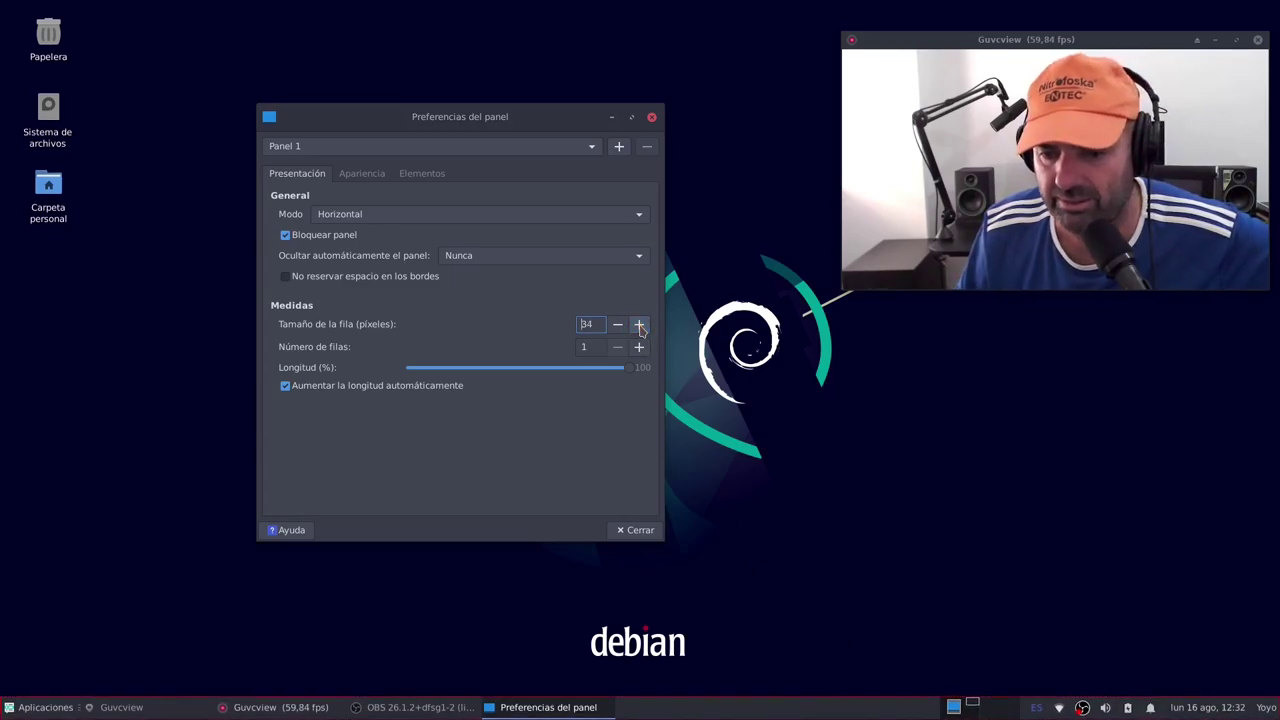
pyautogui.click(639, 326)
pyautogui.click(639, 326)
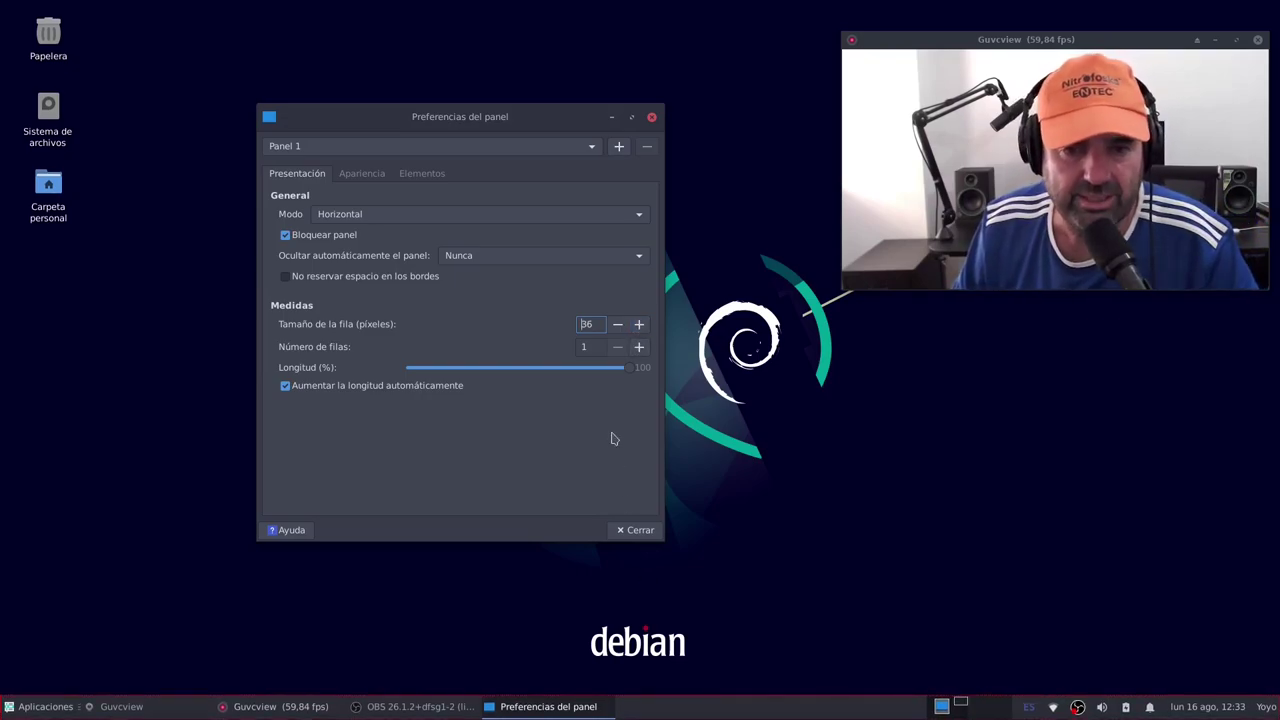
pyautogui.click(617, 325)
pyautogui.click(617, 325)
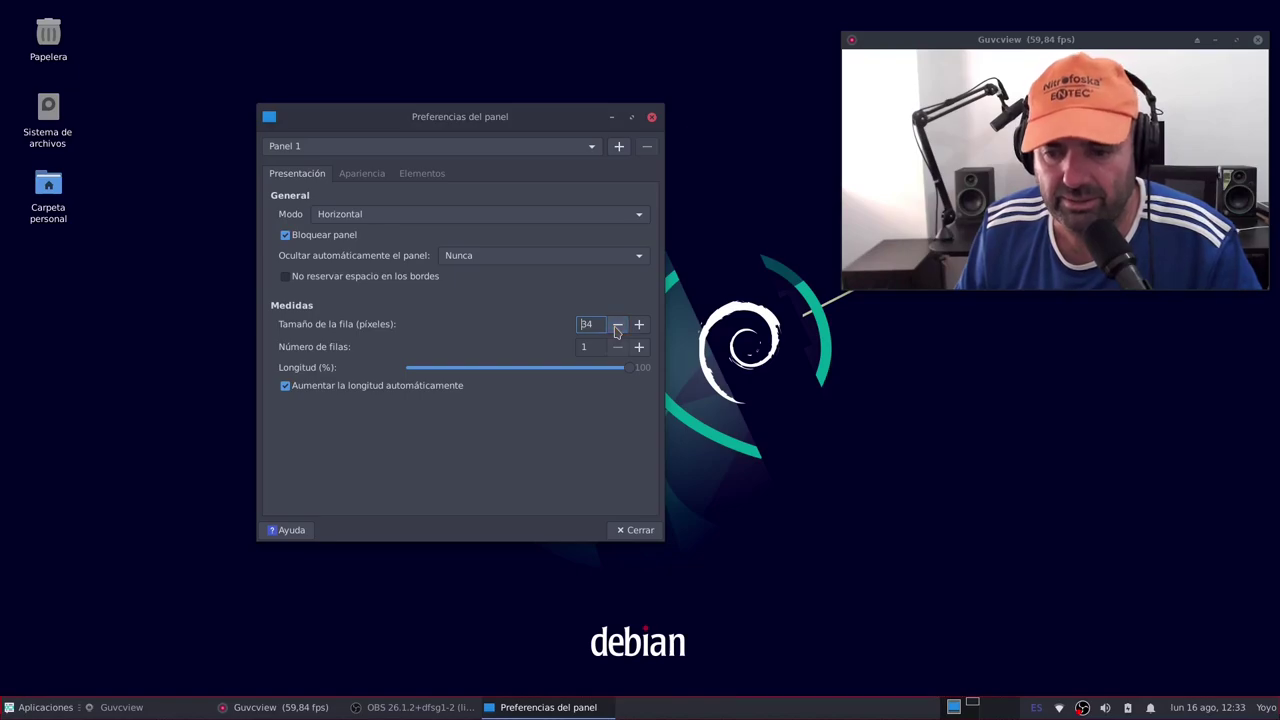
pyautogui.click(617, 325)
pyautogui.click(617, 325)
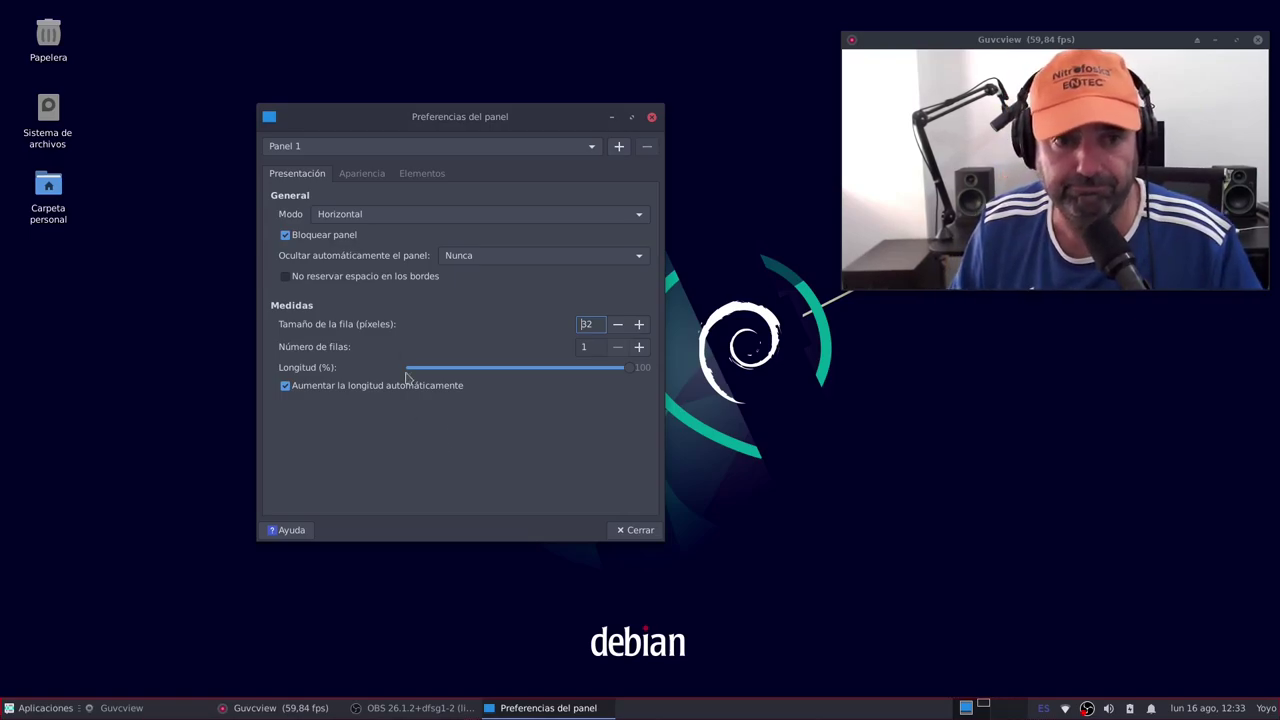
# - Show the panel's appearance options and check how the applications menu looks, closing it again
pyautogui.click(358, 175)
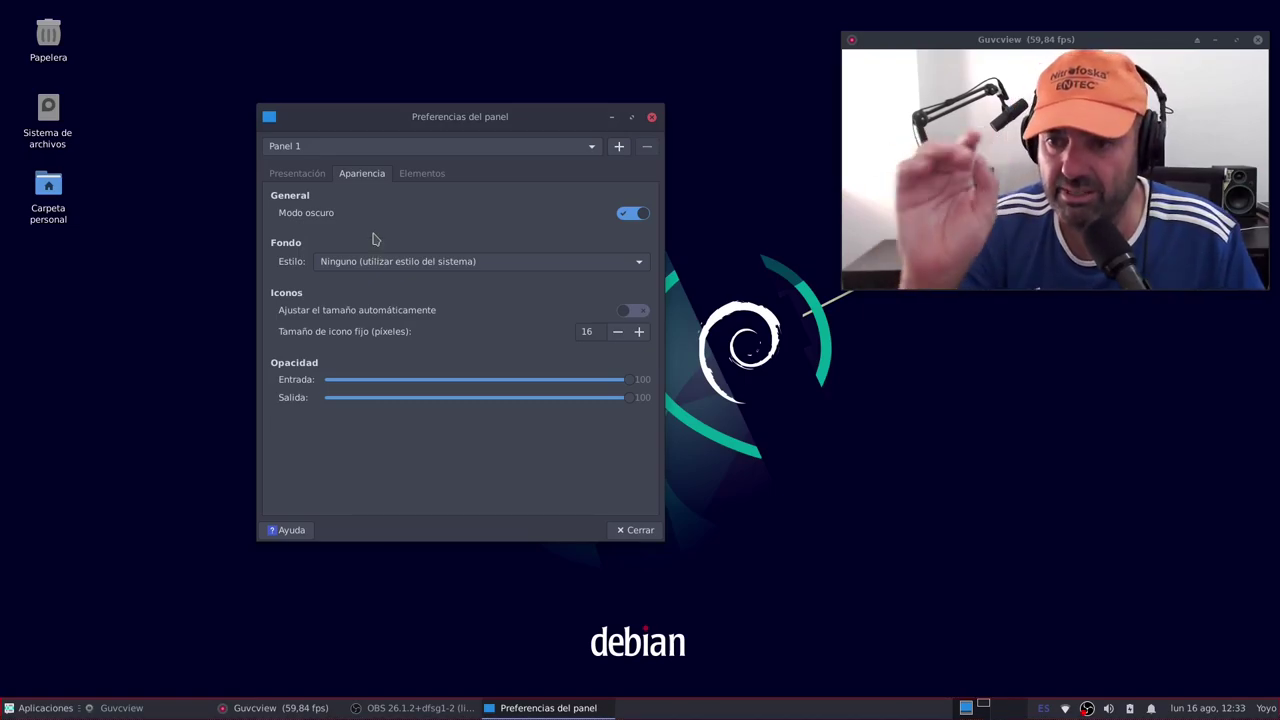
pyautogui.click(30, 708)
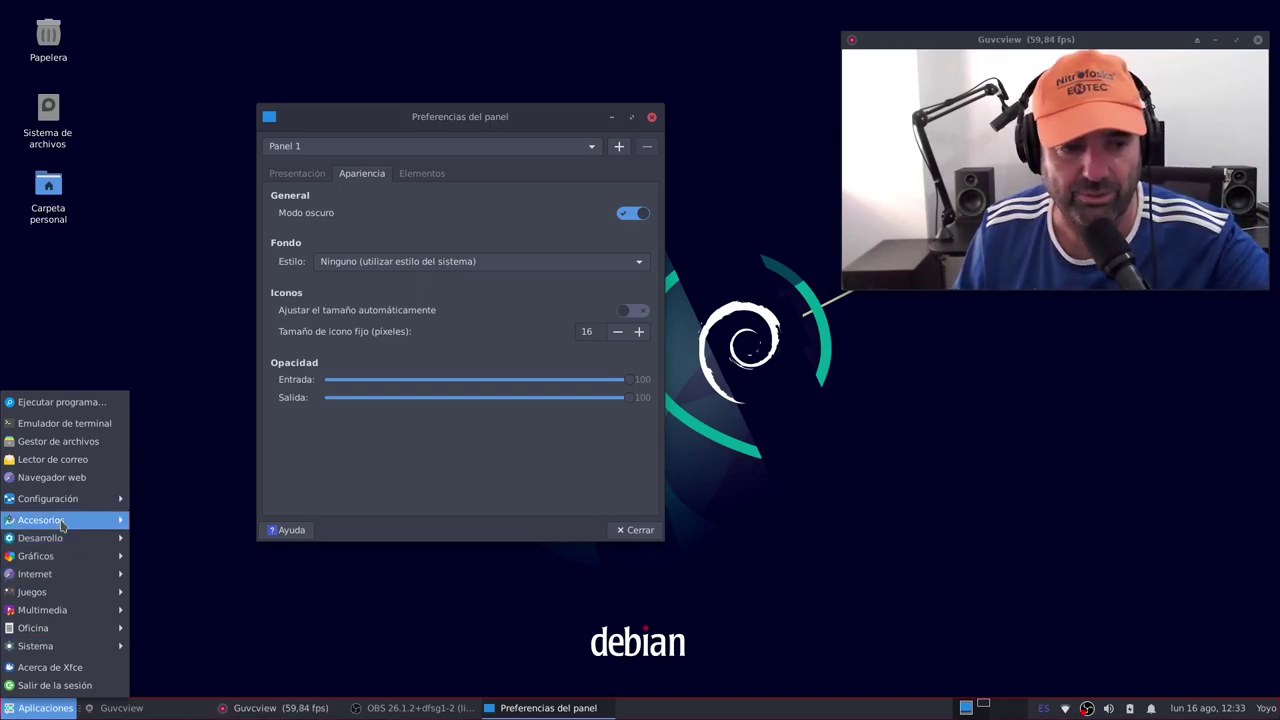
pyautogui.click(380, 119)
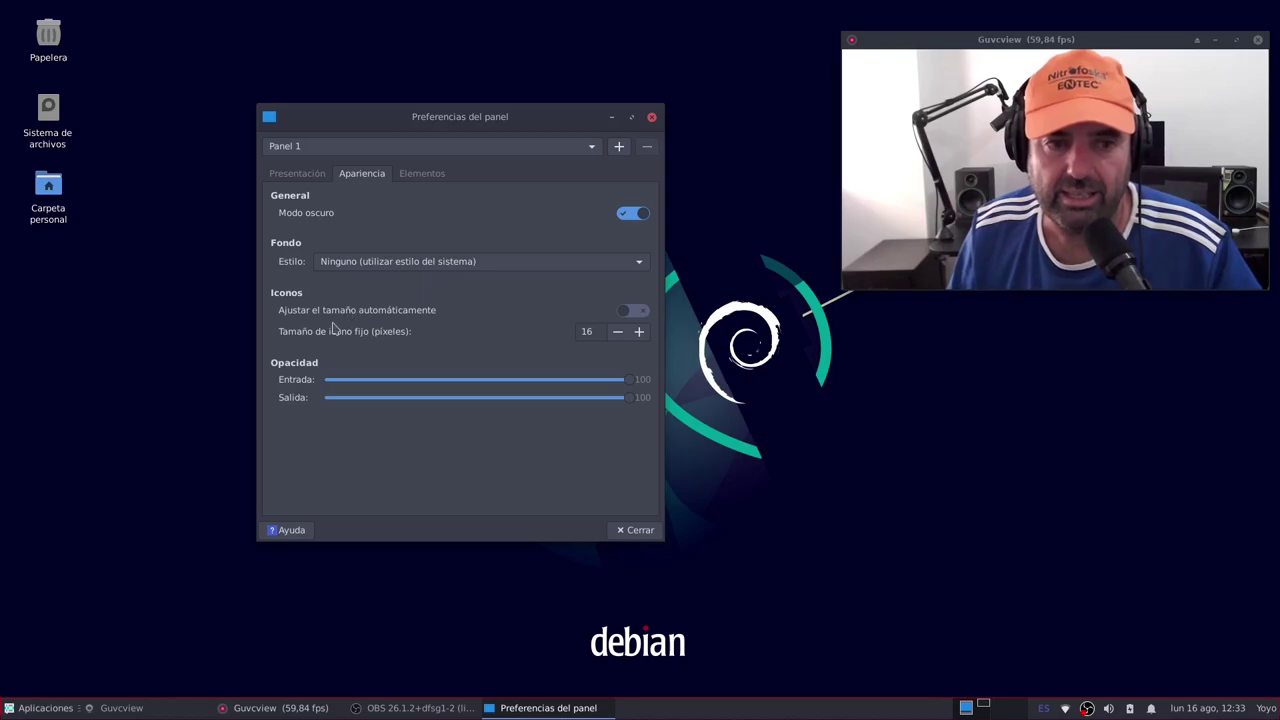
# - Compare the panel icons with automatic size adjustment on and off, leaving it off
pyautogui.click(636, 311)
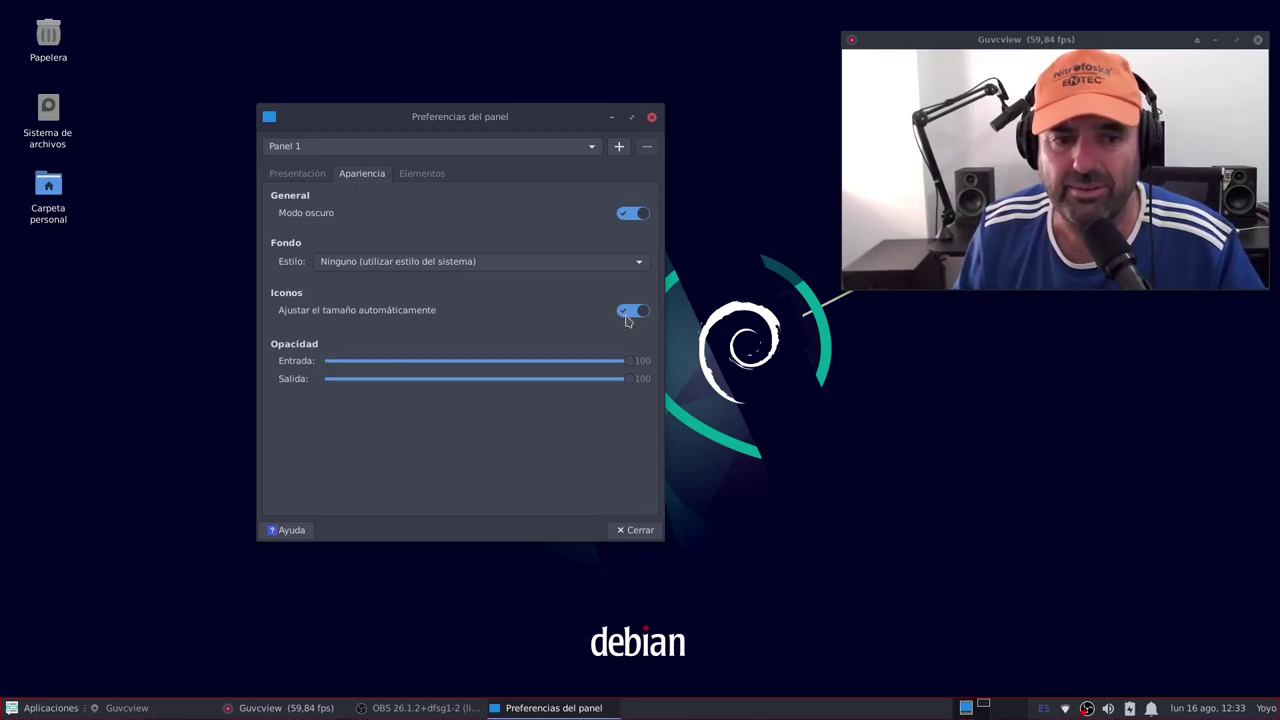
pyautogui.click(627, 313)
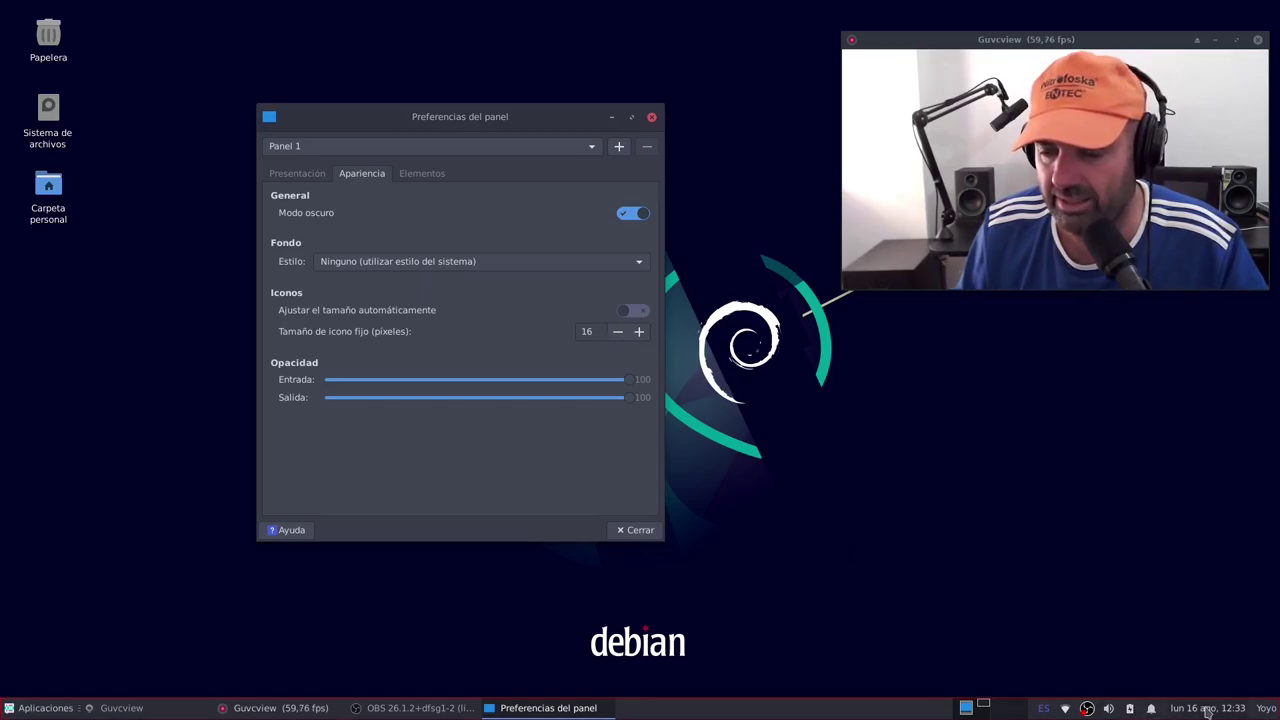
pyautogui.click(634, 314)
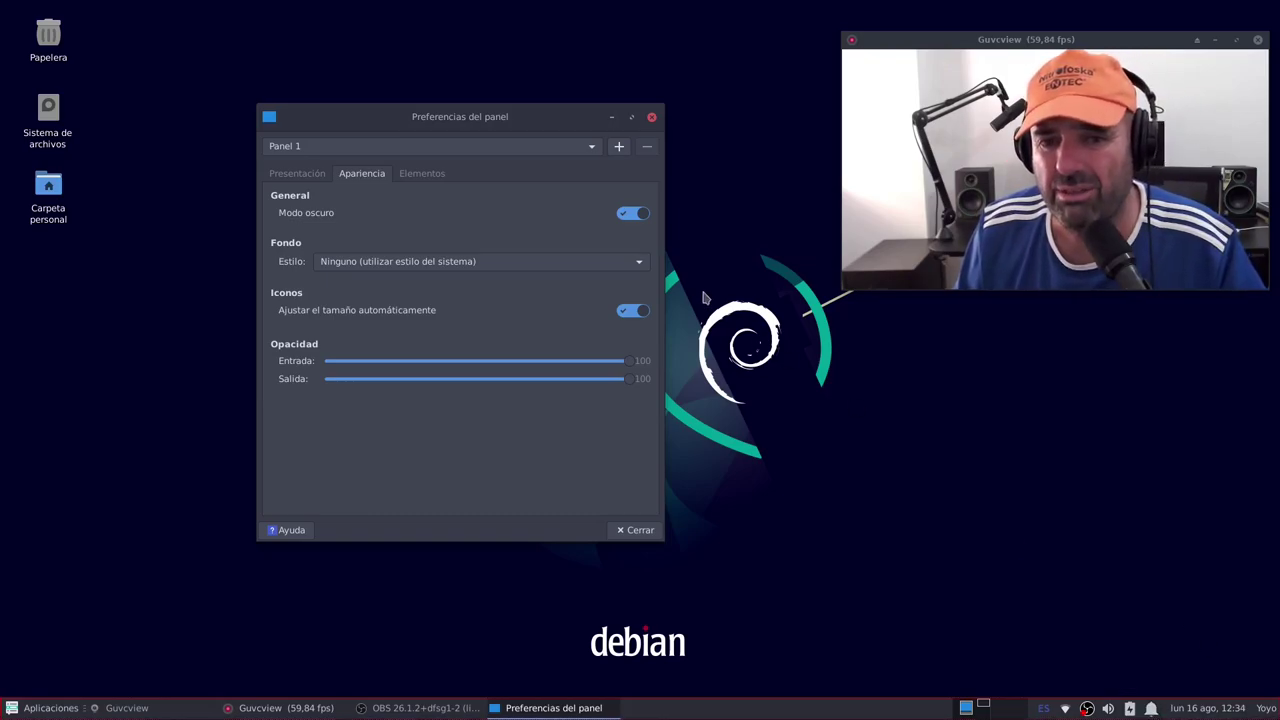
pyautogui.click(630, 311)
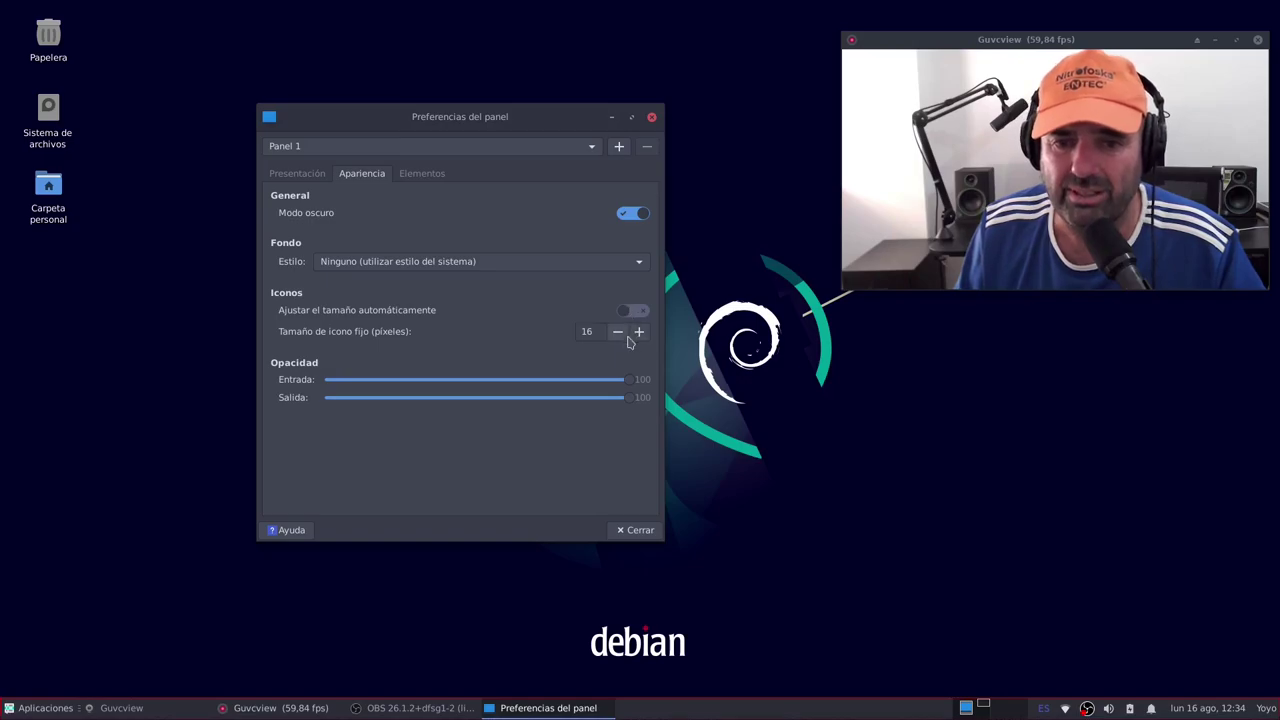
# - Compare fixed panel icon sizes of 16 and 18 pixels, and set the size to 18 pixels
pyautogui.click(638, 332)
pyautogui.click(638, 332)
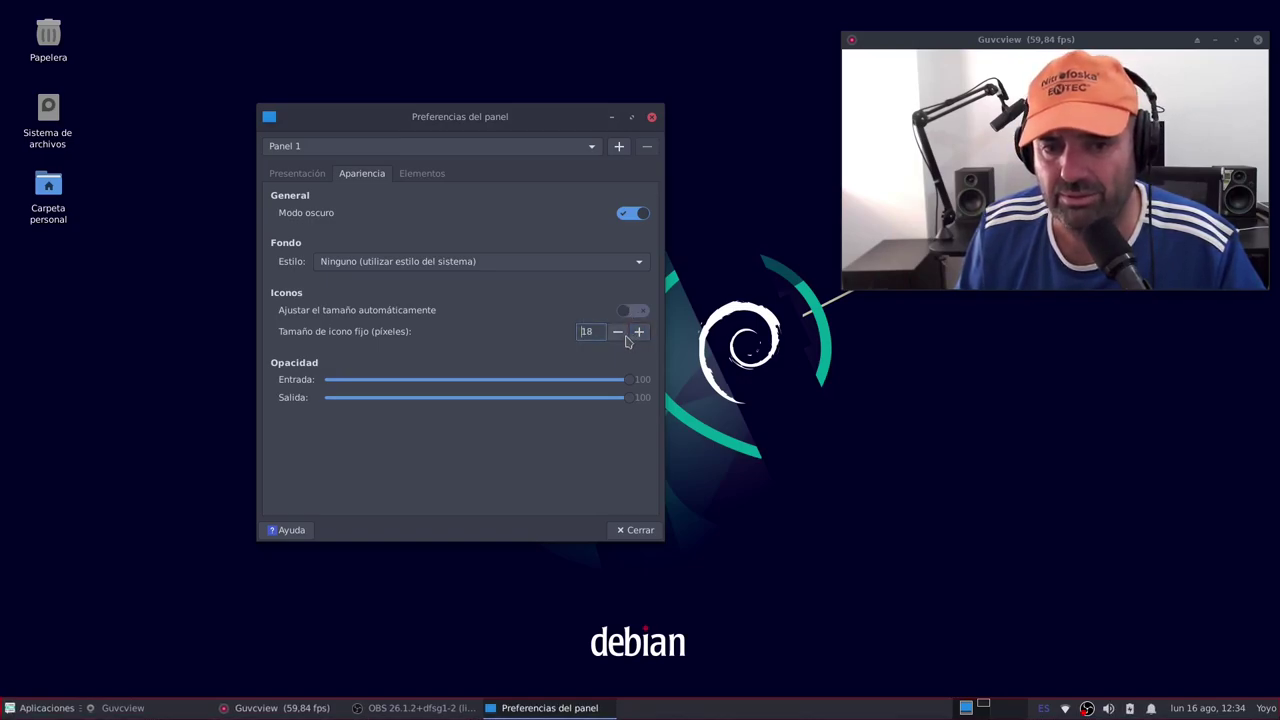
pyautogui.click(621, 335)
pyautogui.click(621, 335)
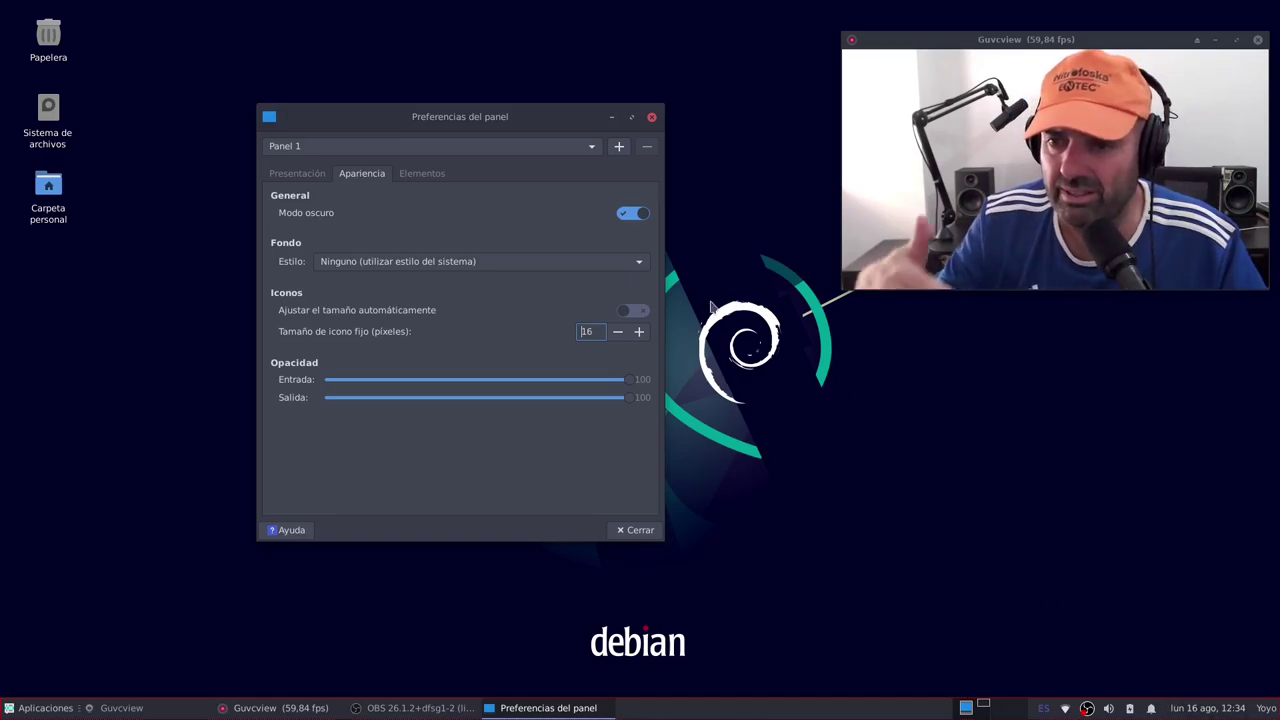
pyautogui.click(639, 332)
pyautogui.click(639, 332)
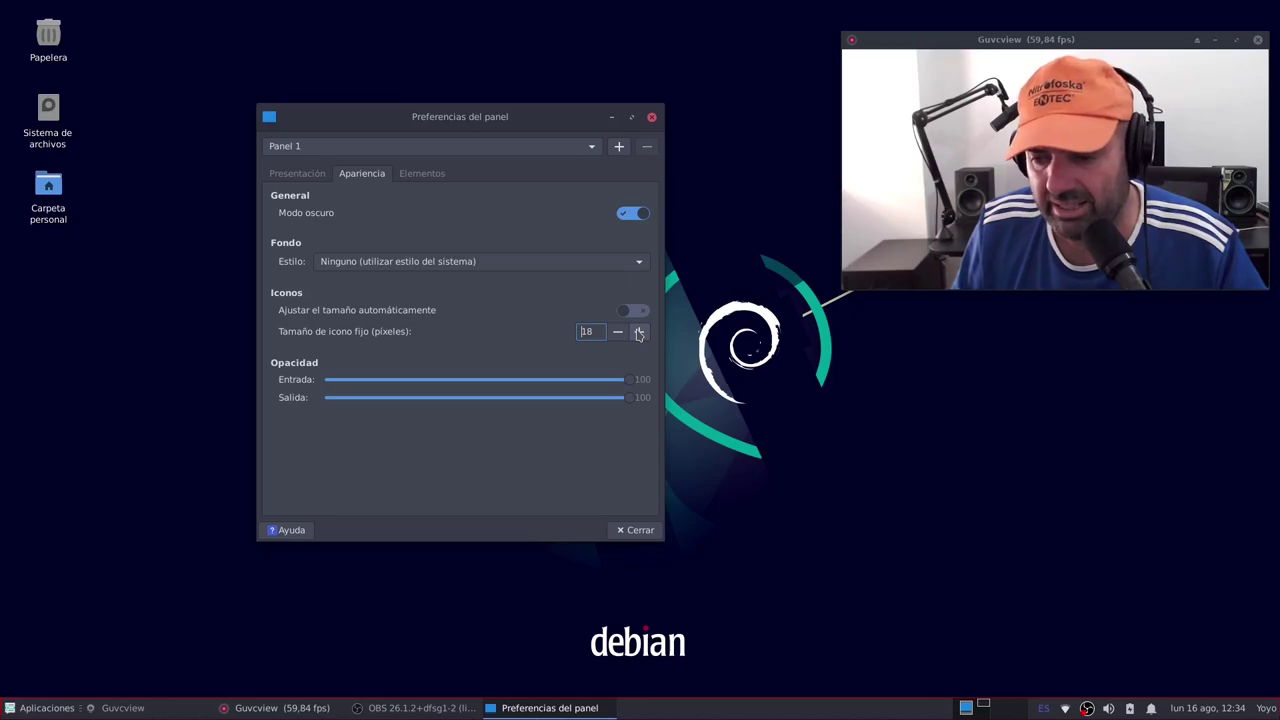
# - Reset the fixed panel icon size to 16 pixels by enabling automatic size adjustment and disabling it again
pyautogui.click(634, 311)
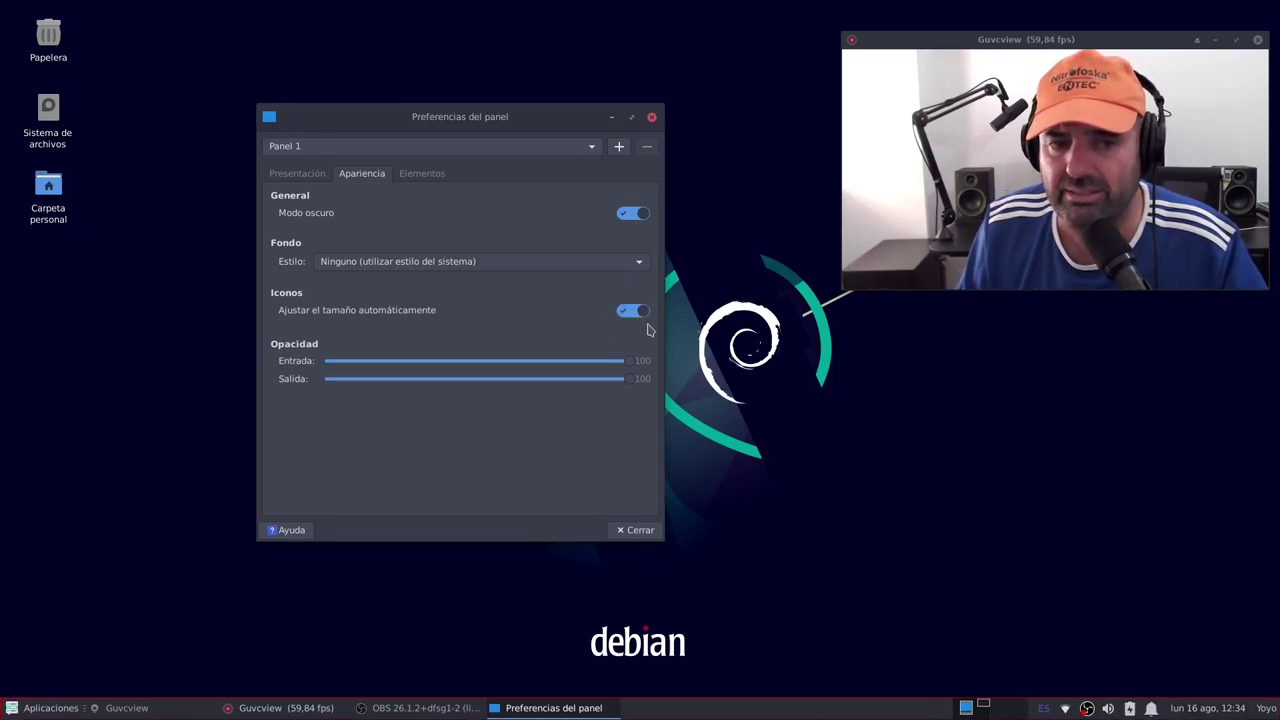
pyautogui.click(621, 313)
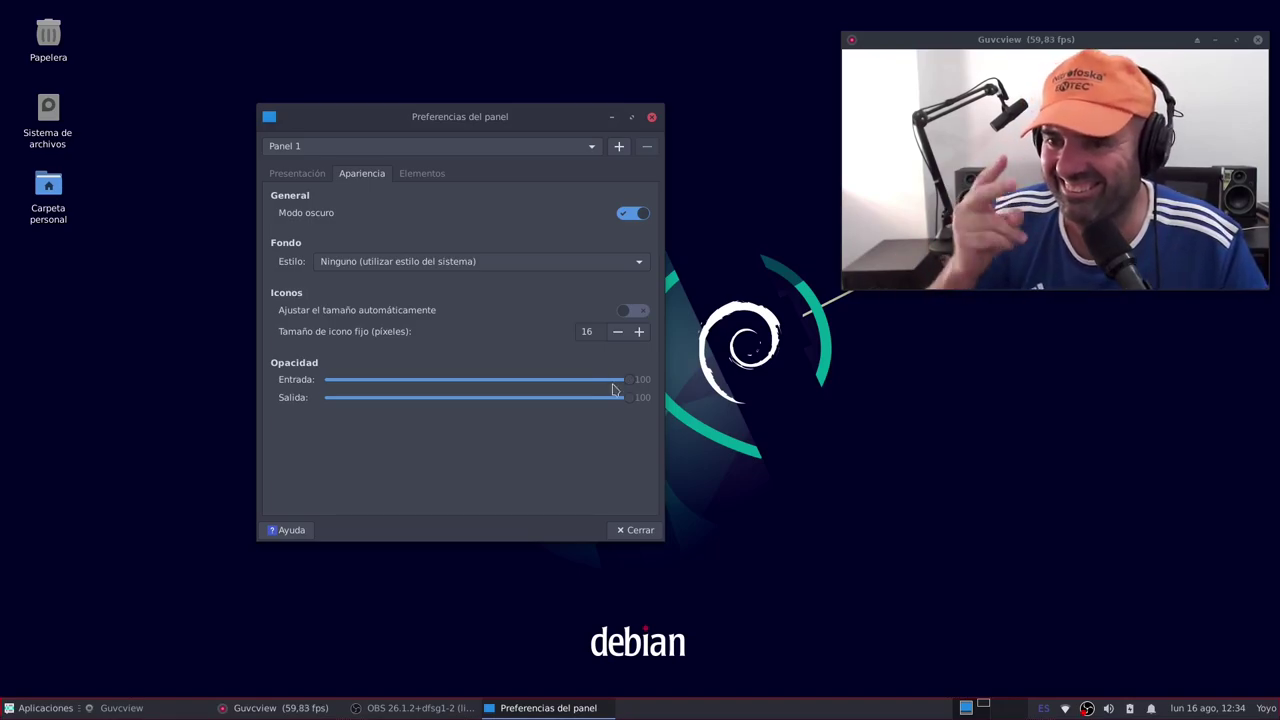
# - Try an enter opacity (Entrada) of 14 for the panel, then restore it to 100
pyautogui.moveTo(613, 389); pyautogui.dragTo(370, 390)
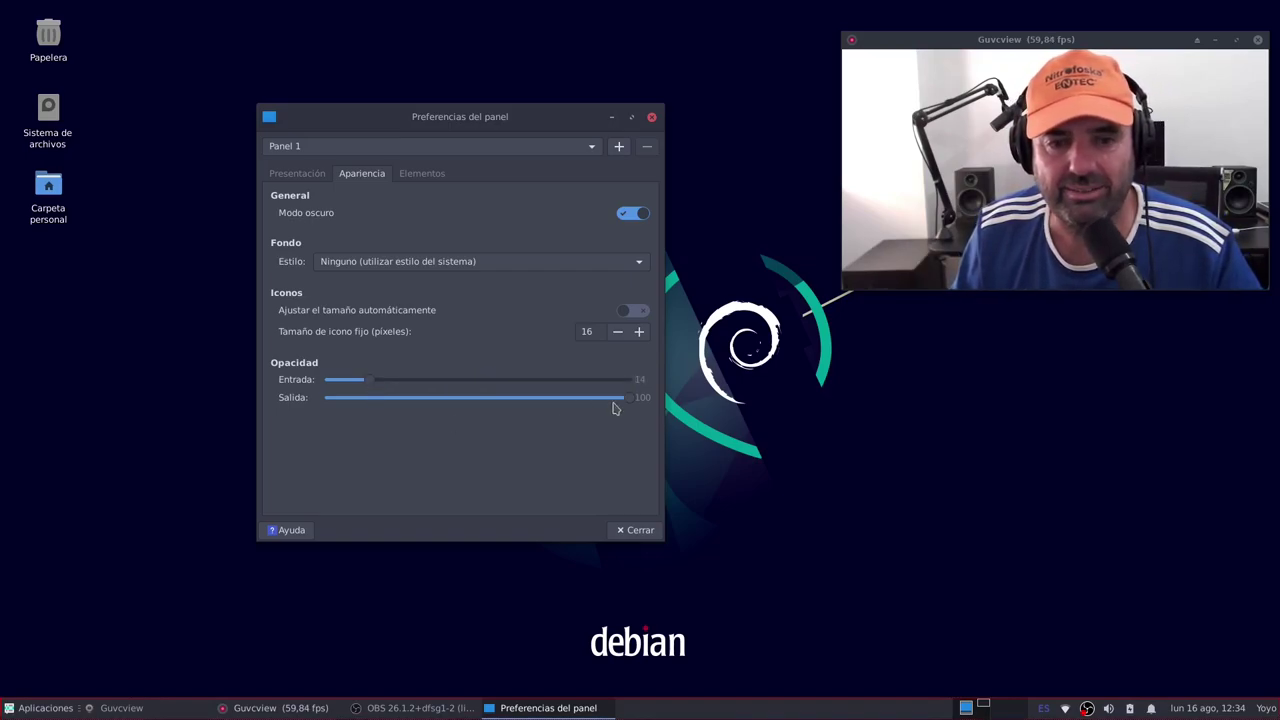
pyautogui.moveTo(628, 398)
pyautogui.mouseDown()
pyautogui.moveTo(389, 397)
pyautogui.moveTo(629, 398)
pyautogui.mouseUp()
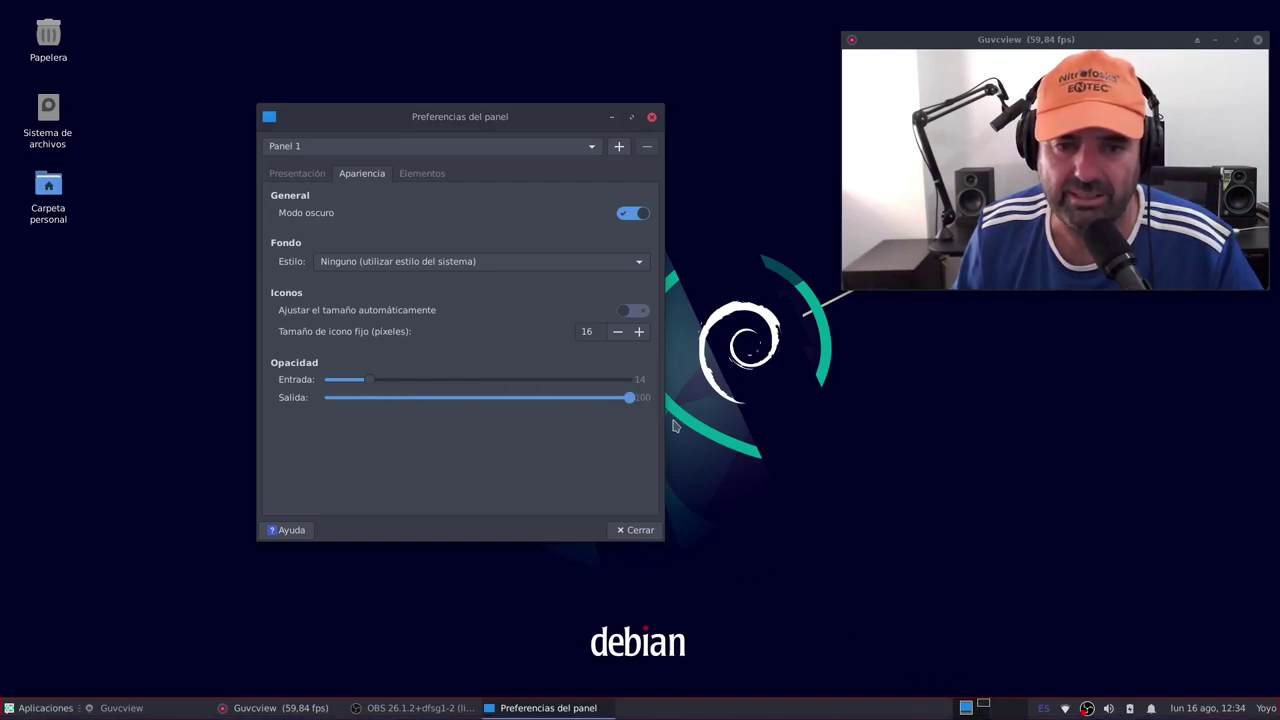
pyautogui.moveTo(360, 381); pyautogui.dragTo(707, 408)
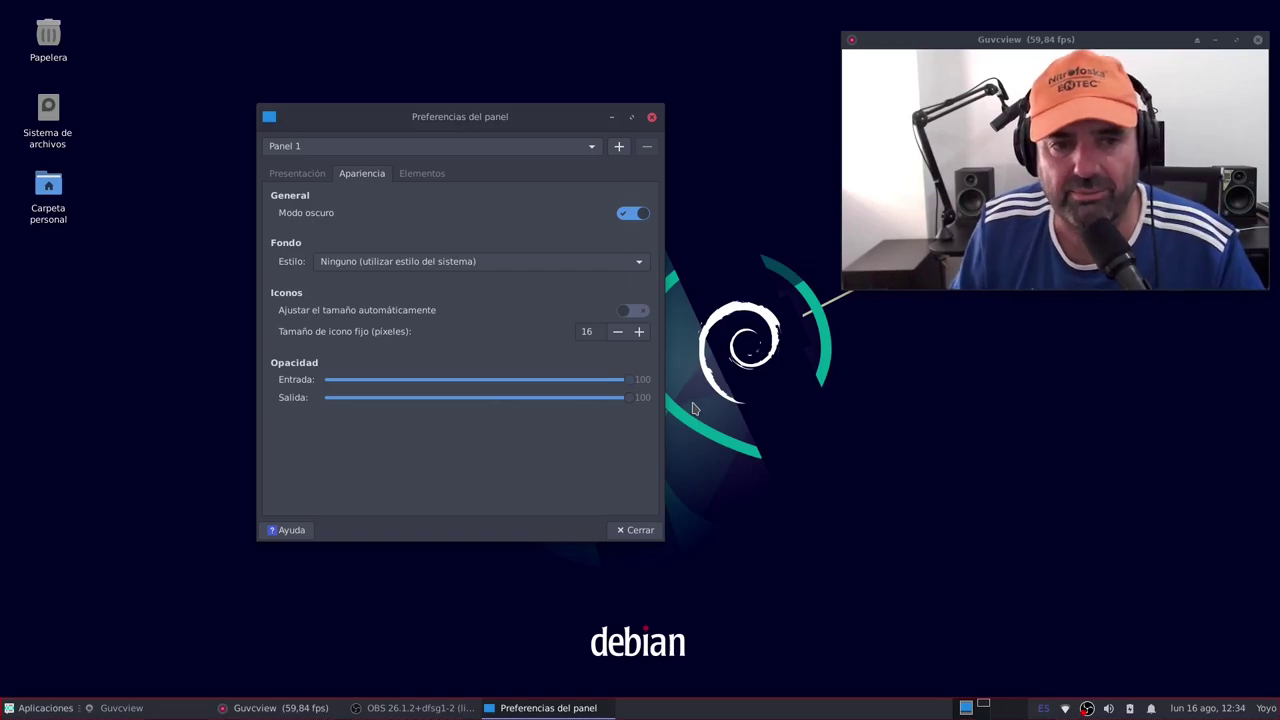
# - Show the list of Panel 1's items and check the session actions and applications menus on the panel, closing both
pyautogui.click(430, 175)
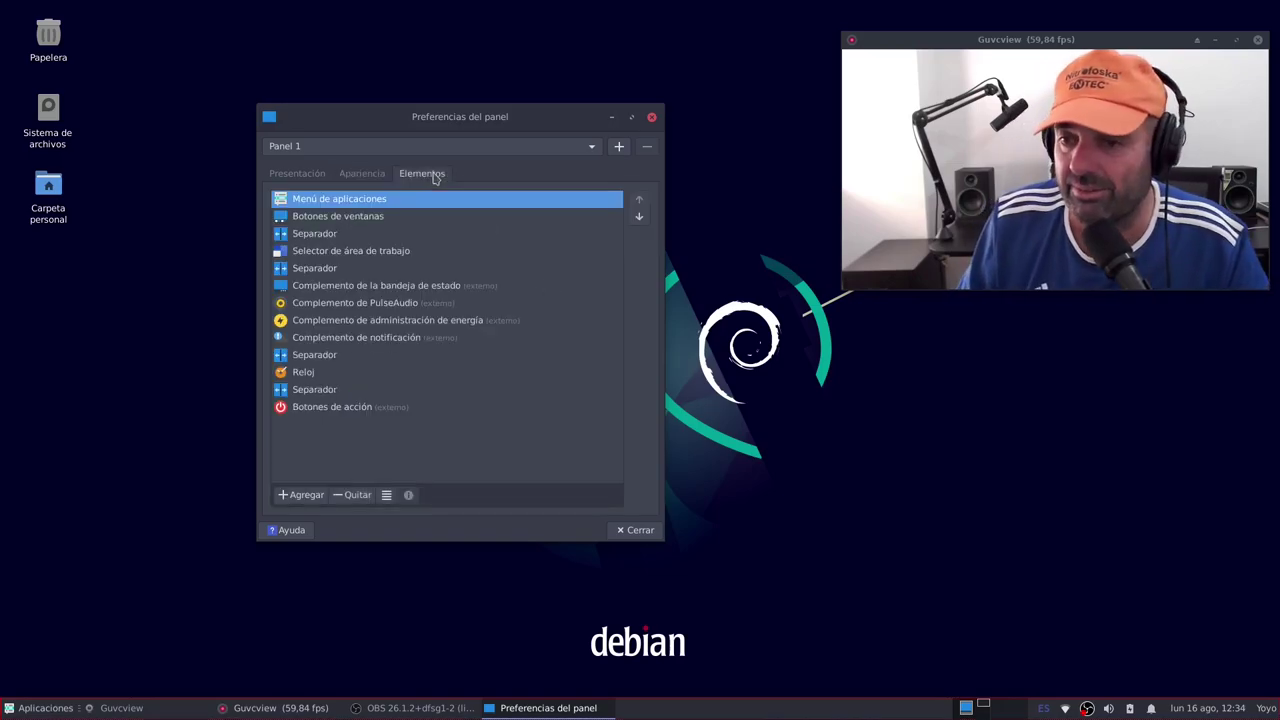
pyautogui.click(1270, 710)
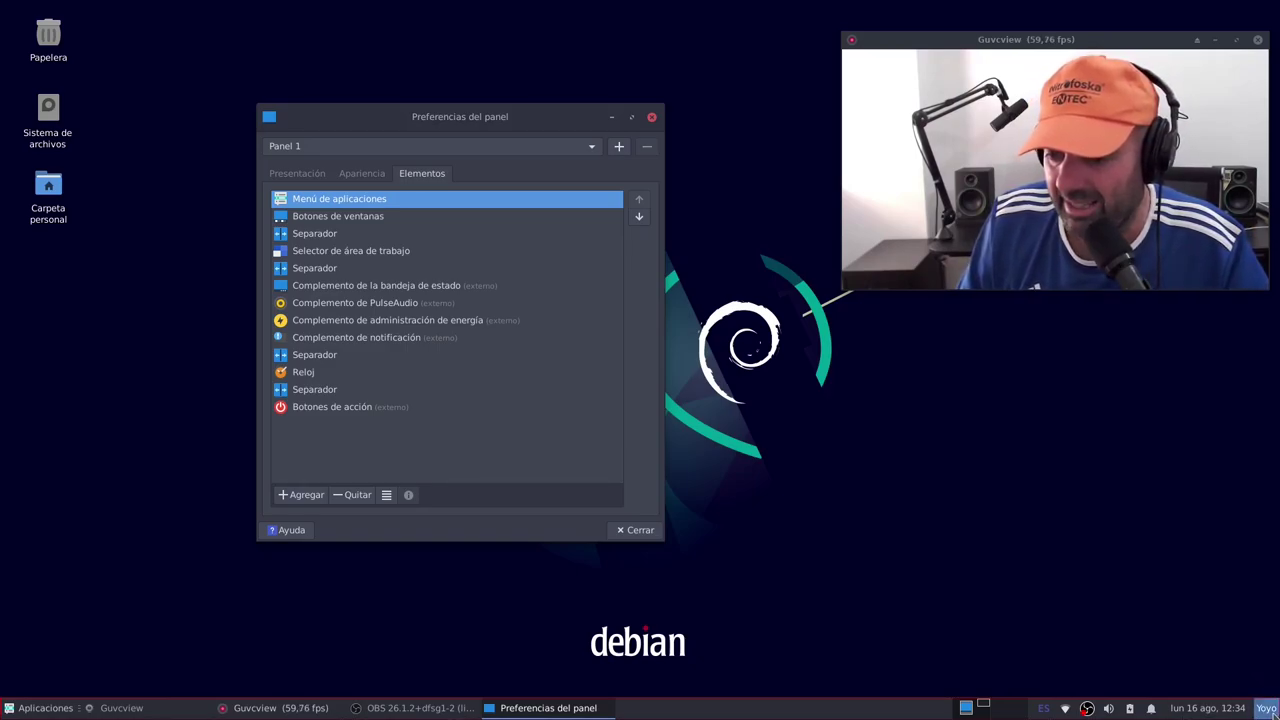
pyautogui.click(1104, 462)
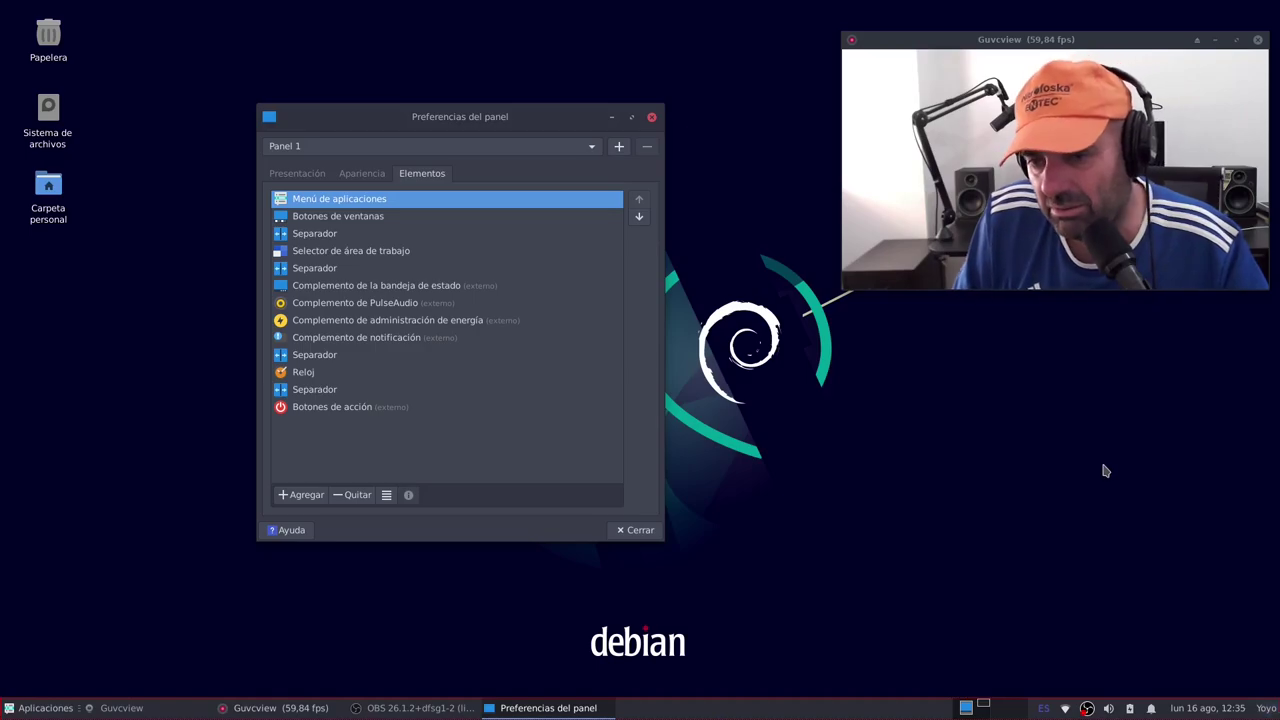
pyautogui.click(40, 708)
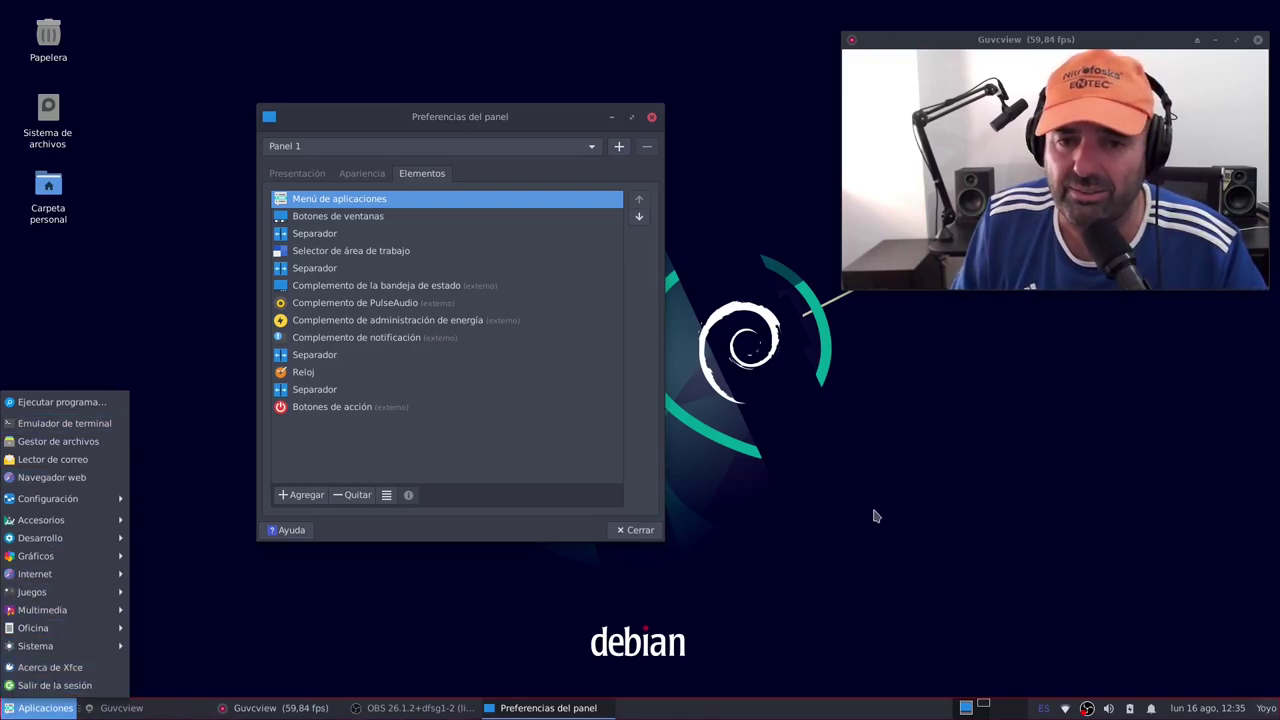
pyautogui.click(729, 379)
# - Reposition the panel preferences window and demonstrate the window buttons by bringing up the OBS window and hiding it again
pyautogui.moveTo(490, 116); pyautogui.dragTo(551, 92)
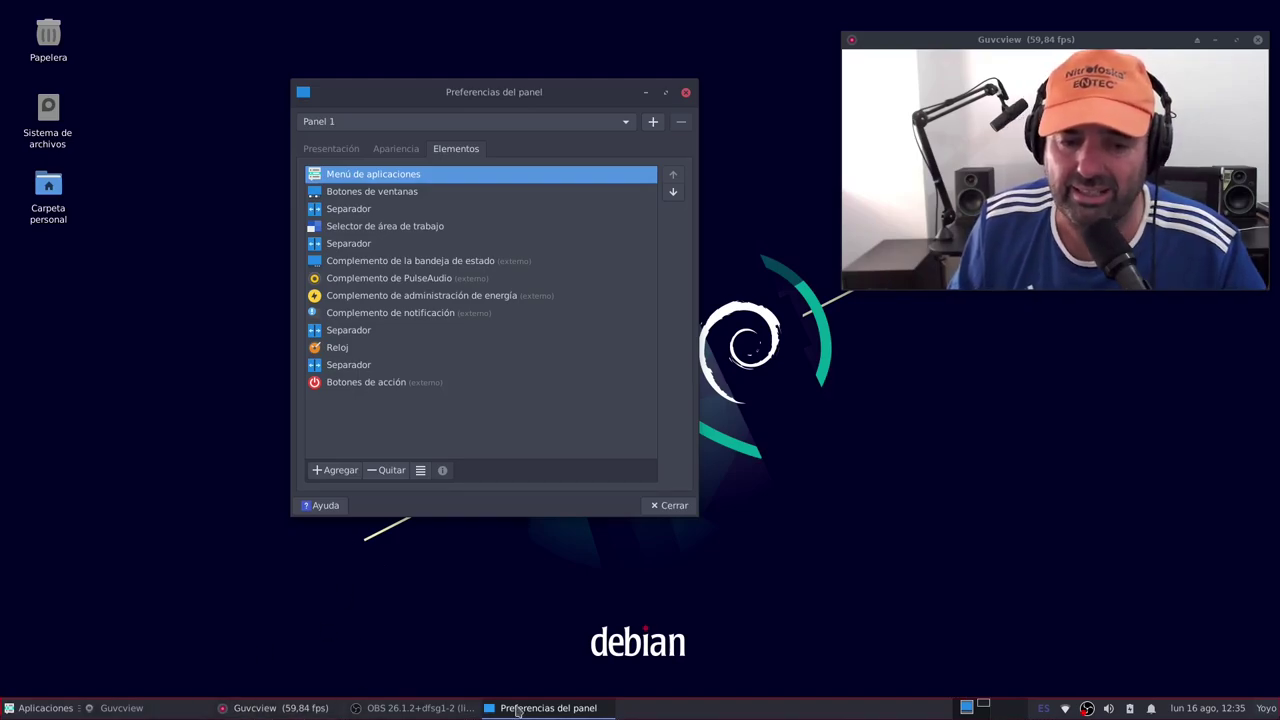
pyautogui.click(414, 712)
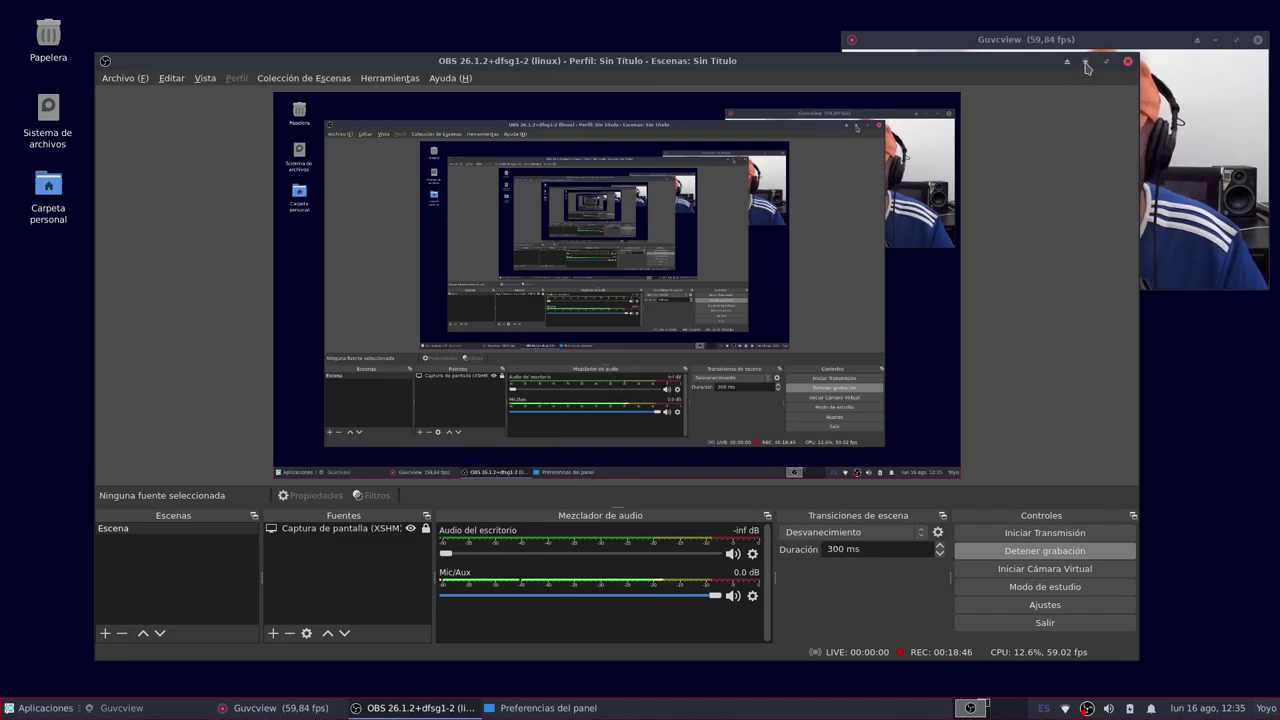
pyautogui.click(391, 706)
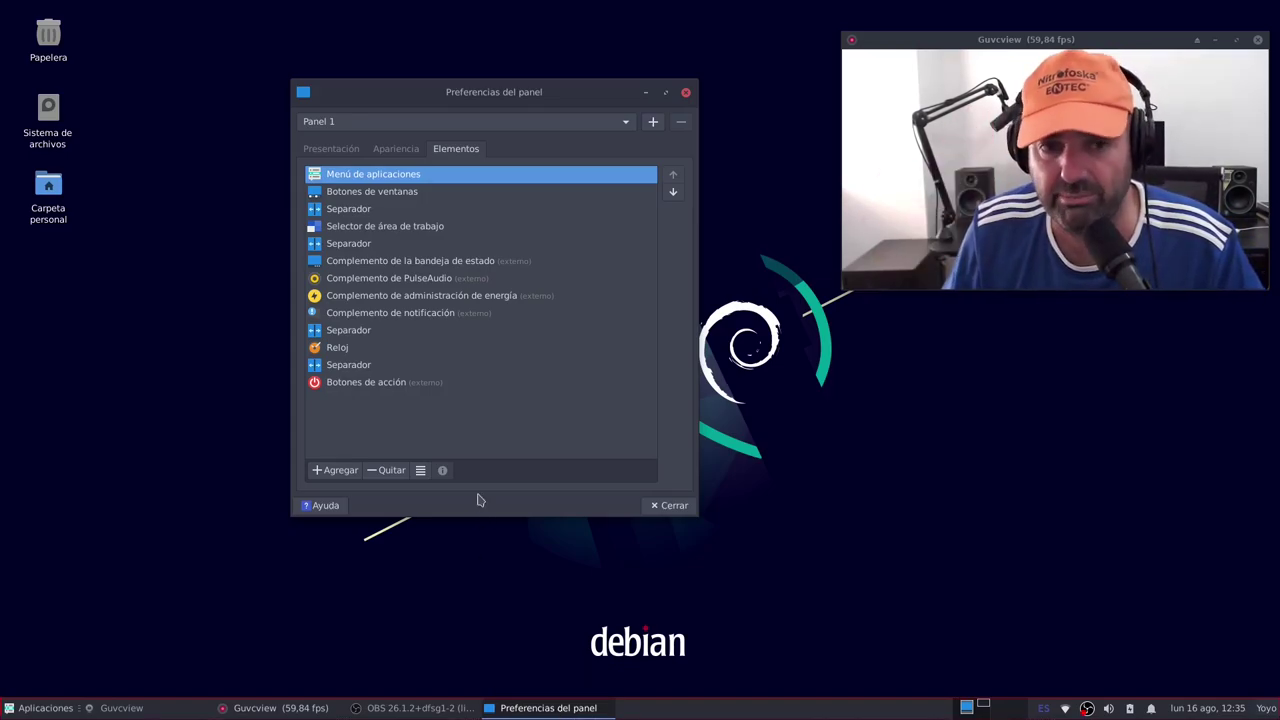
# - Go through the panel items for window buttons, separator, workspace switcher, status tray and PulseAudio
pyautogui.click(393, 194)
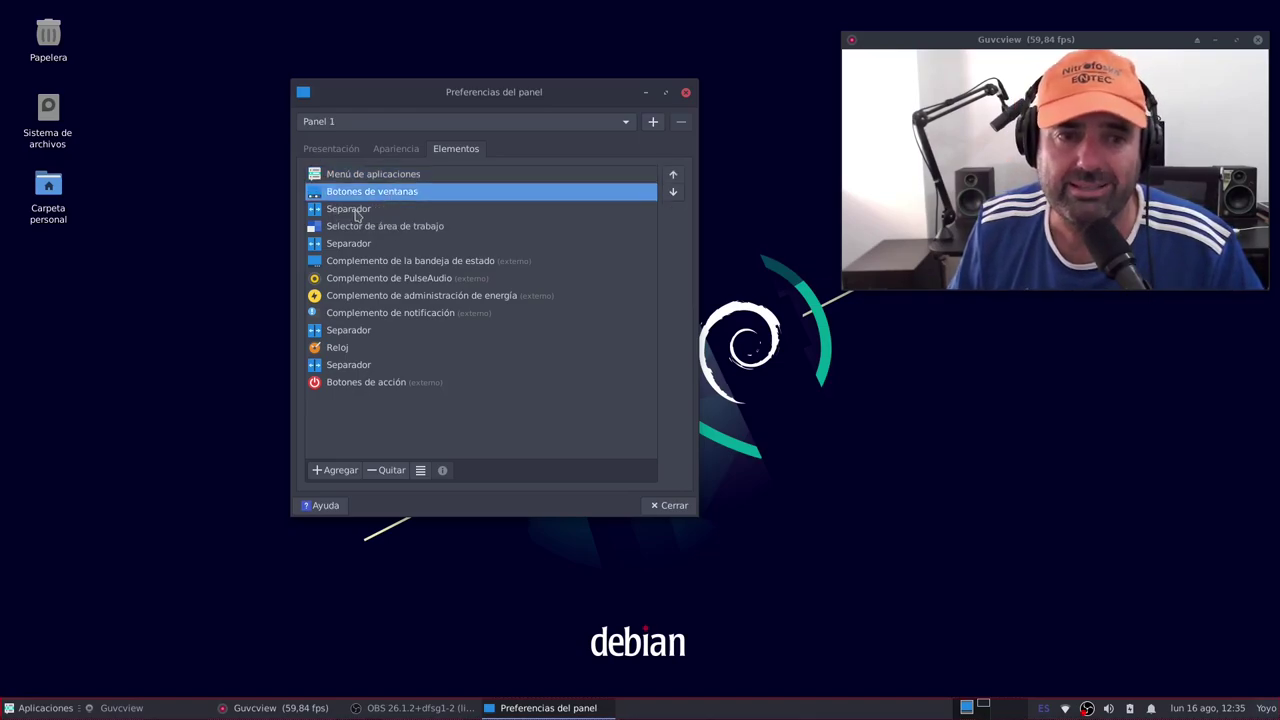
pyautogui.click(355, 213)
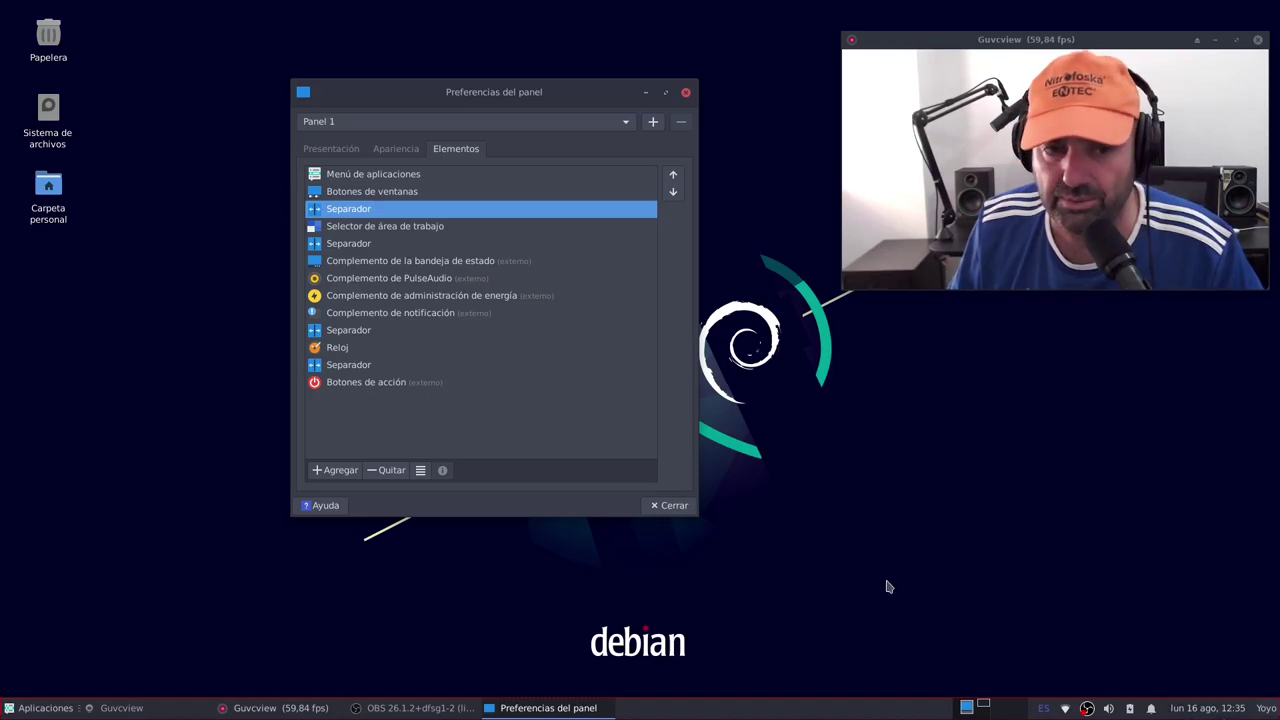
pyautogui.click(392, 228)
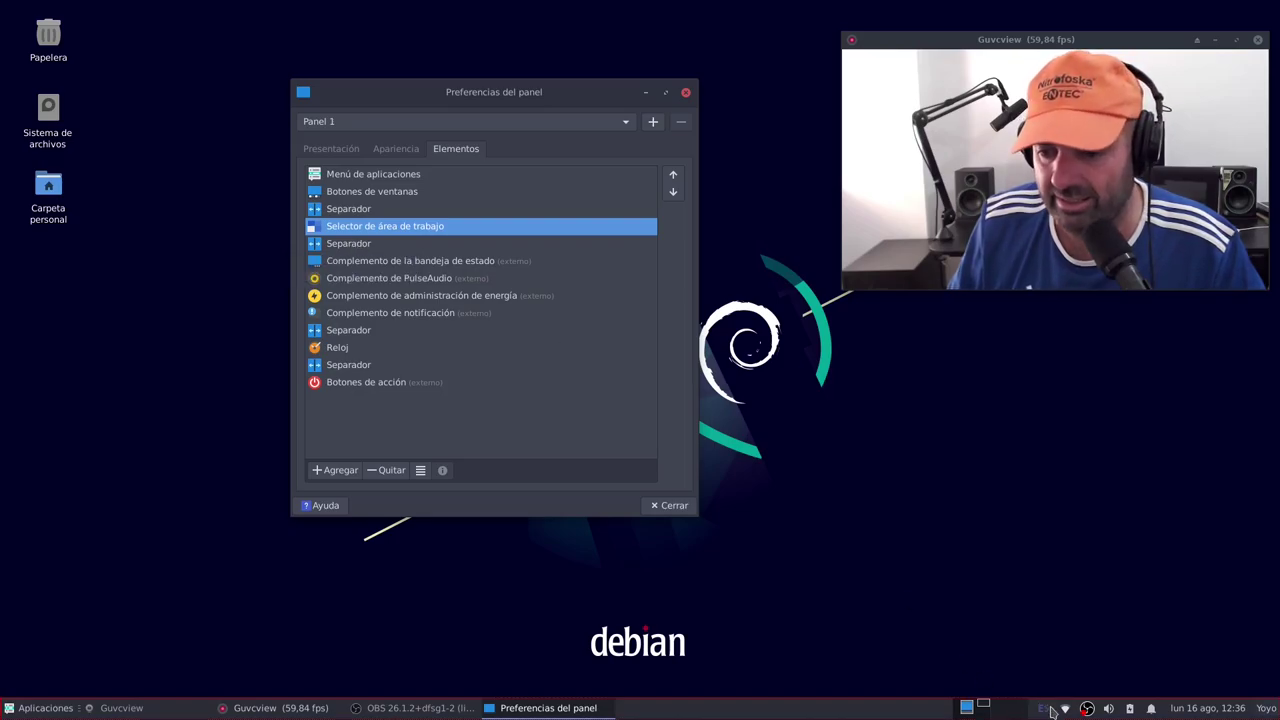
pyautogui.click(392, 264)
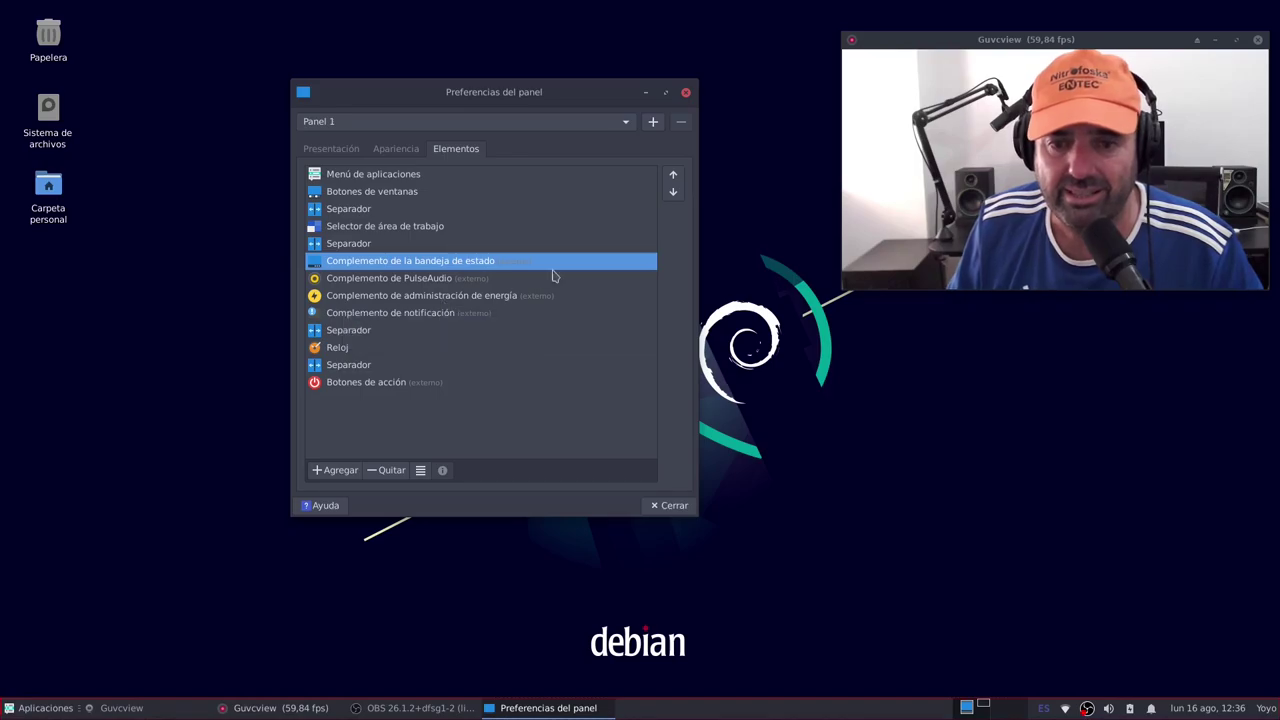
pyautogui.click(400, 280)
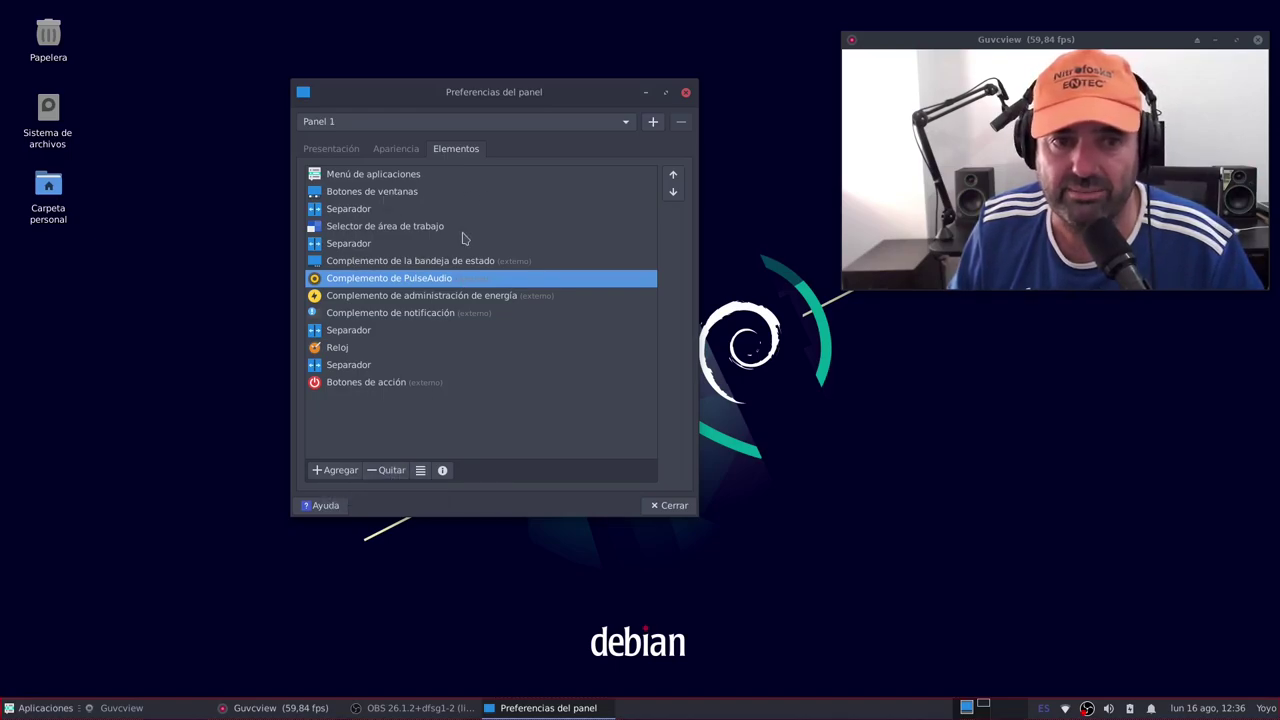
# - Review the properties of the Menú de aplicaciones panel item and close them without changes
pyautogui.click(368, 176)
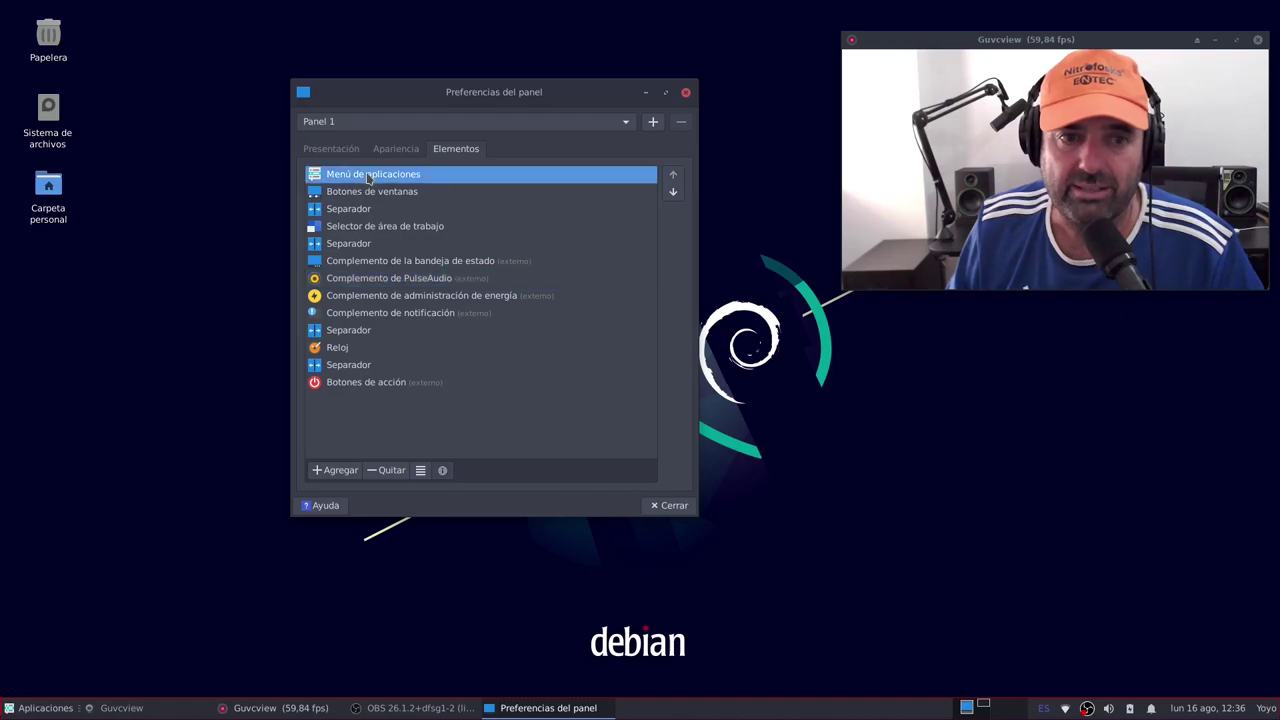
pyautogui.click(420, 470)
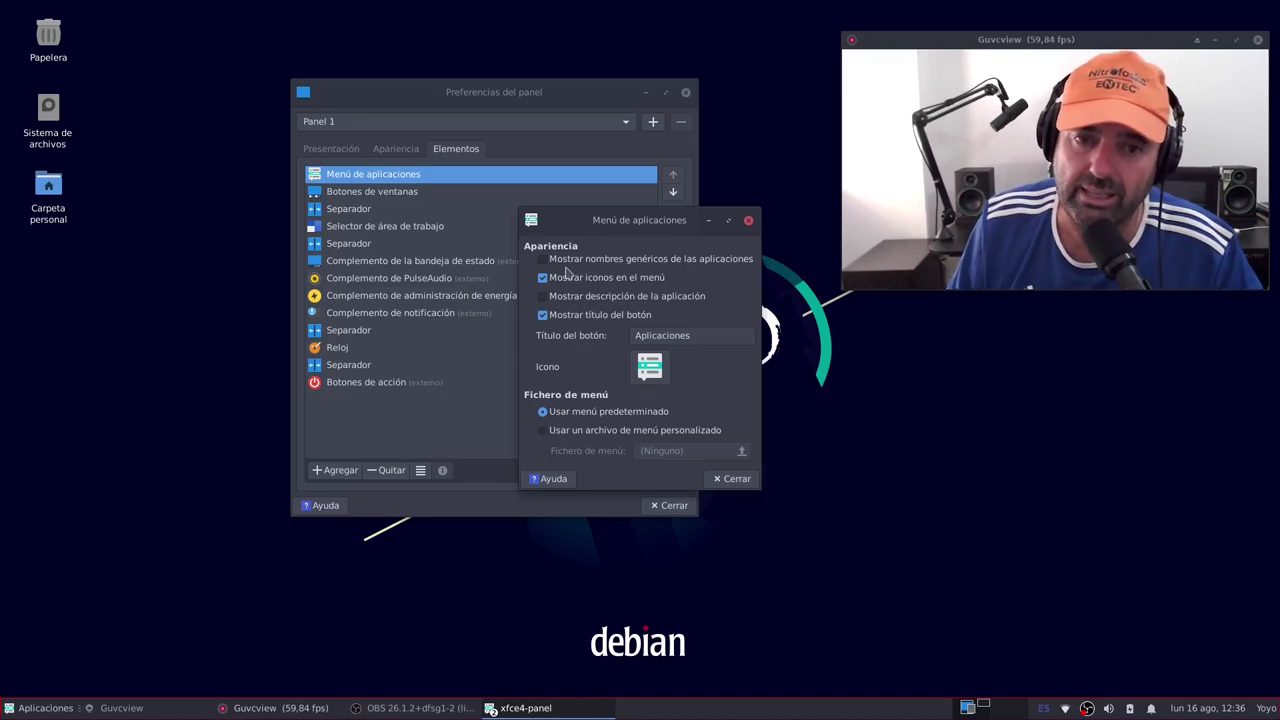
pyautogui.click(735, 479)
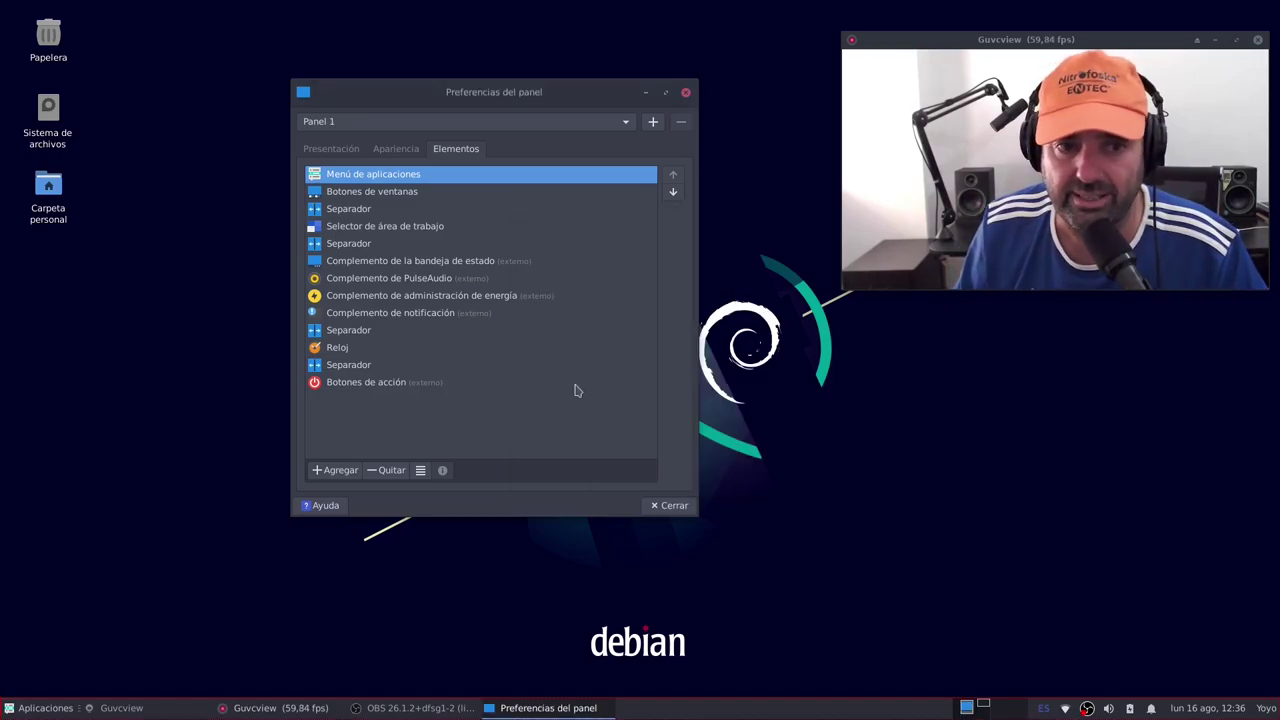
# - Review the general and media player settings of the PulseAudio panel plugin, then close them
pyautogui.click(401, 284)
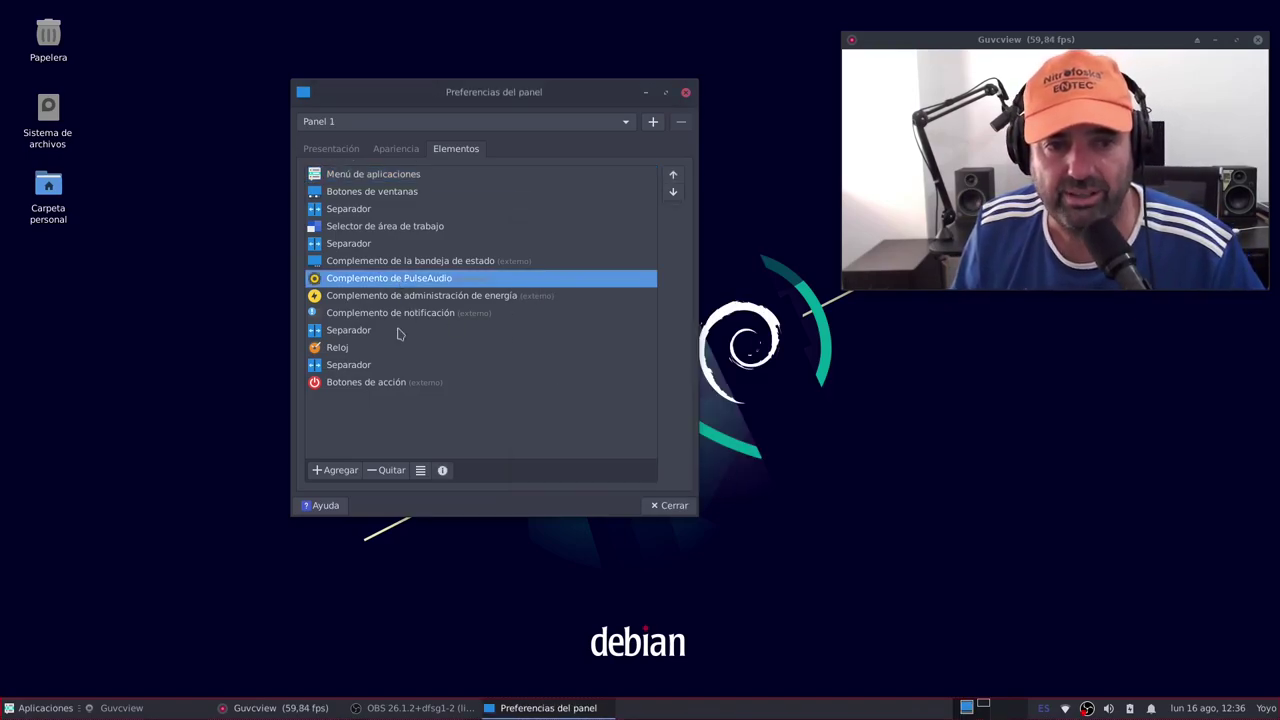
pyautogui.click(420, 470)
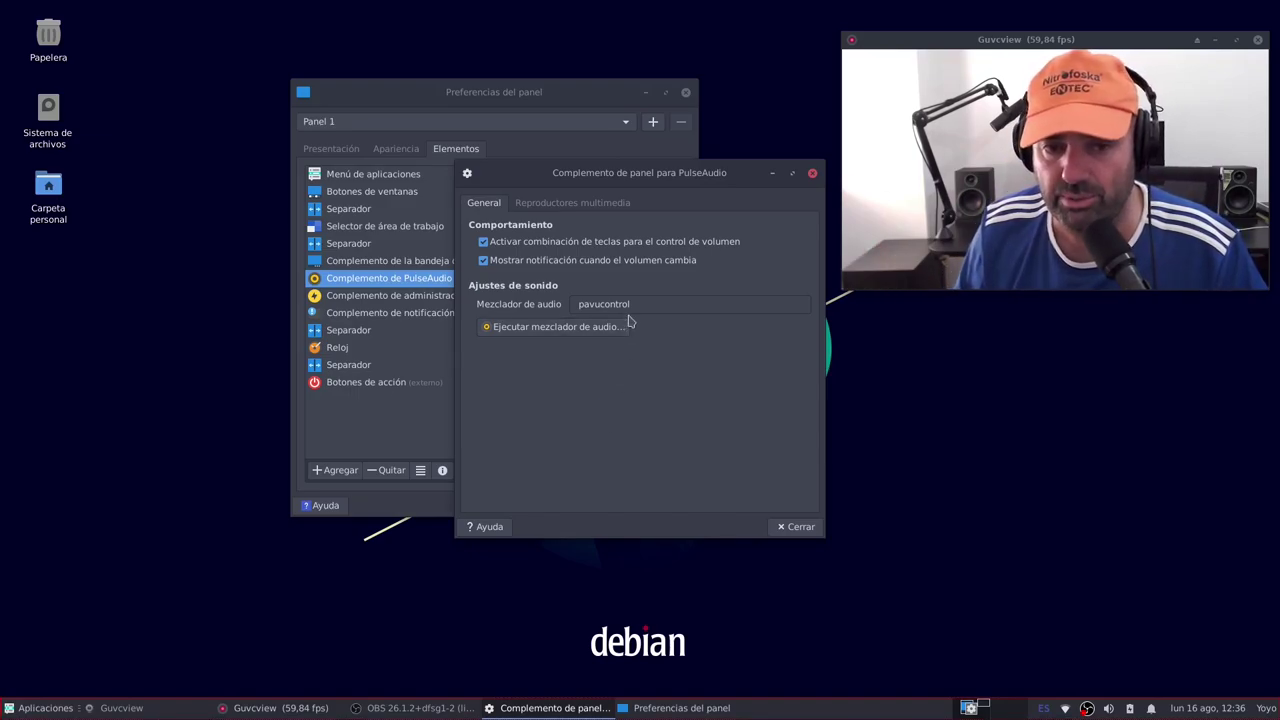
pyautogui.click(566, 204)
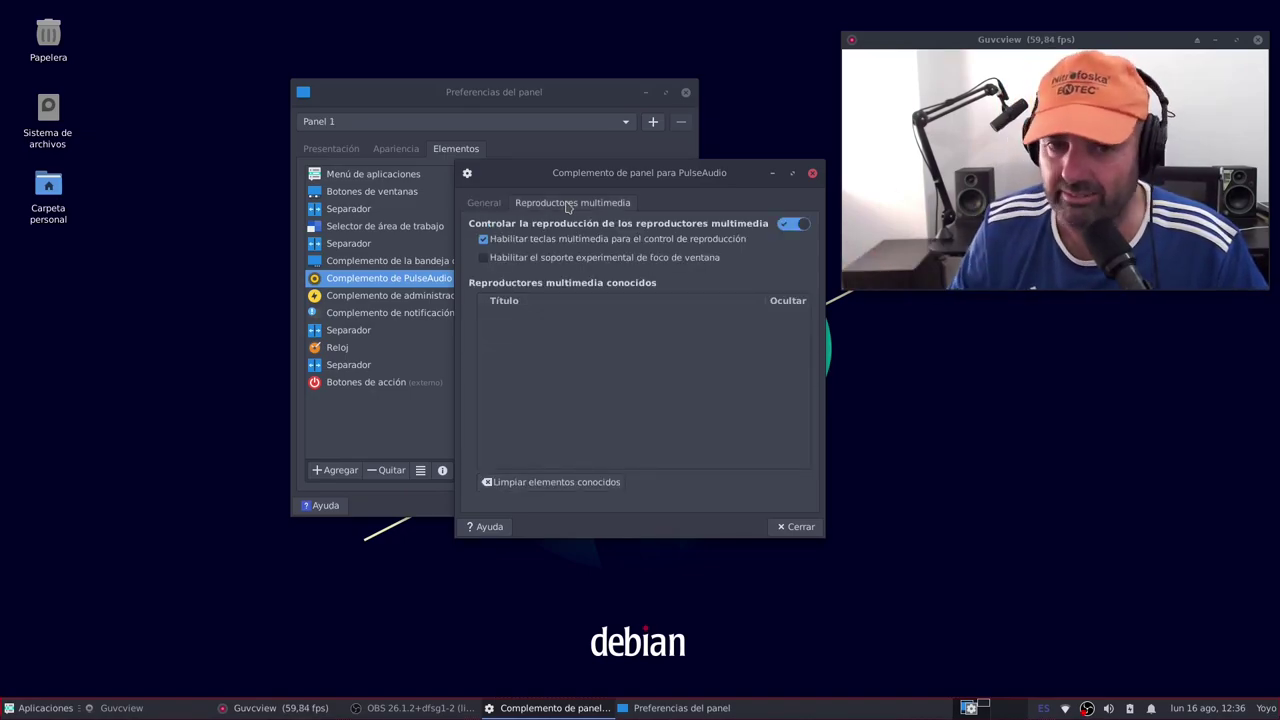
pyautogui.click(497, 206)
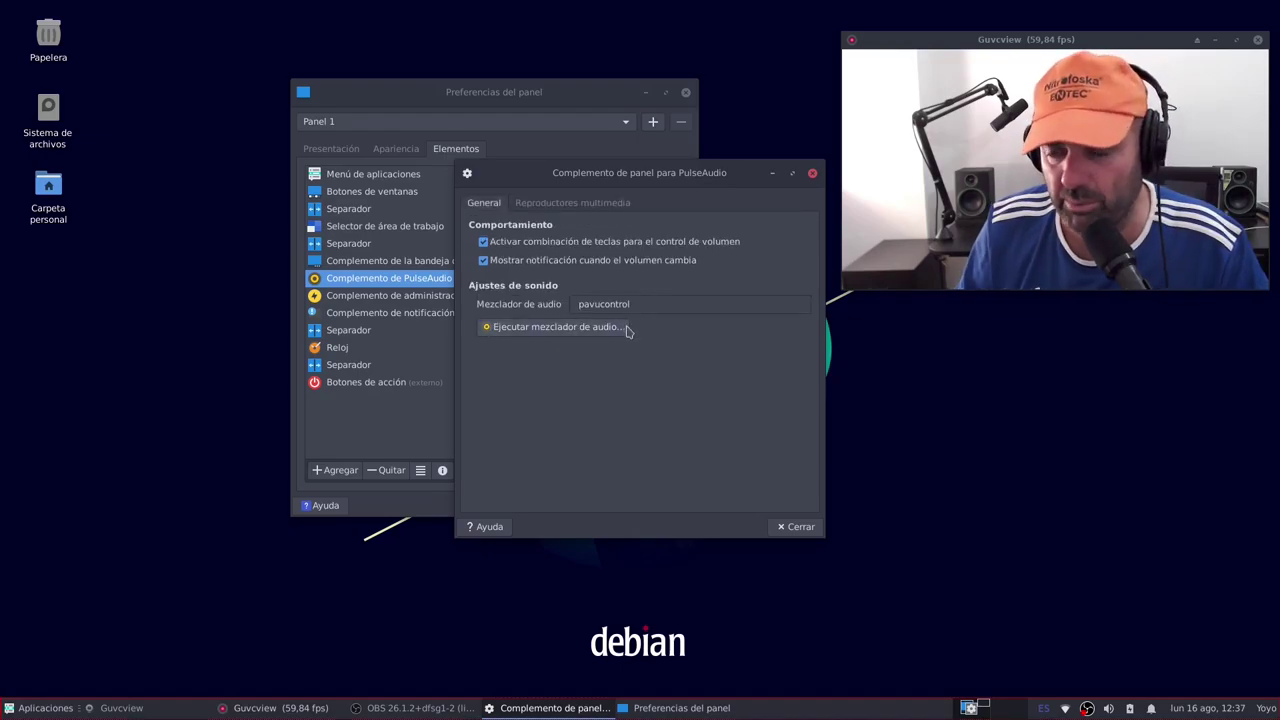
pyautogui.click(796, 527)
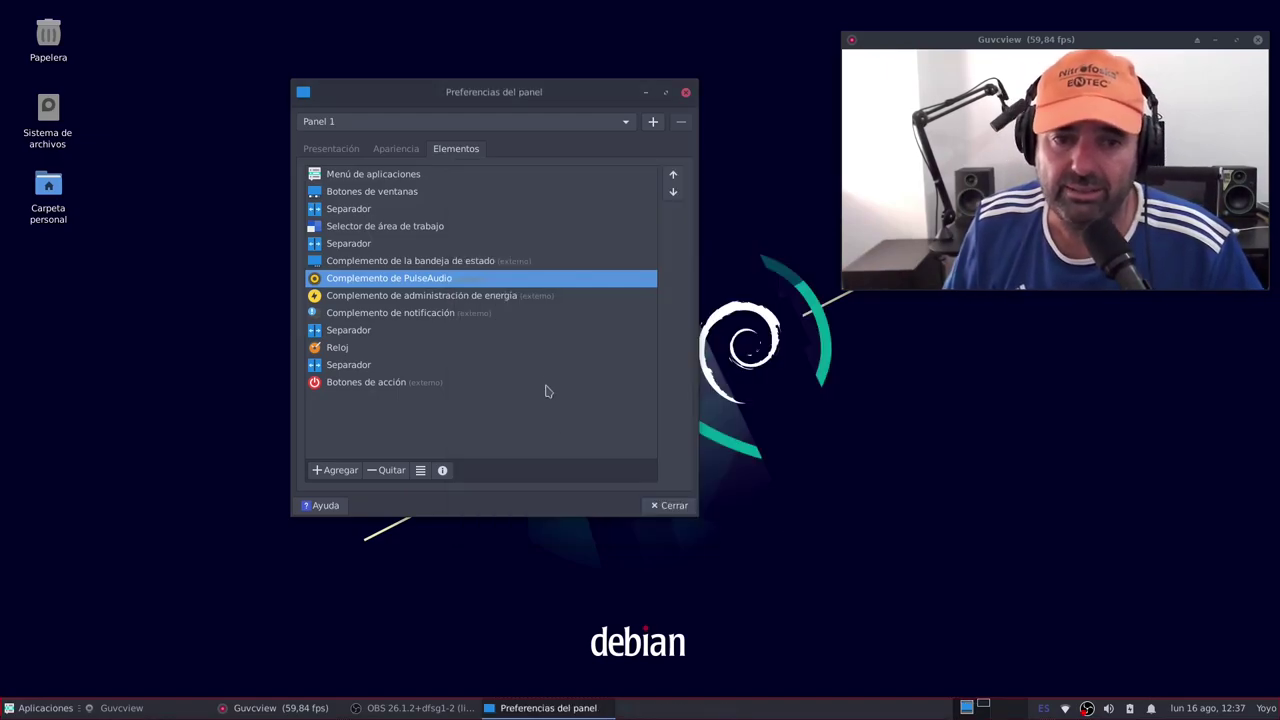
# - Review the settings of the power management panel plugin and close them without changes
pyautogui.click(404, 299)
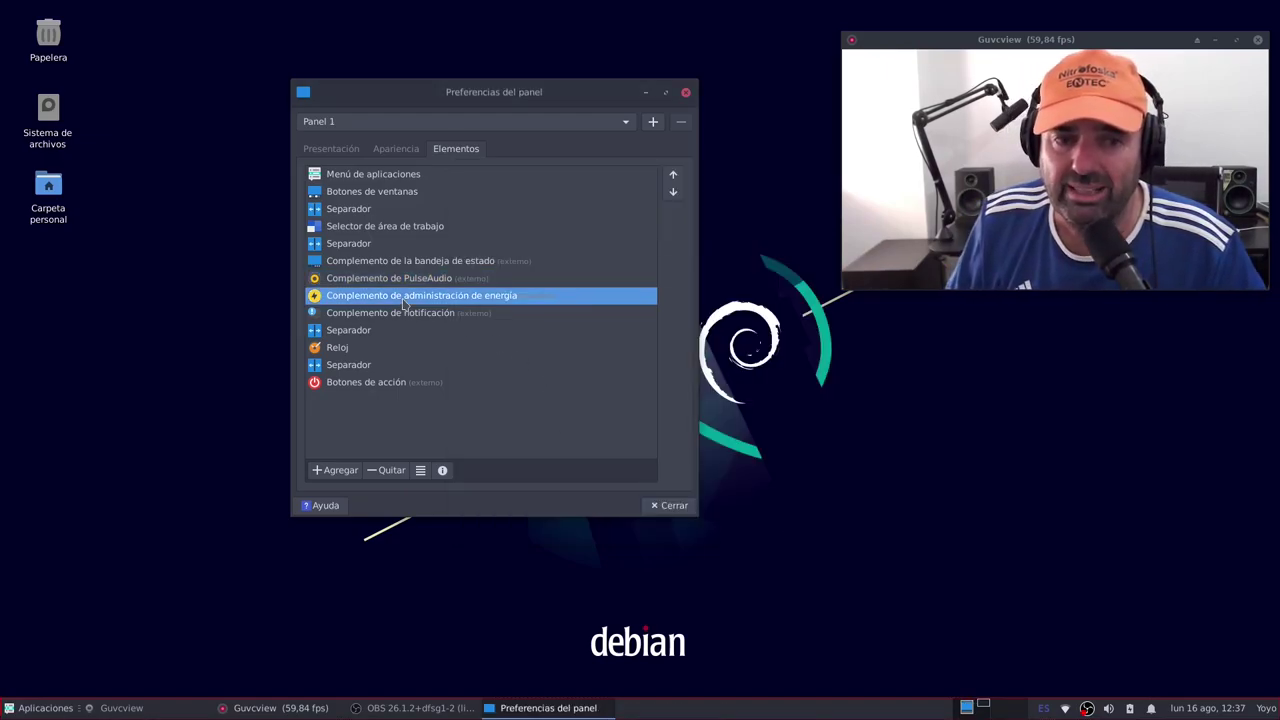
pyautogui.click(421, 471)
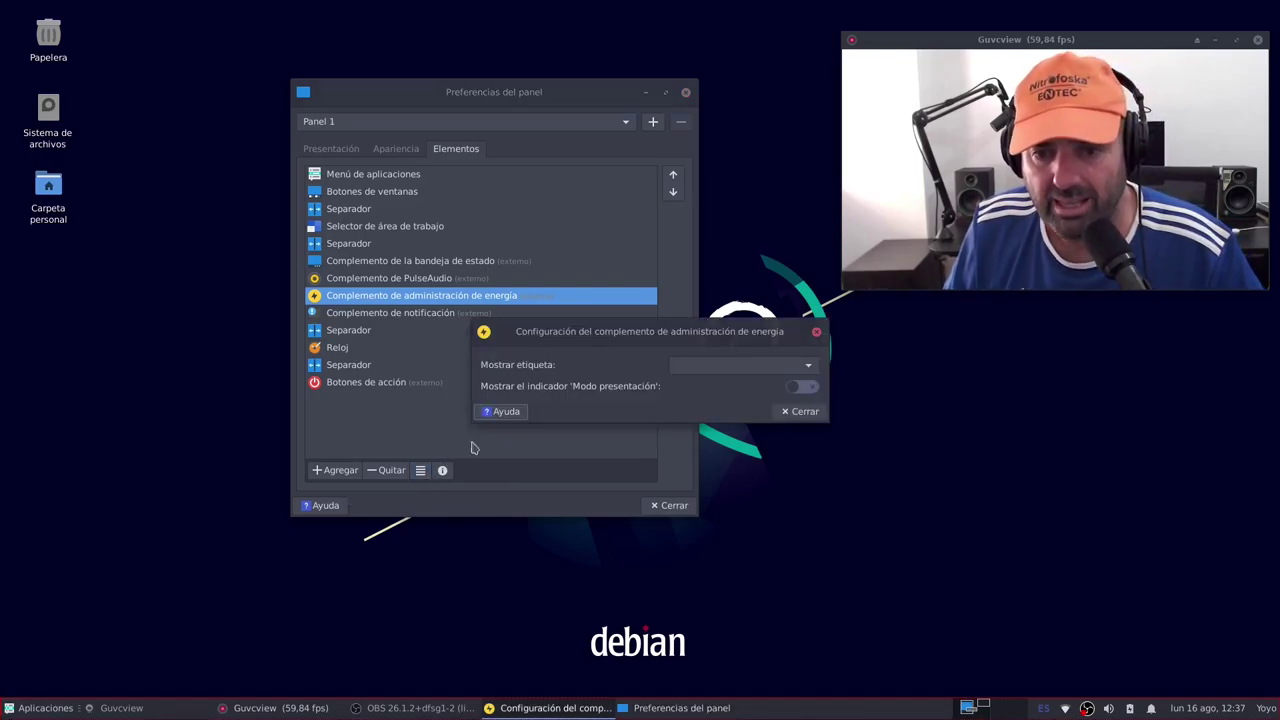
pyautogui.click(816, 333)
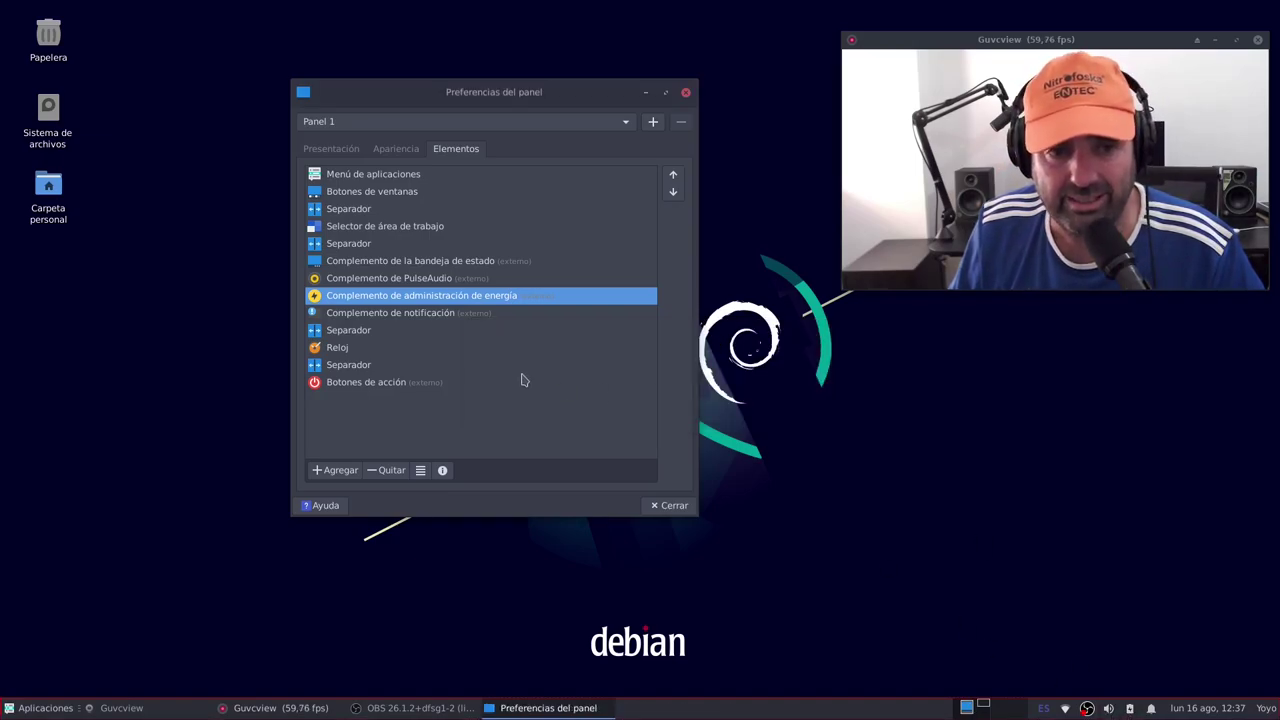
# - Set the notification panel plugin to show 4 notifications and close its settings
pyautogui.click(377, 316)
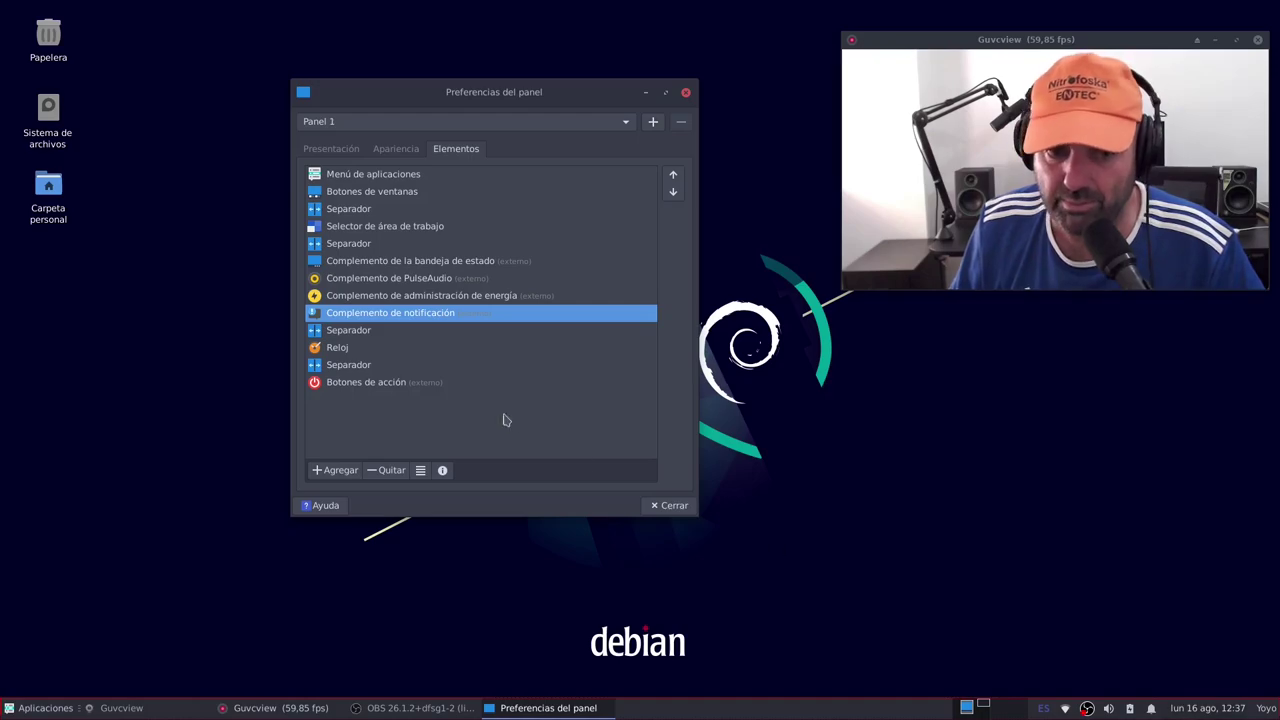
pyautogui.click(423, 477)
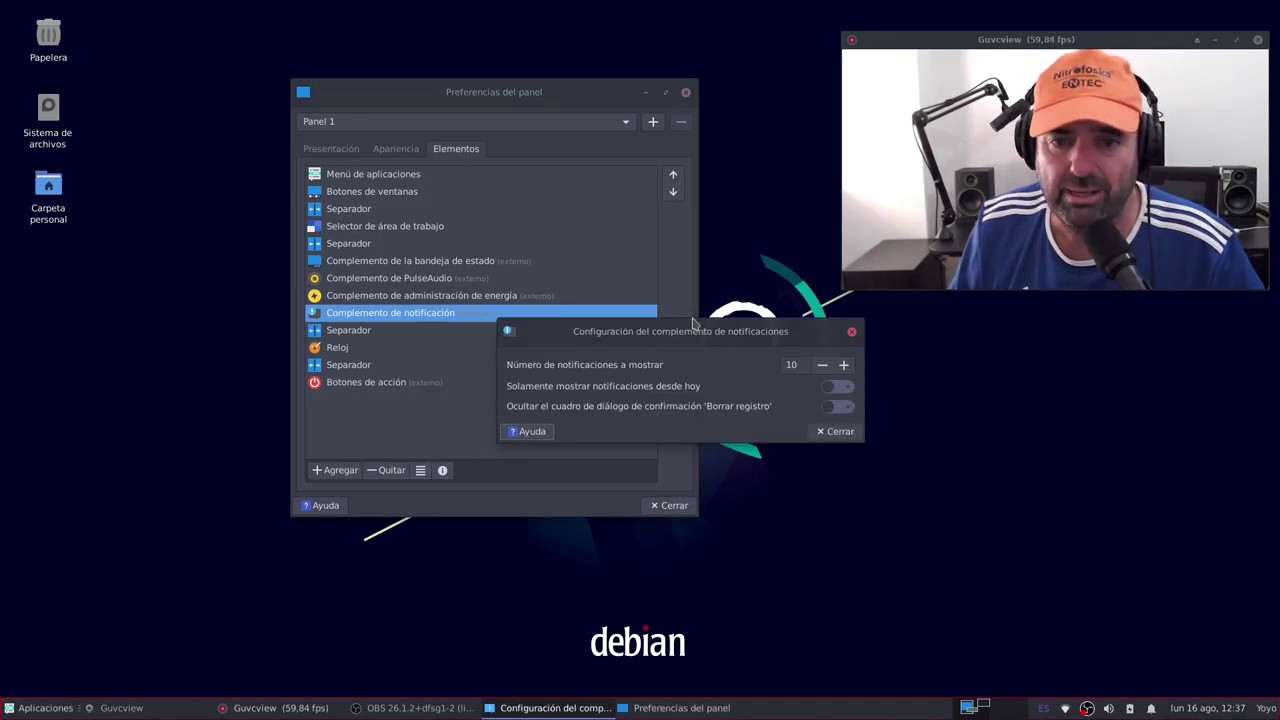
pyautogui.moveTo(689, 325); pyautogui.dragTo(668, 252)
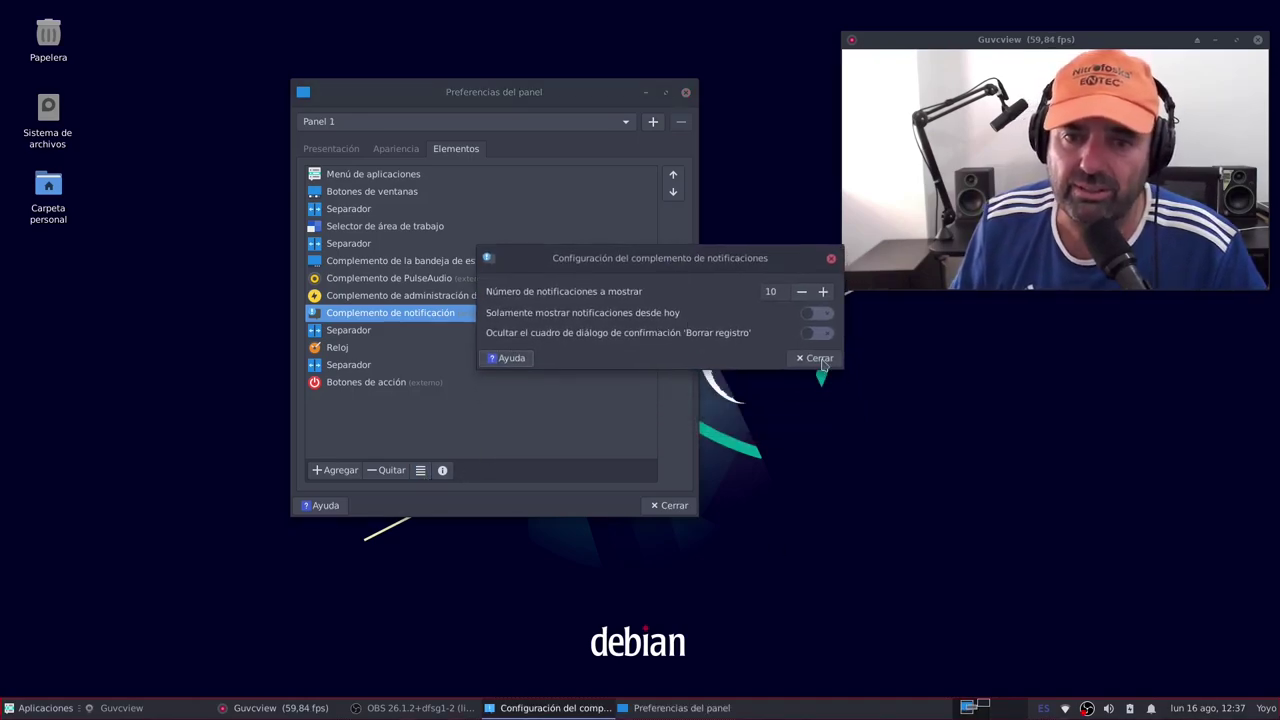
pyautogui.moveTo(838, 364); pyautogui.dragTo(904, 496)
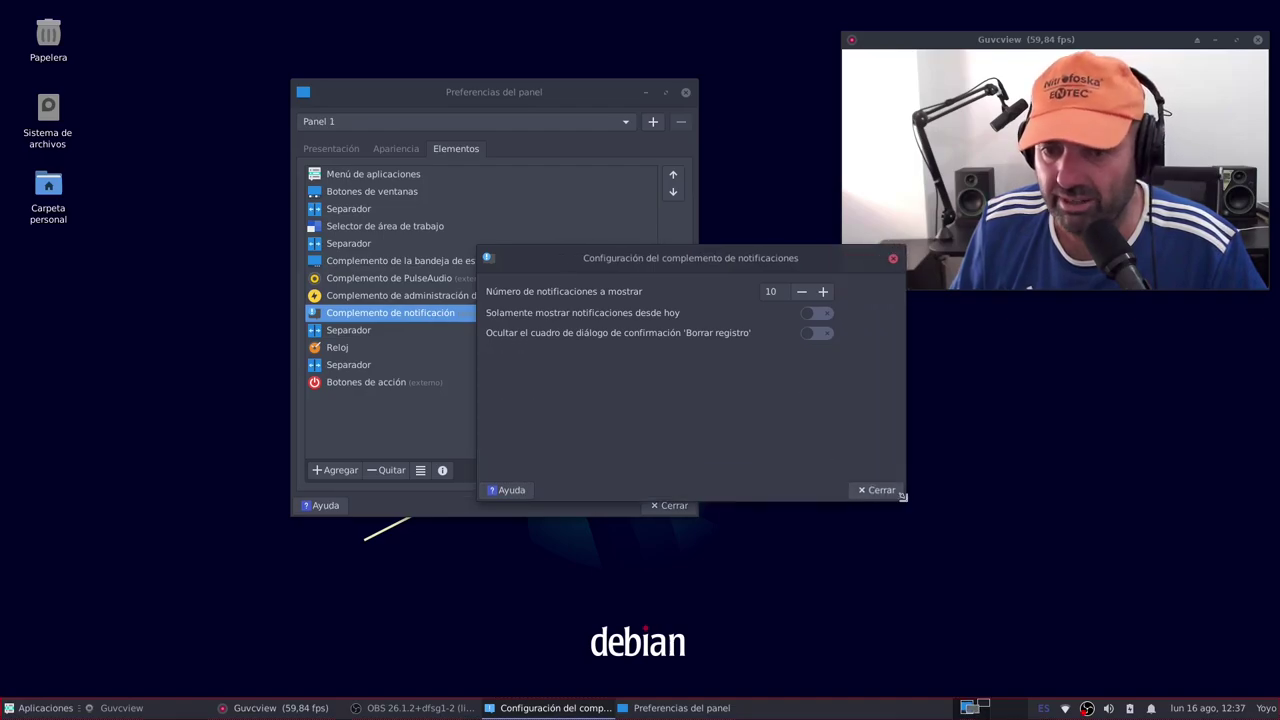
pyautogui.click(802, 292)
pyautogui.click(802, 294)
pyautogui.click(802, 294)
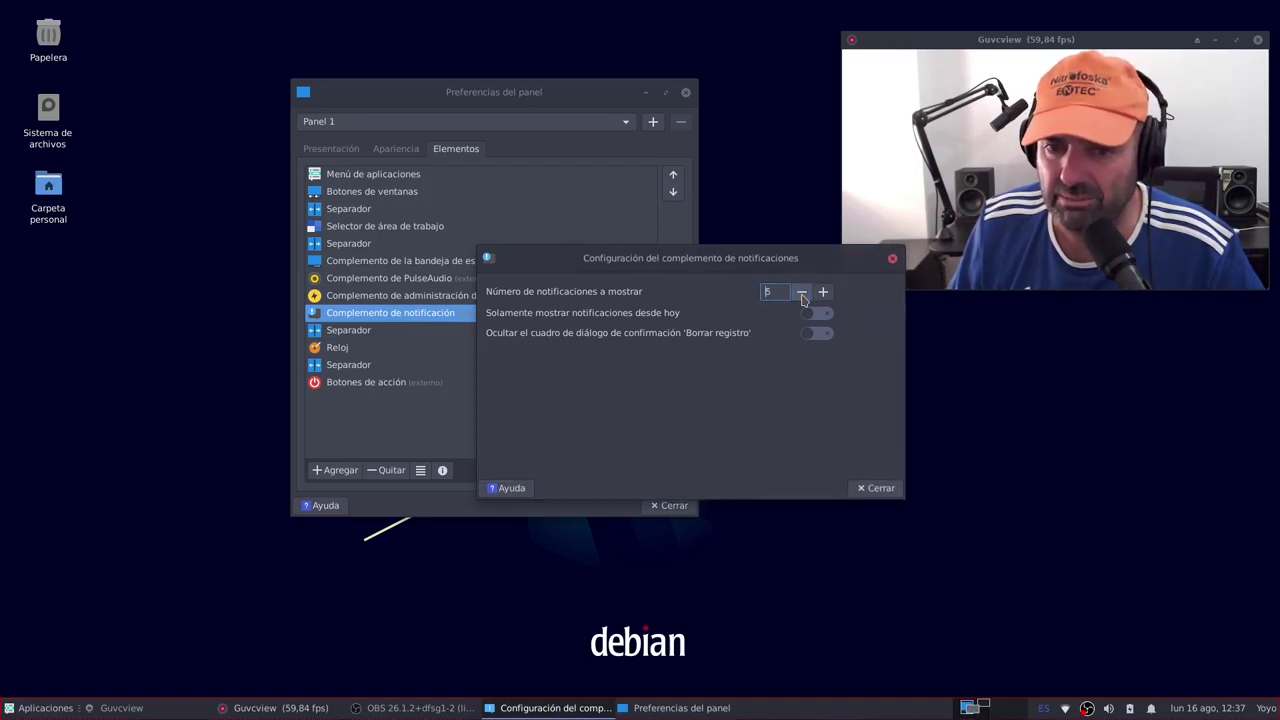
pyautogui.click(802, 294)
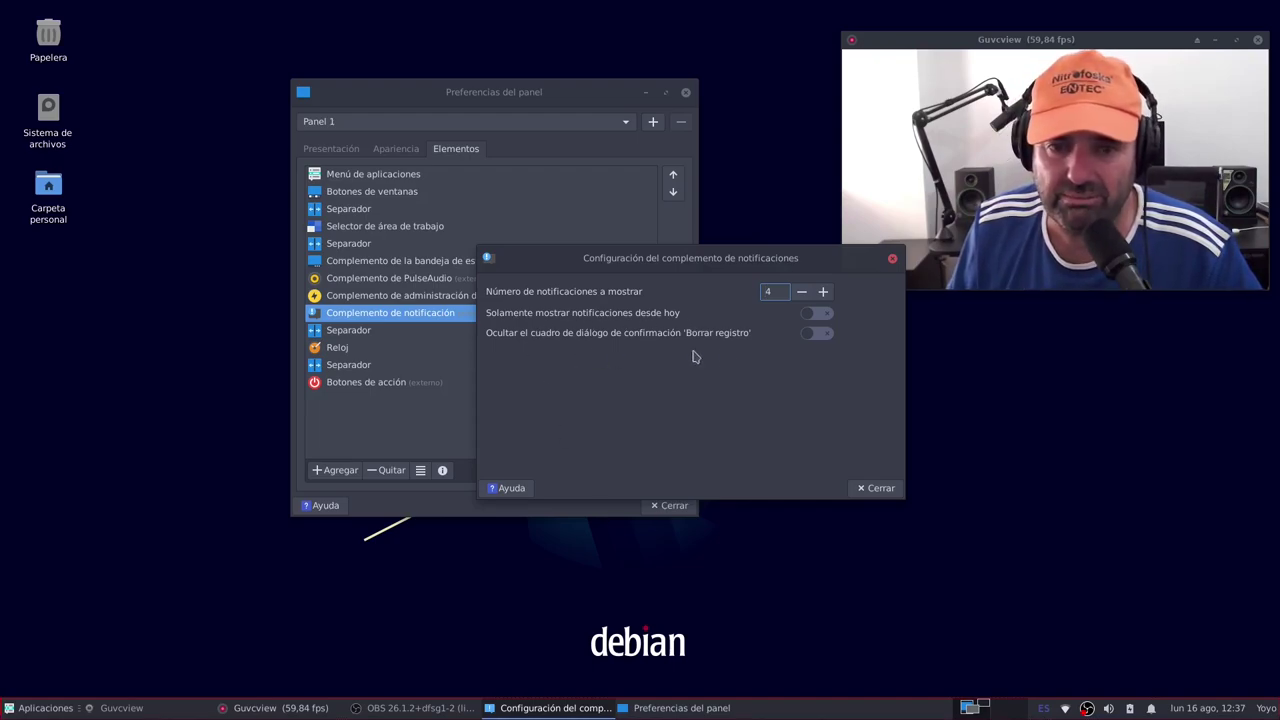
pyautogui.click(876, 488)
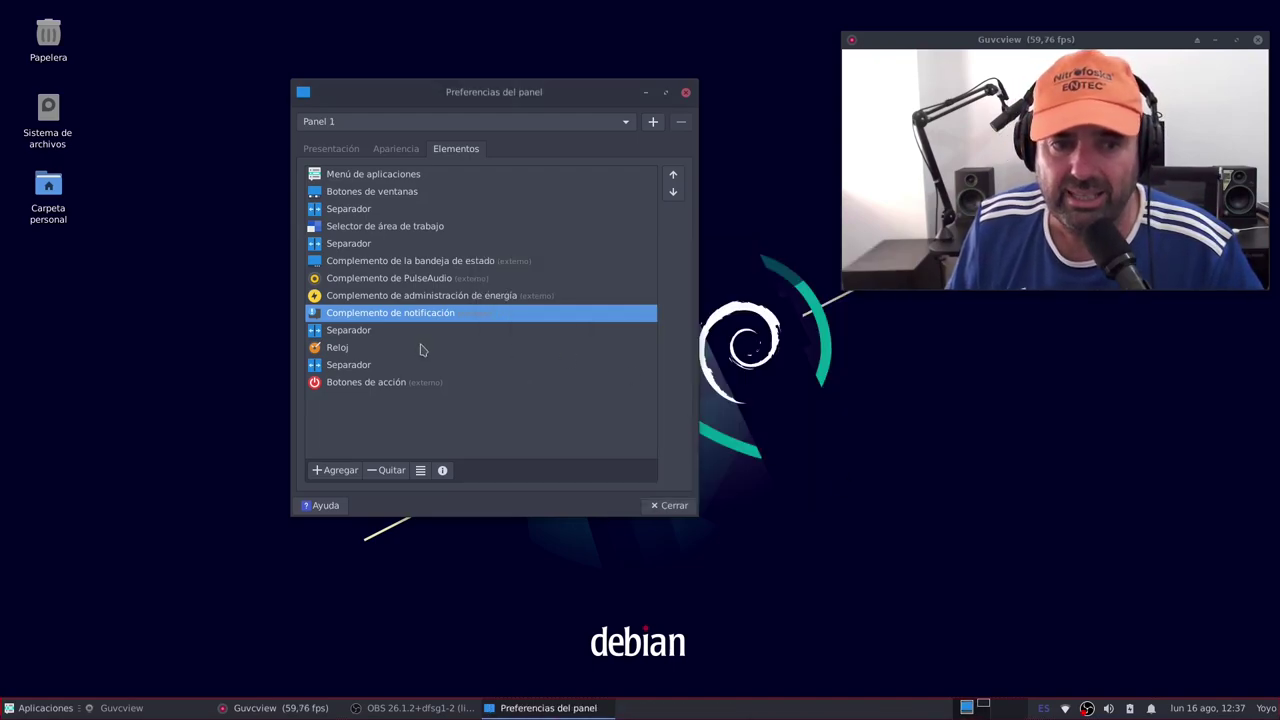
# - Review the time zone and format settings of the Reloj panel item and close them without changes
pyautogui.click(346, 350)
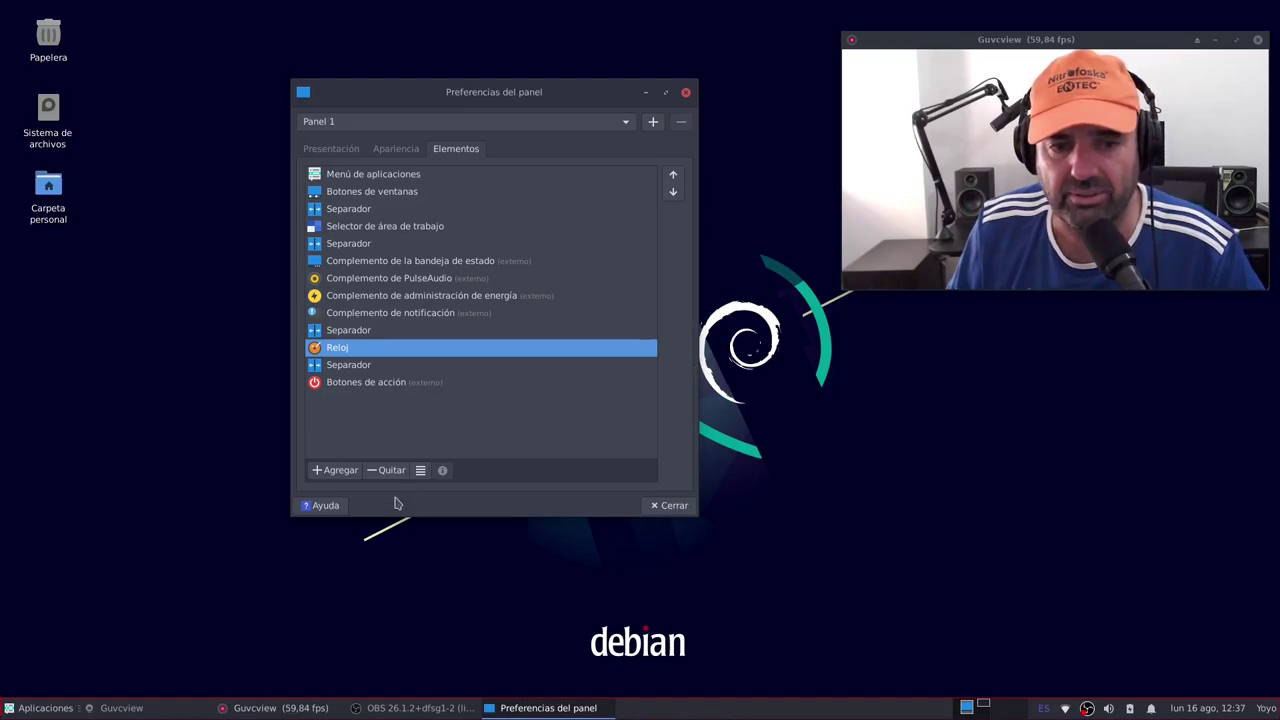
pyautogui.click(420, 470)
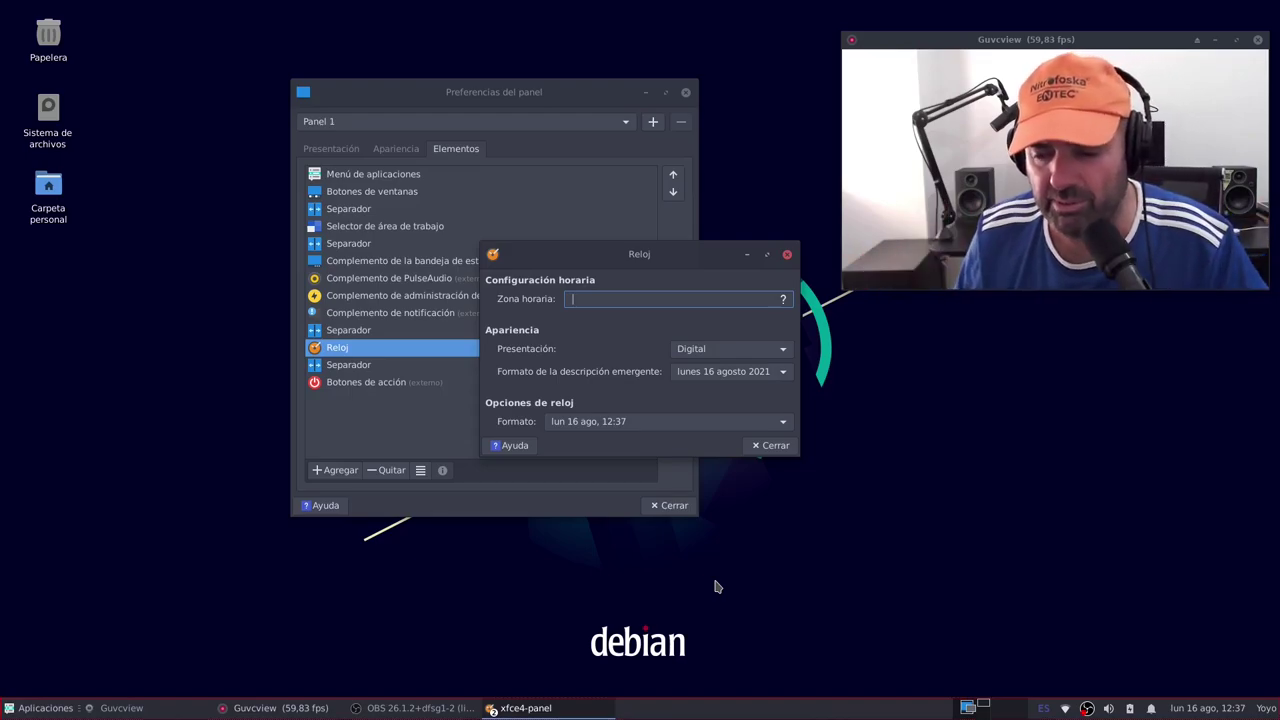
pyautogui.click(787, 254)
# - Open the properties of the Botones de acción panel item, enlarge the window and view the session menu's entries
pyautogui.click(359, 382)
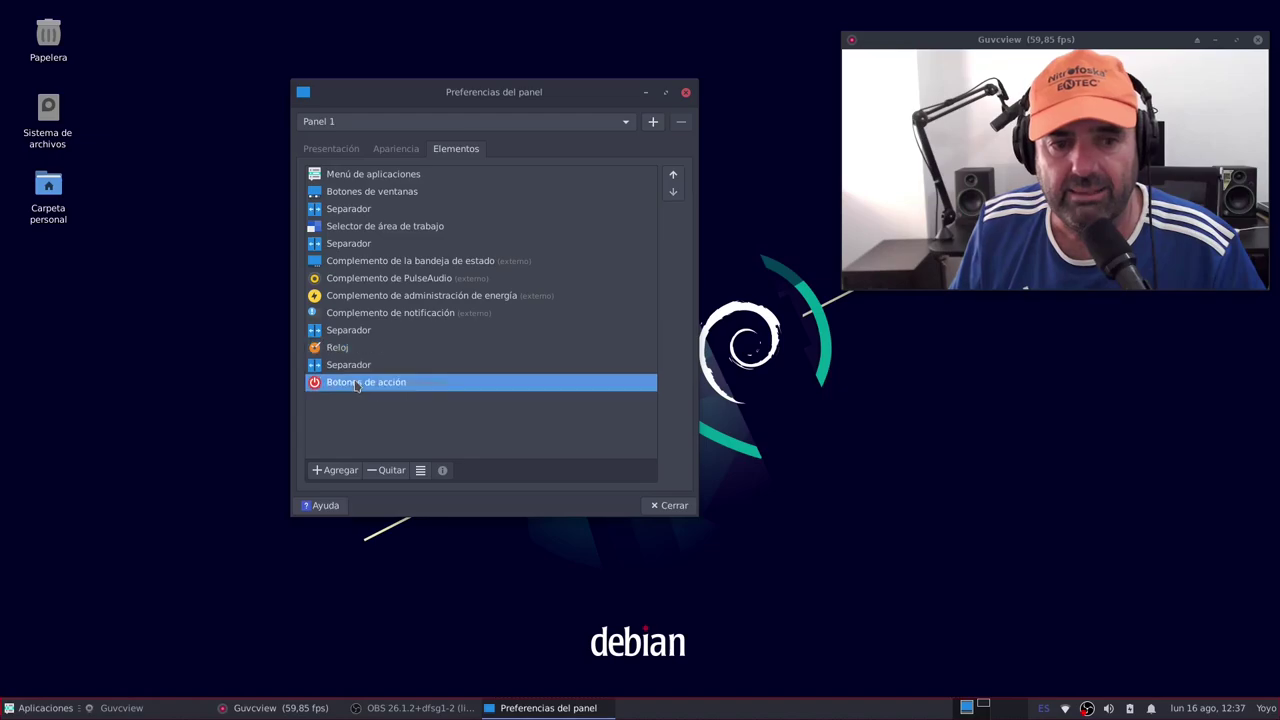
pyautogui.click(421, 471)
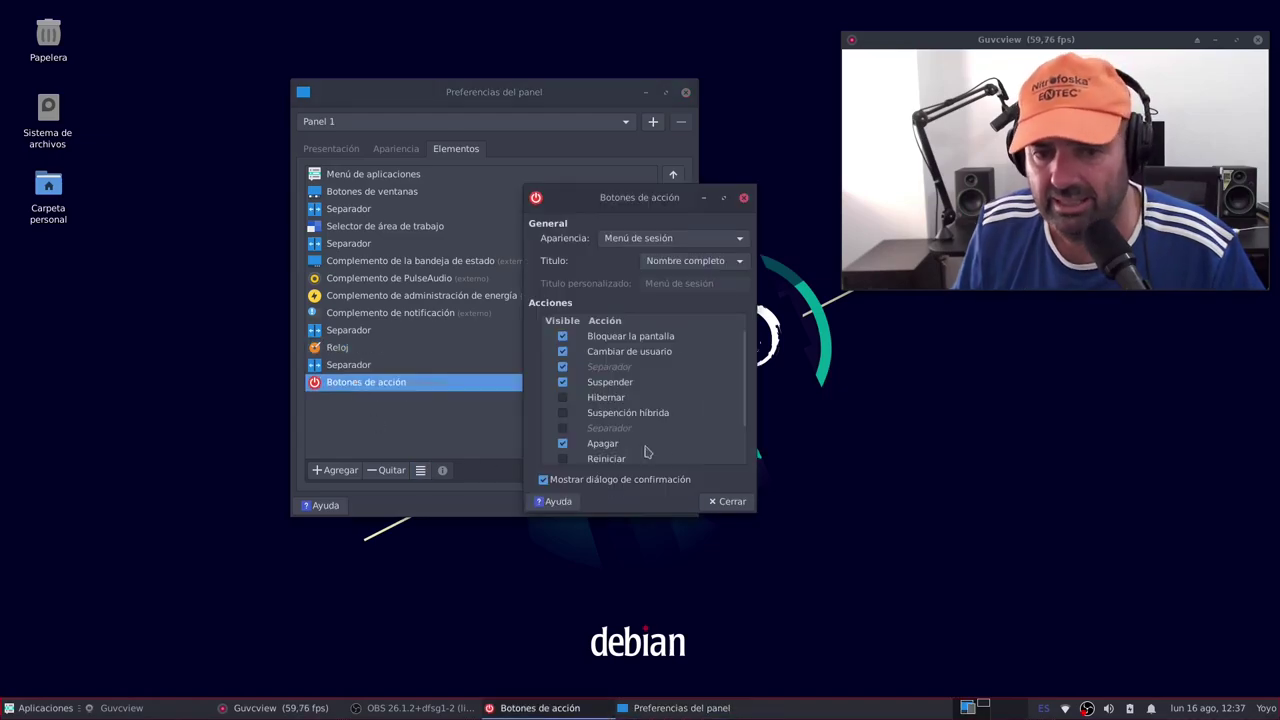
pyautogui.moveTo(757, 514); pyautogui.dragTo(848, 629)
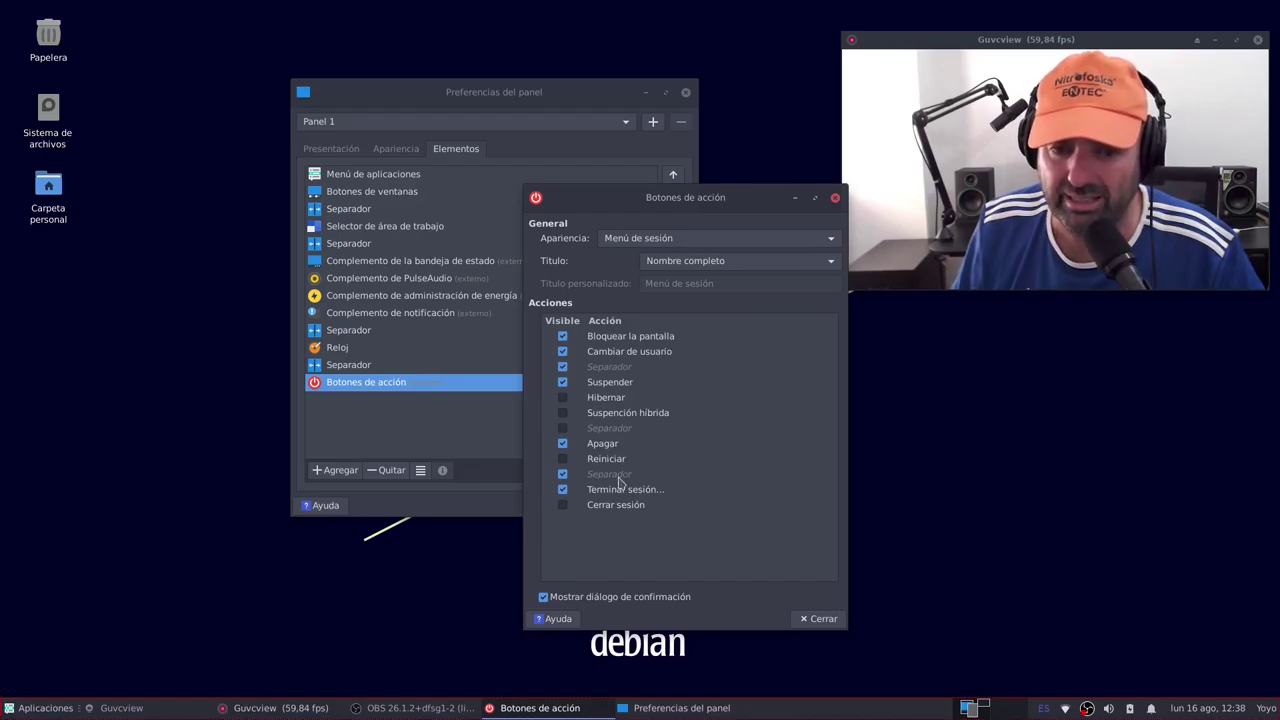
pyautogui.click(1264, 708)
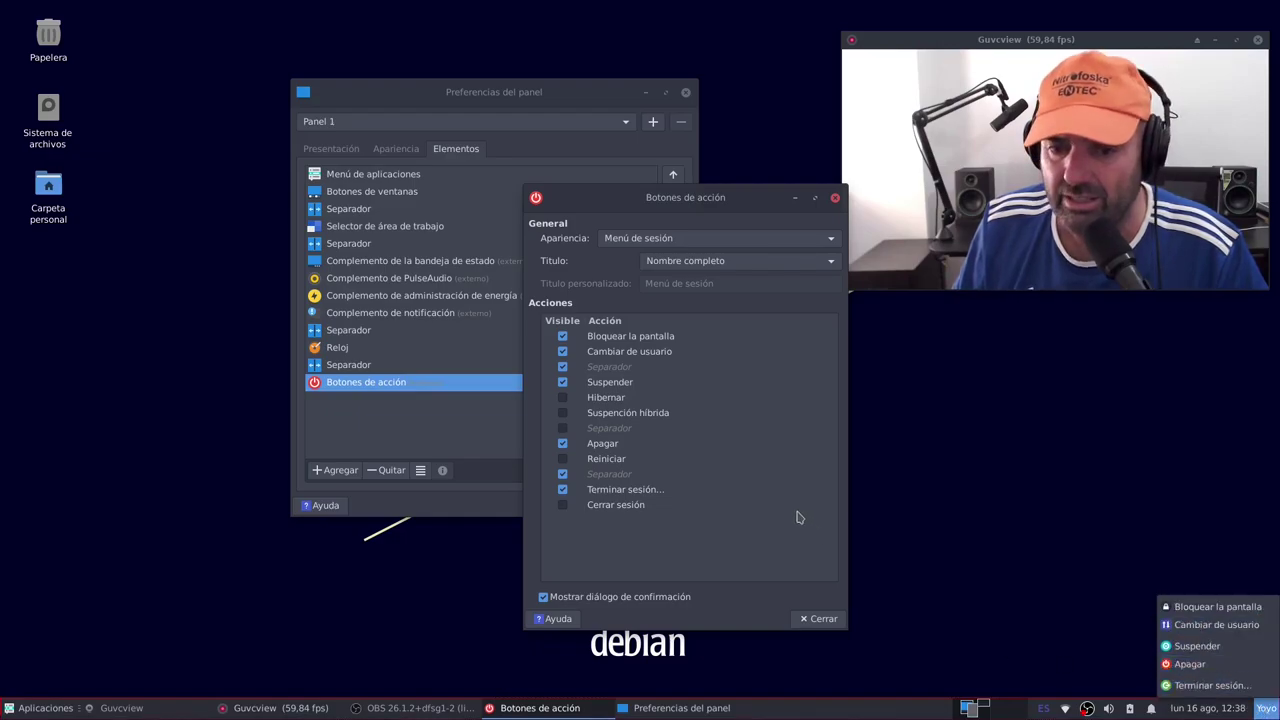
pyautogui.click(723, 437)
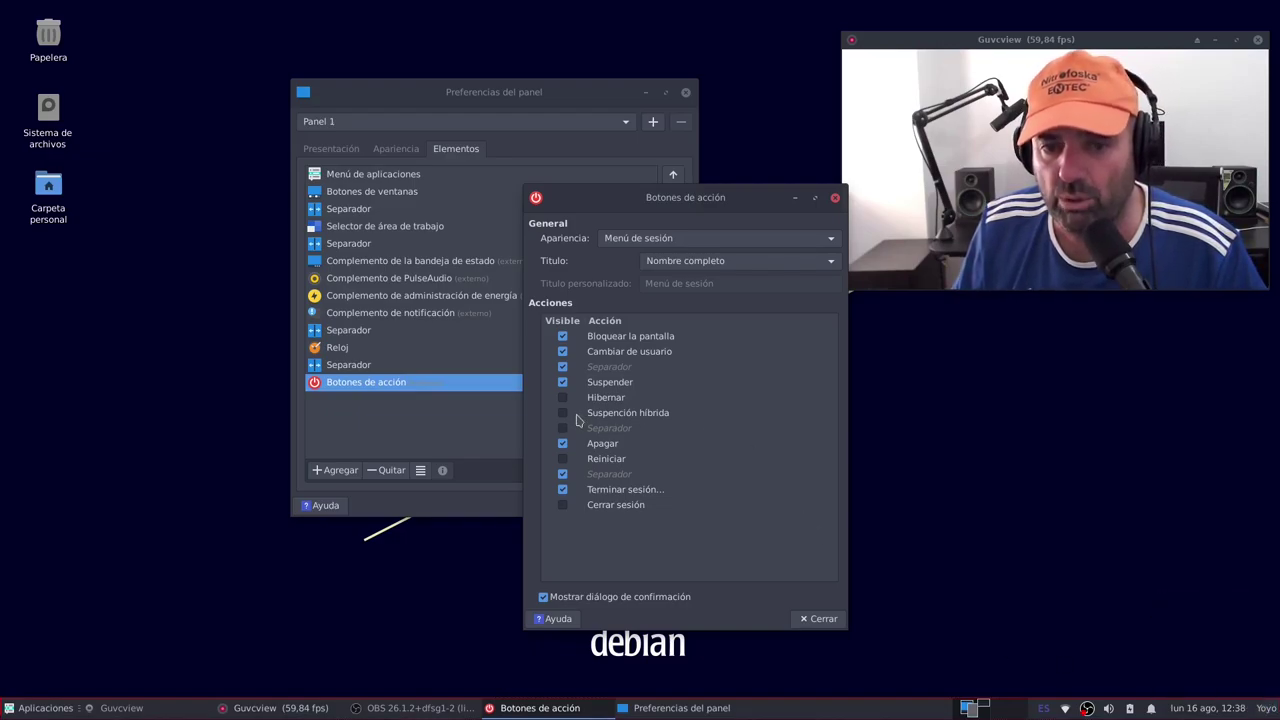
# - Hide the Bloquear la pantalla and Cambiar de usuario actions, checking the session menu after each change
pyautogui.click(563, 337)
pyautogui.click(1268, 708)
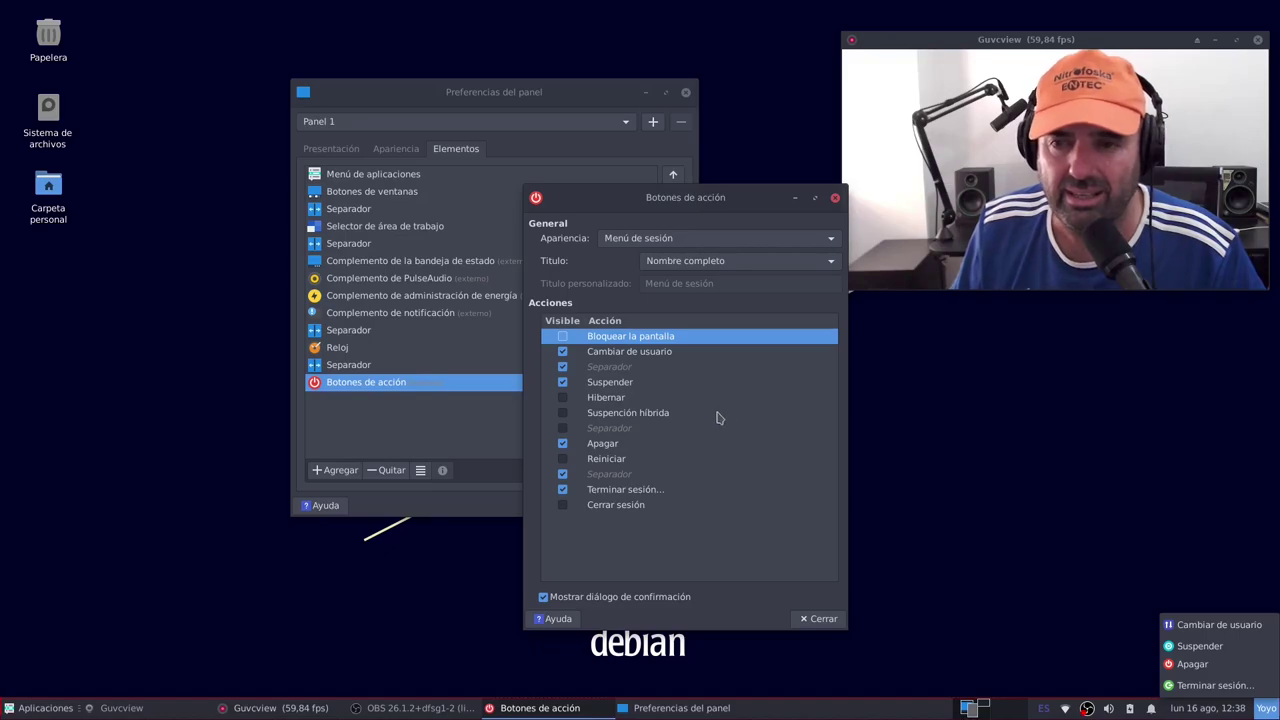
pyautogui.click(563, 352)
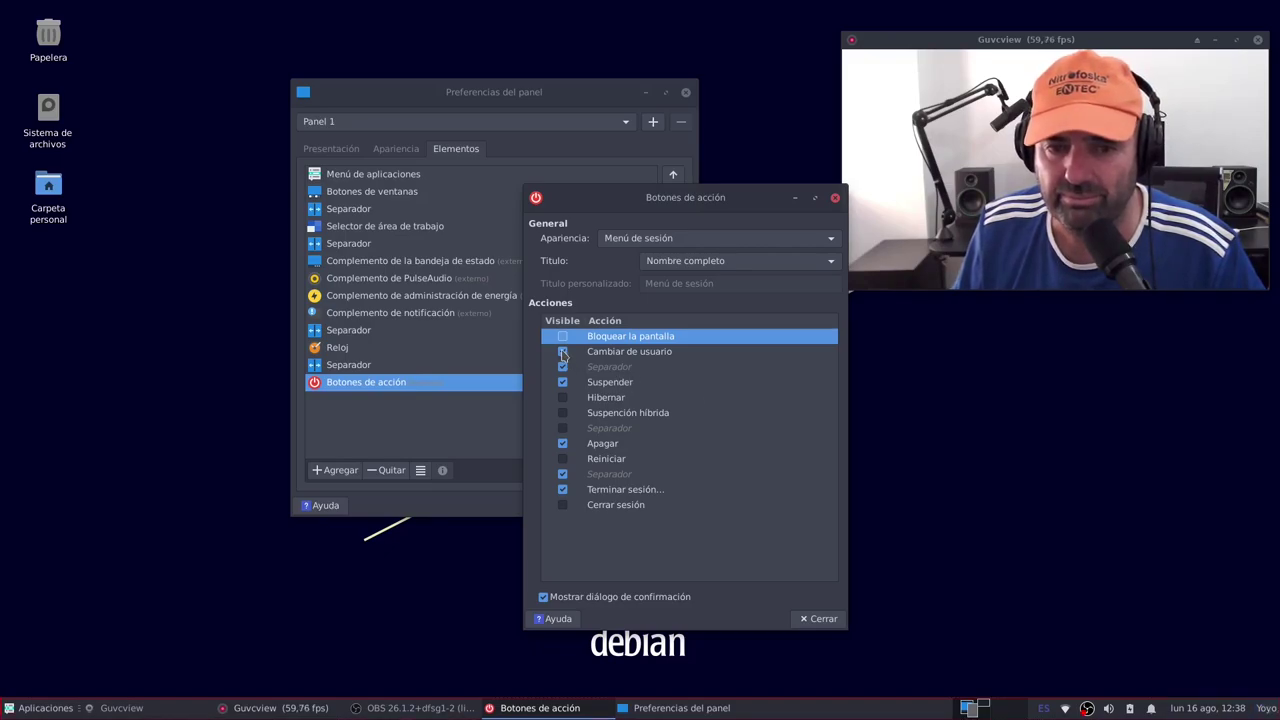
pyautogui.click(563, 352)
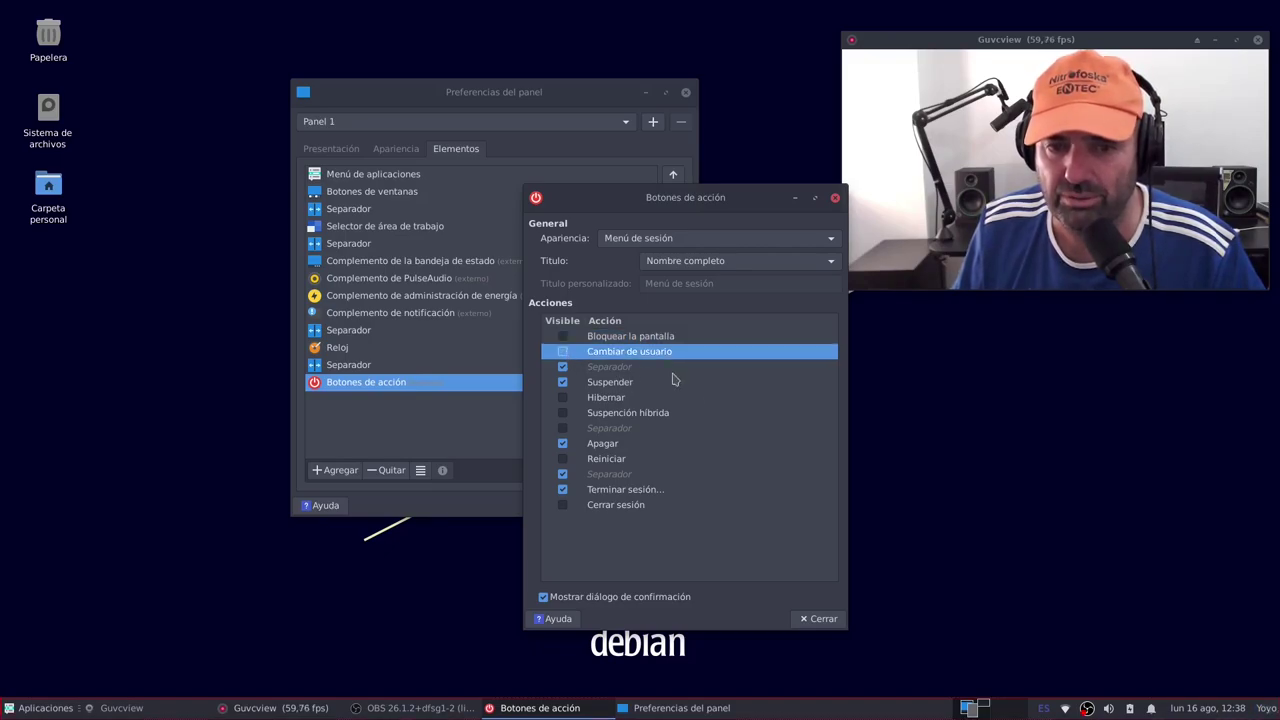
pyautogui.click(1272, 708)
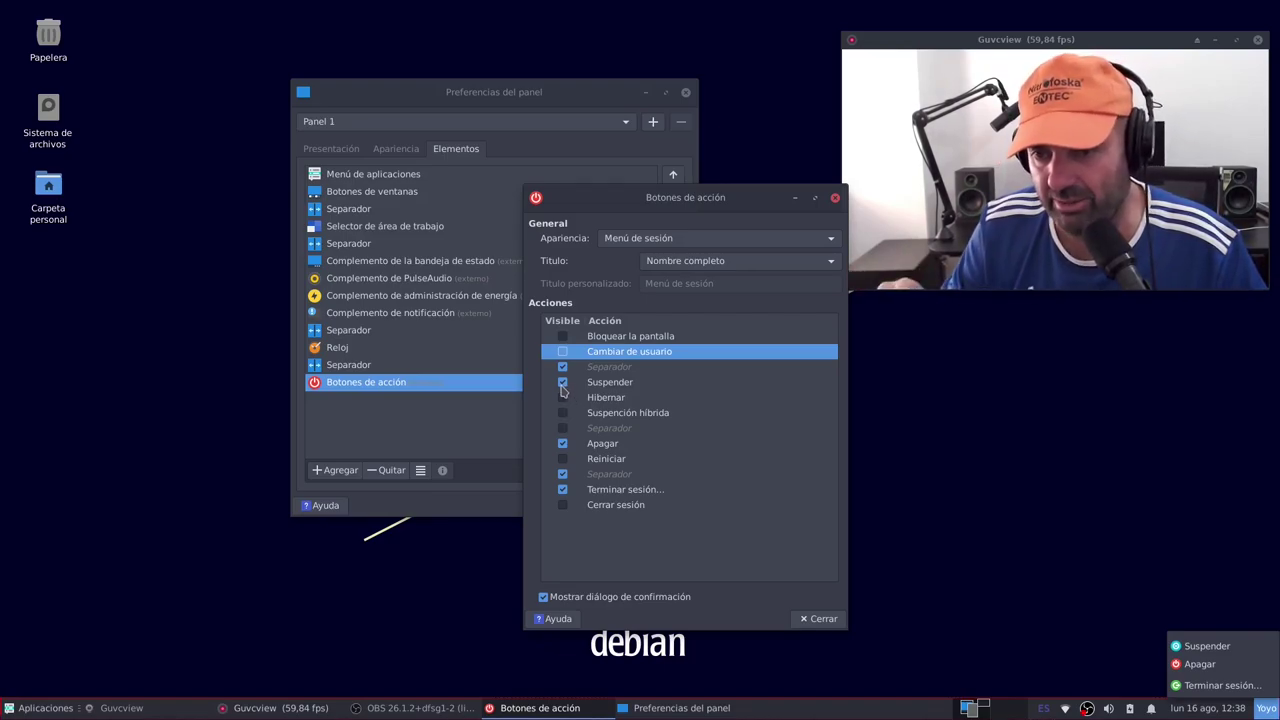
pyautogui.press('Escape')
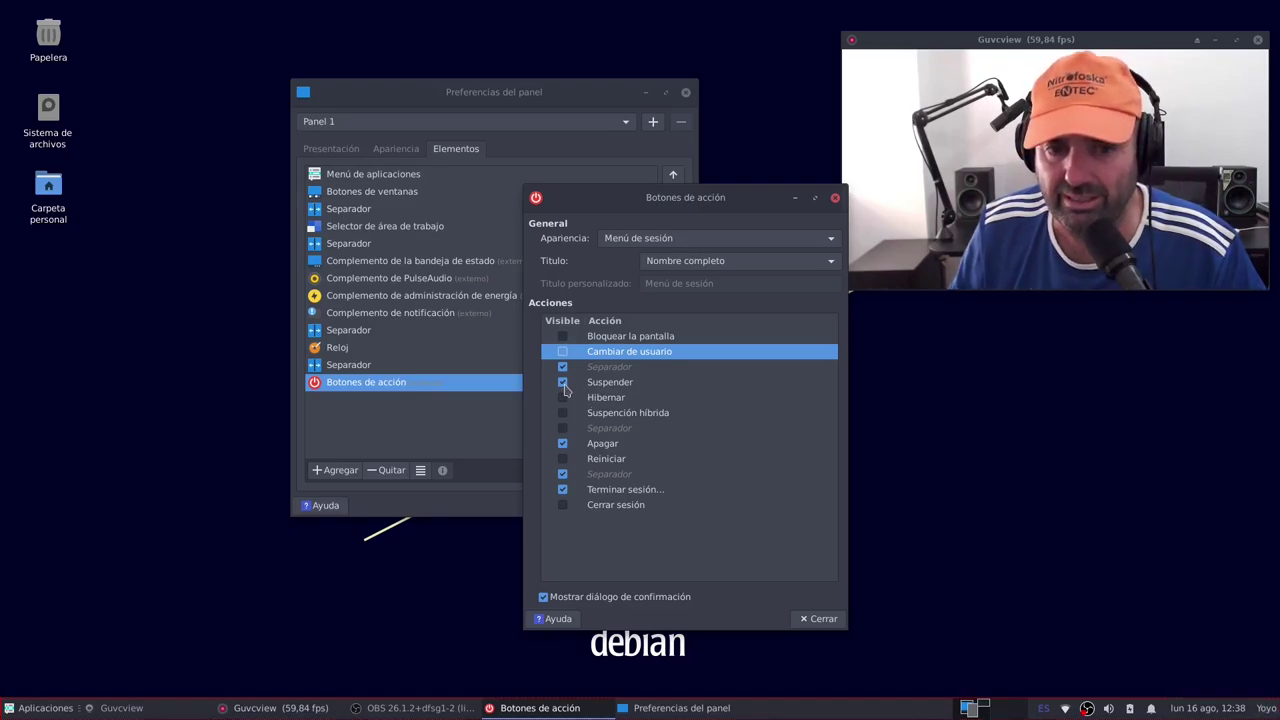
# - Hide the Suspender action and make Reiniciar visible, checking the session menu after each change
pyautogui.click(563, 383)
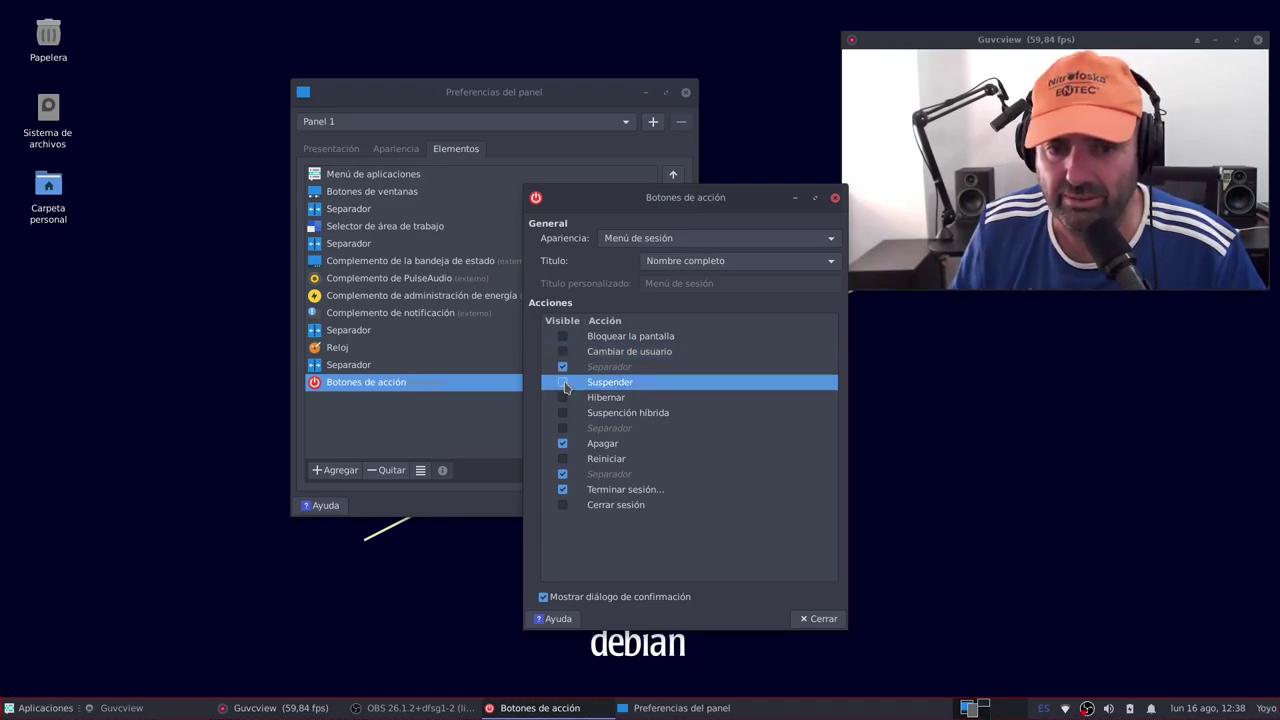
pyautogui.click(1264, 708)
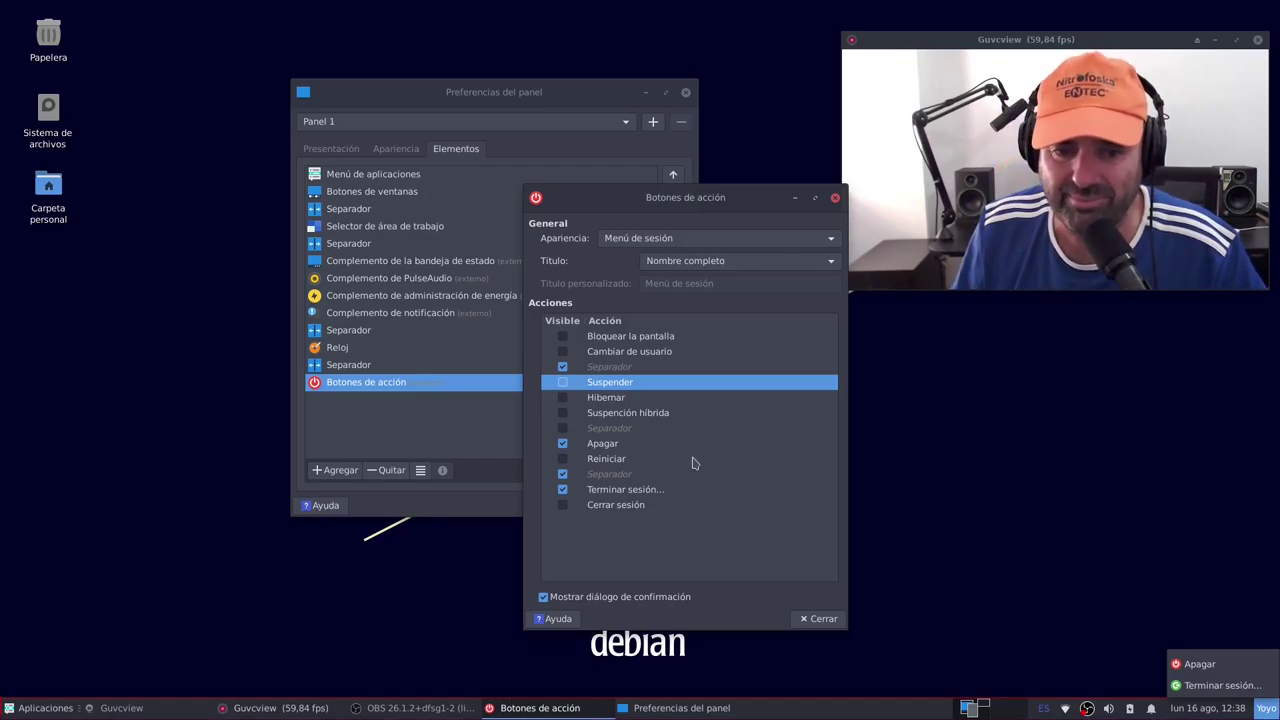
pyautogui.click(562, 459)
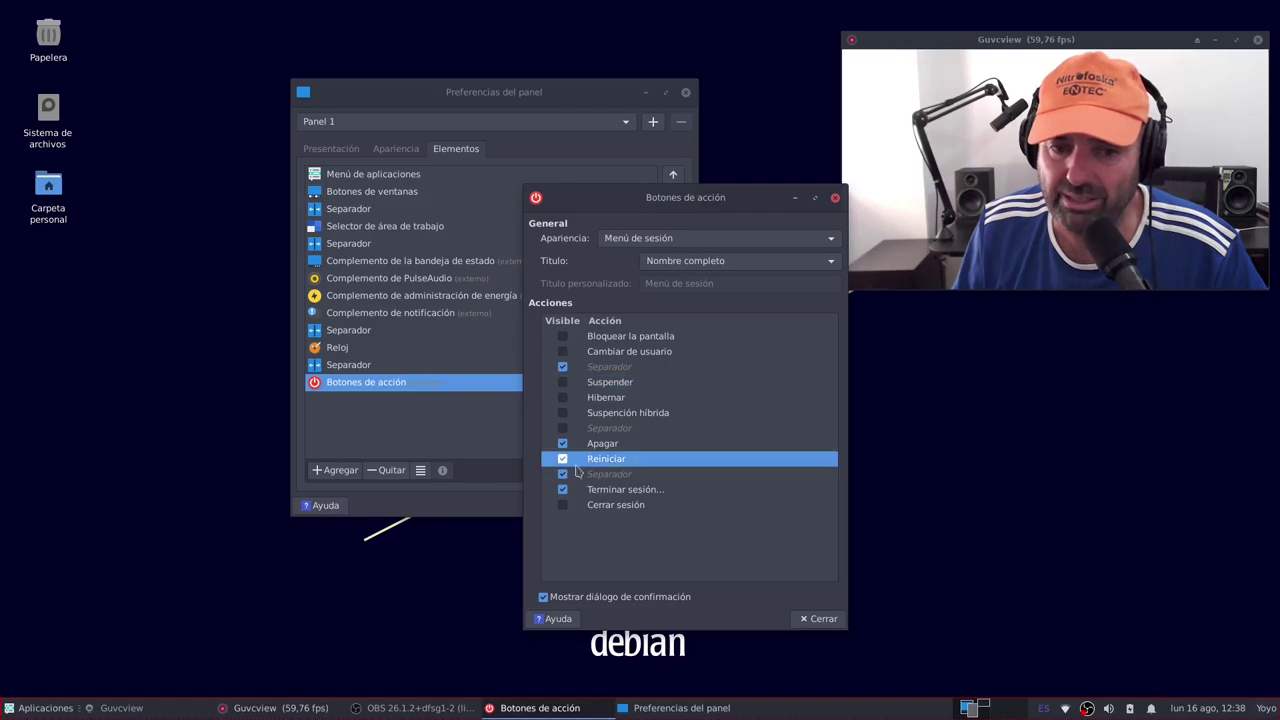
pyautogui.click(1266, 710)
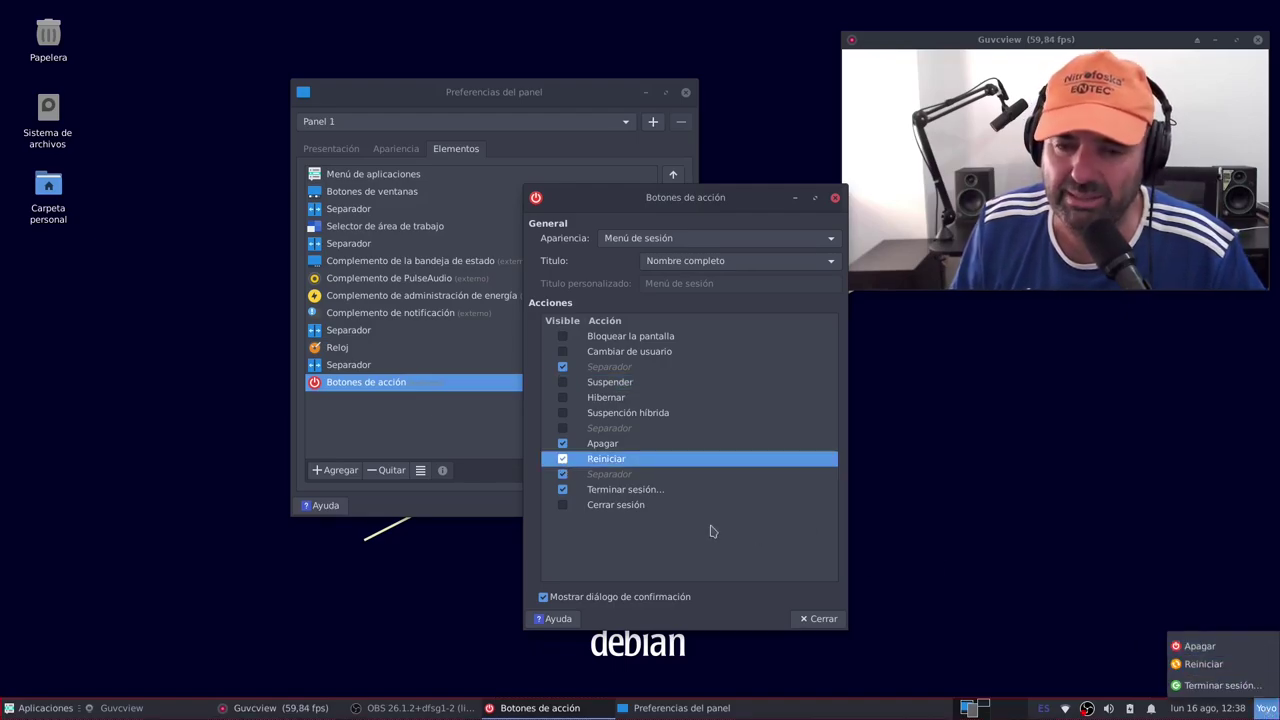
# - Hide the Terminar sesión action and close the Botones de acción settings
pyautogui.click(565, 495)
pyautogui.click(563, 490)
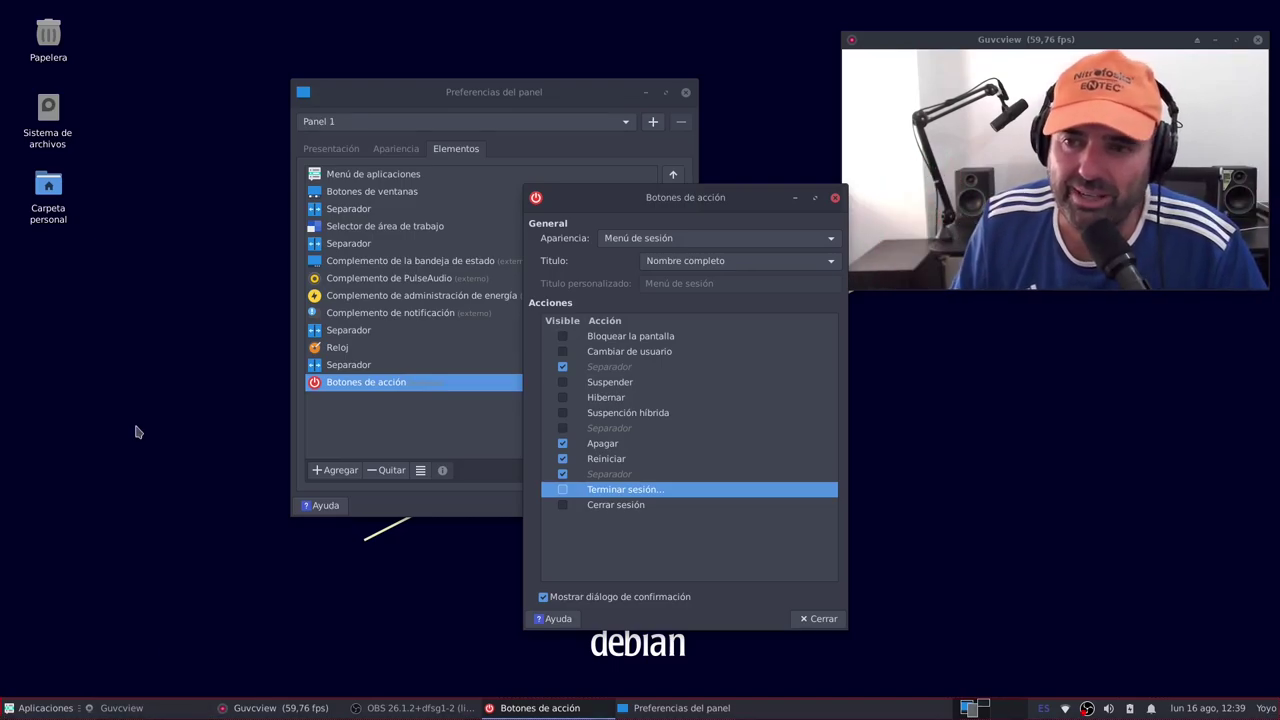
pyautogui.moveTo(635, 195); pyautogui.dragTo(538, 190)
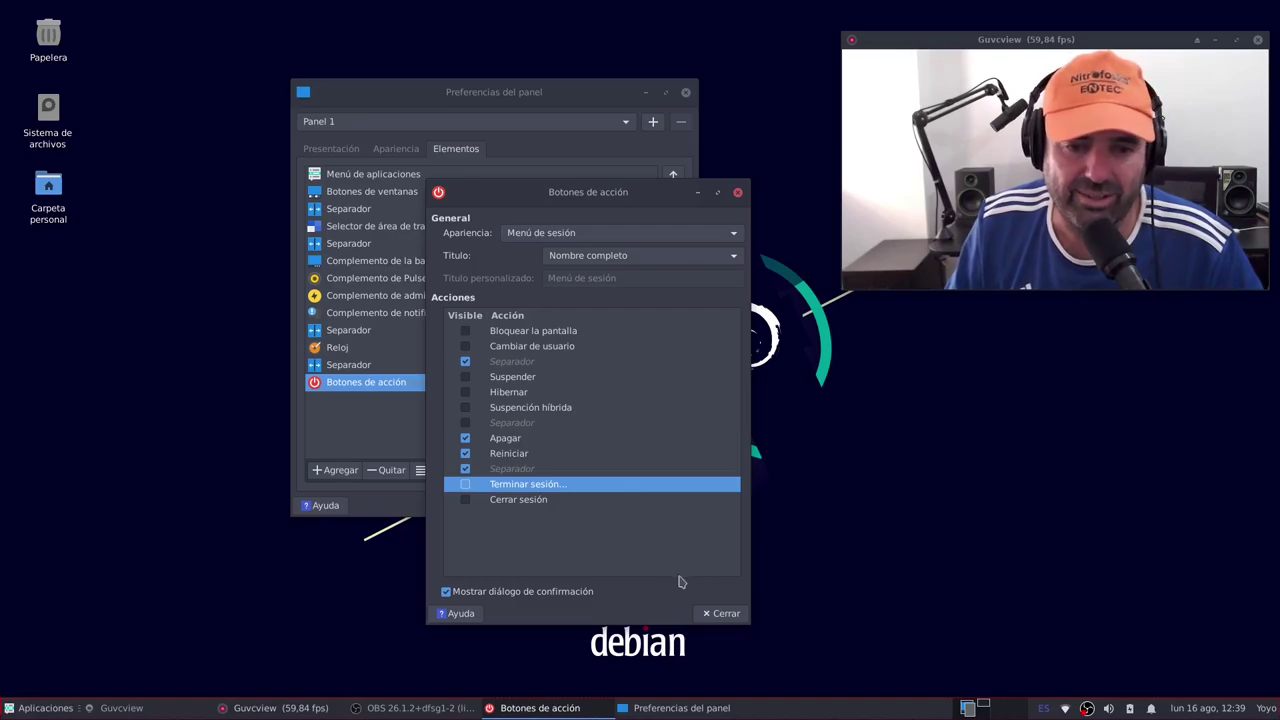
pyautogui.click(716, 613)
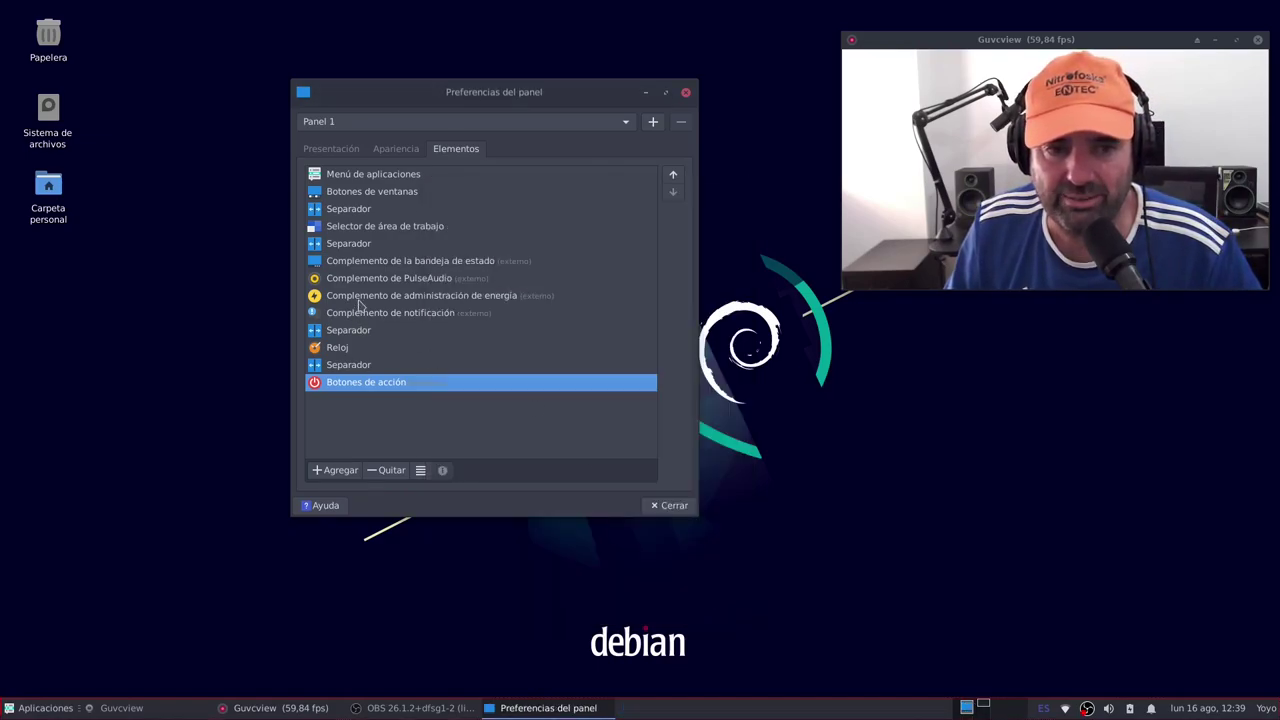
# - Review the label options of the power management plugin and close its settings without choosing any
pyautogui.click(364, 298)
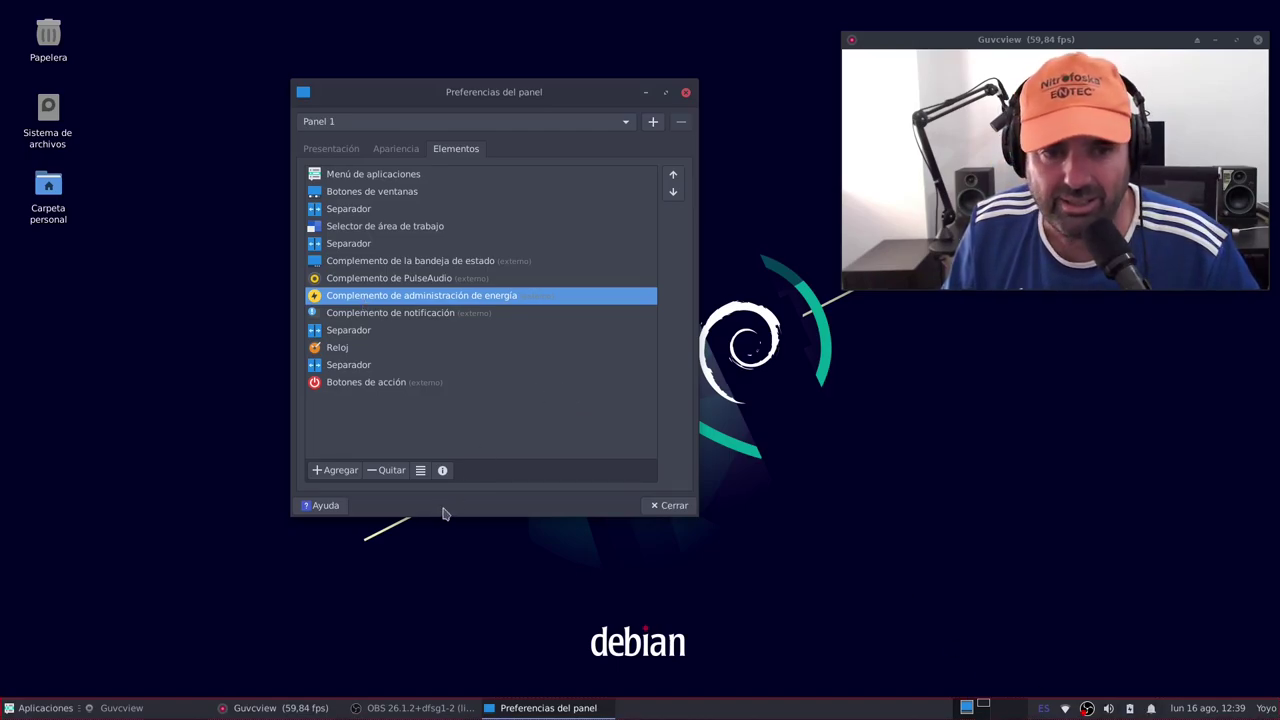
pyautogui.click(420, 471)
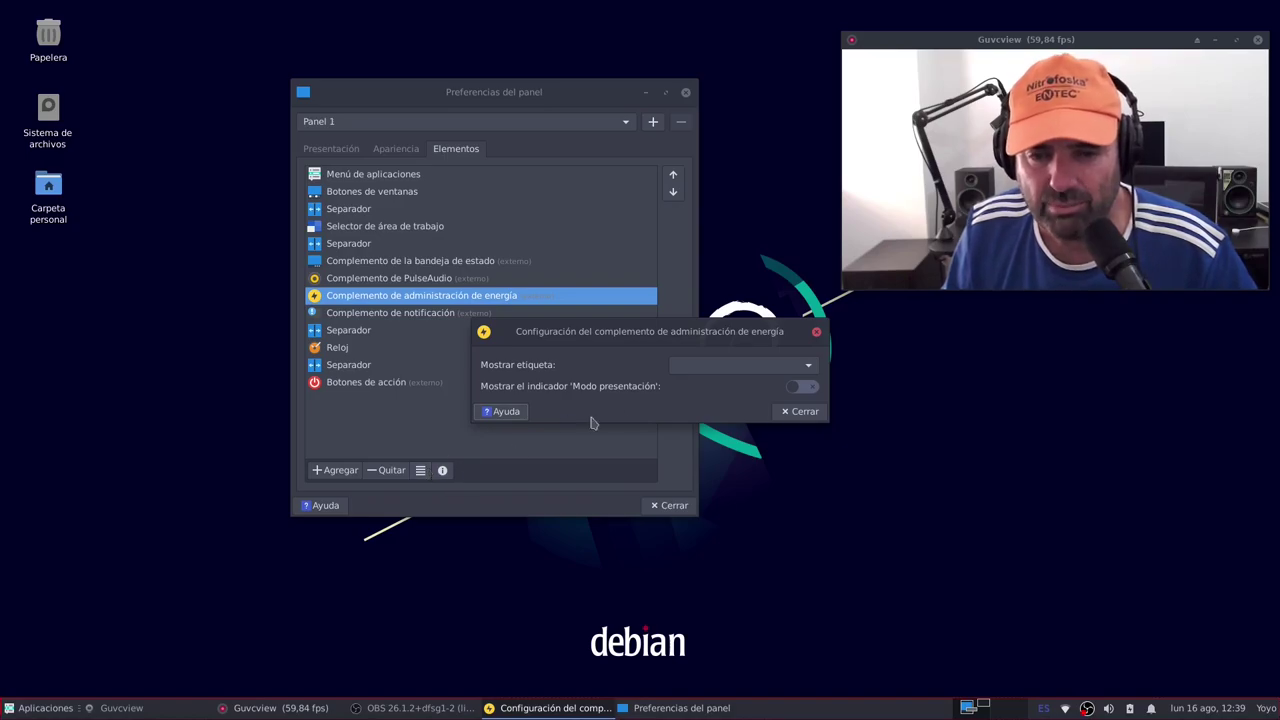
pyautogui.click(737, 366)
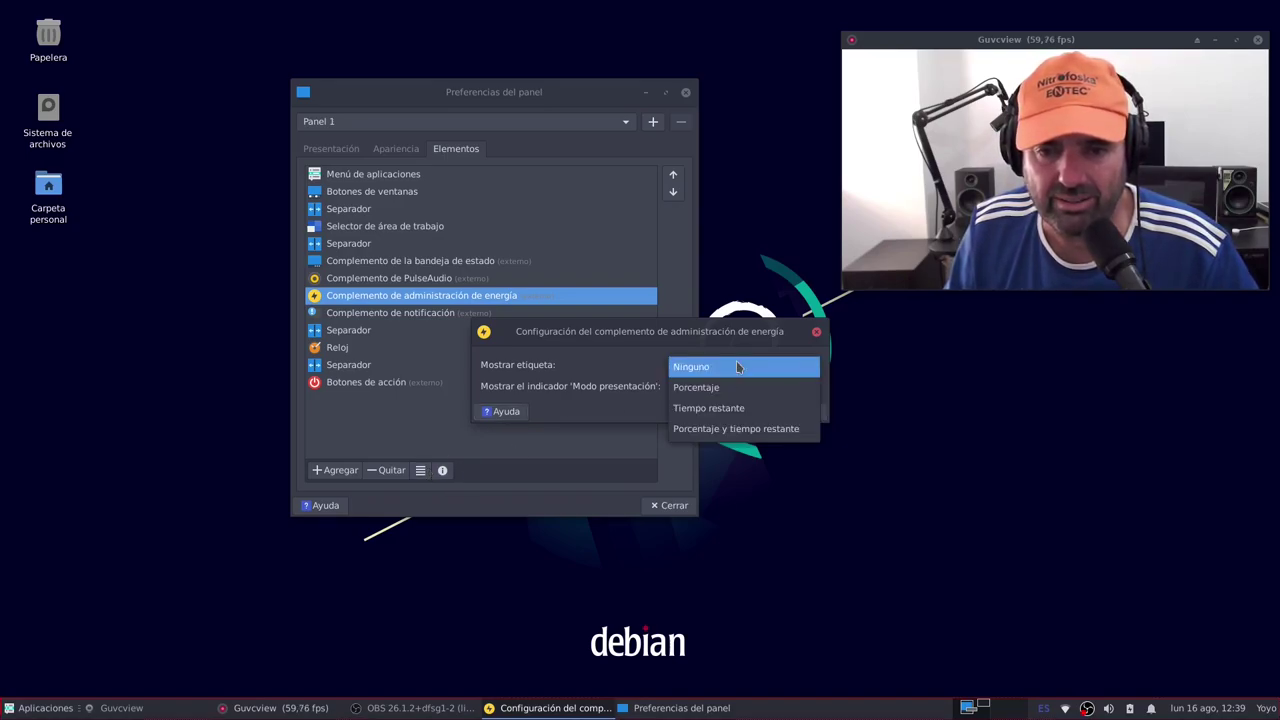
pyautogui.click(606, 417)
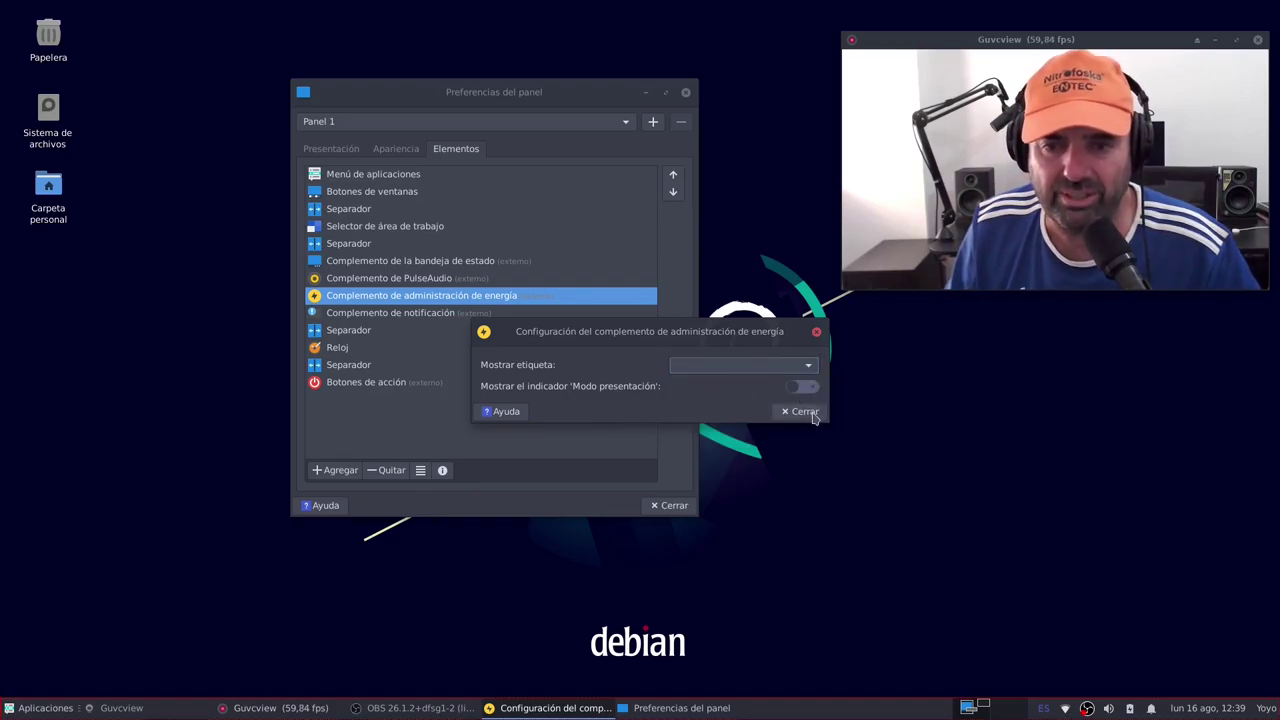
pyautogui.click(816, 331)
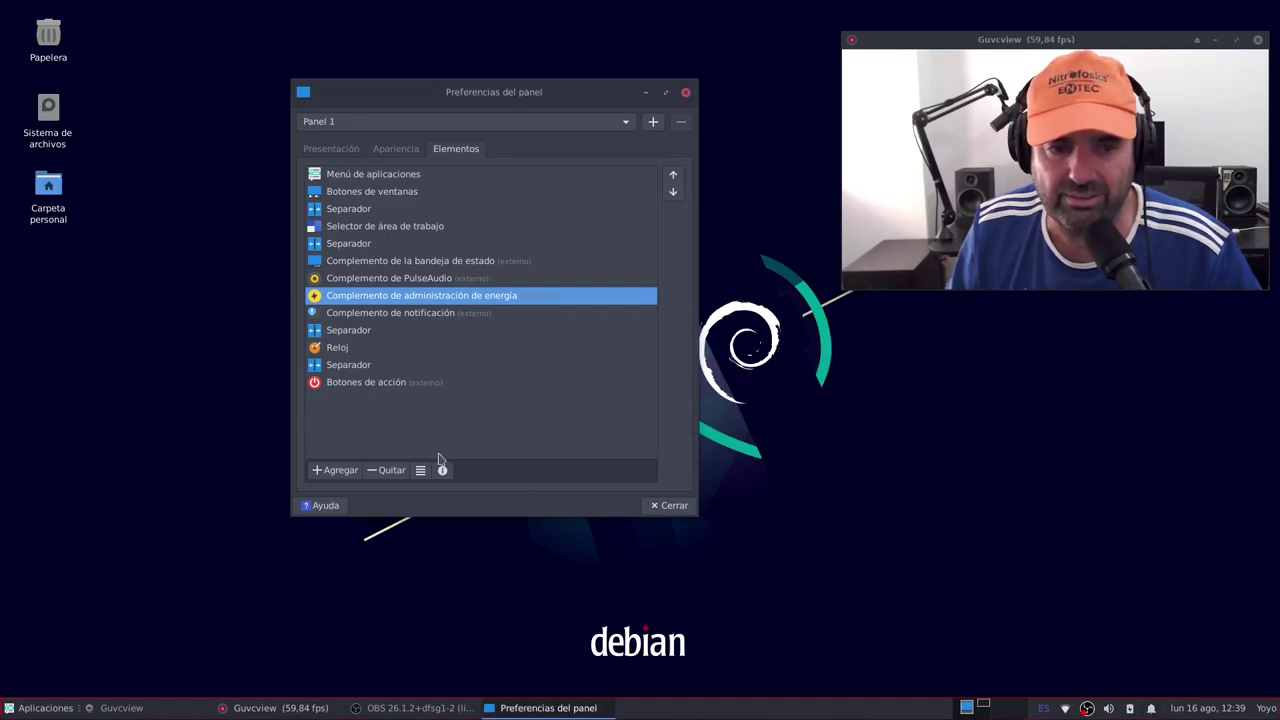
# - Remove the power management plugin from the panel and check the session menu's entries
pyautogui.click(384, 470)
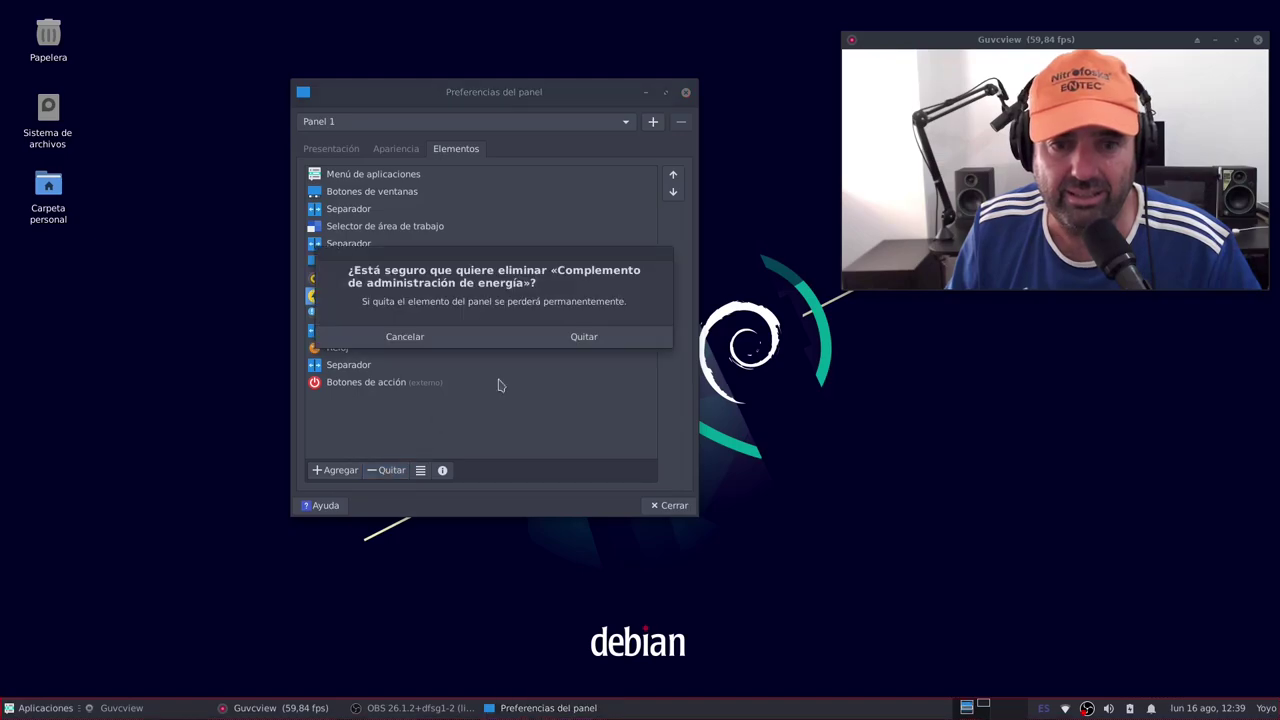
pyautogui.click(582, 338)
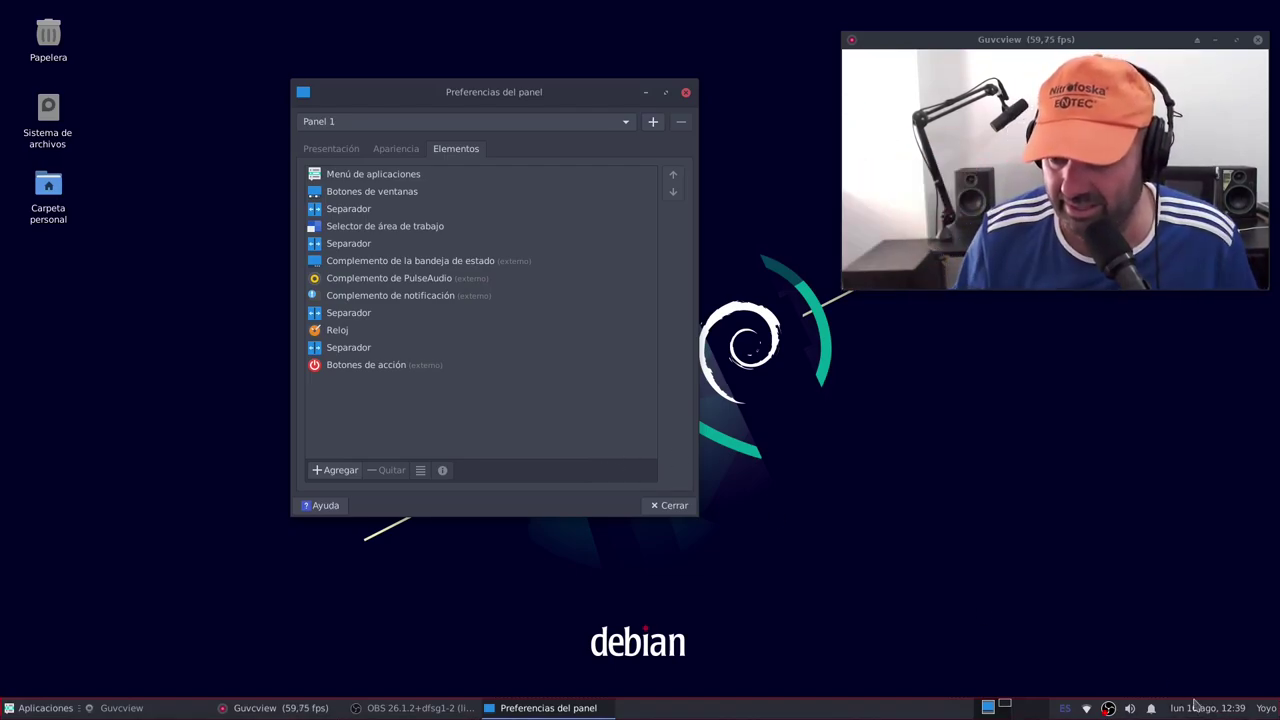
pyautogui.click(1262, 709)
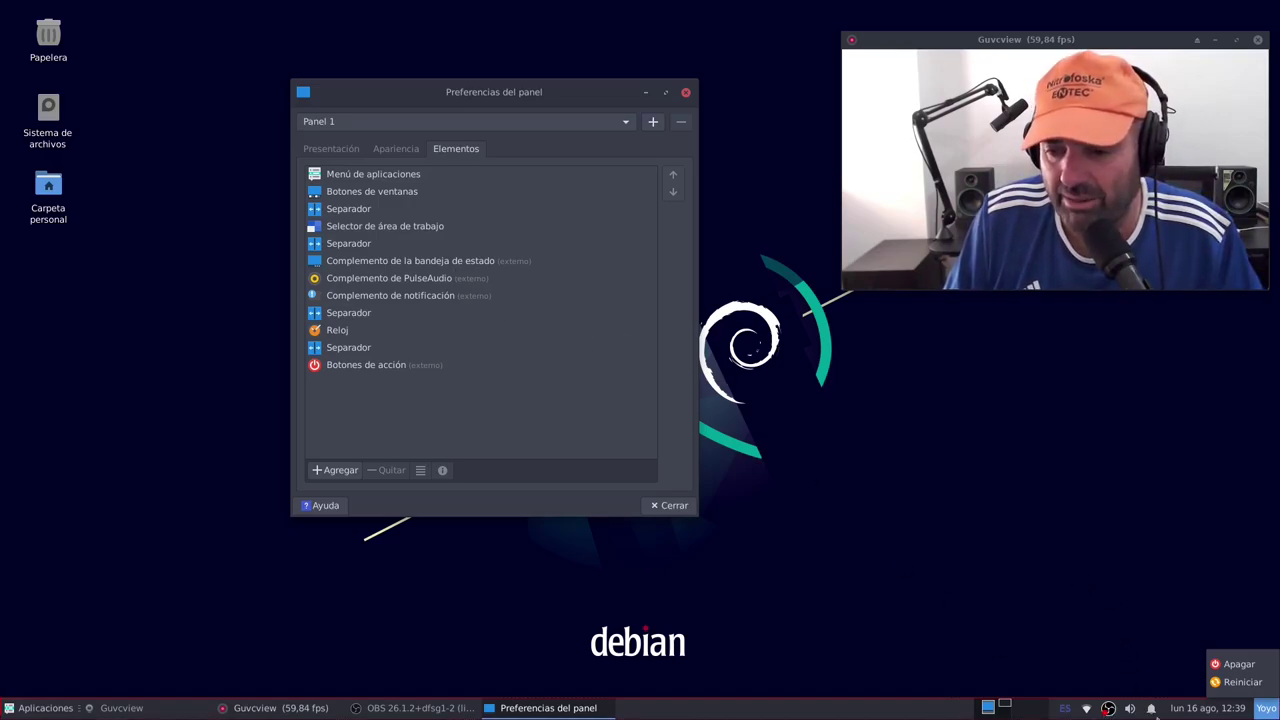
pyautogui.click(537, 413)
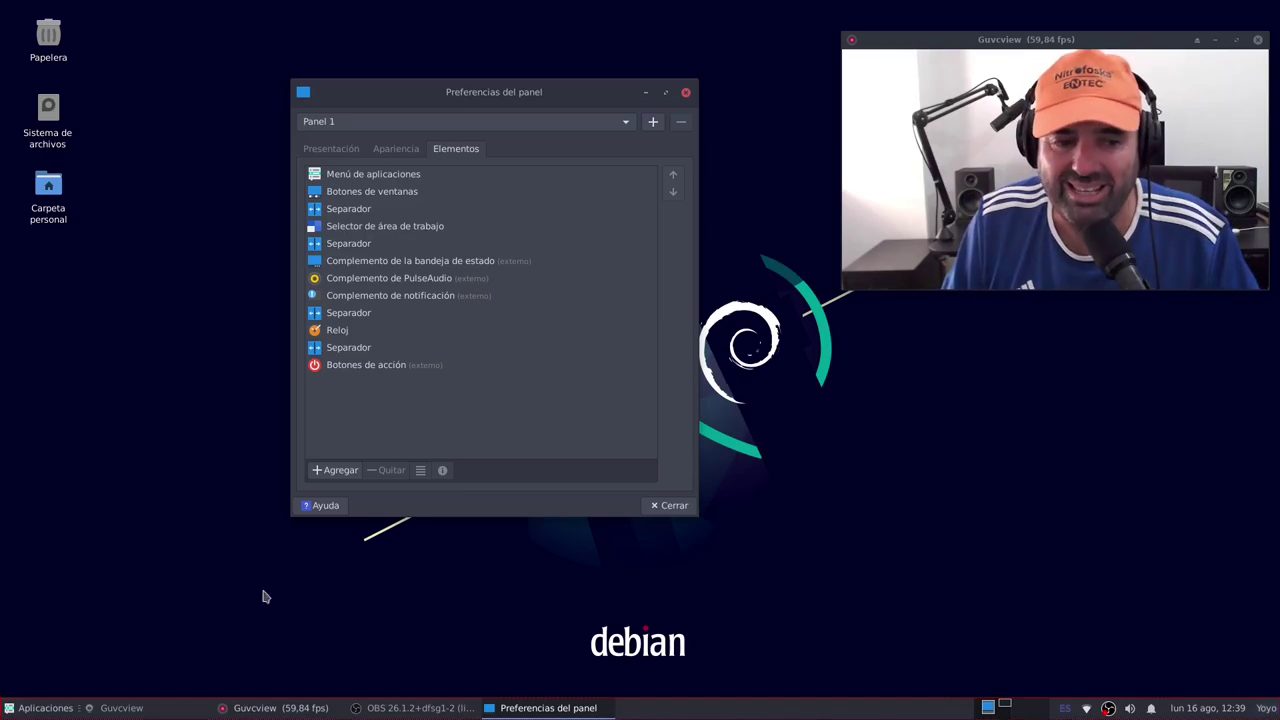
# - Look over the applications menu's categories and entries, then close the menu
pyautogui.click(43, 712)
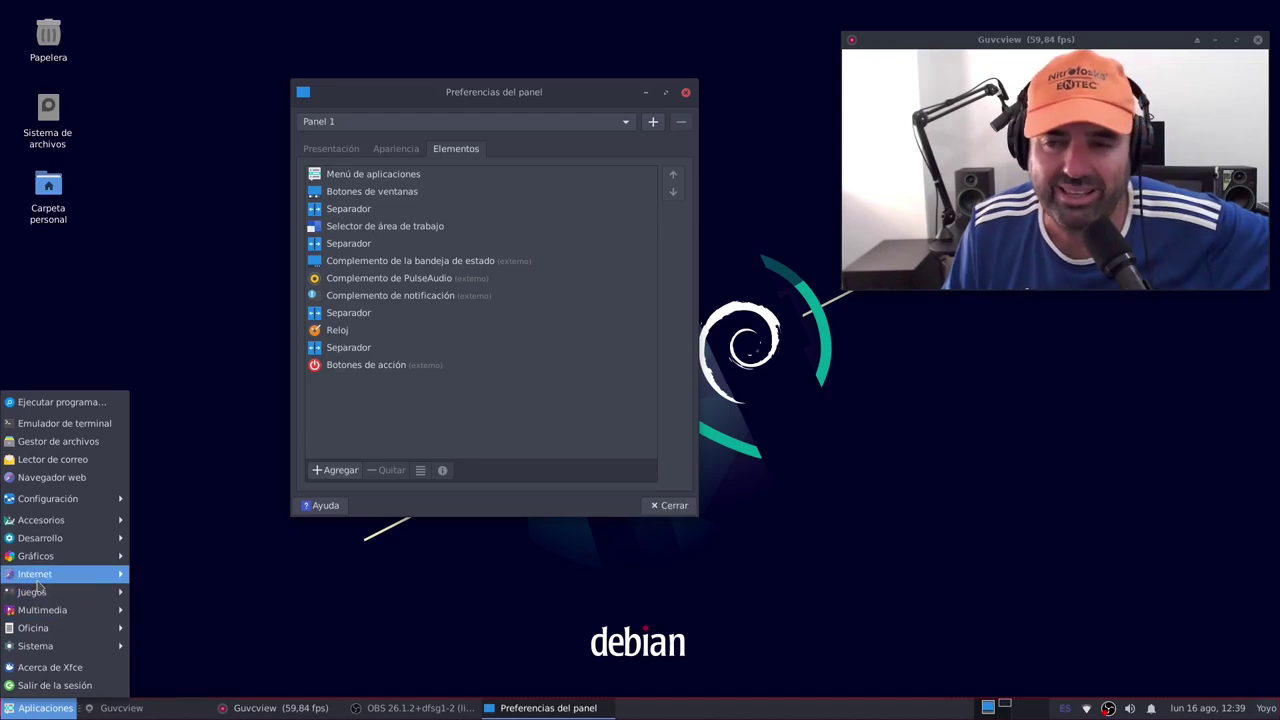
pyautogui.moveTo(36, 584)
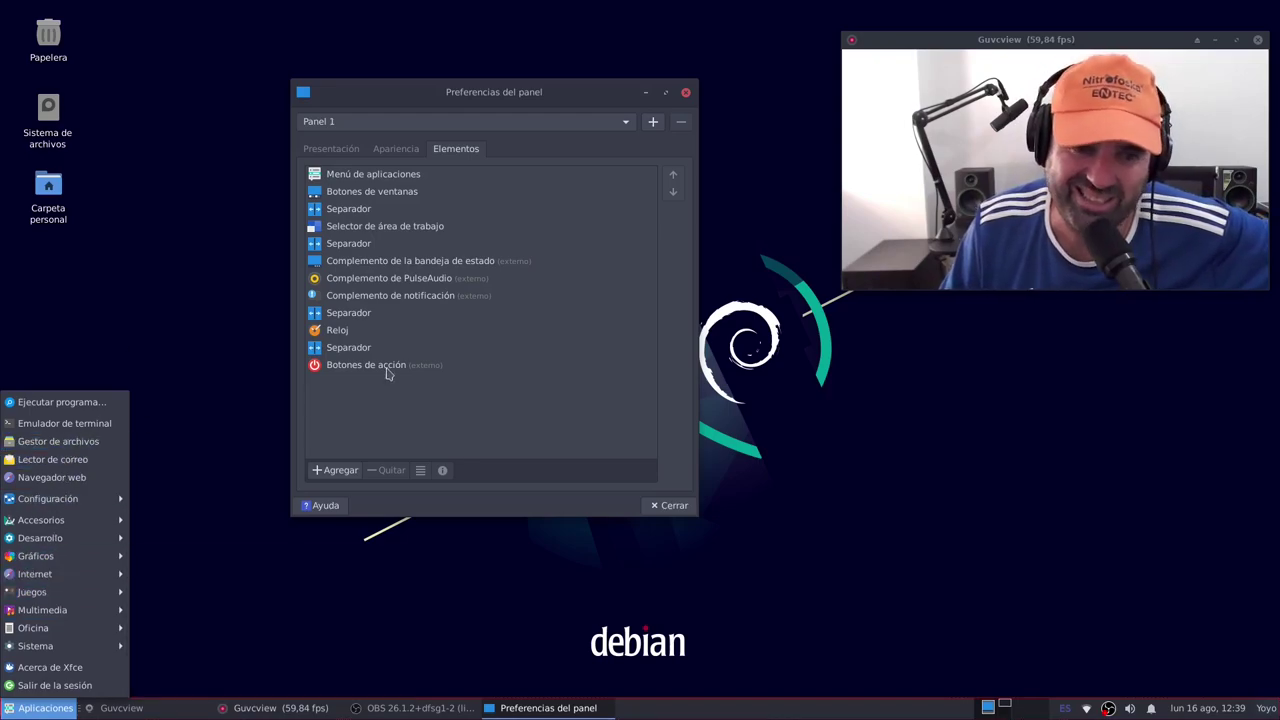
pyautogui.click(400, 436)
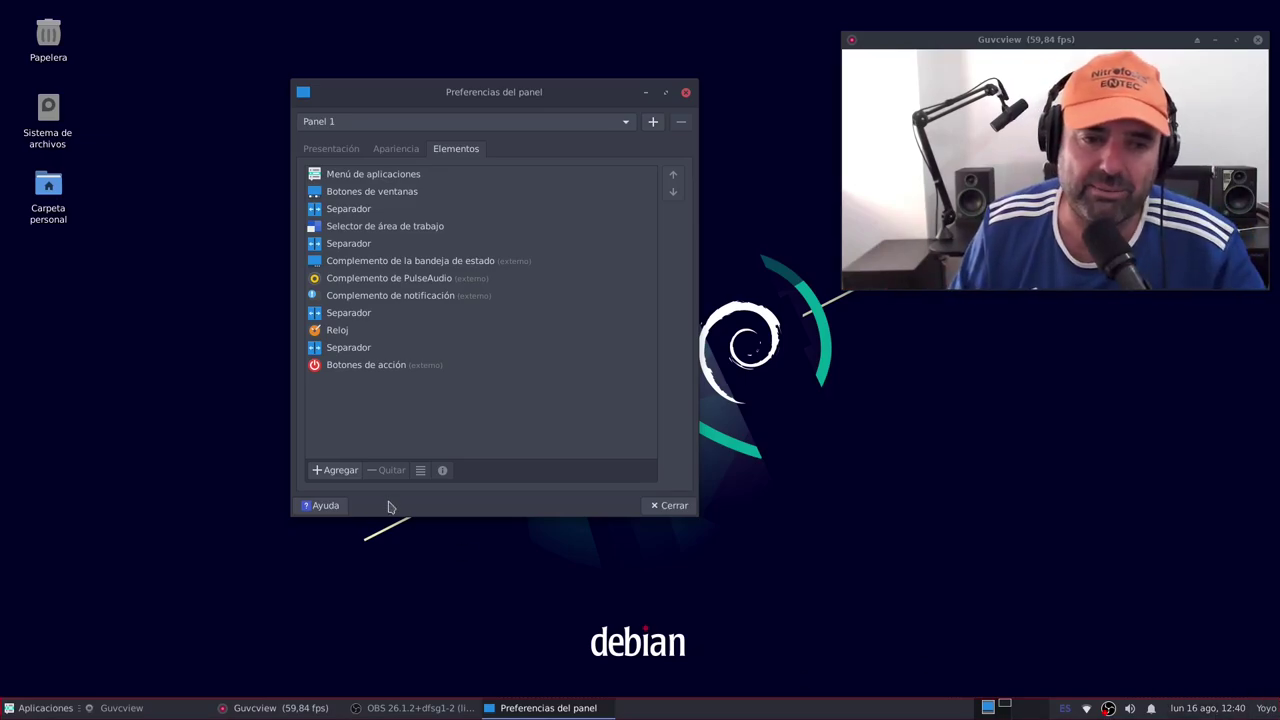
# - Add the Menú Whisker item to Panel 1 and close the Agregar nuevos elementos dialog
pyautogui.click(336, 470)
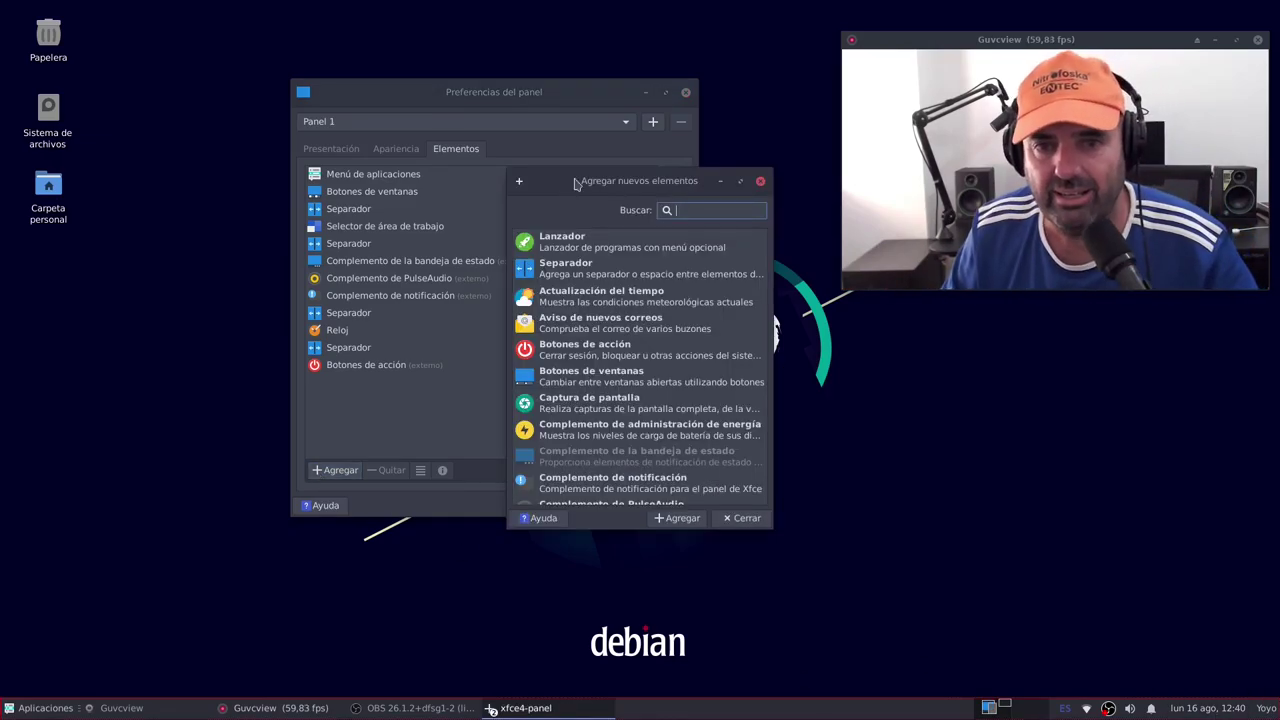
pyautogui.moveTo(558, 200); pyautogui.dragTo(301, 80)
pyautogui.moveTo(511, 414); pyautogui.dragTo(729, 566)
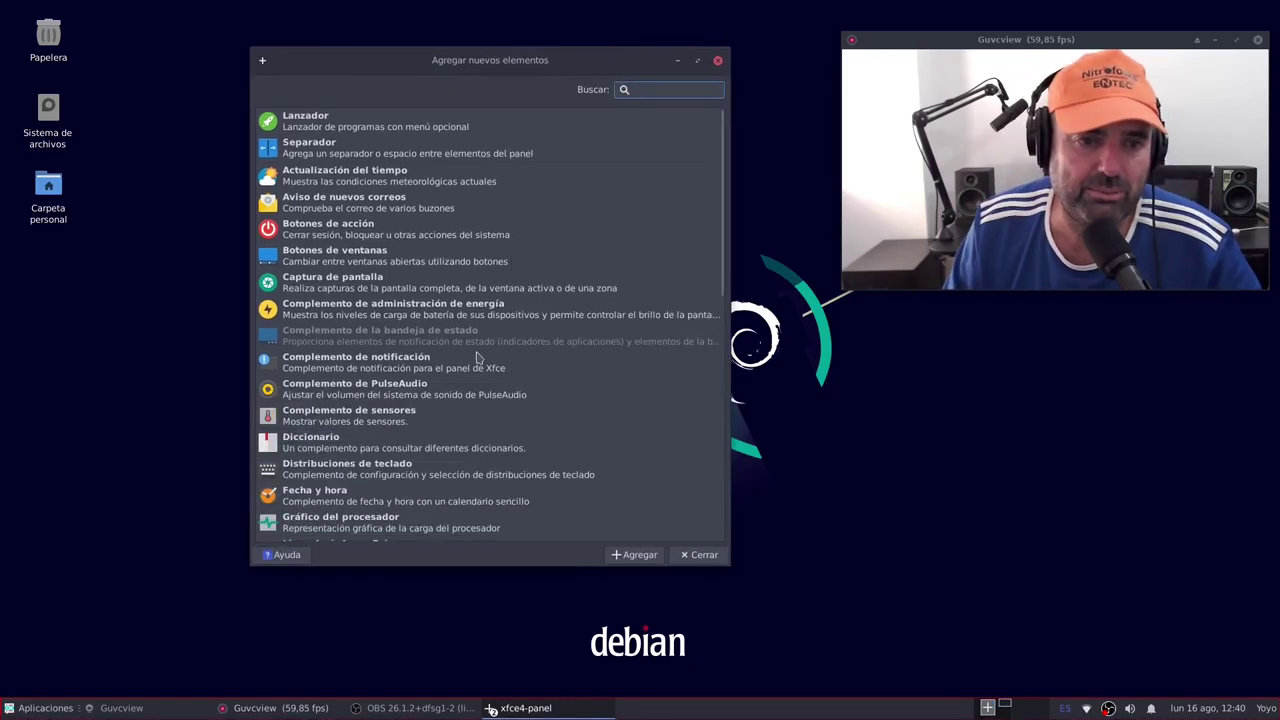
pyautogui.scroll(-10, 476, 360)
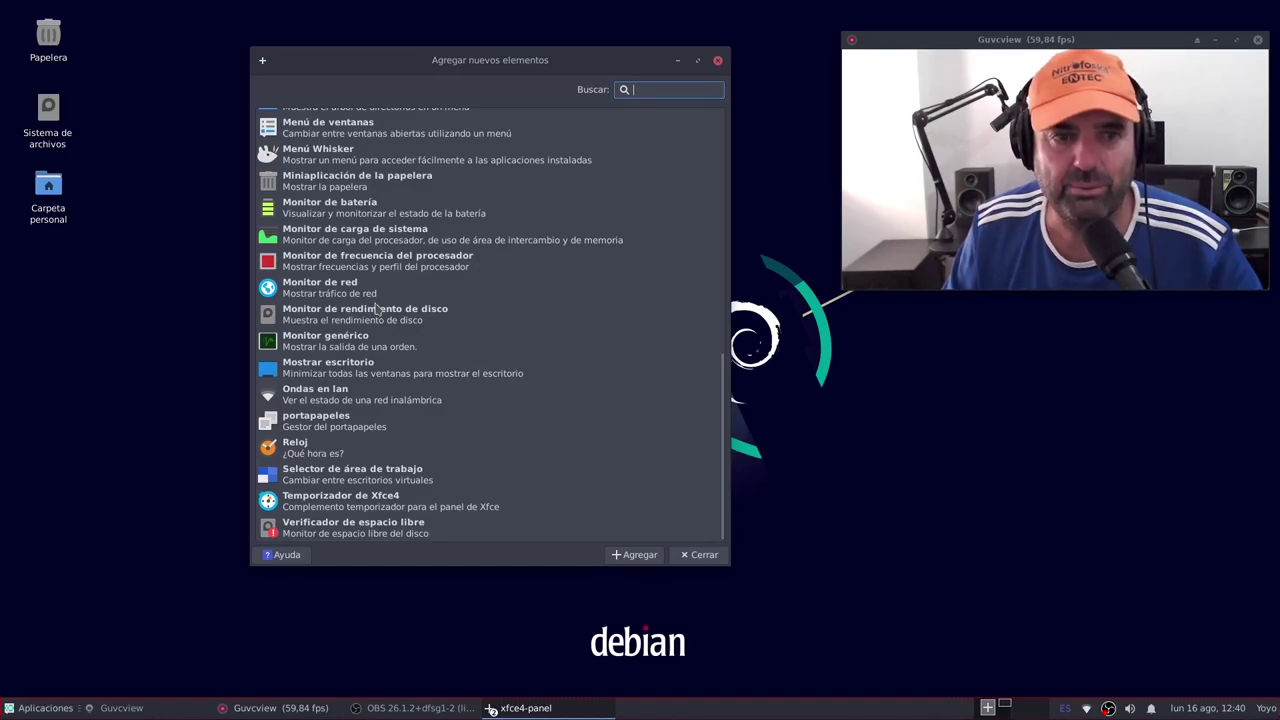
pyautogui.click(340, 155)
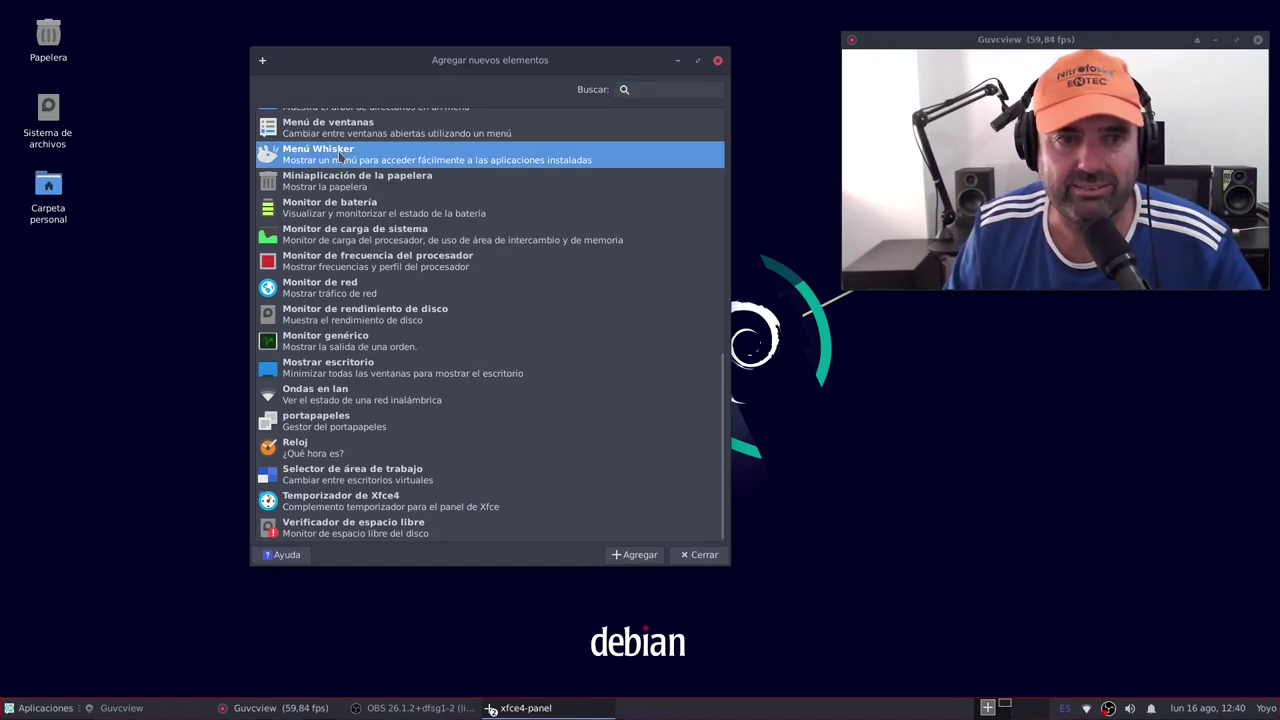
pyautogui.click(634, 555)
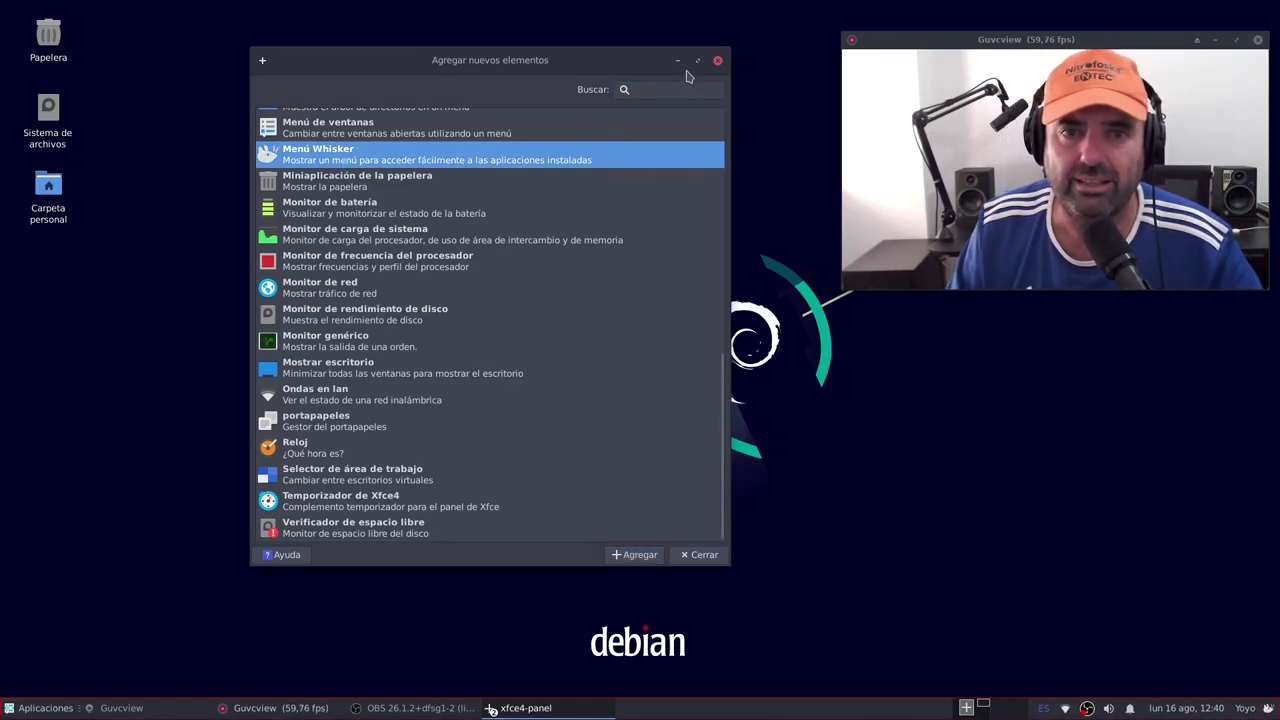
pyautogui.click(717, 60)
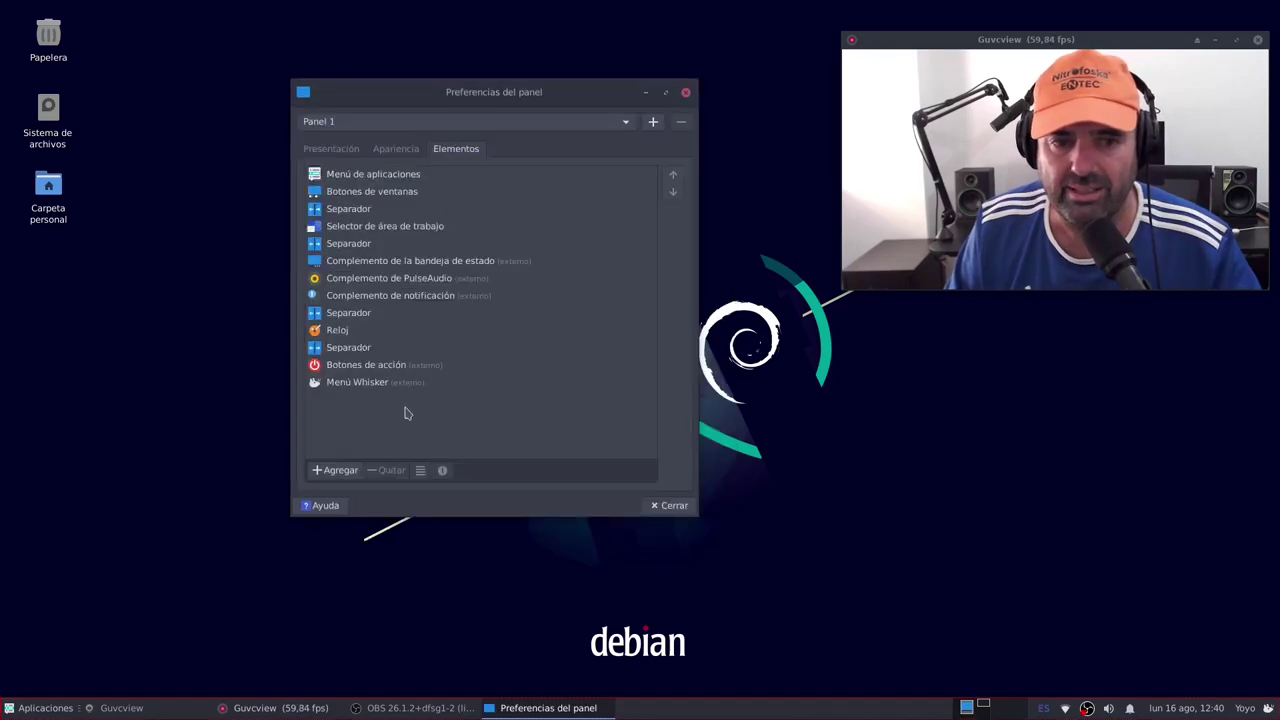
# - Look at the newly added Whisker menu from its place at the end of the panel, then close it
pyautogui.click(375, 385)
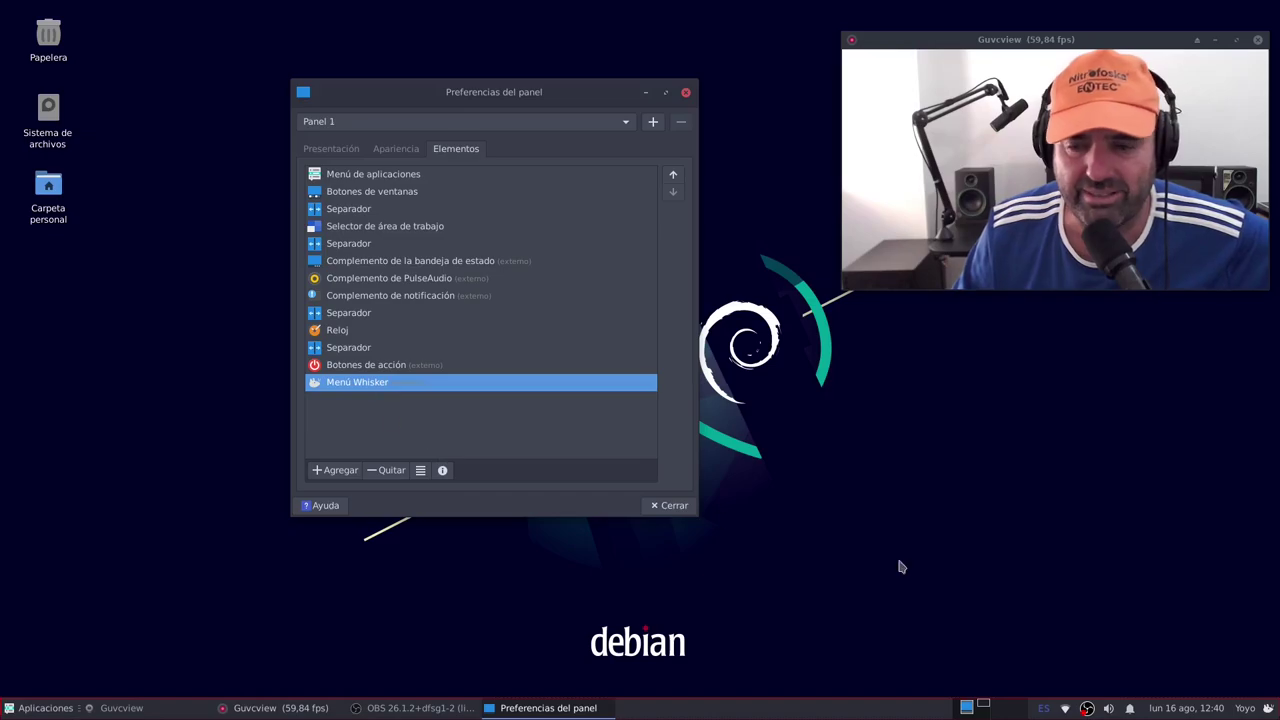
pyautogui.click(1267, 709)
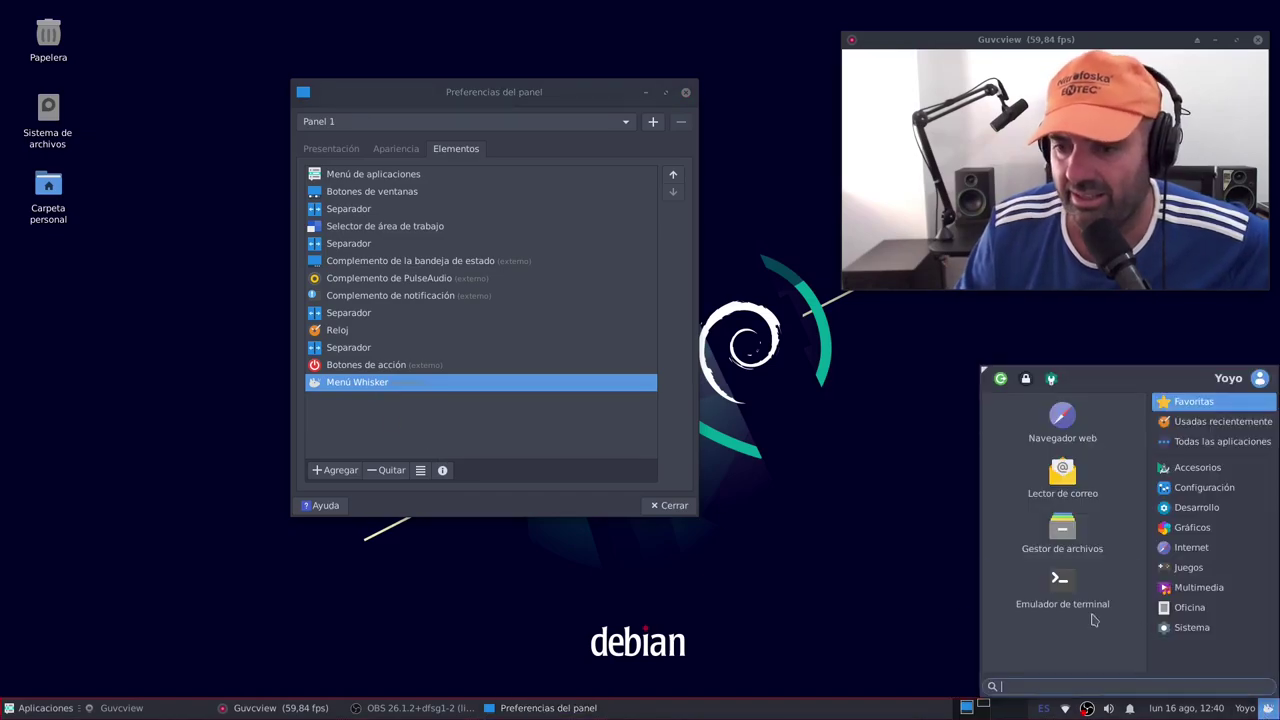
pyautogui.click(865, 558)
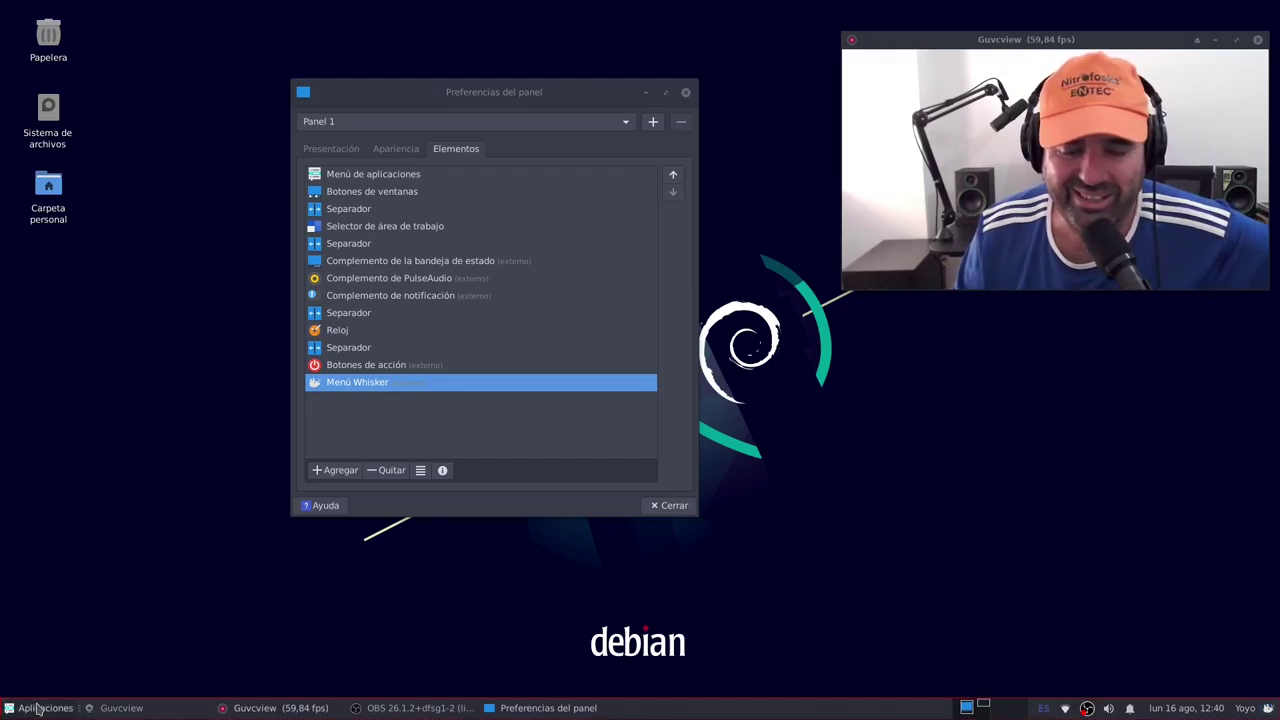
# - Move Menú Whisker to the first position in the panel's item list and check the classic applications menu beside it
pyautogui.click(433, 390)
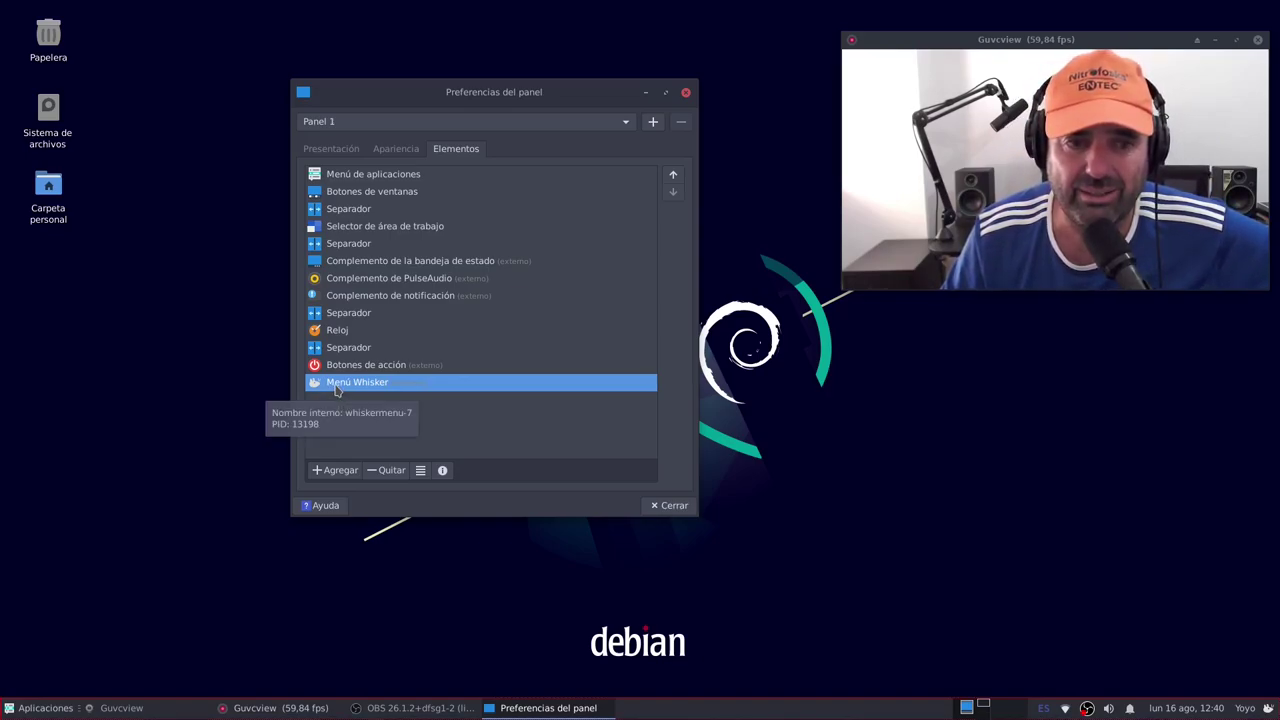
pyautogui.moveTo(336, 388); pyautogui.dragTo(362, 176)
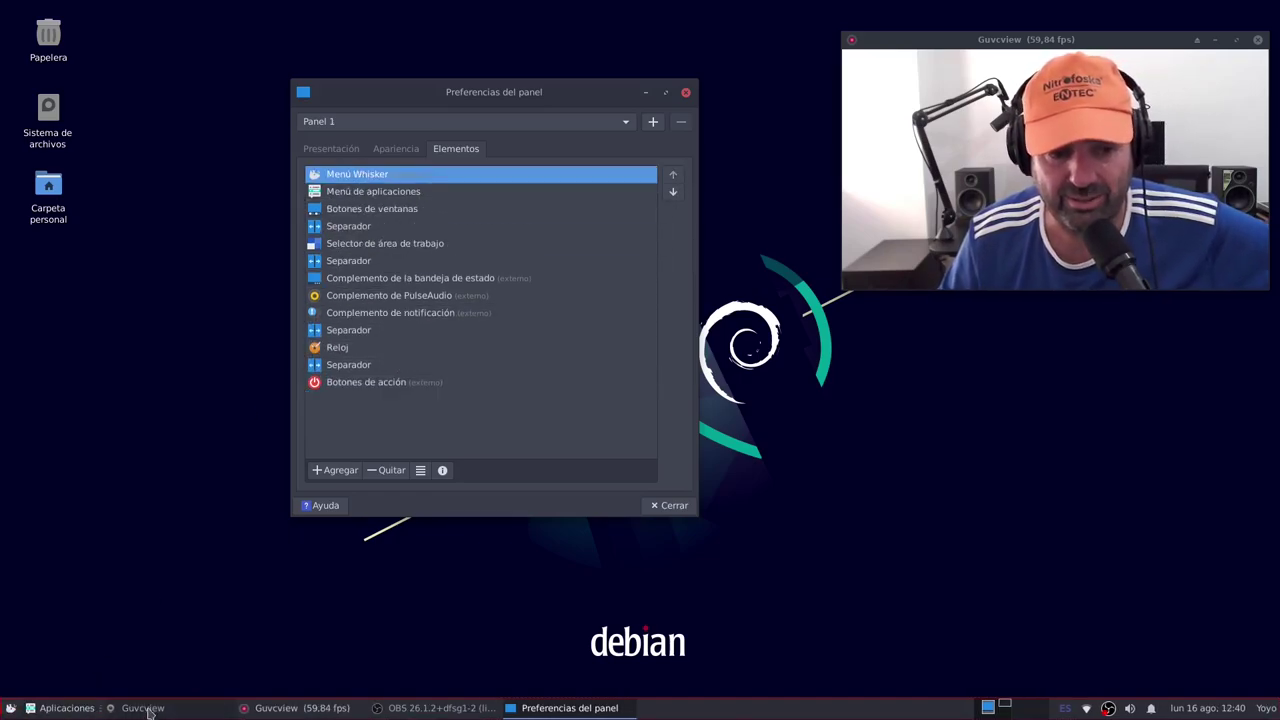
pyautogui.click(65, 709)
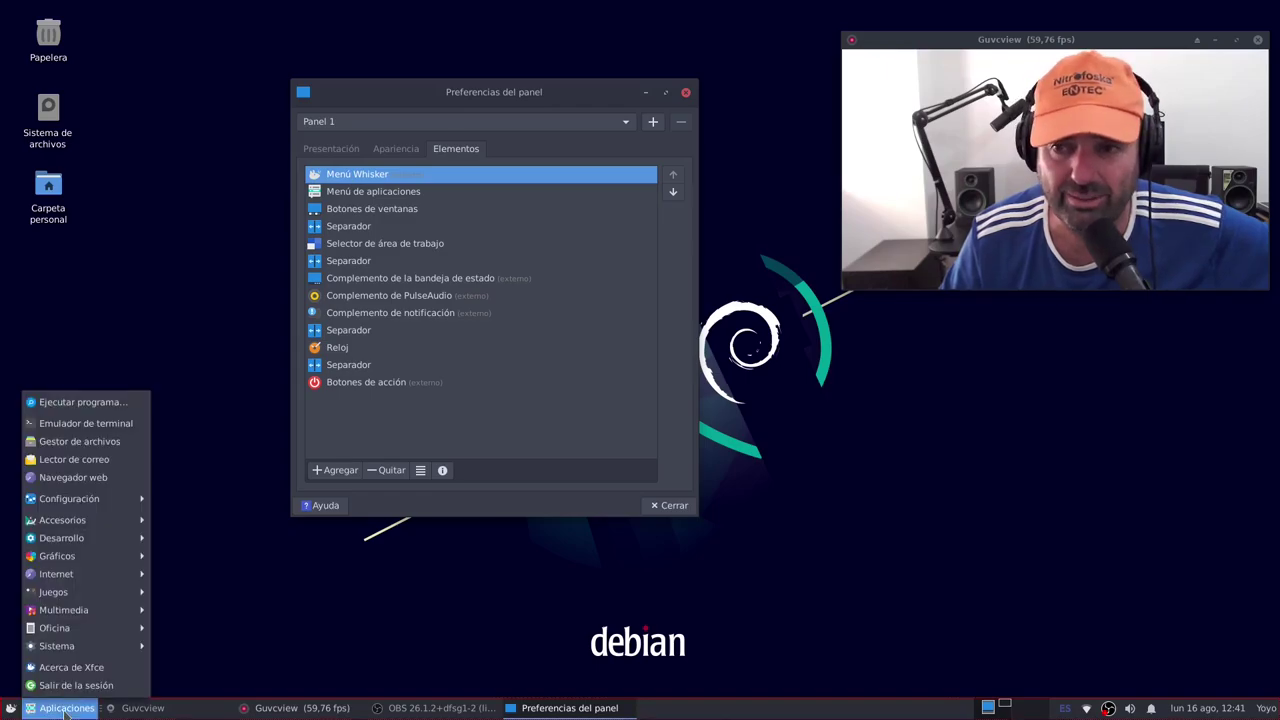
pyautogui.click(218, 641)
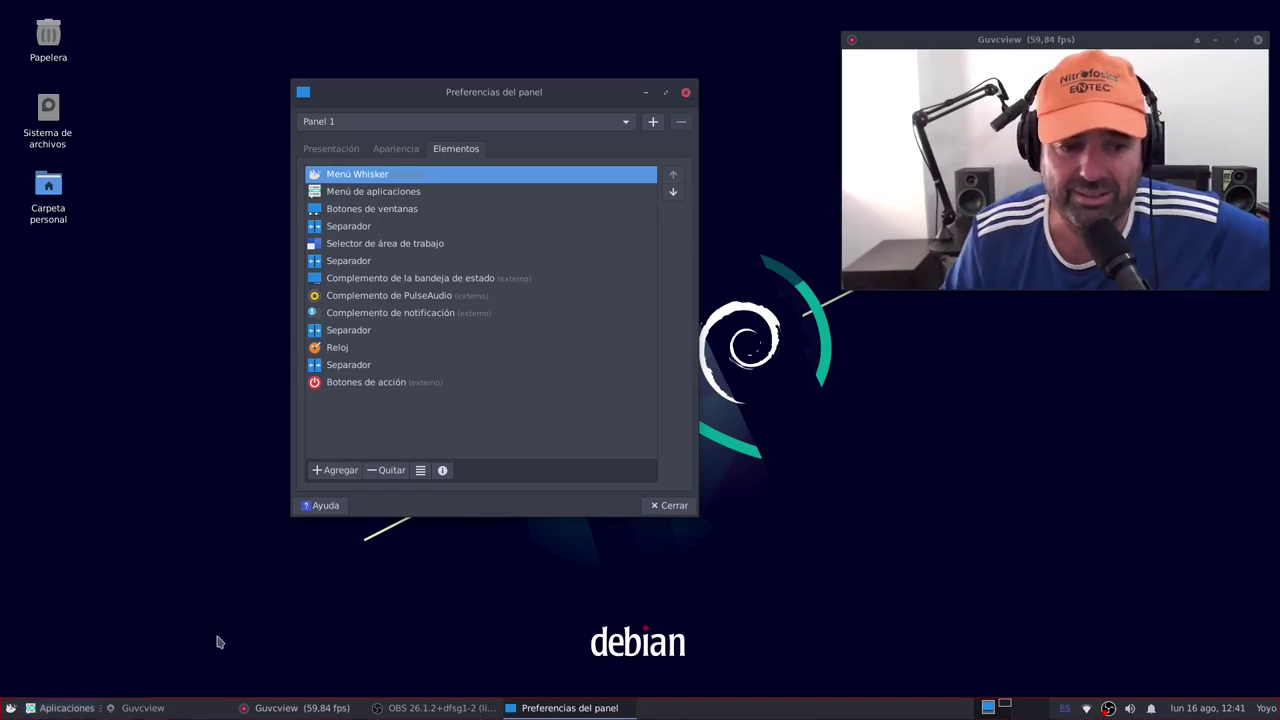
# - Show the Internet category in the Whisker menu, enlarge the menu to fit two columns of icons, and close it
pyautogui.click(11, 710)
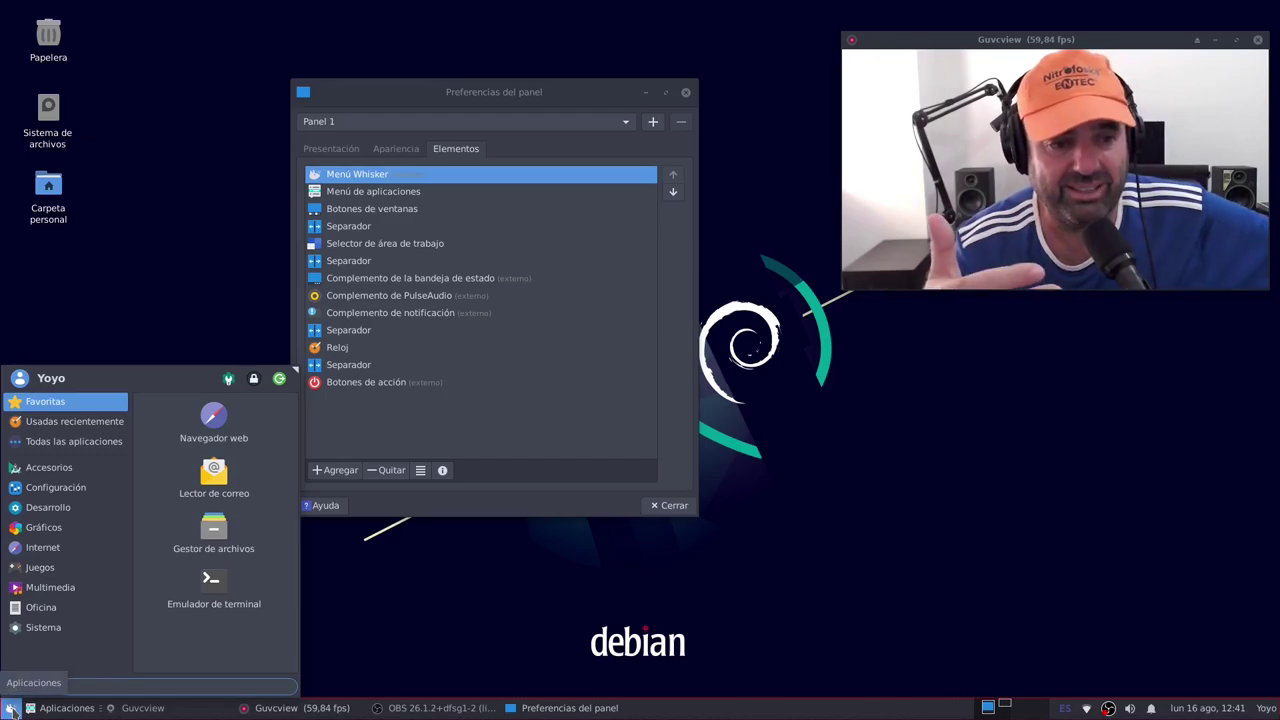
pyautogui.click(90, 556)
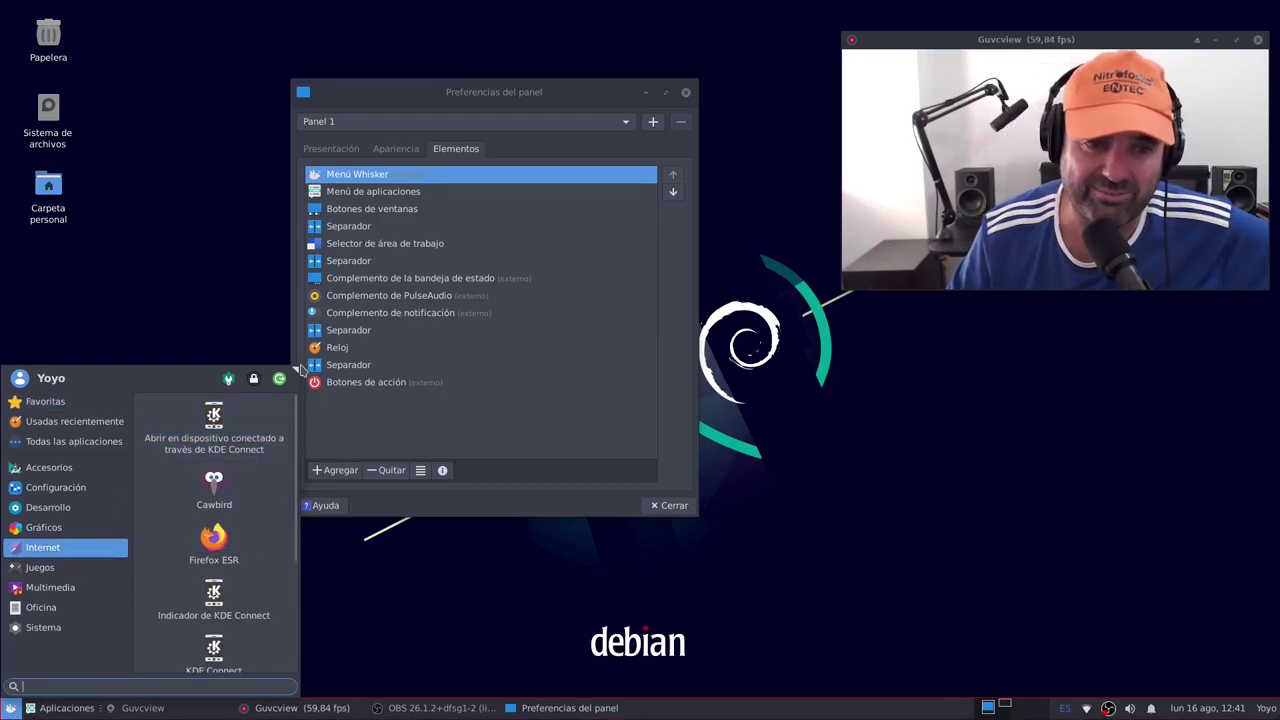
pyautogui.moveTo(299, 369); pyautogui.dragTo(332, 294)
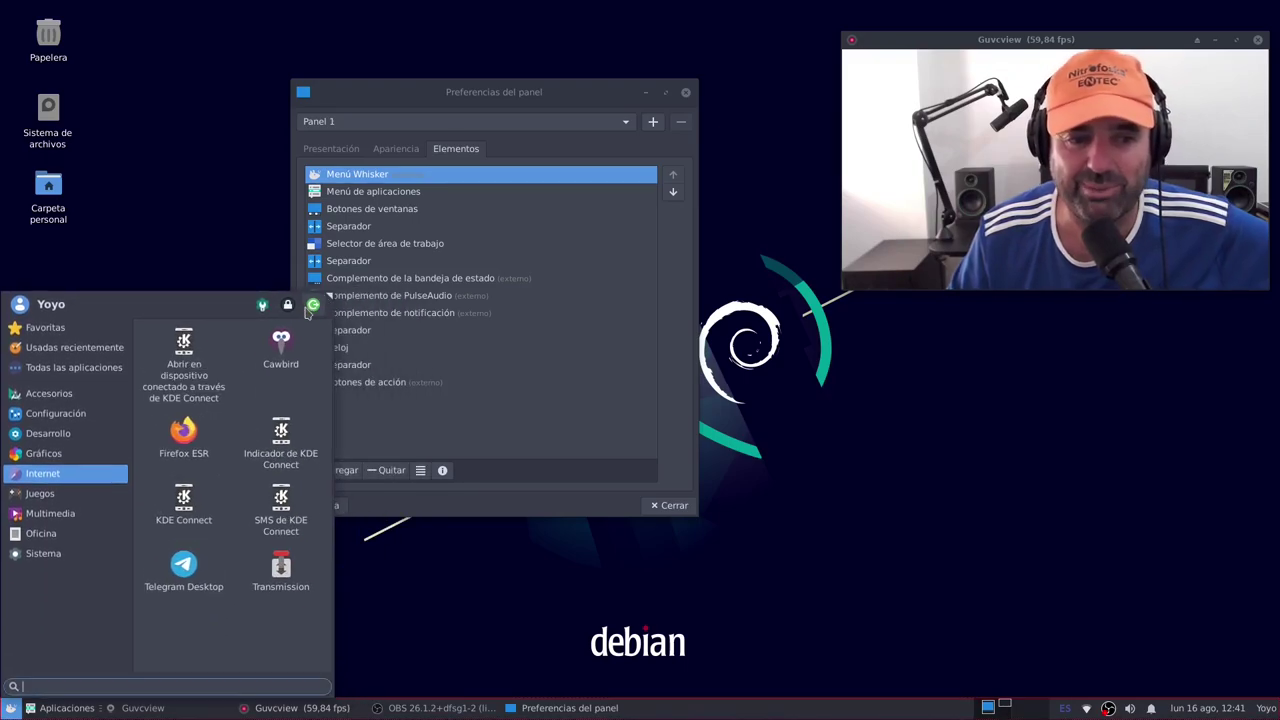
pyautogui.click(570, 97)
# - Remove the Menú de aplicaciones item from the panel permanently
pyautogui.click(353, 192)
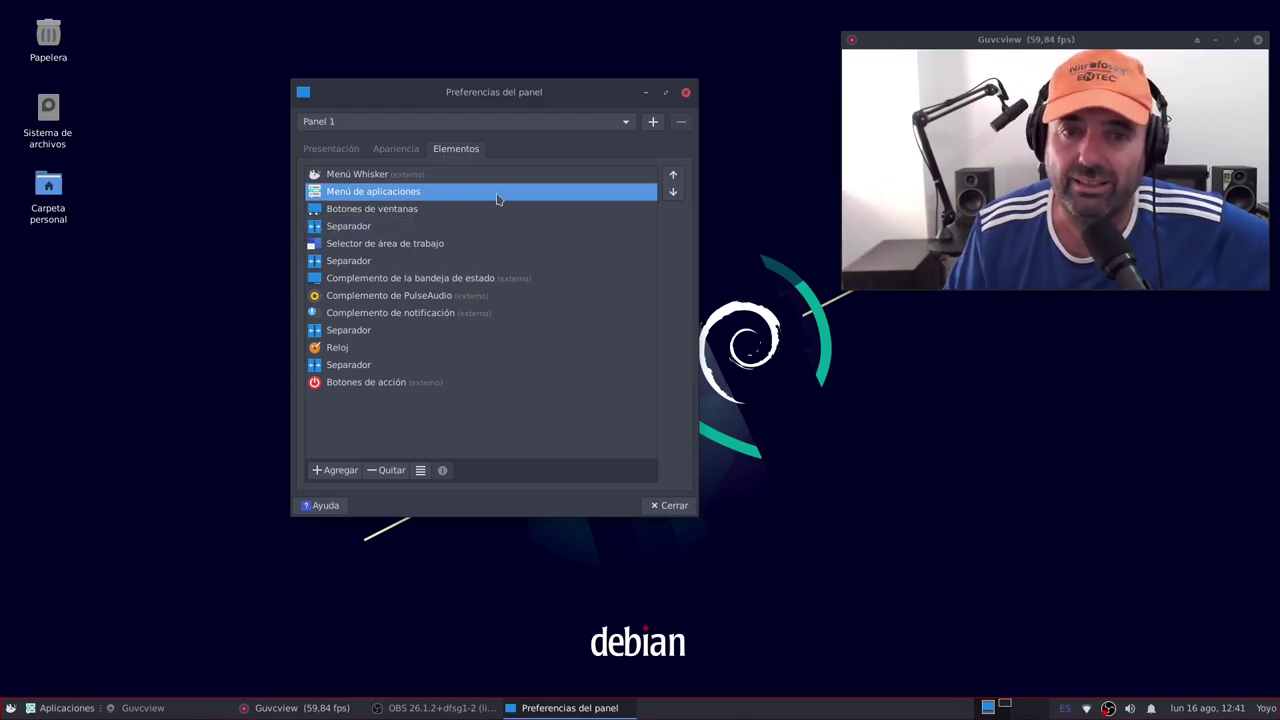
pyautogui.click(389, 472)
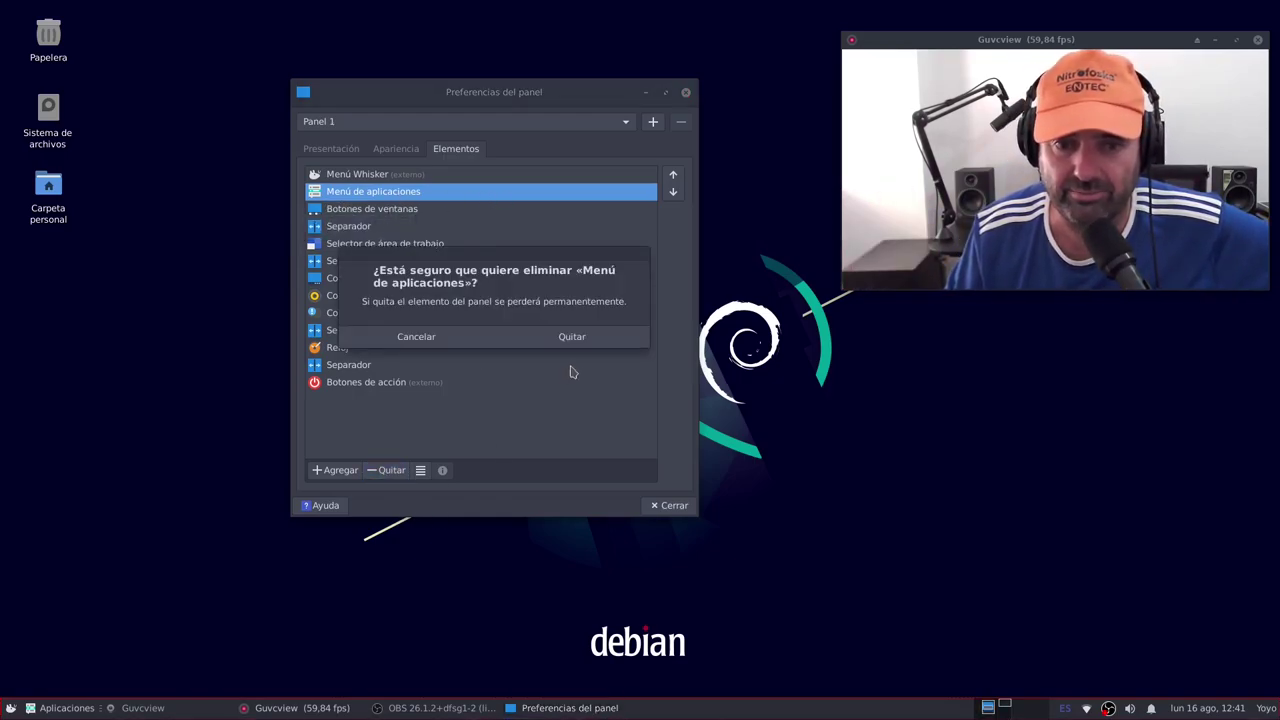
pyautogui.click(577, 340)
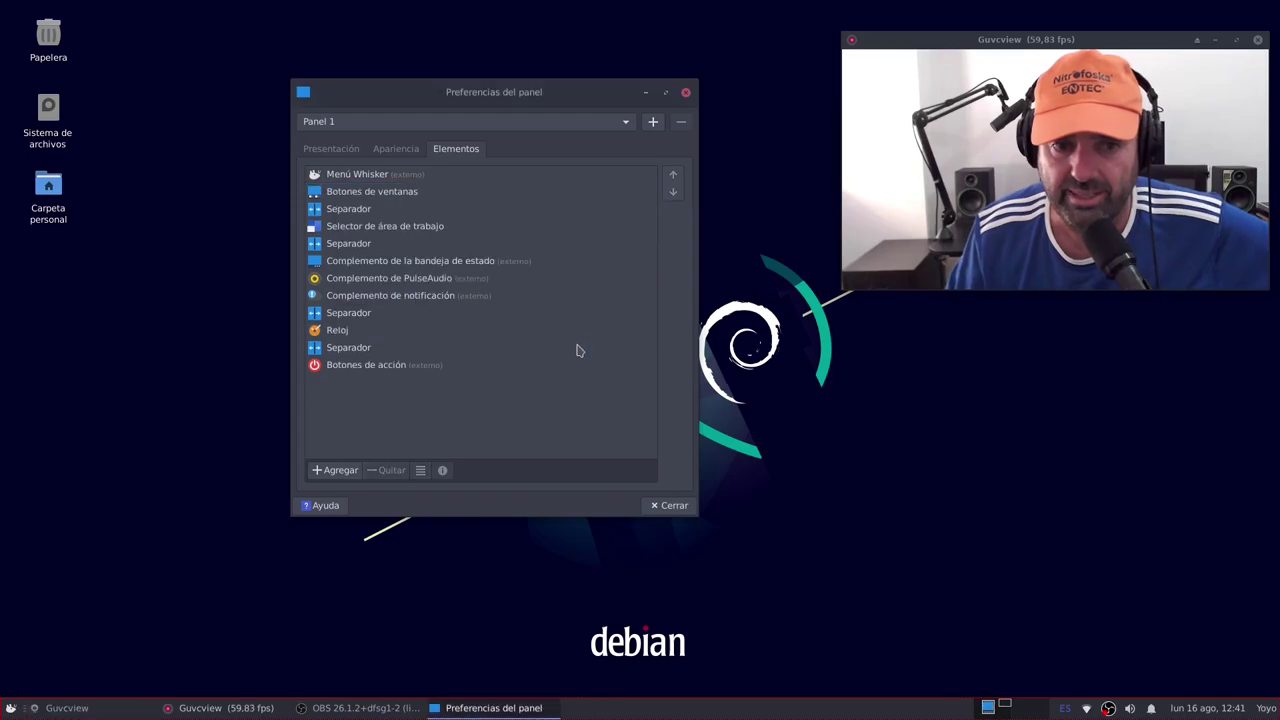
# - Browse the Internet, Oficina and Configuración categories of the Whisker menu, then close it
pyautogui.click(360, 182)
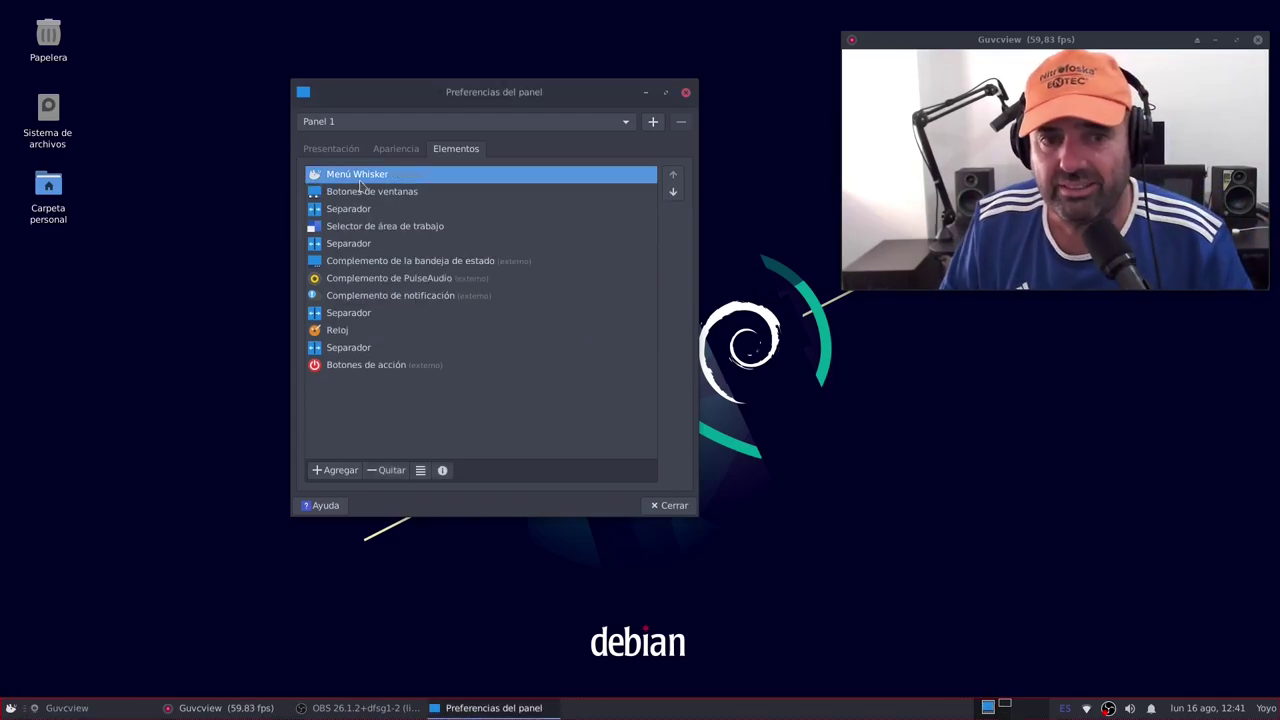
pyautogui.click(10, 706)
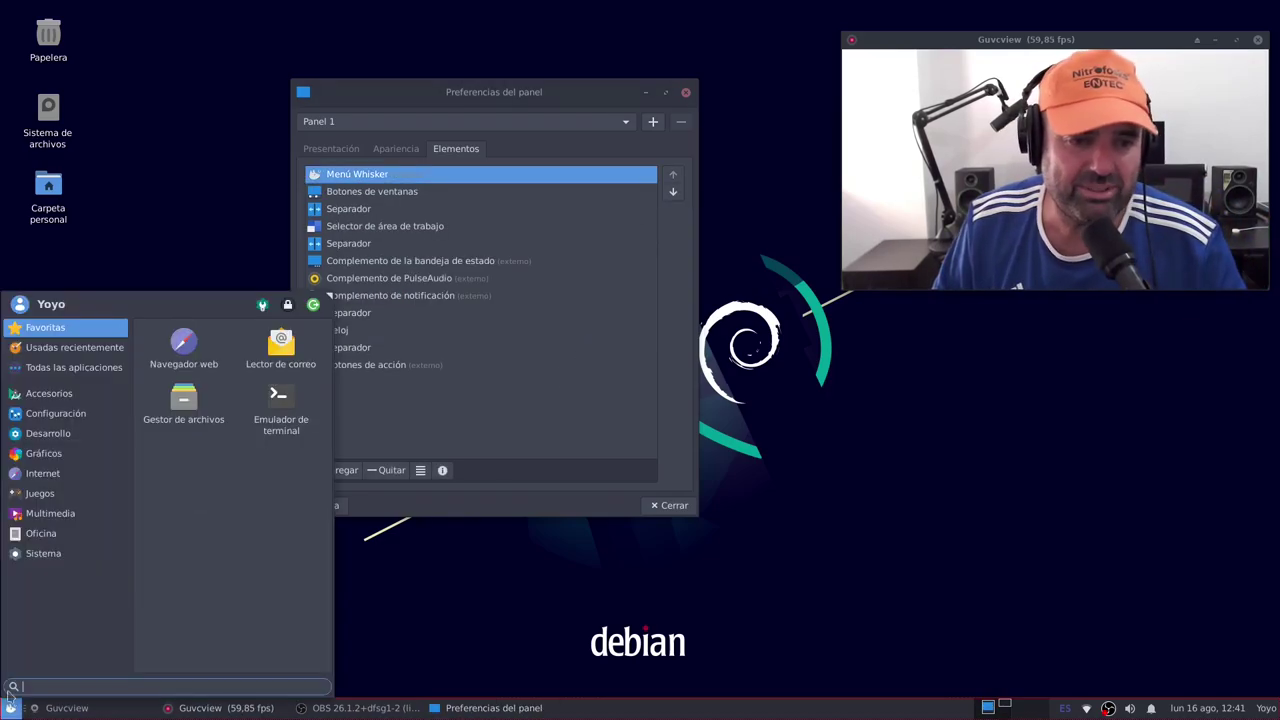
pyautogui.click(68, 477)
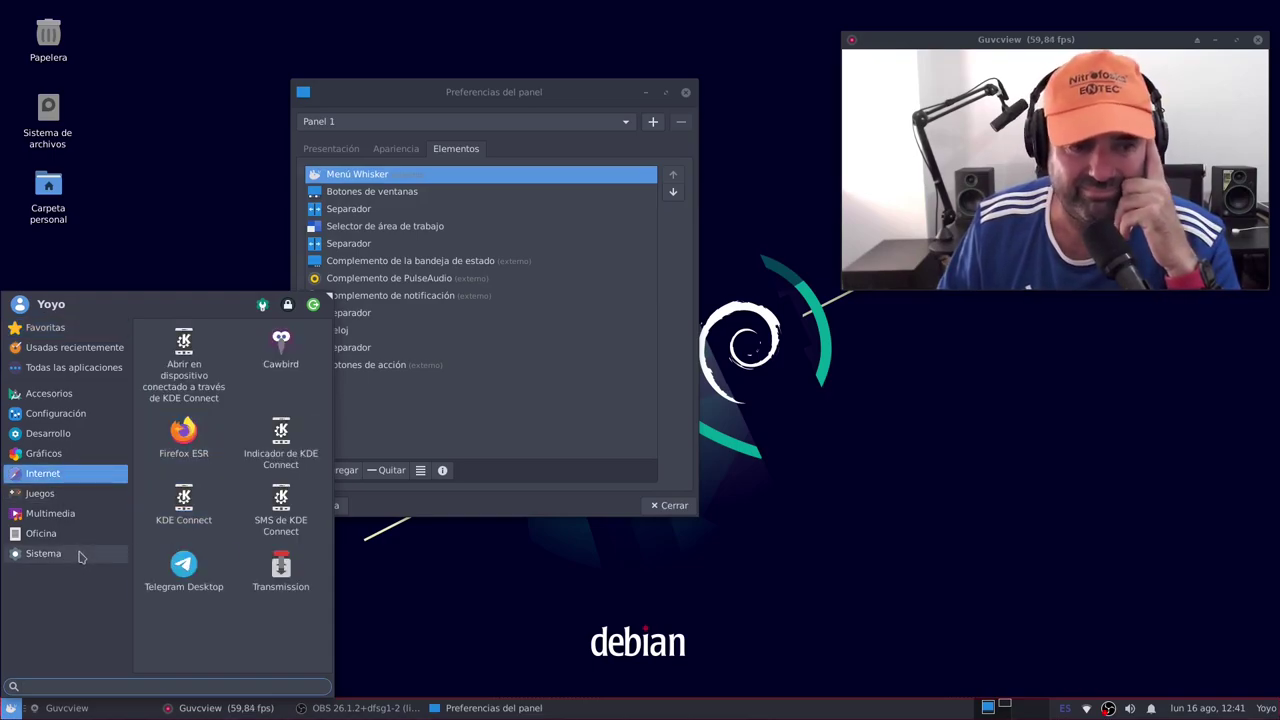
pyautogui.click(45, 534)
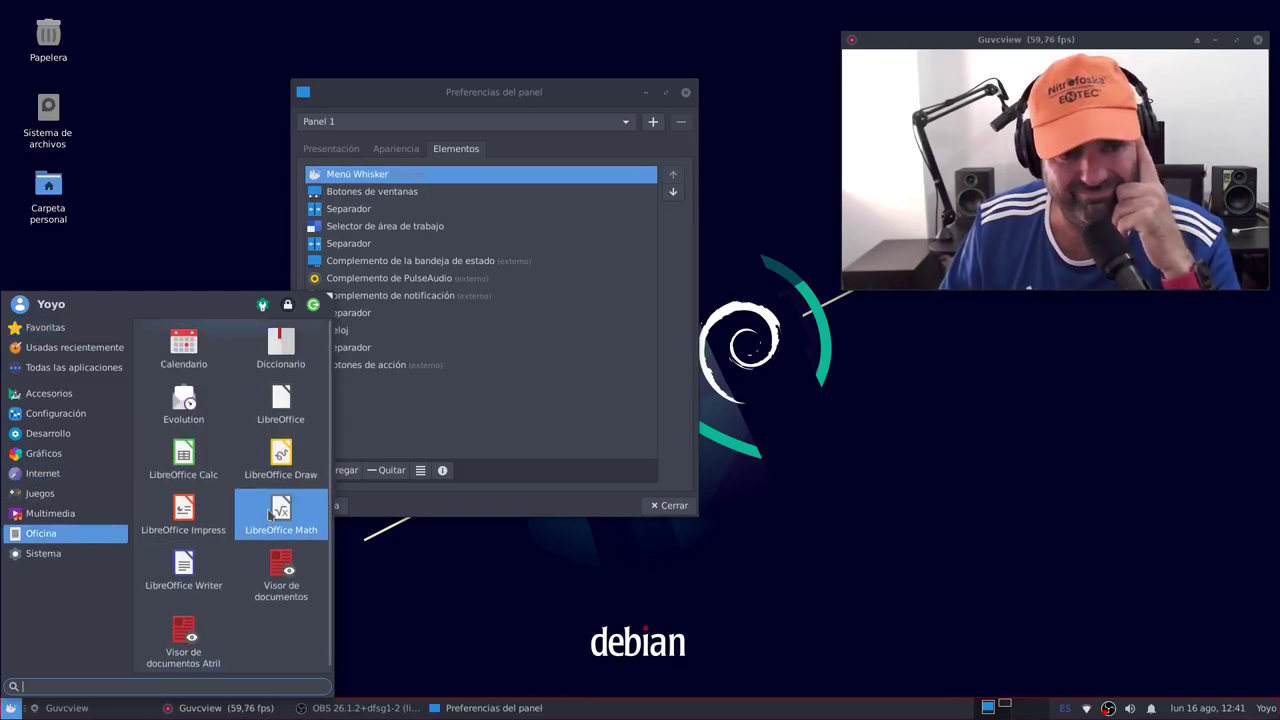
pyautogui.click(70, 420)
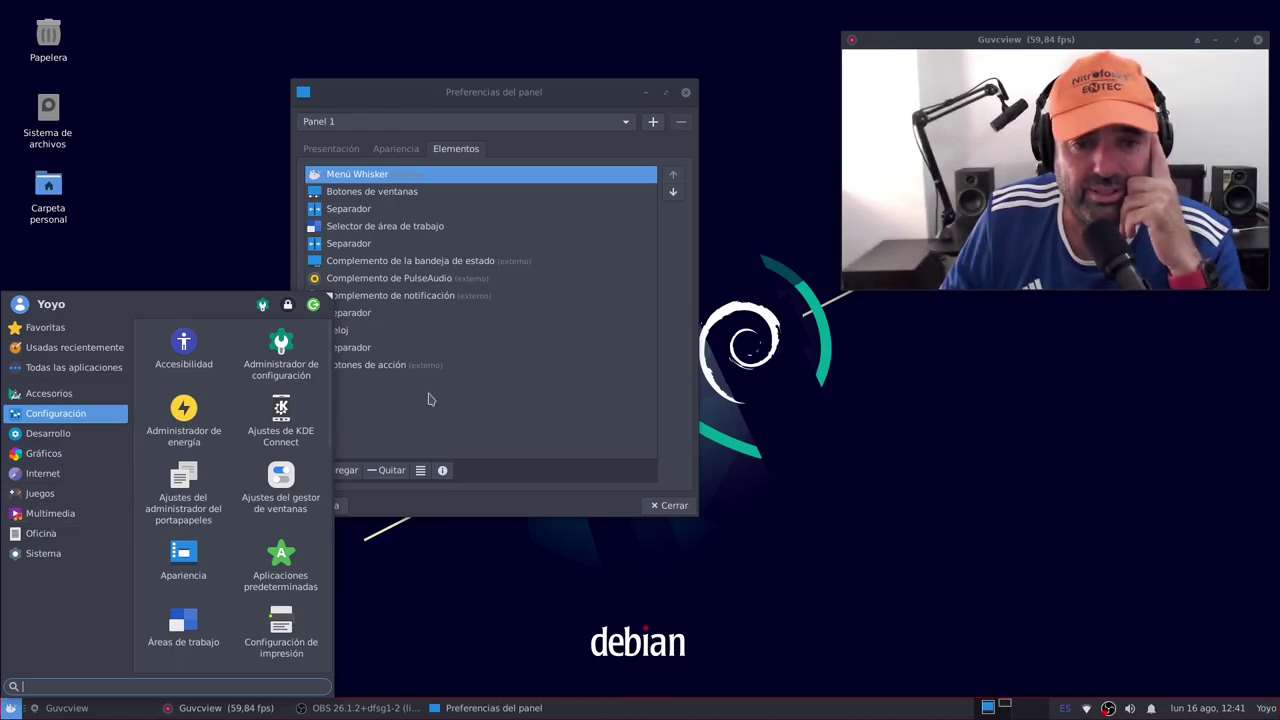
pyautogui.click(532, 418)
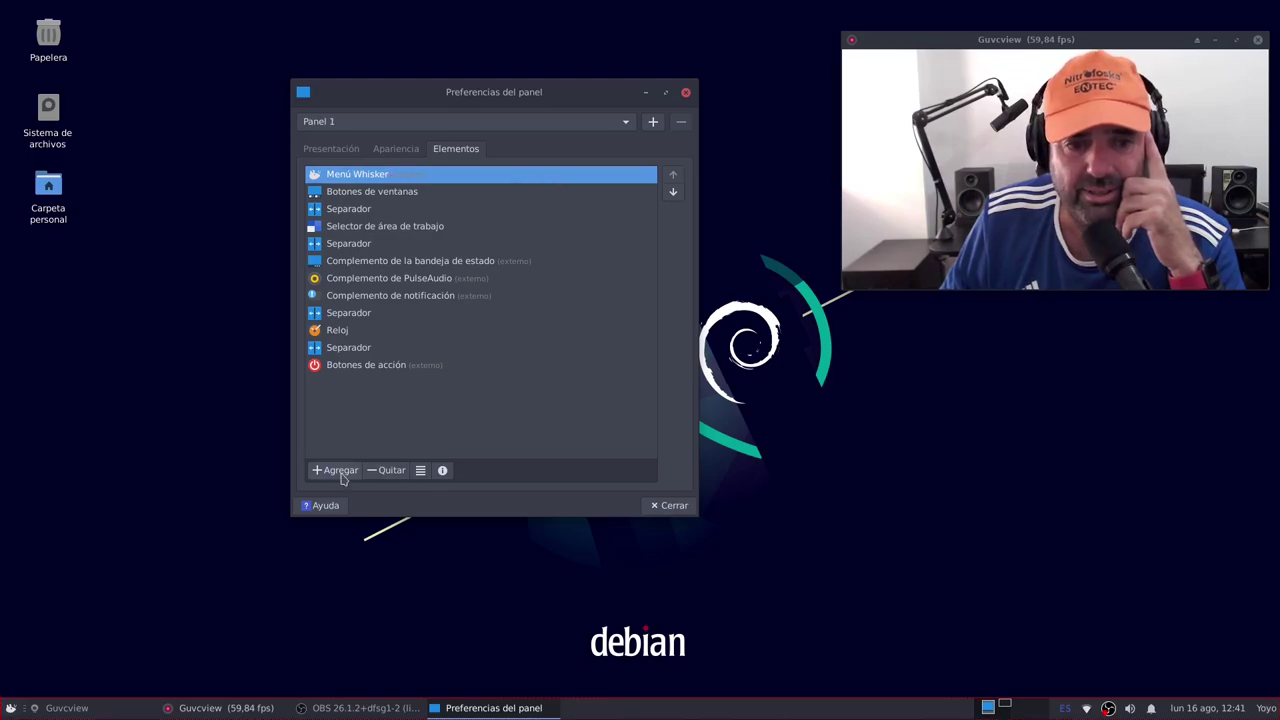
# - Open the Menú Whisker settings, enlarge the window, and arrange it beside the panel preferences so both are visible
pyautogui.click(420, 470)
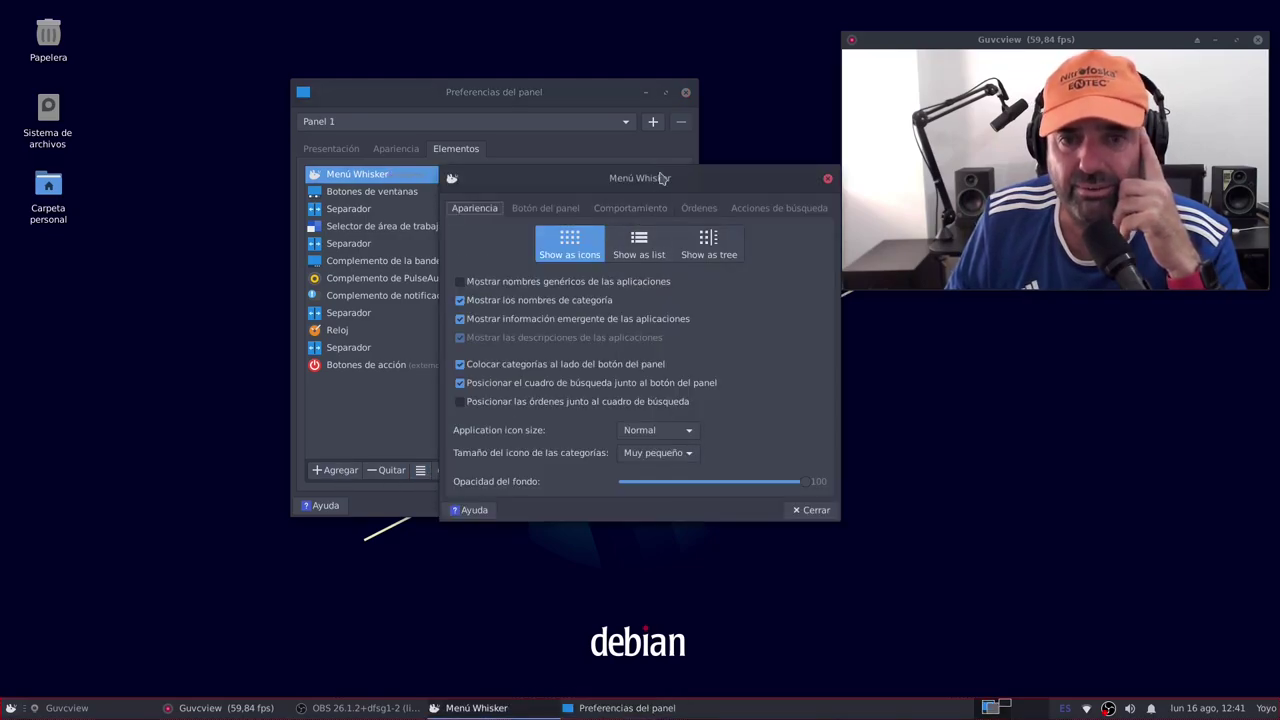
pyautogui.moveTo(660, 176); pyautogui.dragTo(436, 56)
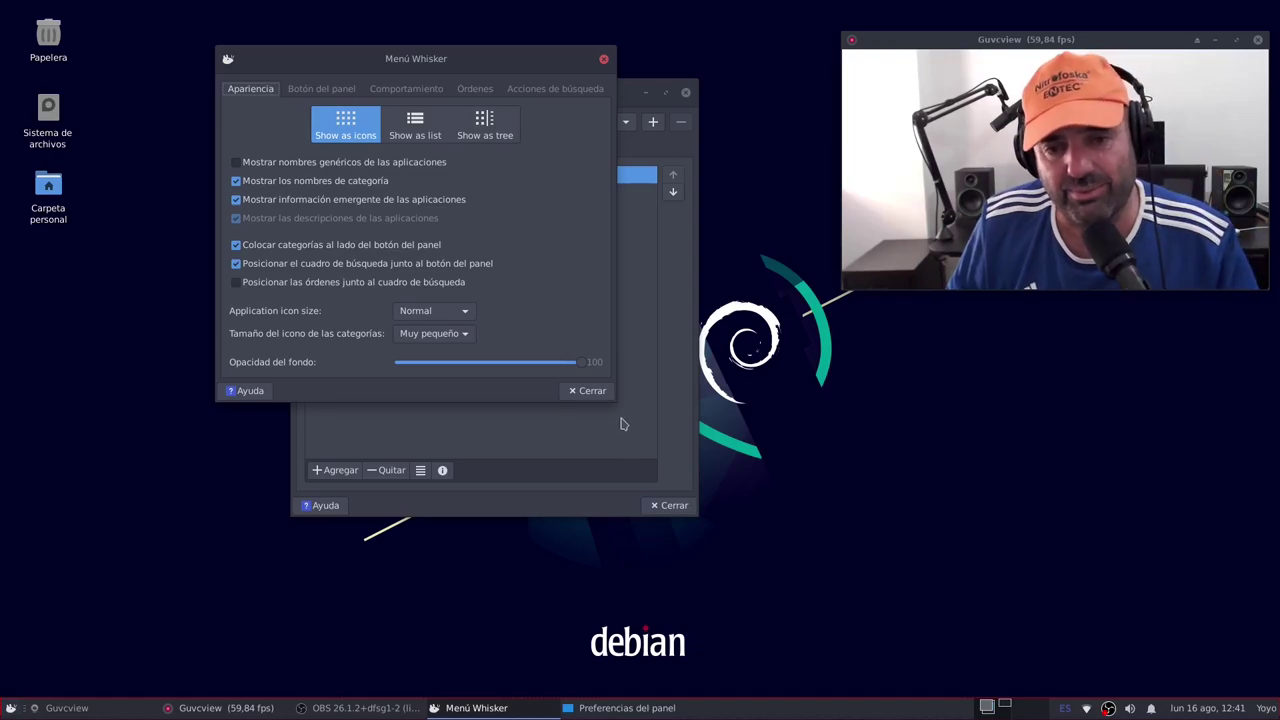
pyautogui.moveTo(618, 405); pyautogui.dragTo(752, 583)
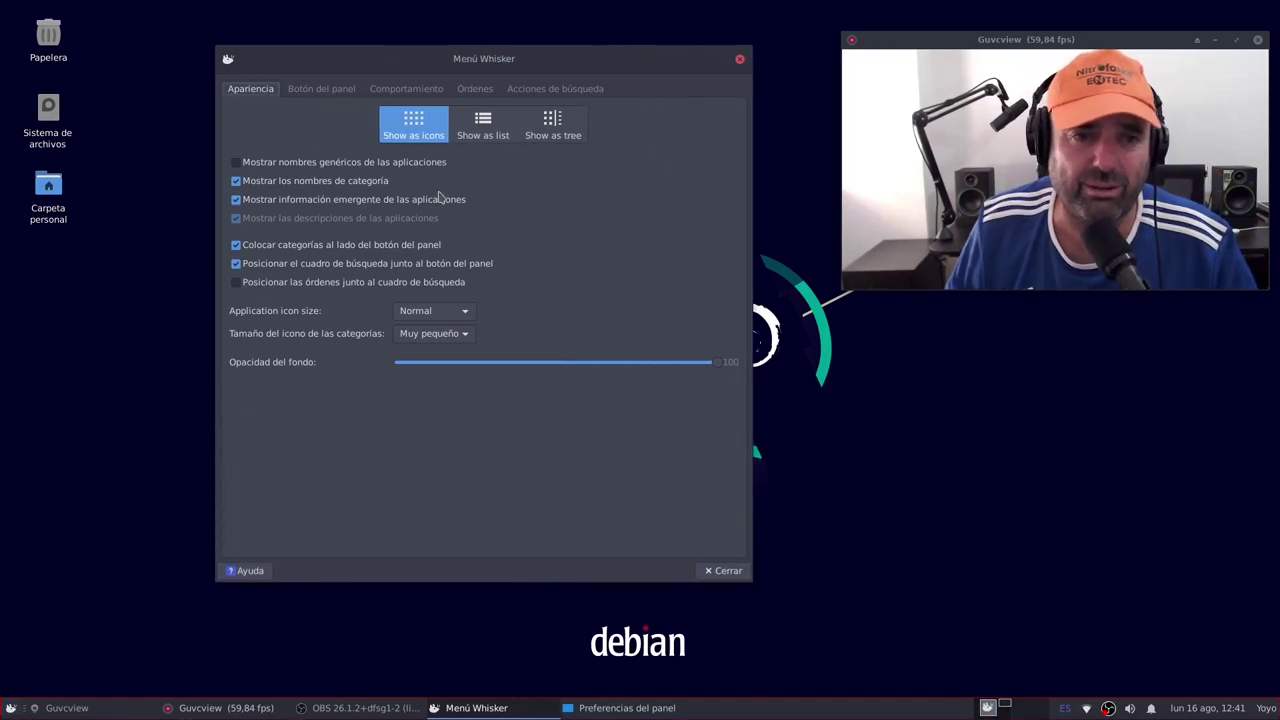
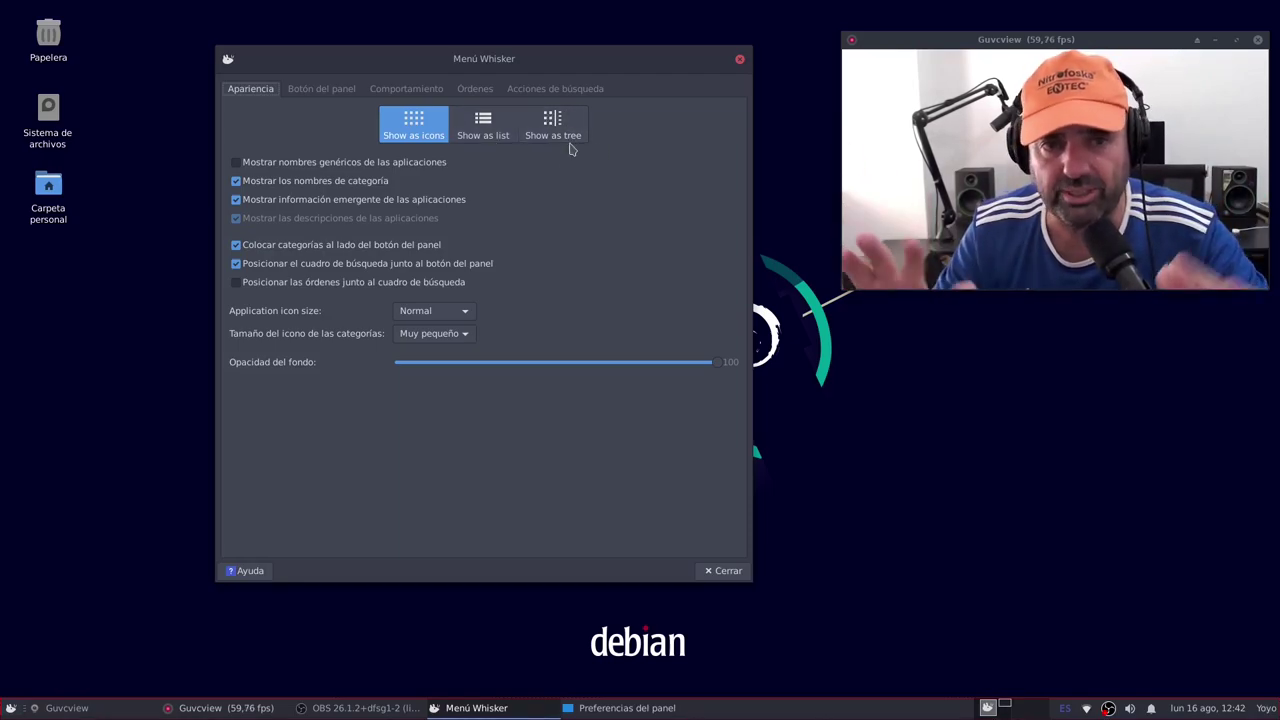
pyautogui.moveTo(483, 58); pyautogui.dragTo(903, 139)
pyautogui.moveTo(560, 98); pyautogui.dragTo(491, 57)
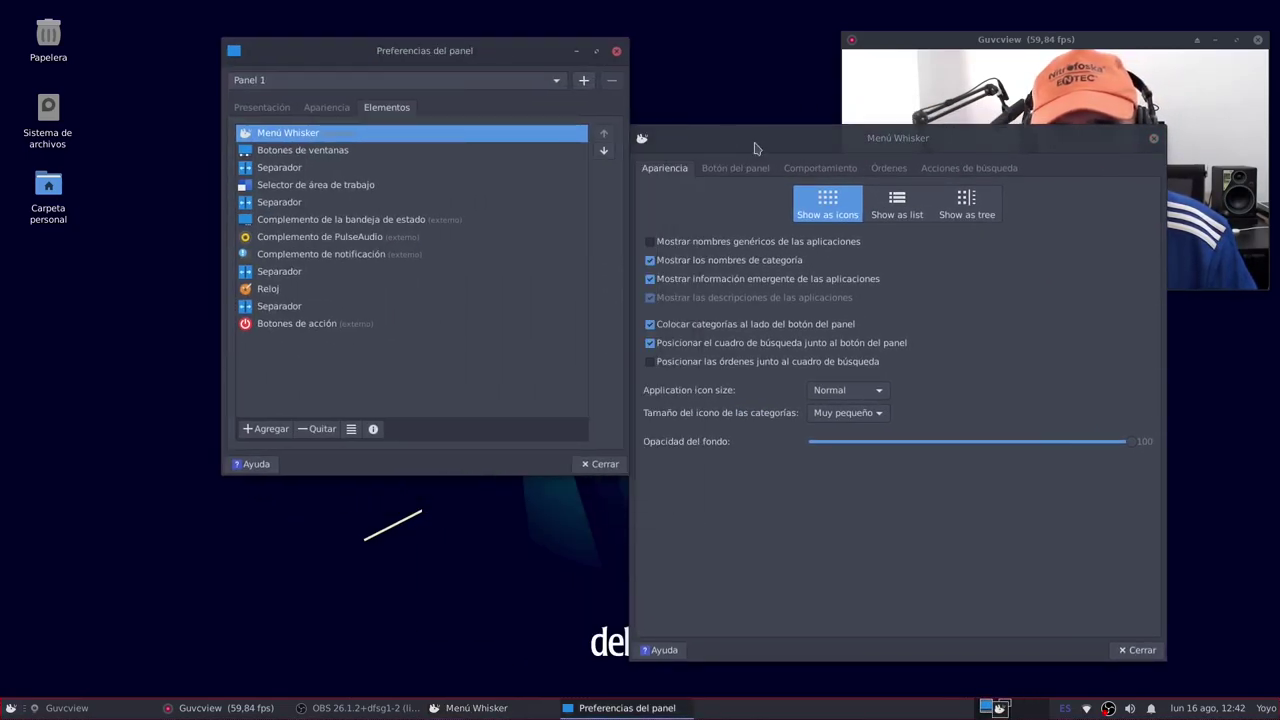
pyautogui.moveTo(757, 143); pyautogui.dragTo(639, 79)
# - Review the Whisker menu's Gráficos category as icons, set the menu to Show as list, and check its favourites in that layout
pyautogui.click(10, 708)
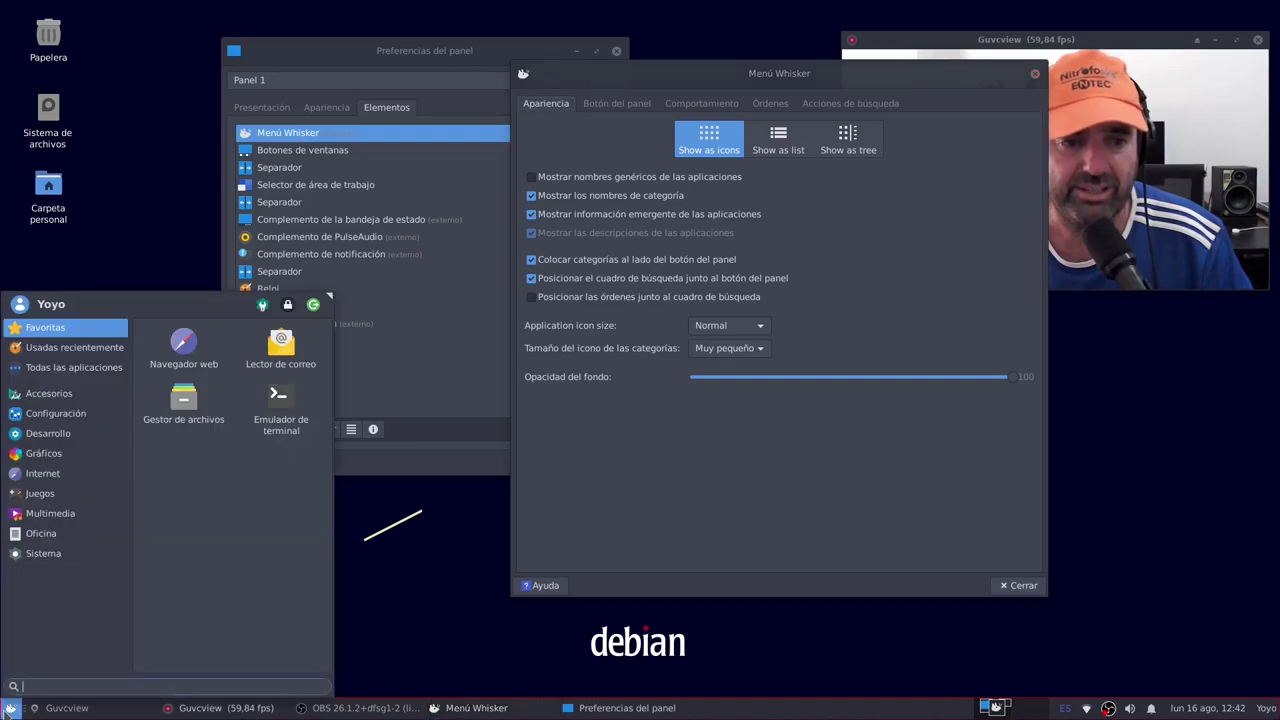
pyautogui.click(61, 457)
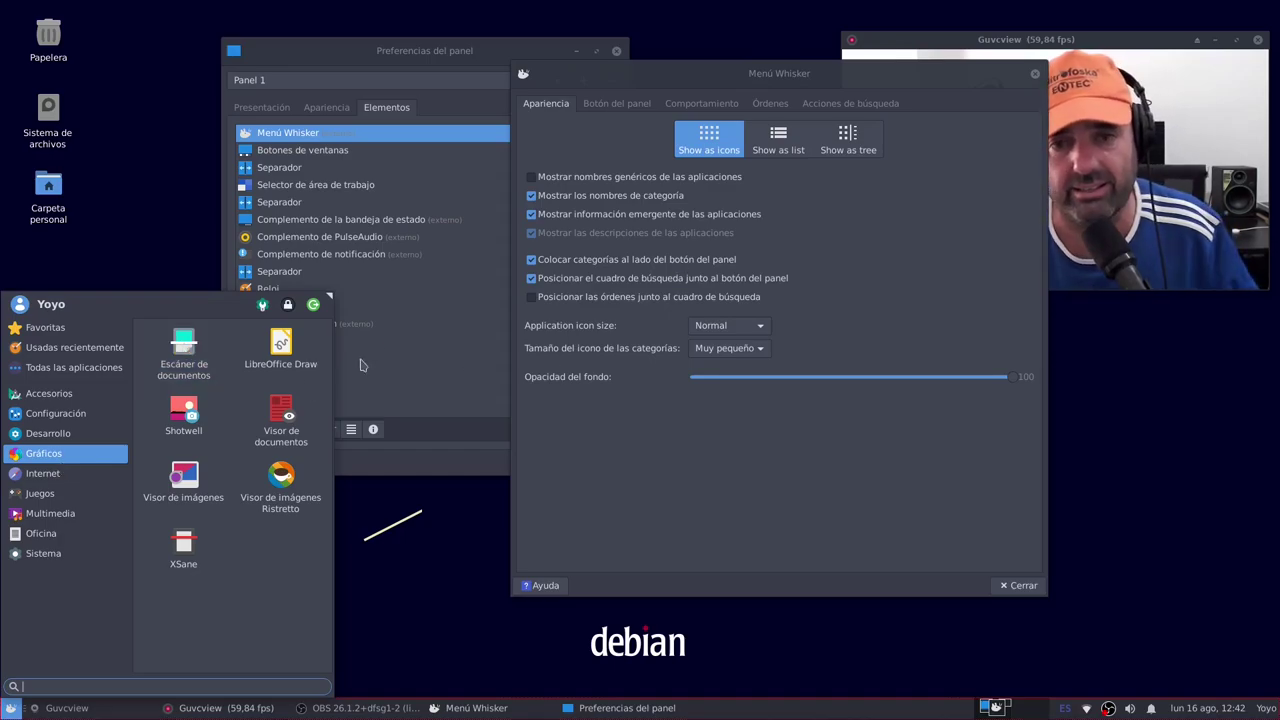
pyautogui.click(778, 140)
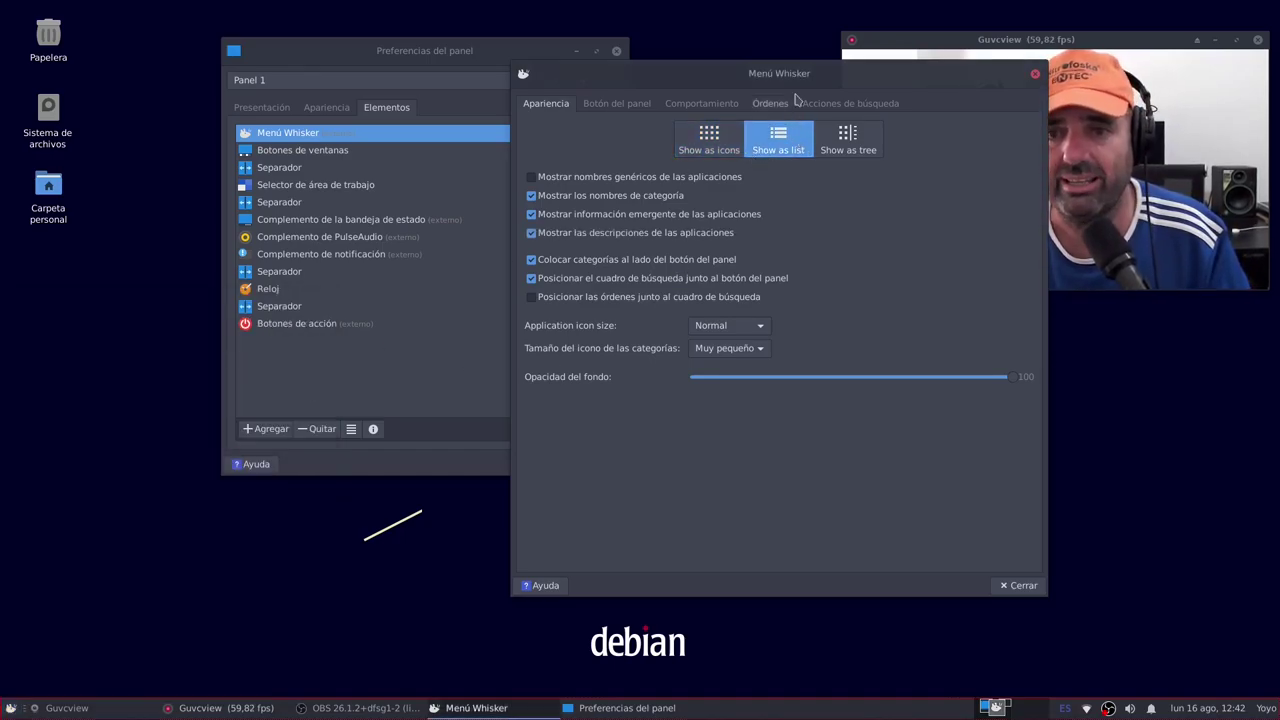
pyautogui.moveTo(795, 75); pyautogui.dragTo(875, 250)
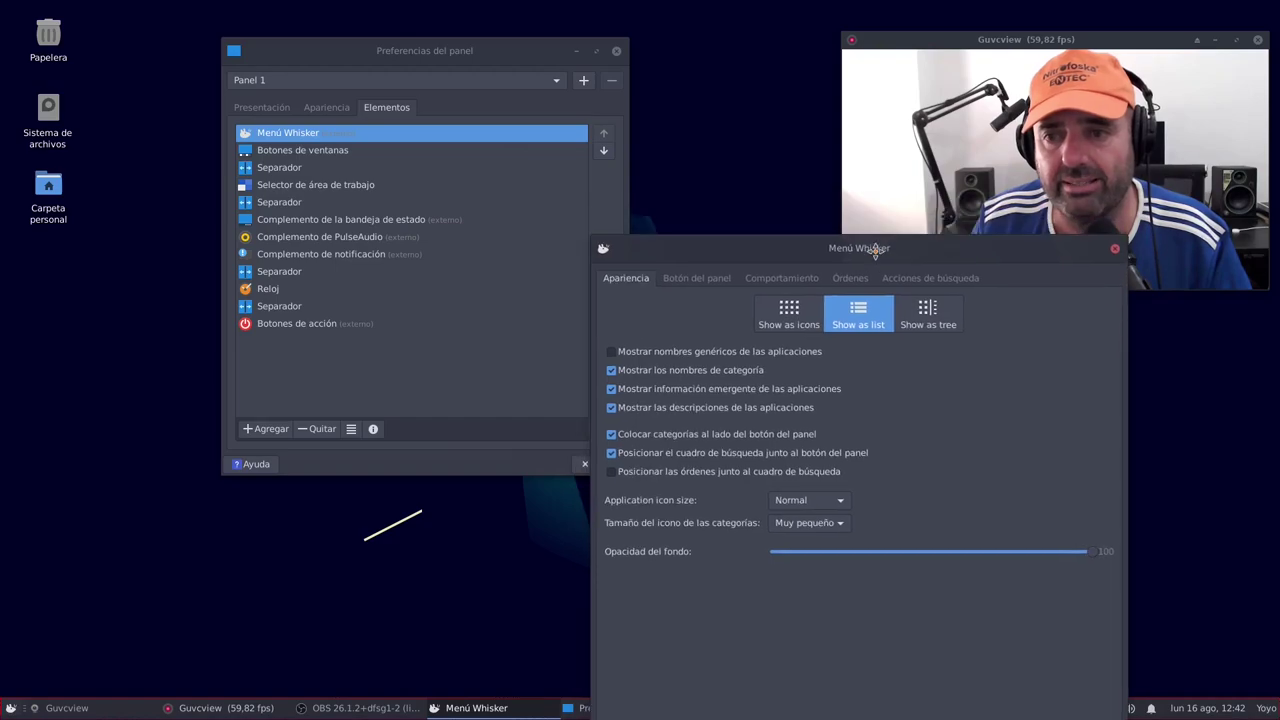
pyautogui.click(9, 708)
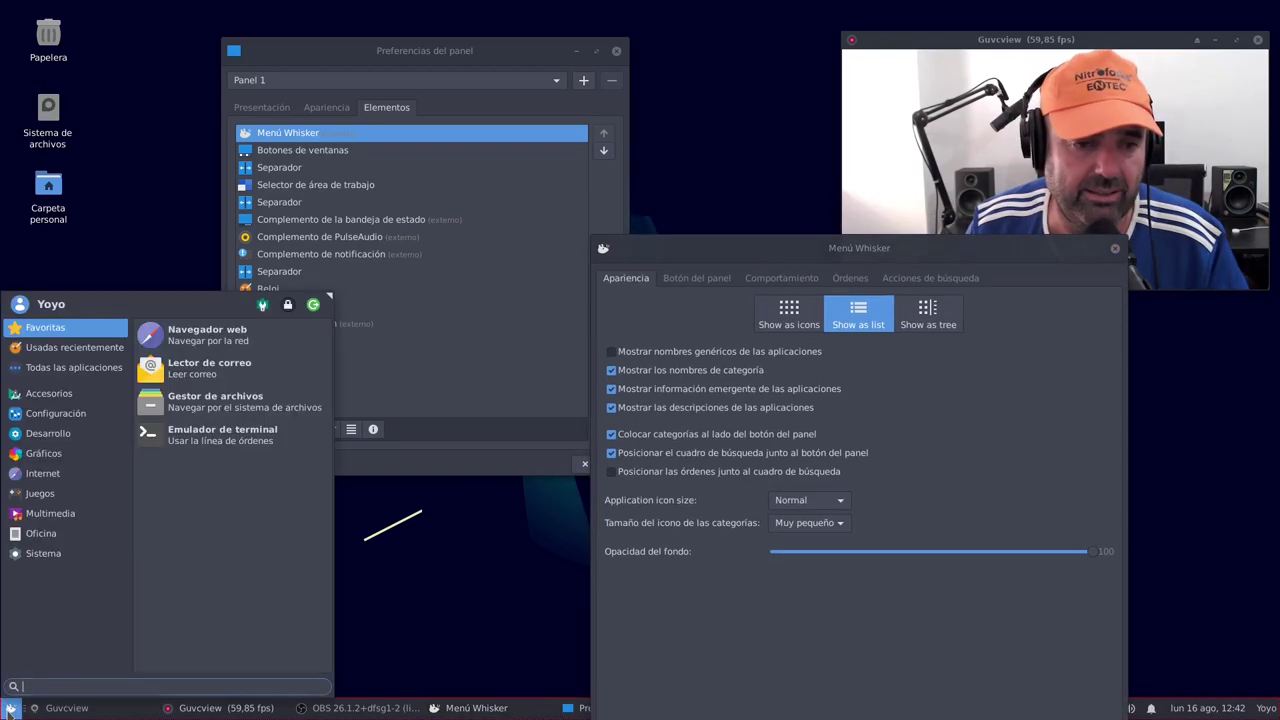
# - Enlarge the Whisker menu slightly, browse its Internet and Multimedia categories in the list layout, and close it
pyautogui.click(70, 476)
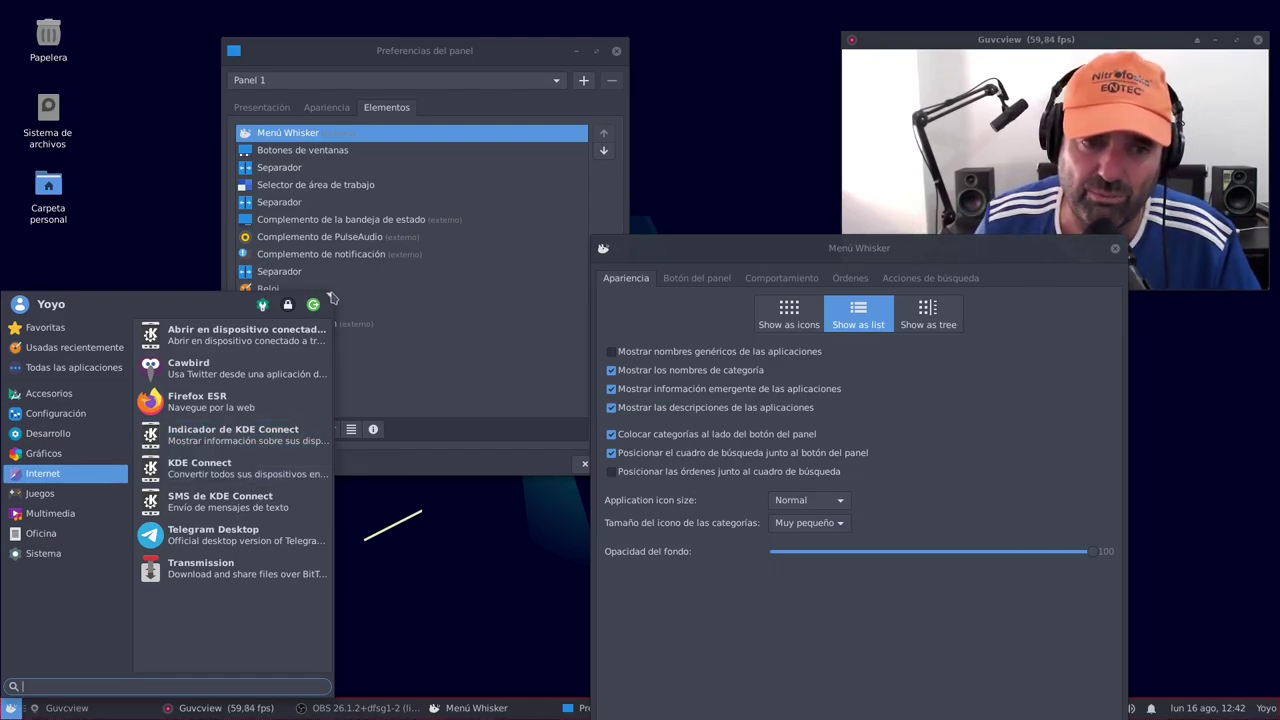
pyautogui.moveTo(332, 298)
pyautogui.mouseDown()
pyautogui.moveTo(280, 300)
pyautogui.moveTo(344, 302)
pyautogui.moveTo(344, 290)
pyautogui.mouseUp()
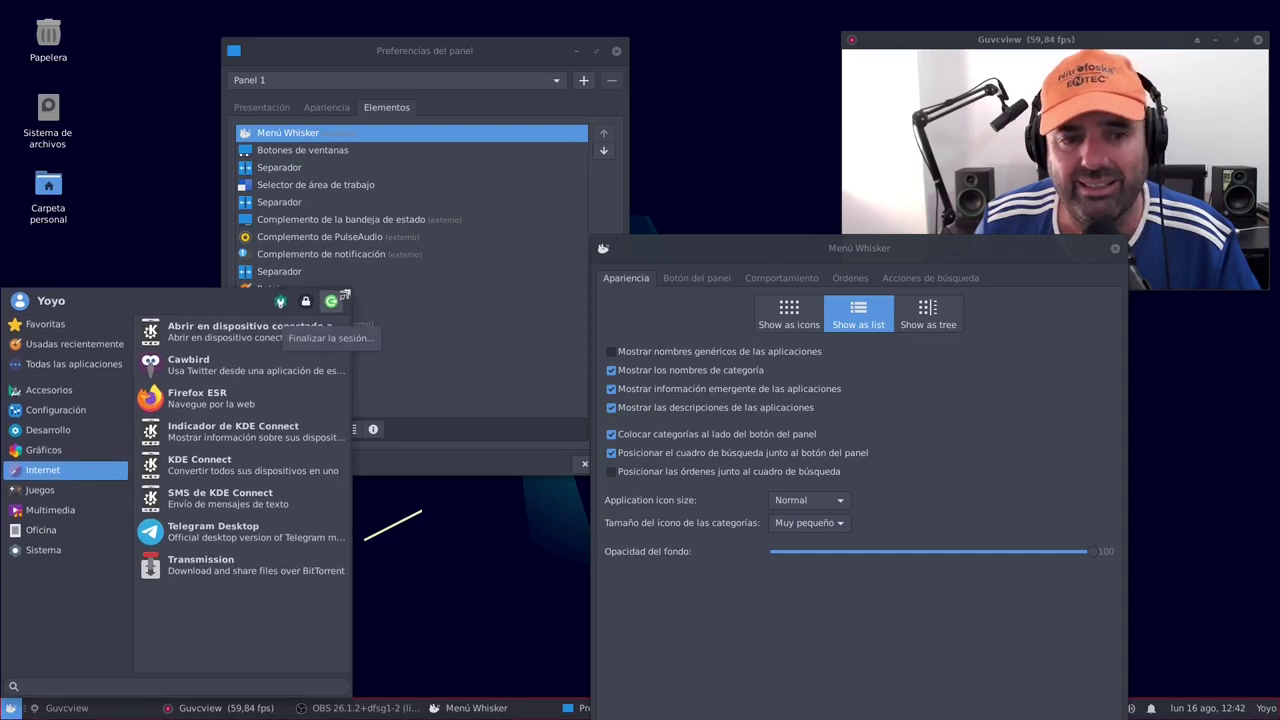
pyautogui.click(50, 510)
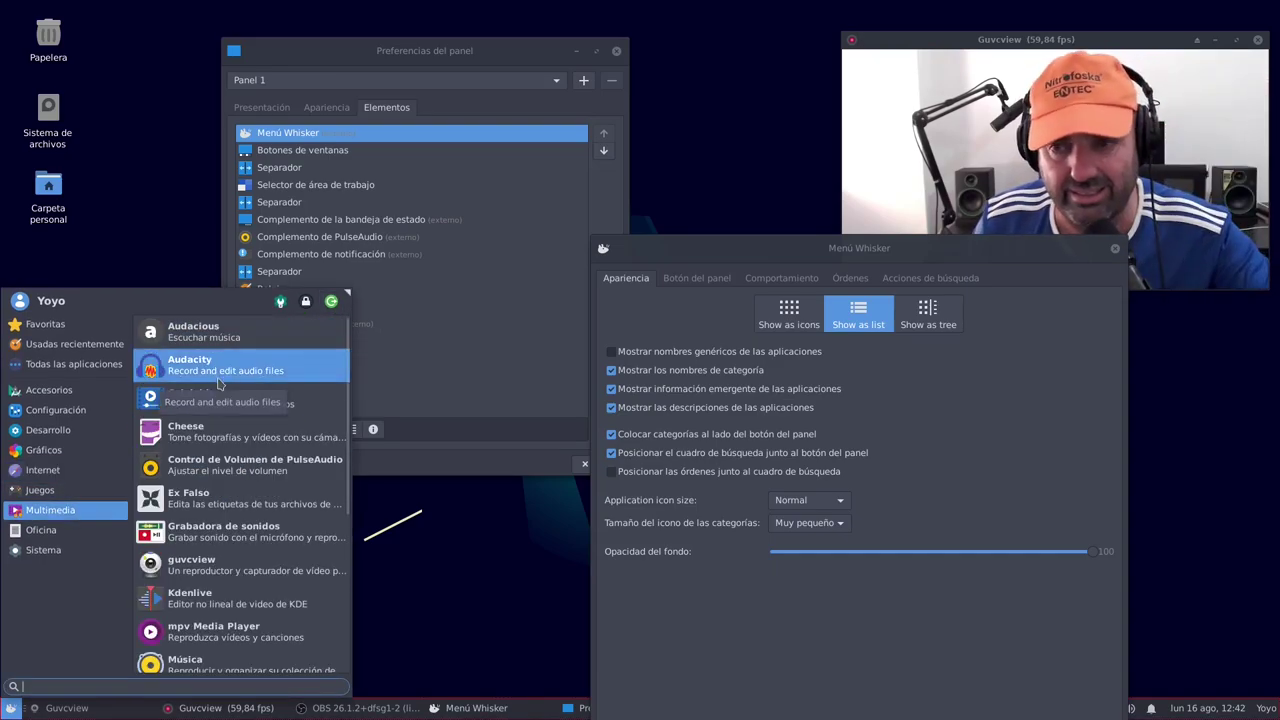
pyautogui.scroll(-3, 215, 480)
pyautogui.scroll(3, 212, 510)
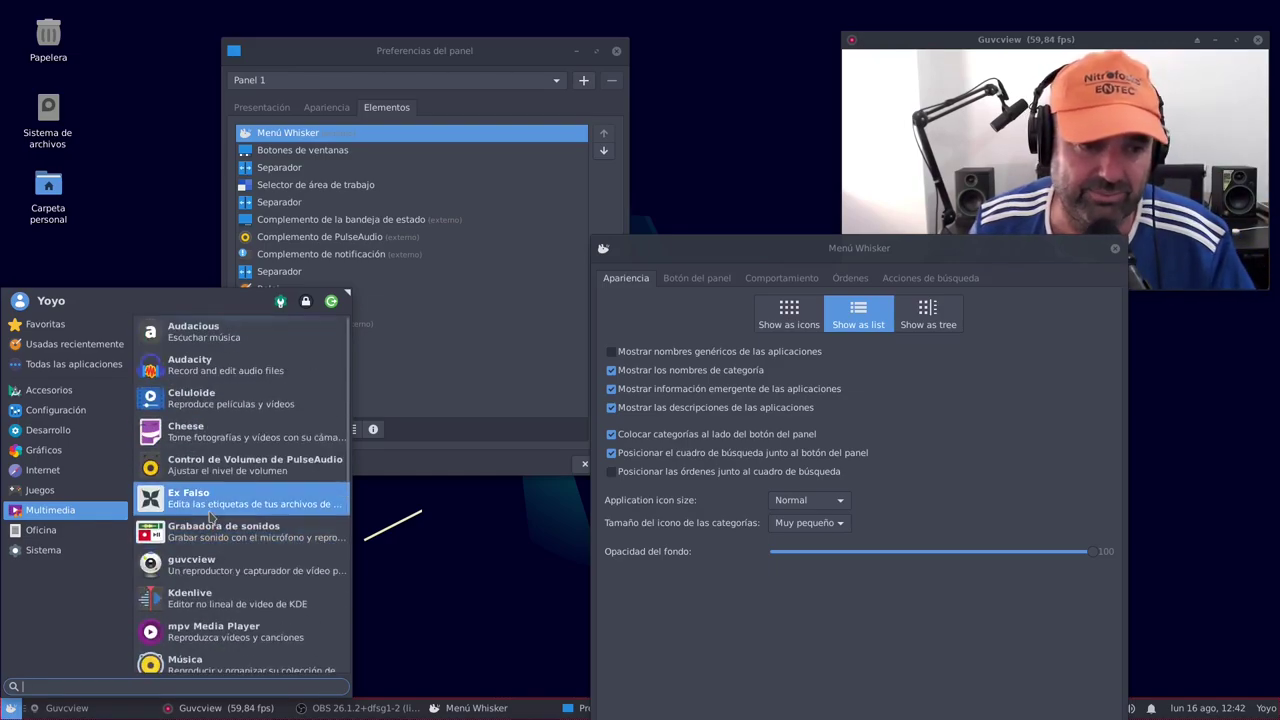
pyautogui.scroll(-1, 212, 515)
pyautogui.click(730, 253)
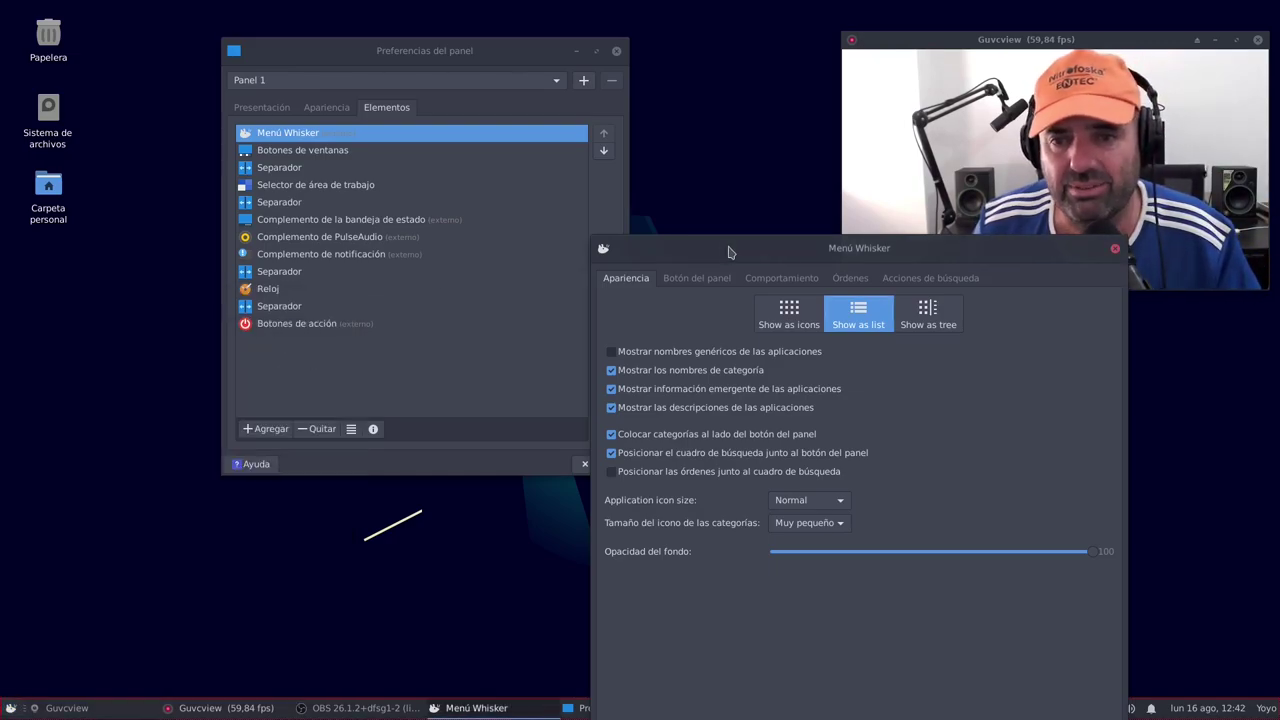
# - Set the Whisker menu to Show as tree and review its Internet and Oficina categories in that layout
pyautogui.click(937, 320)
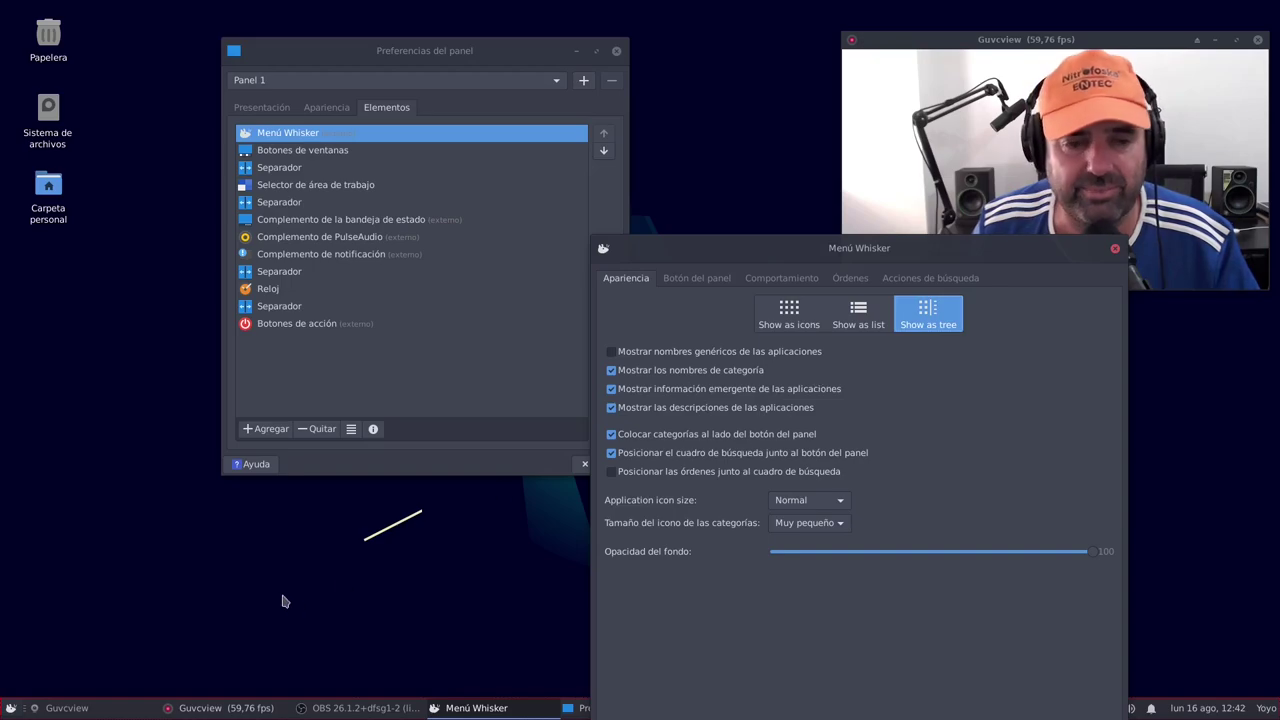
pyautogui.click(10, 708)
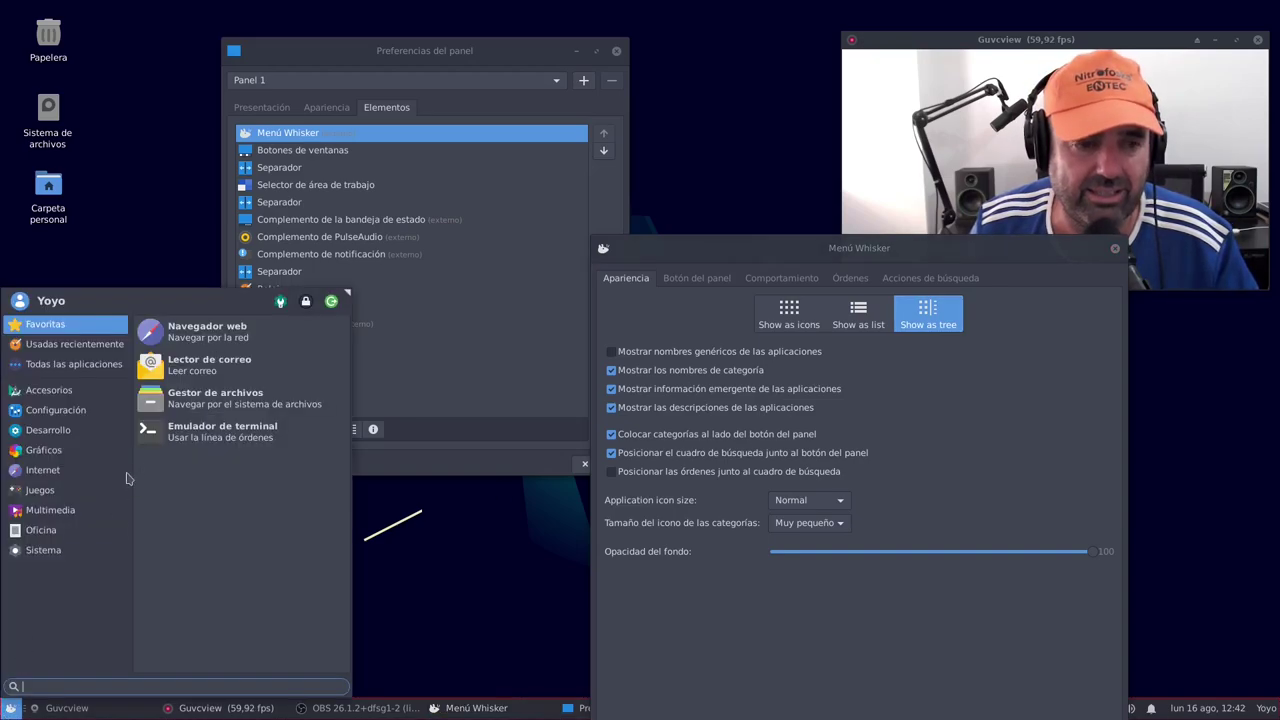
pyautogui.click(64, 475)
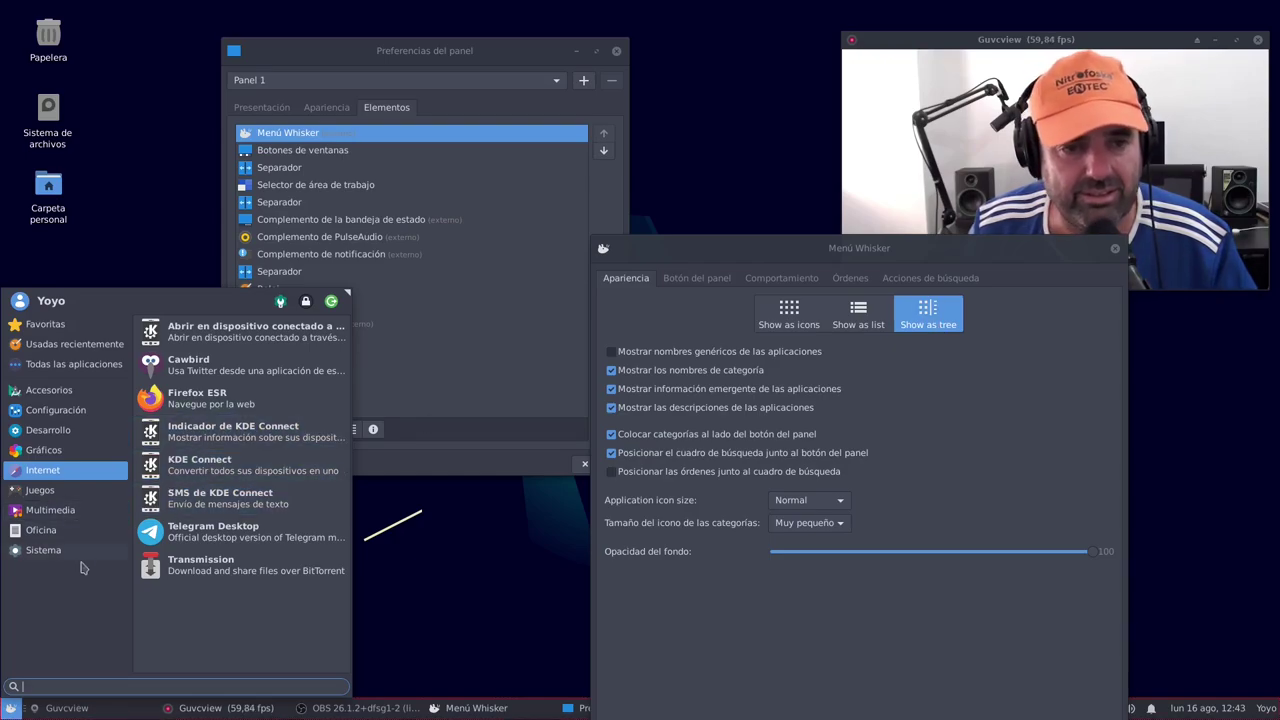
pyautogui.click(42, 530)
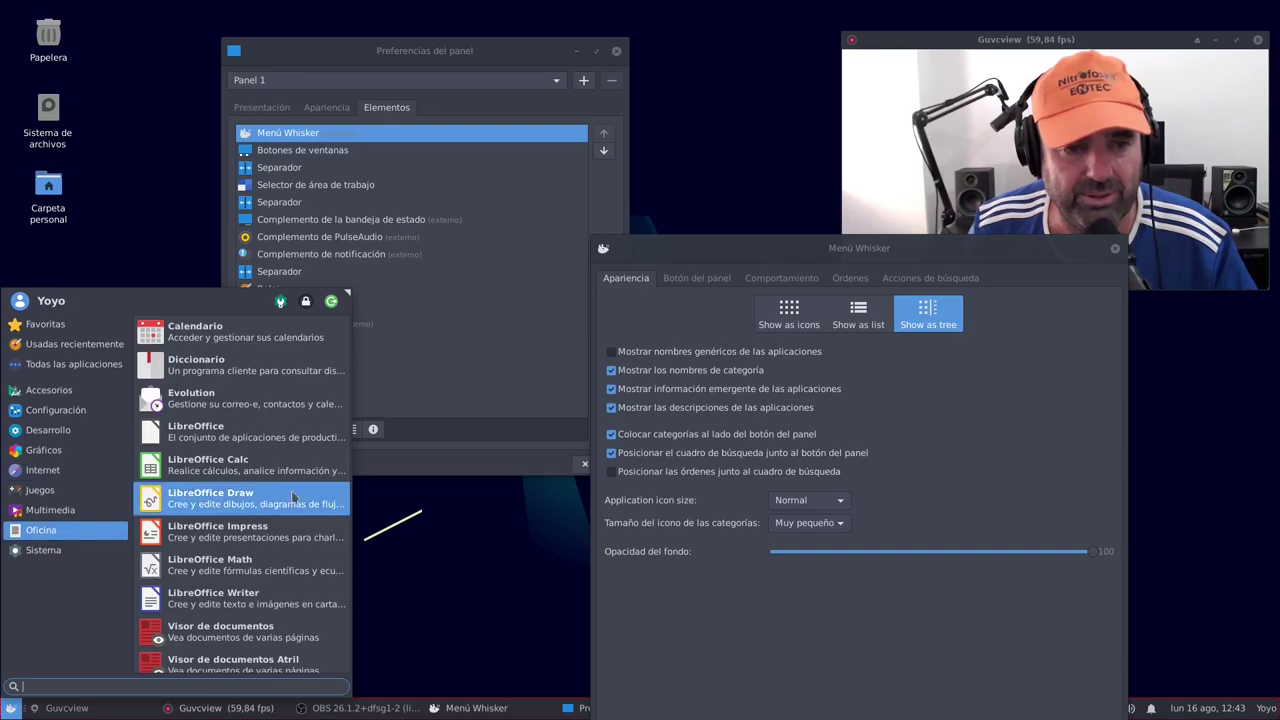
pyautogui.scroll(-1, 295, 496)
pyautogui.scroll(1, 295, 496)
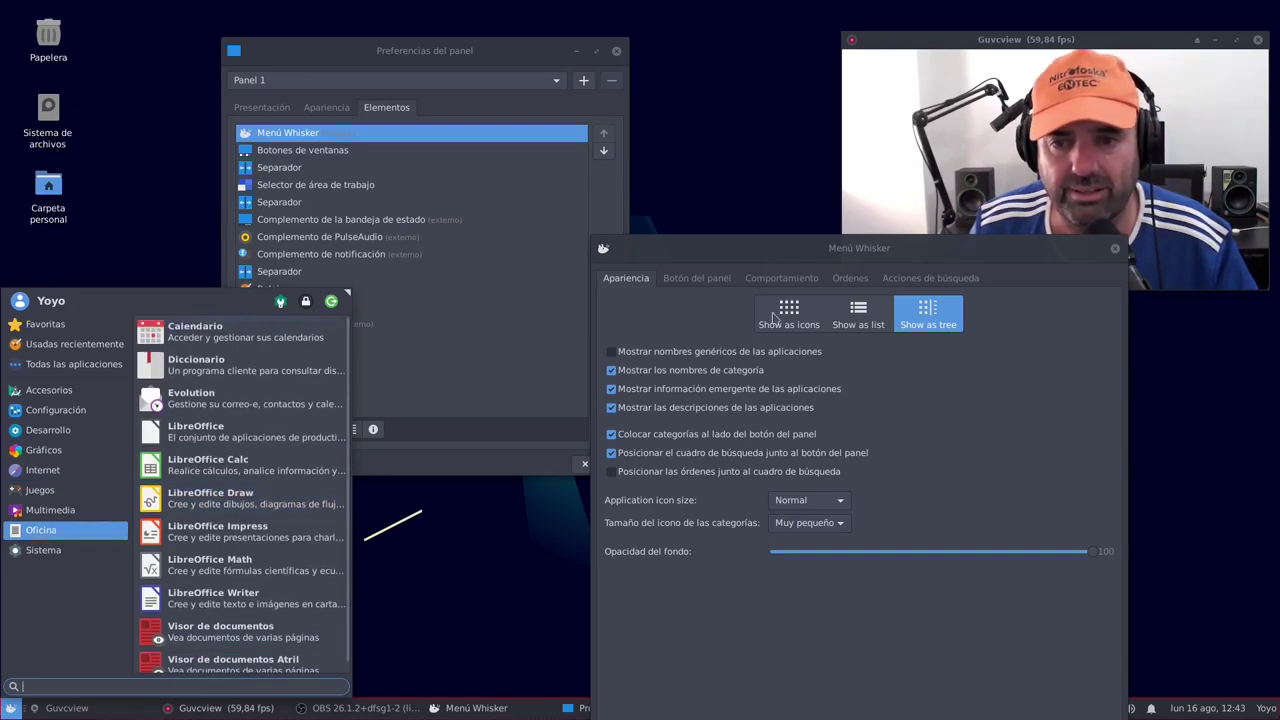
pyautogui.click(452, 544)
# - Review the Whisker settings for Botón del panel, Comportamiento, Órdenes and Acciones de búsqueda, then return to Apariencia
pyautogui.moveTo(886, 249); pyautogui.dragTo(745, 211)
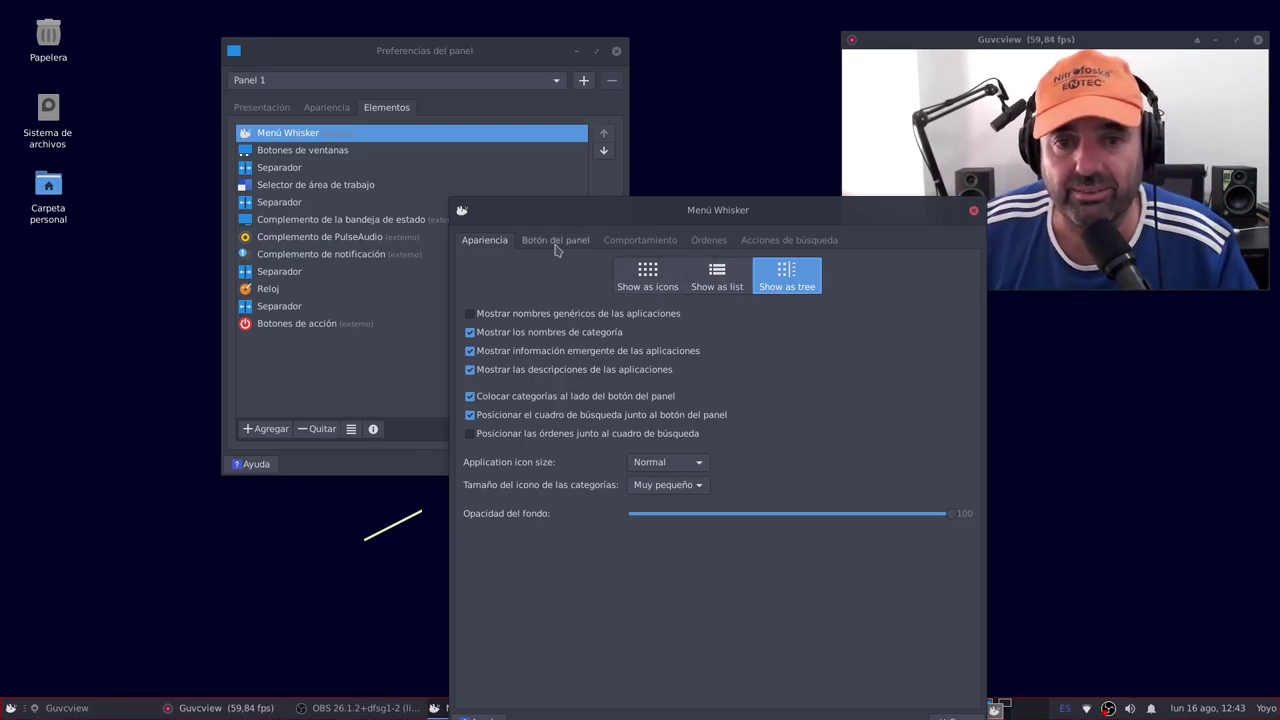
pyautogui.click(556, 242)
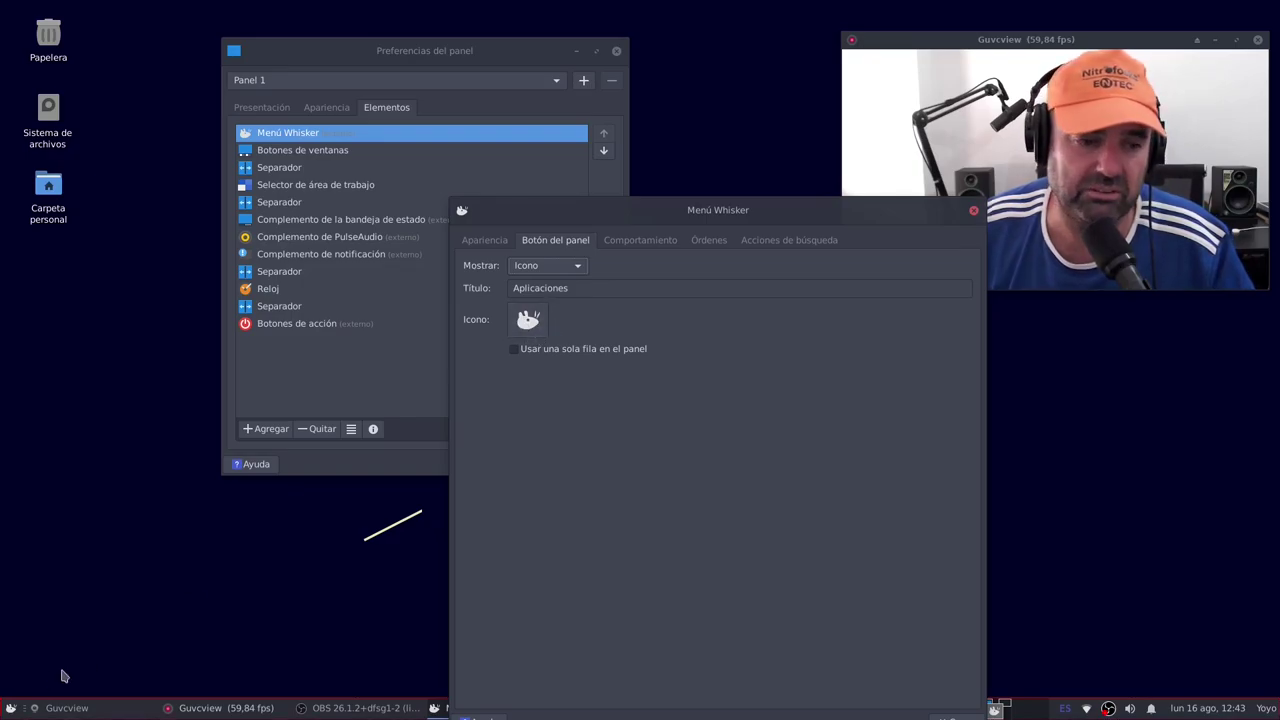
pyautogui.click(629, 240)
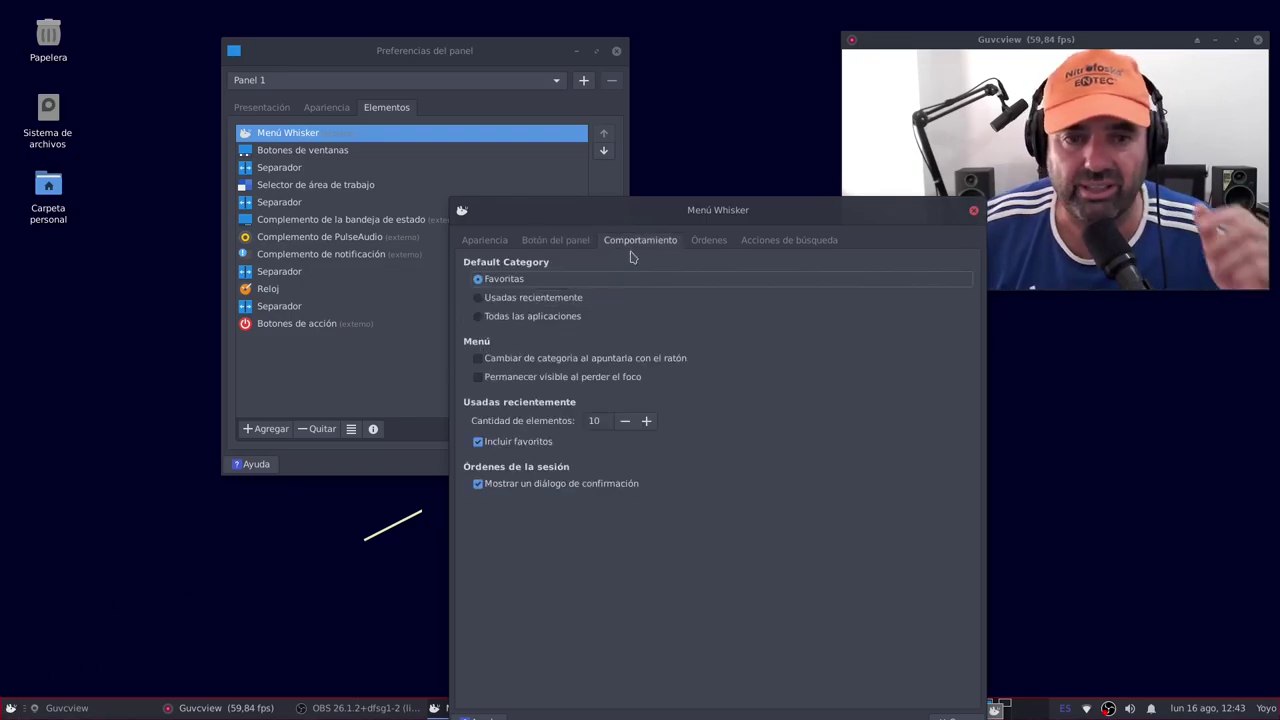
pyautogui.click(718, 243)
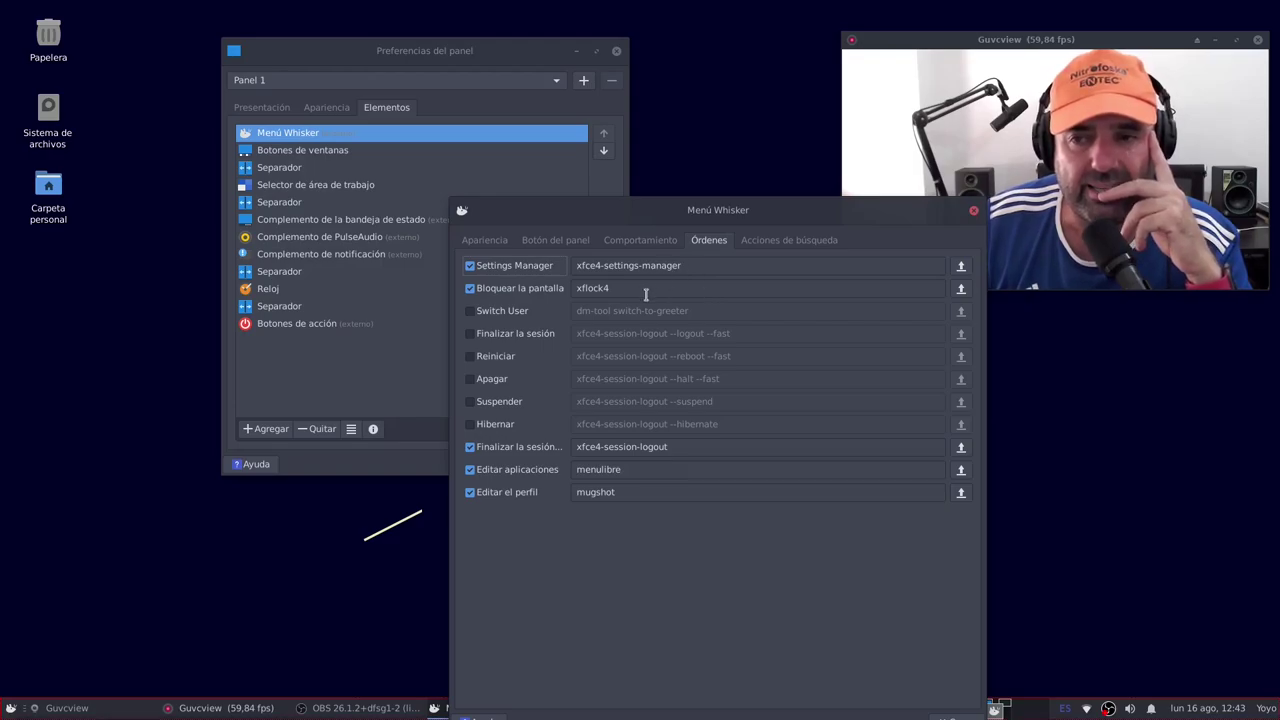
pyautogui.click(768, 244)
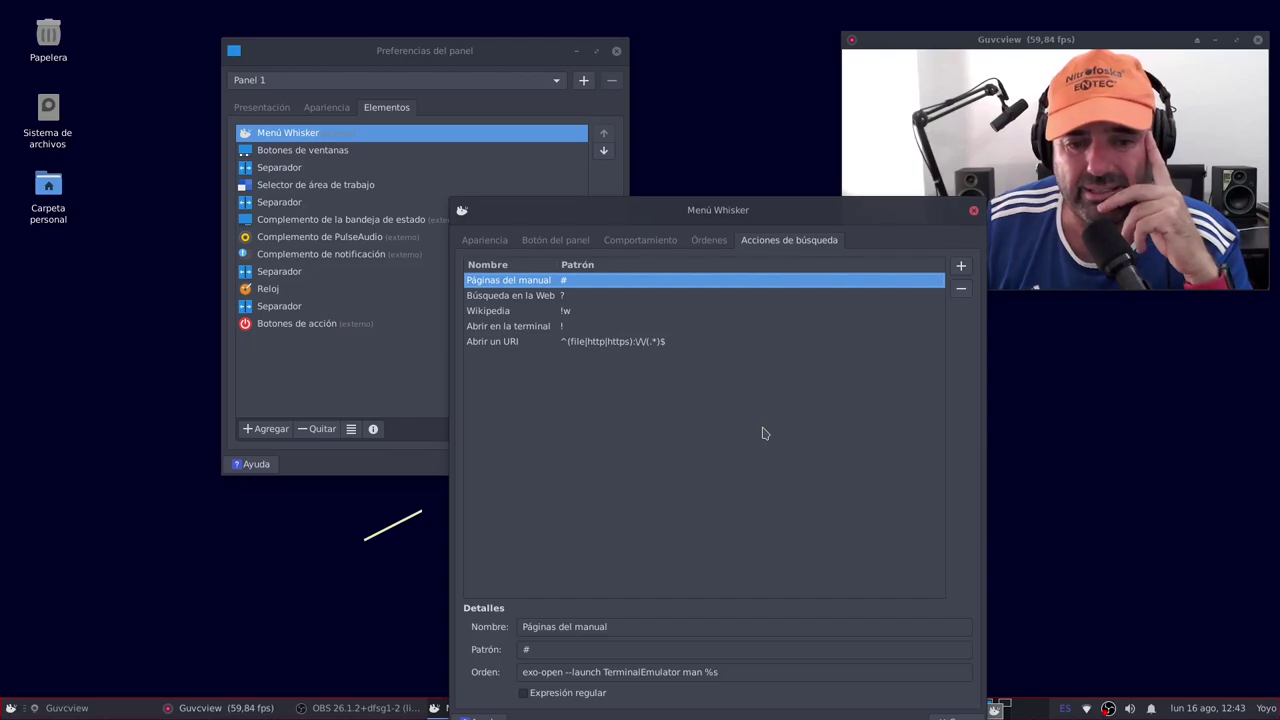
pyautogui.click(488, 240)
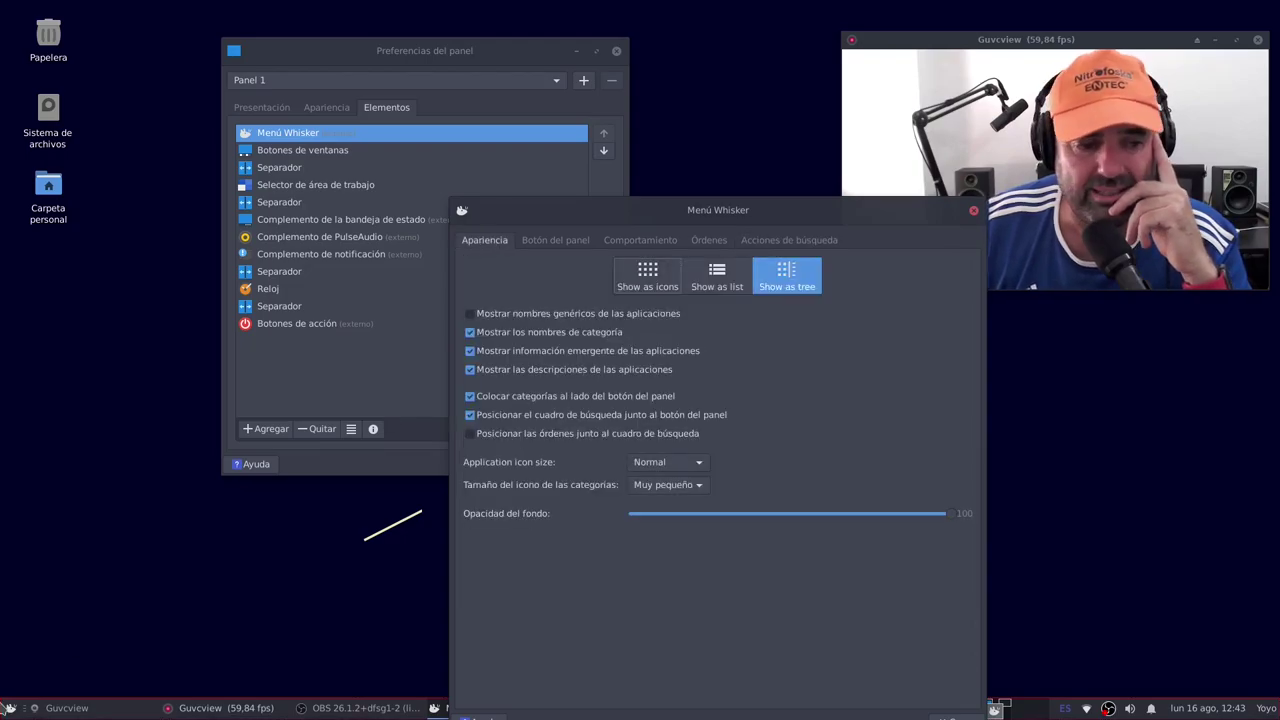
# - Search the Whisker menu for "fir", then close the menu without launching anything
pyautogui.click(10, 707)
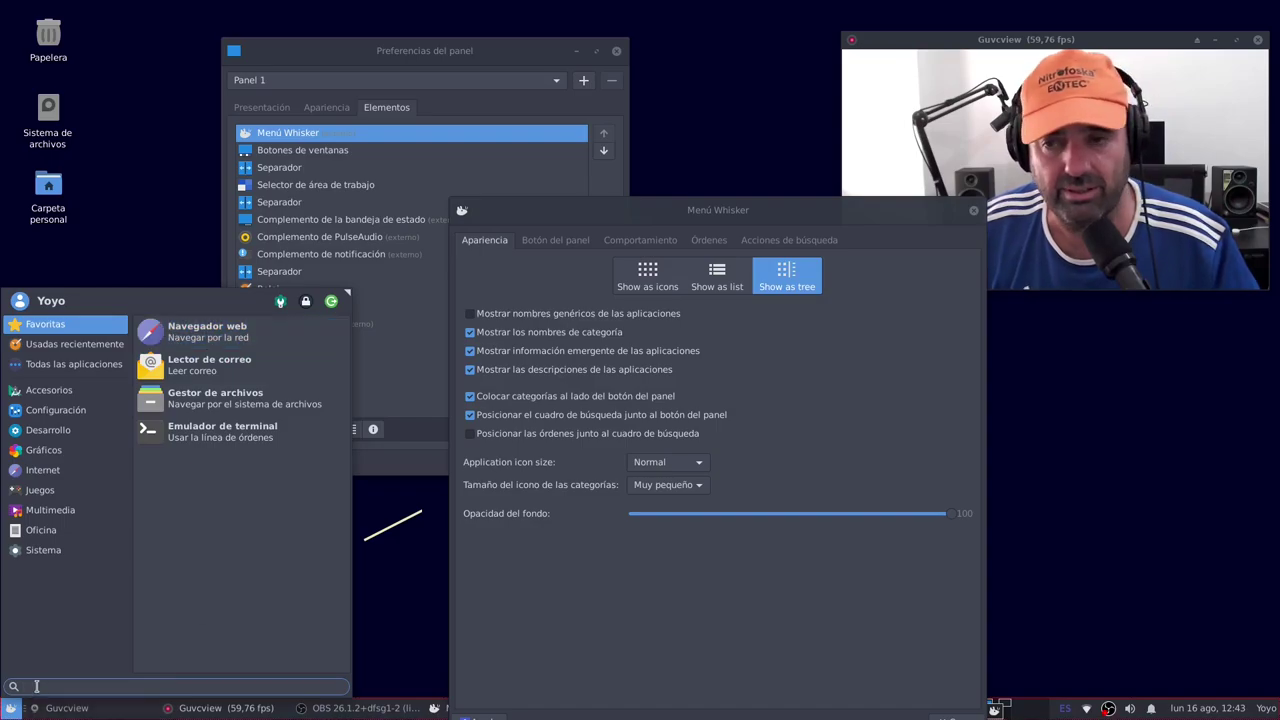
pyautogui.write('fir')
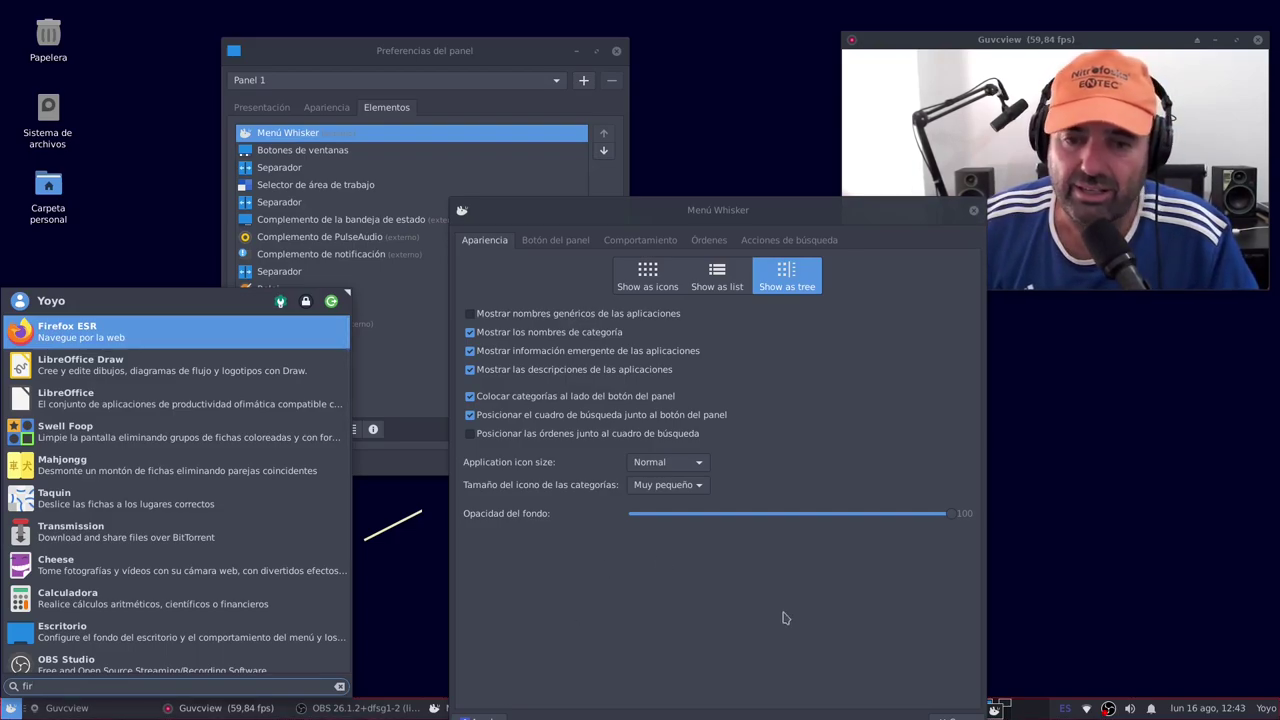
pyautogui.click(785, 618)
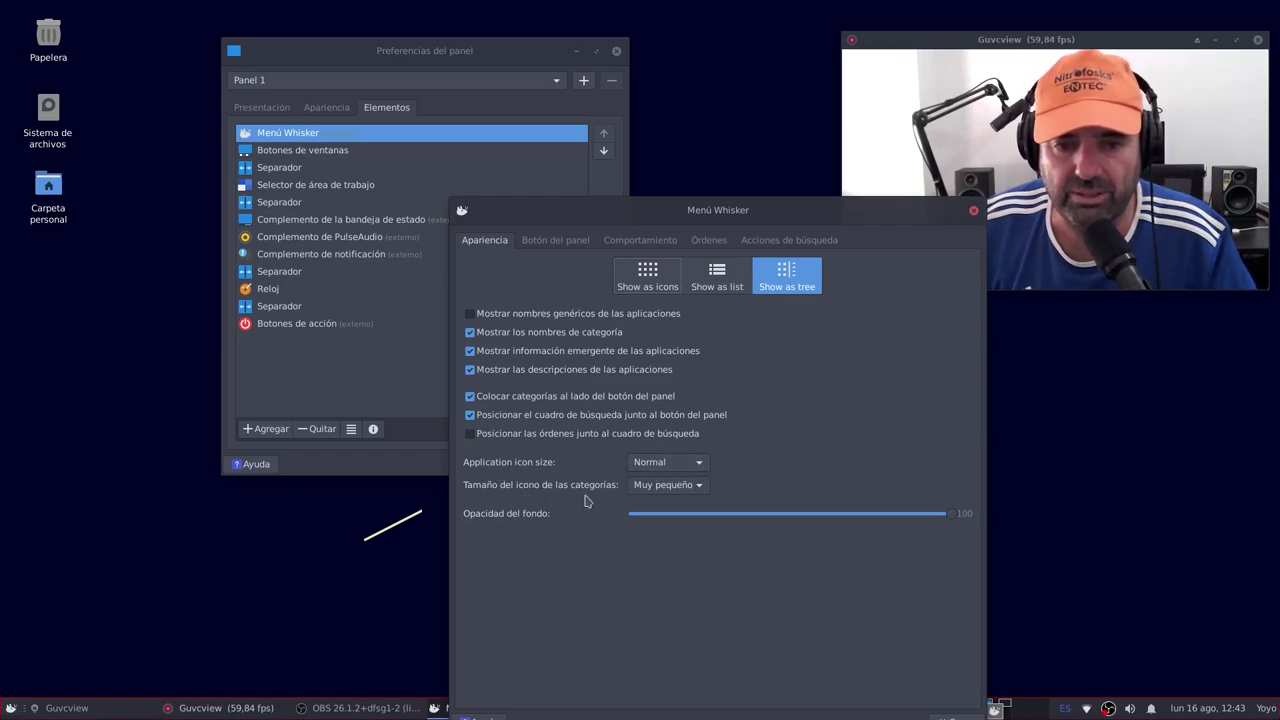
# - Check the Whisker menu's favourites, then close both the Menú Whisker settings and the panel preferences
pyautogui.click(12, 707)
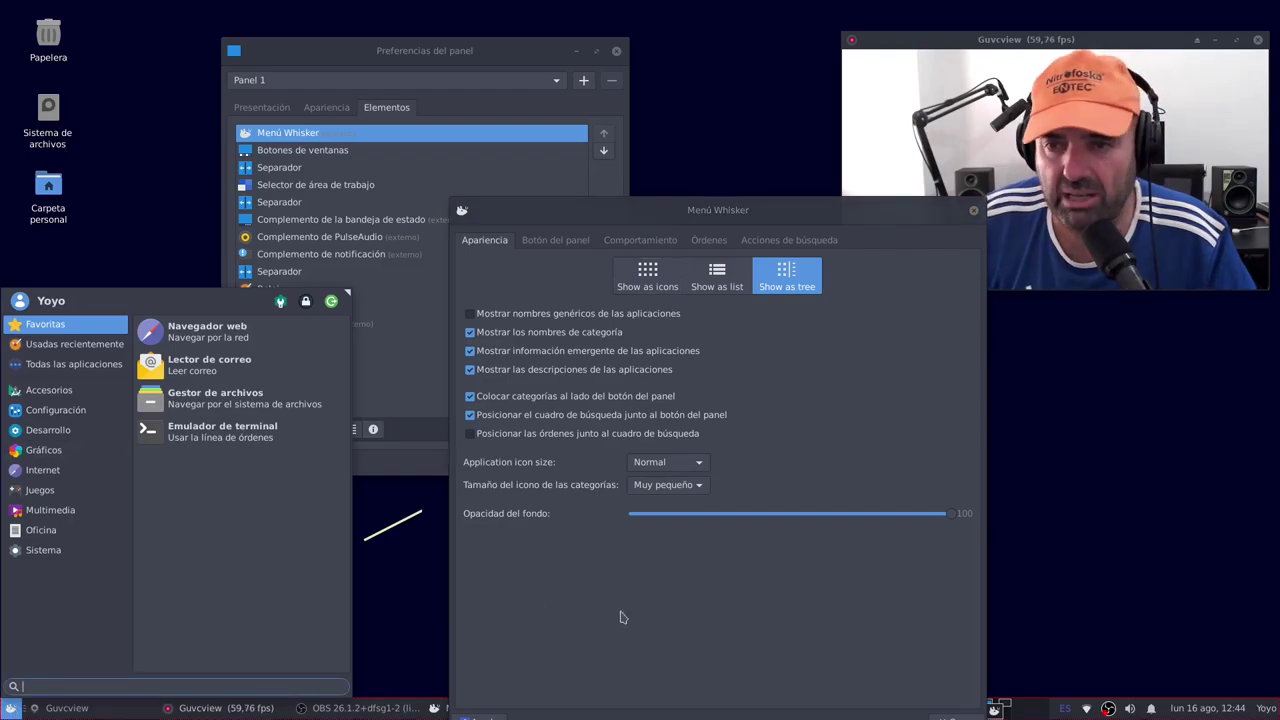
pyautogui.click(680, 621)
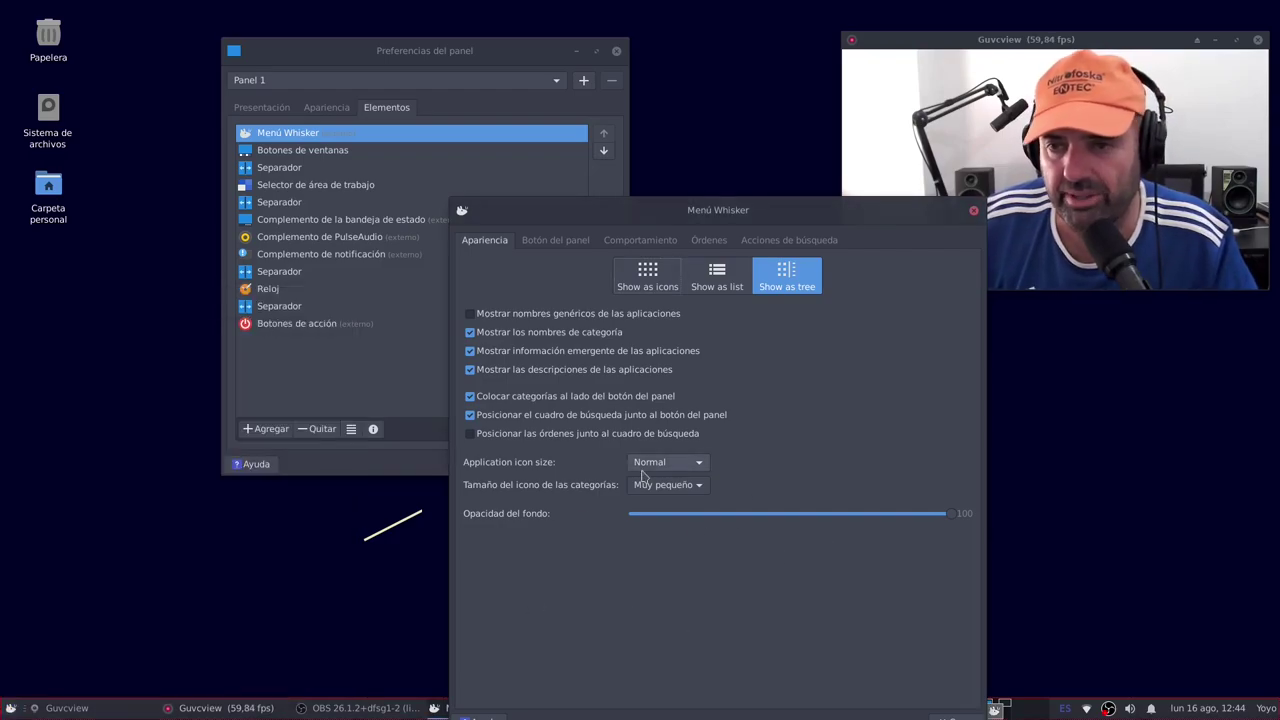
pyautogui.click(973, 210)
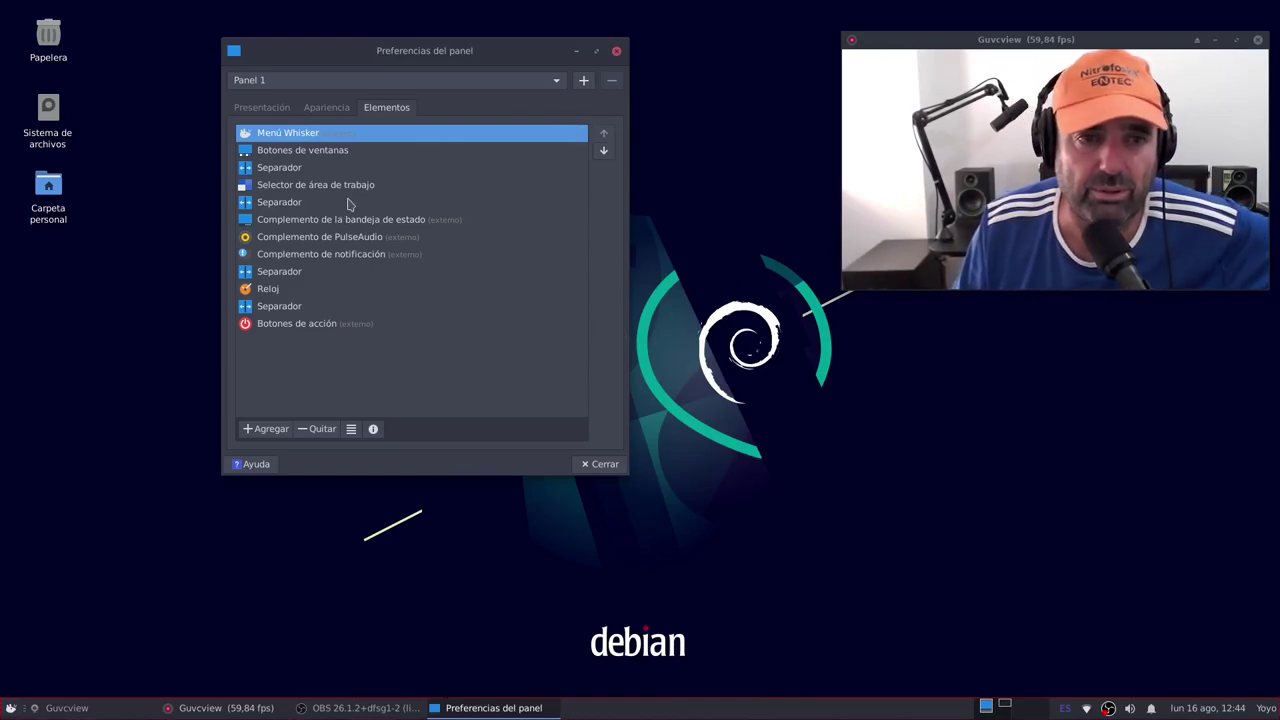
pyautogui.click(616, 50)
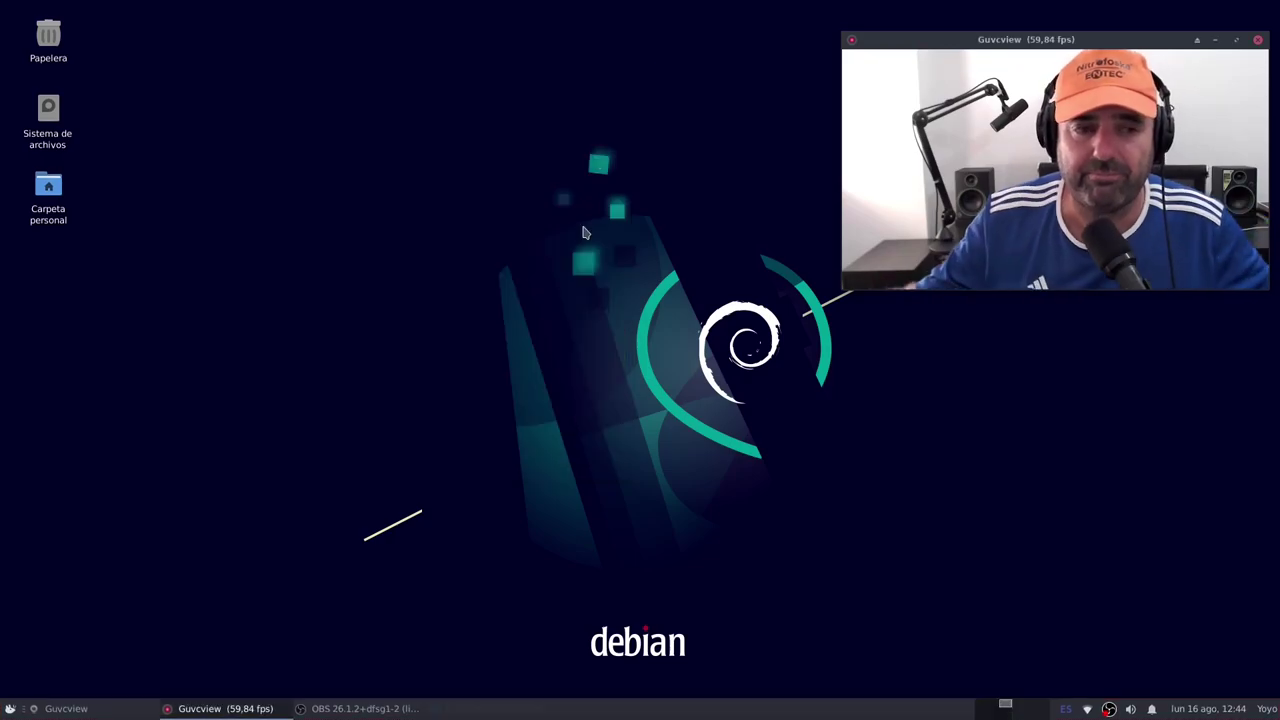
# - Browse the Whisker menu's Internet category, then open the settings manager from the menu and close it again
pyautogui.click(12, 708)
pyautogui.click(45, 470)
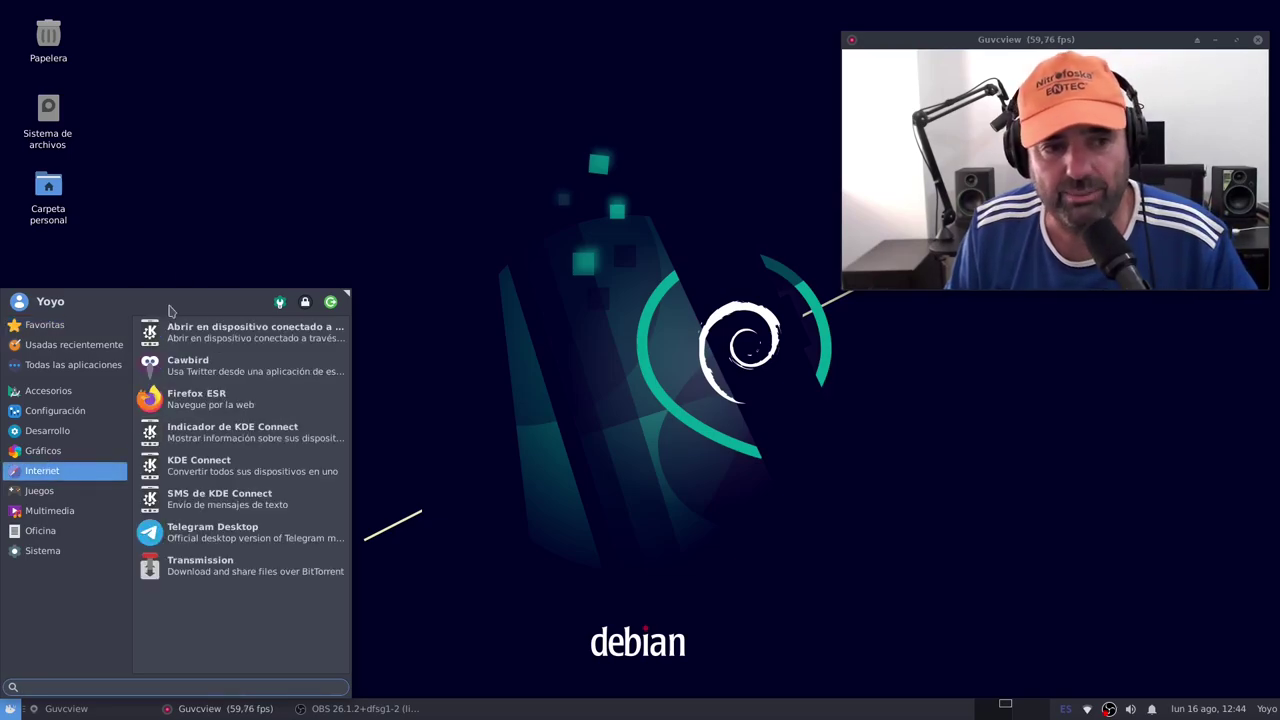
pyautogui.click(280, 303)
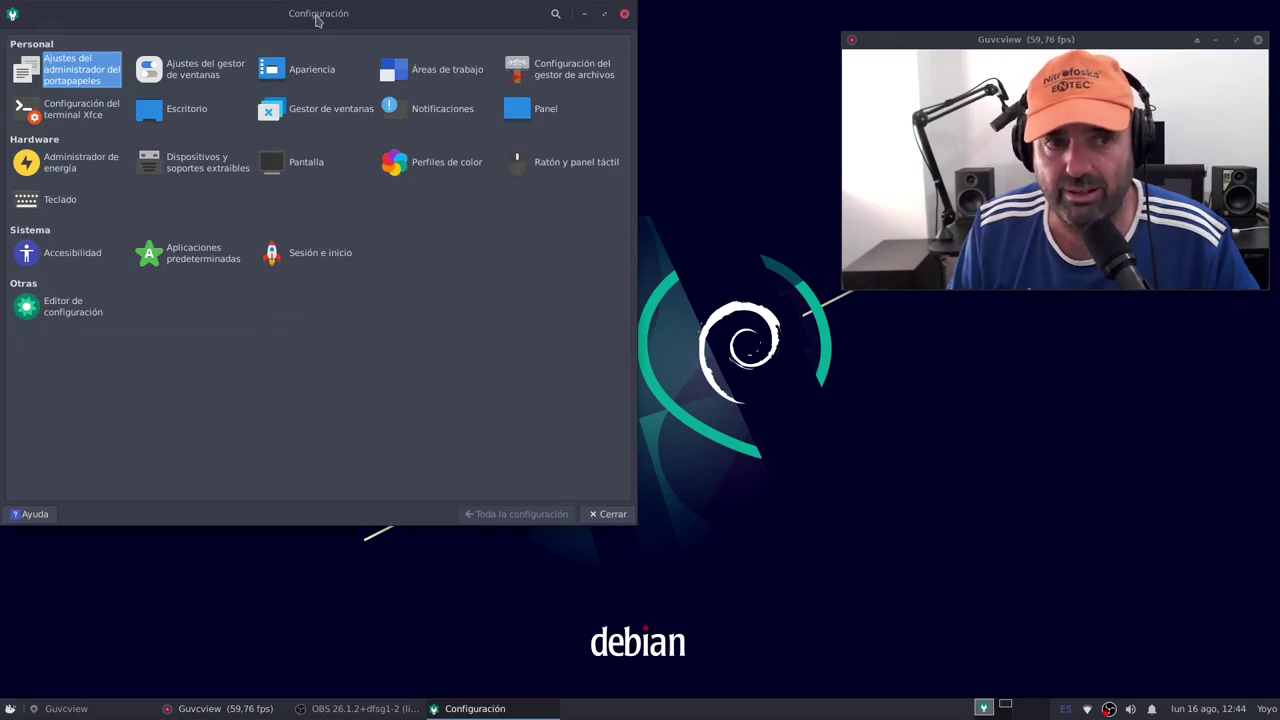
pyautogui.moveTo(316, 8); pyautogui.dragTo(445, 142)
pyautogui.hotkey('alt', 'F4')
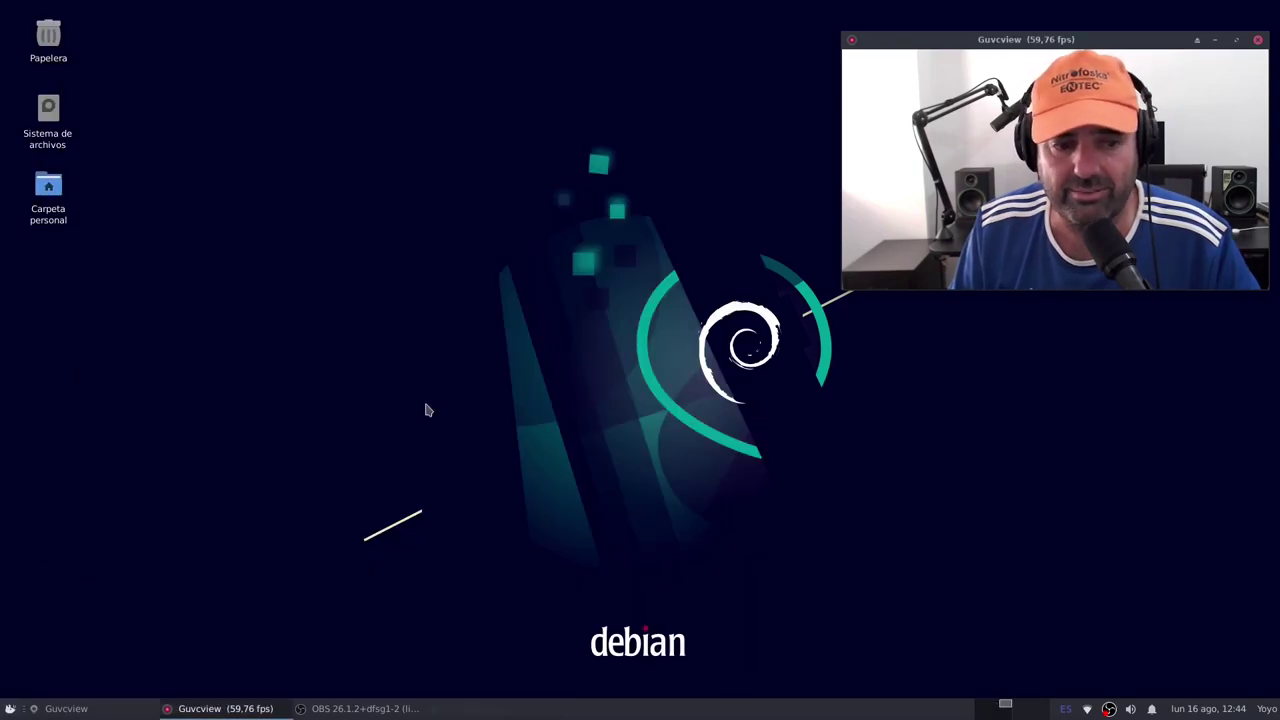
# - Open the end-session dialog from the Whisker menu to view its options, then cancel it
pyautogui.click(9, 708)
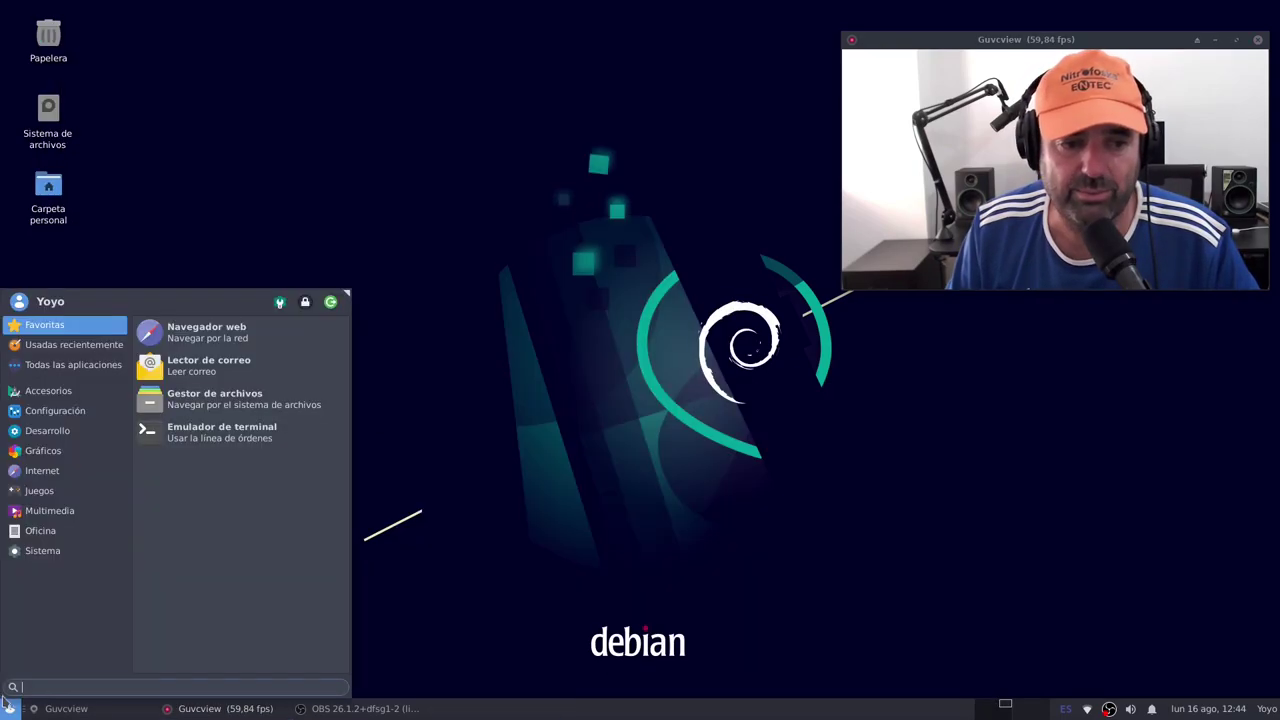
pyautogui.click(332, 303)
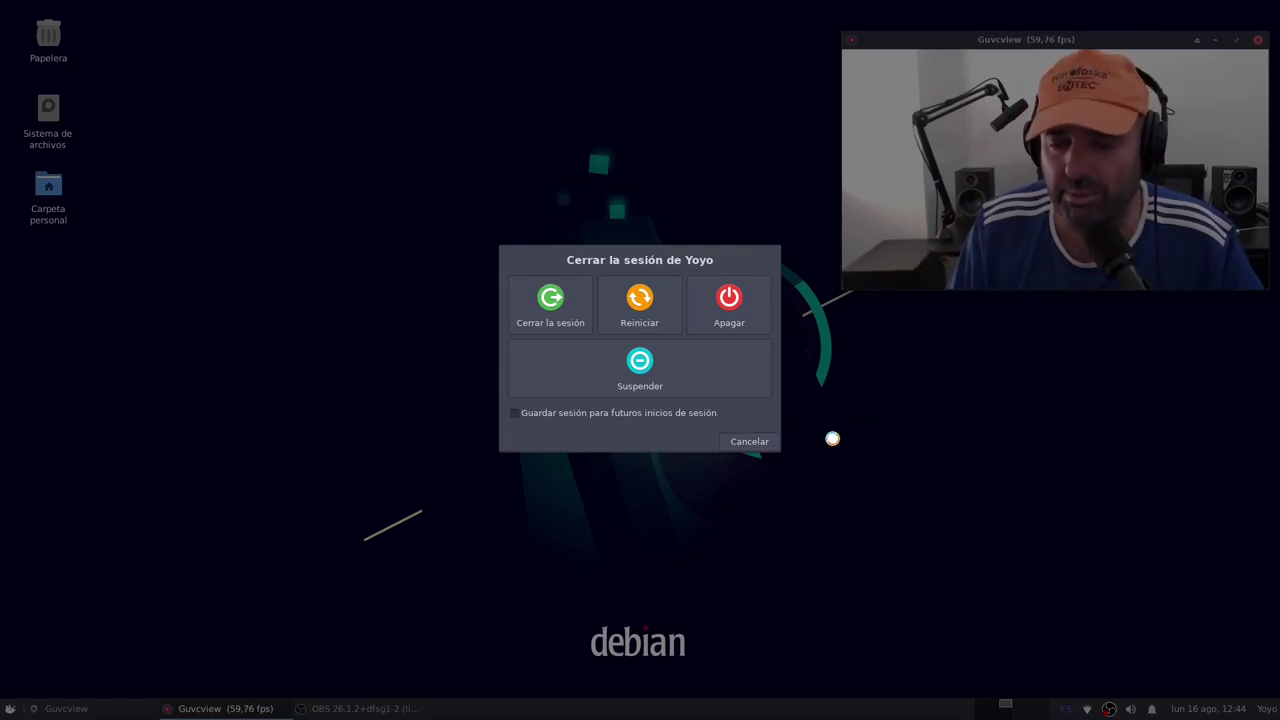
pyautogui.click(758, 446)
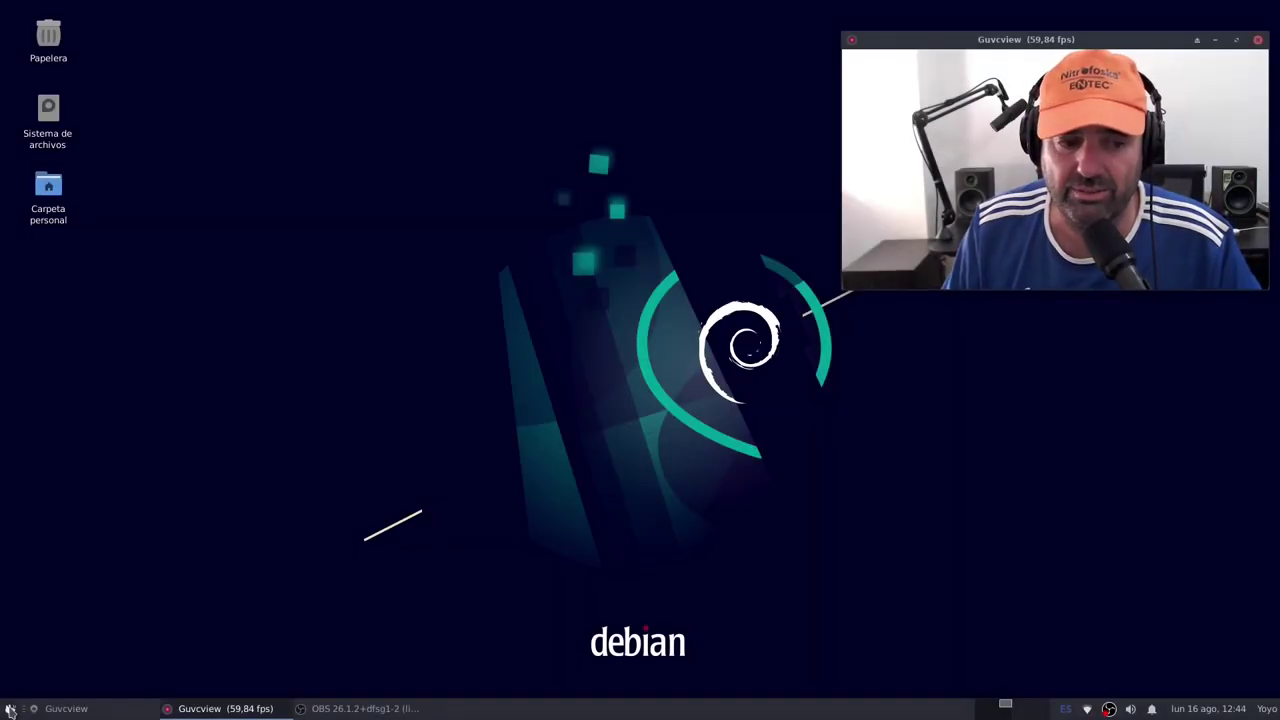
# - Open and dismiss the Whisker menu, followed by the panel's user action menu, to compare their session options
pyautogui.click(10, 708)
pyautogui.click(940, 520)
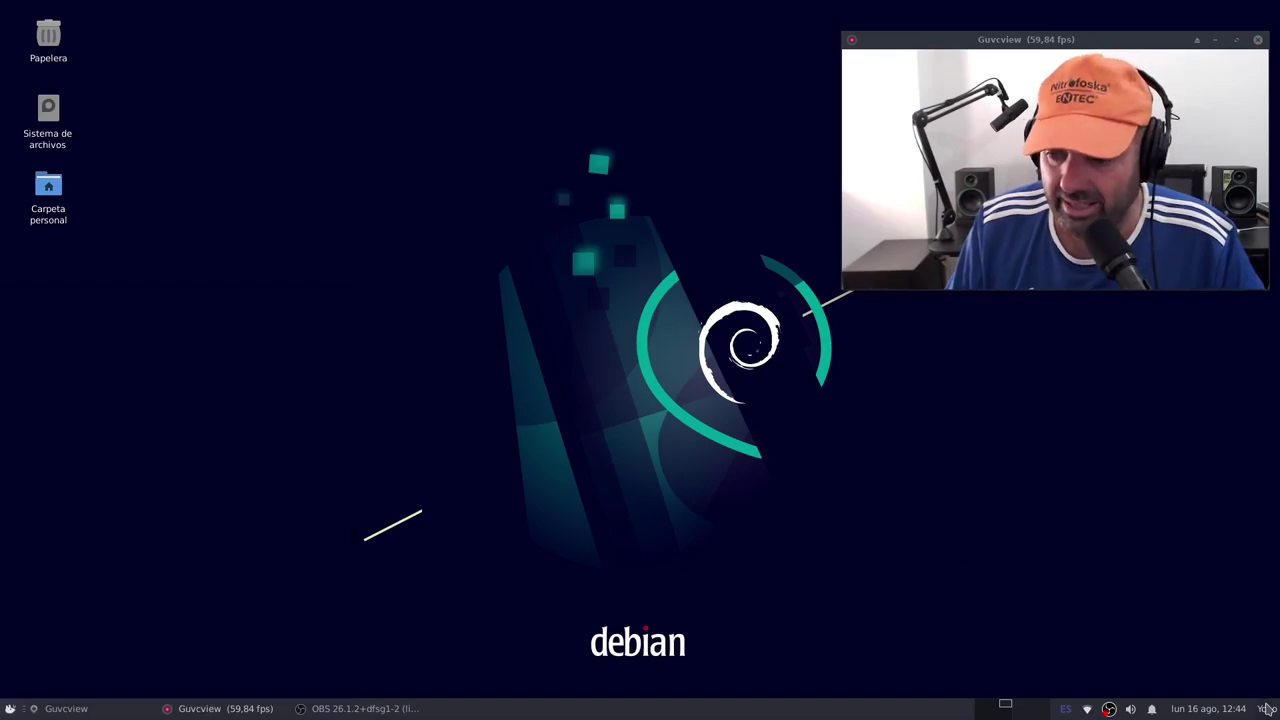
pyautogui.click(1267, 708)
pyautogui.click(1193, 618)
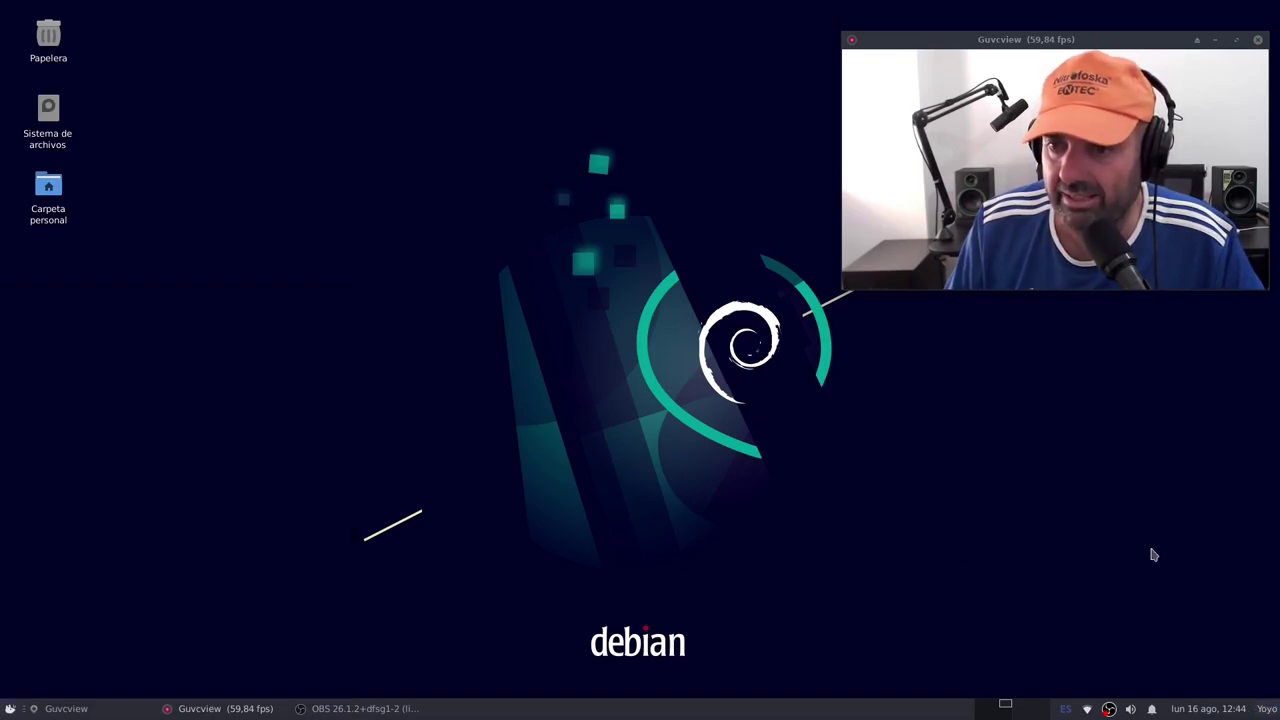
# - Review the Guardar sesión option in the Whisker menu's end-session dialog, cancel the dialog, and reopen the menu
pyautogui.click(12, 709)
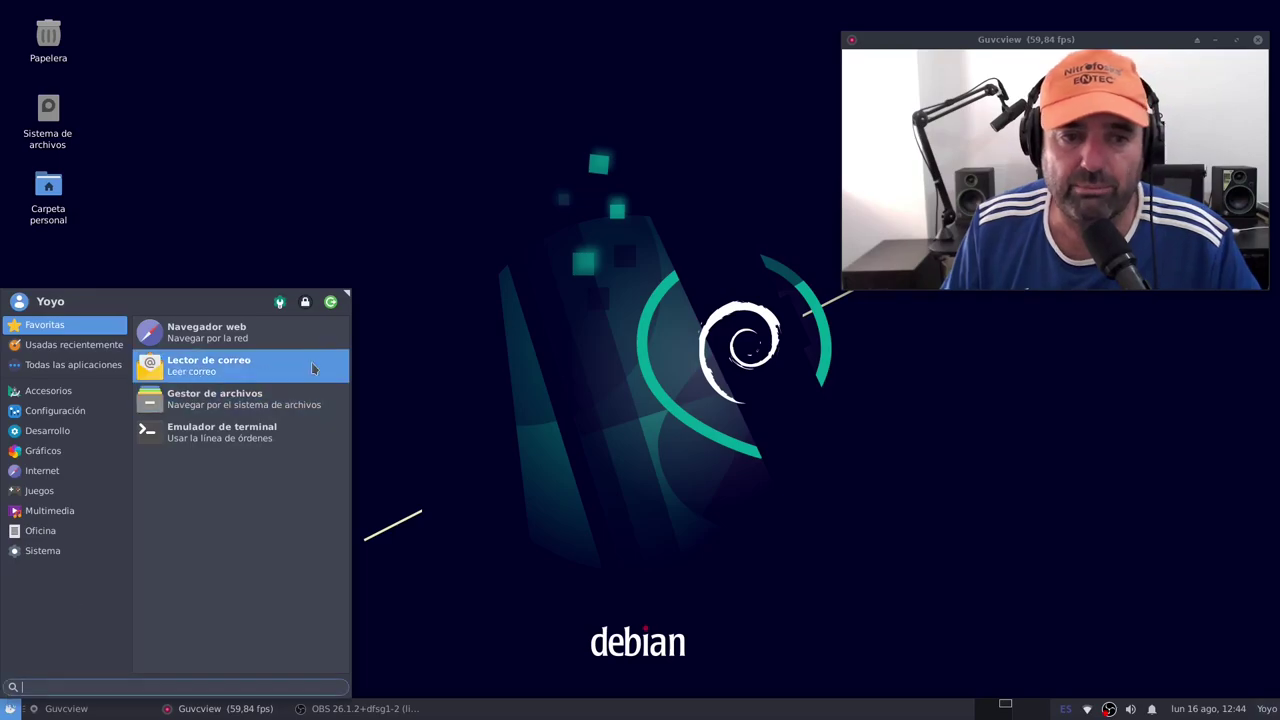
pyautogui.click(331, 303)
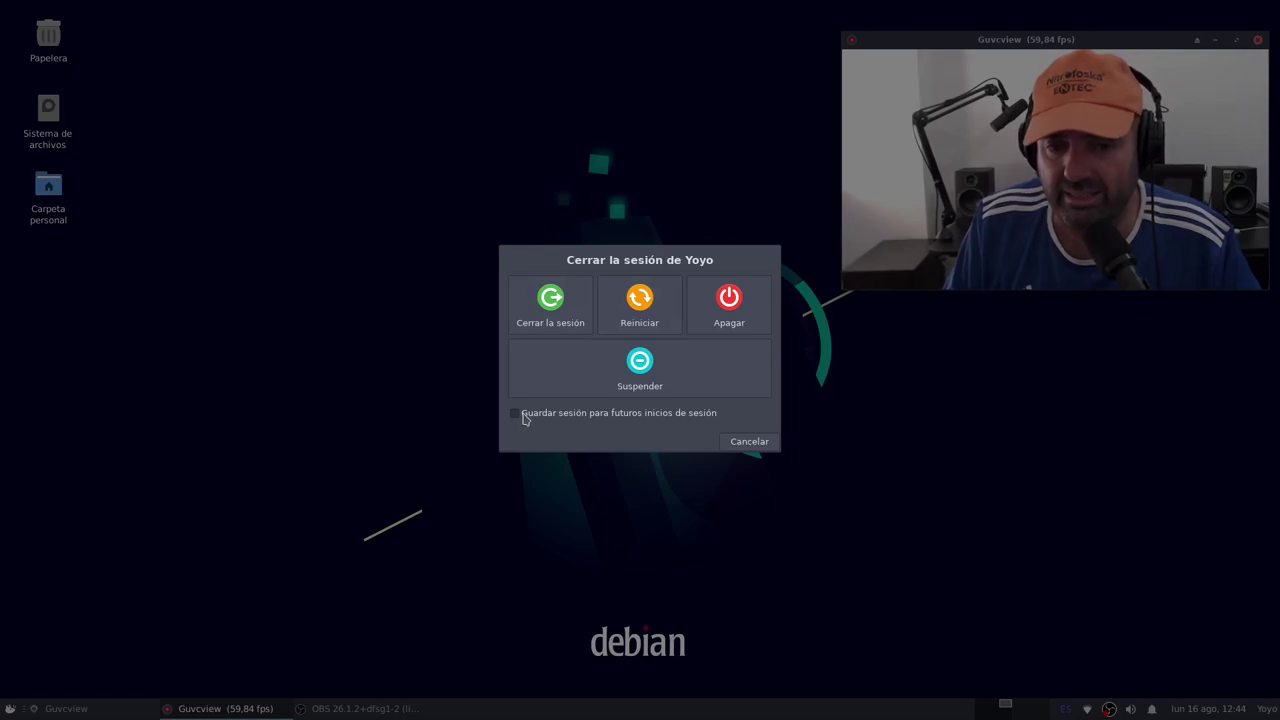
pyautogui.click(743, 446)
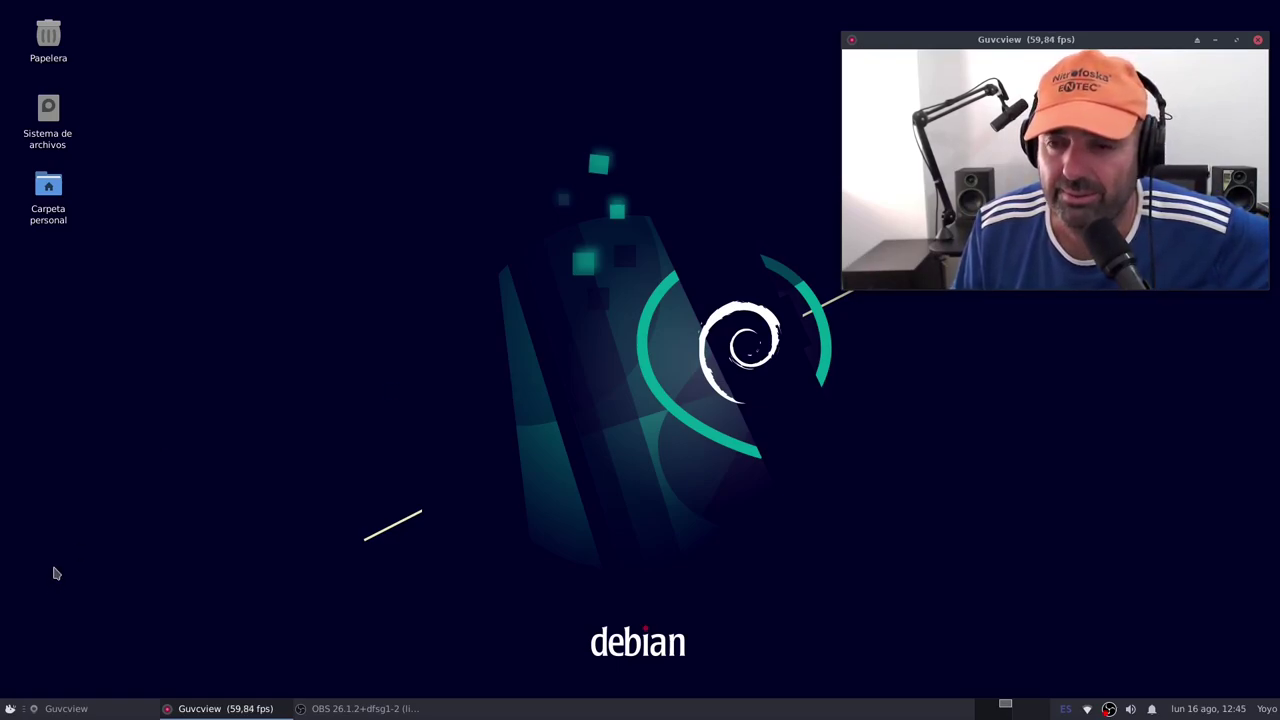
pyautogui.click(9, 708)
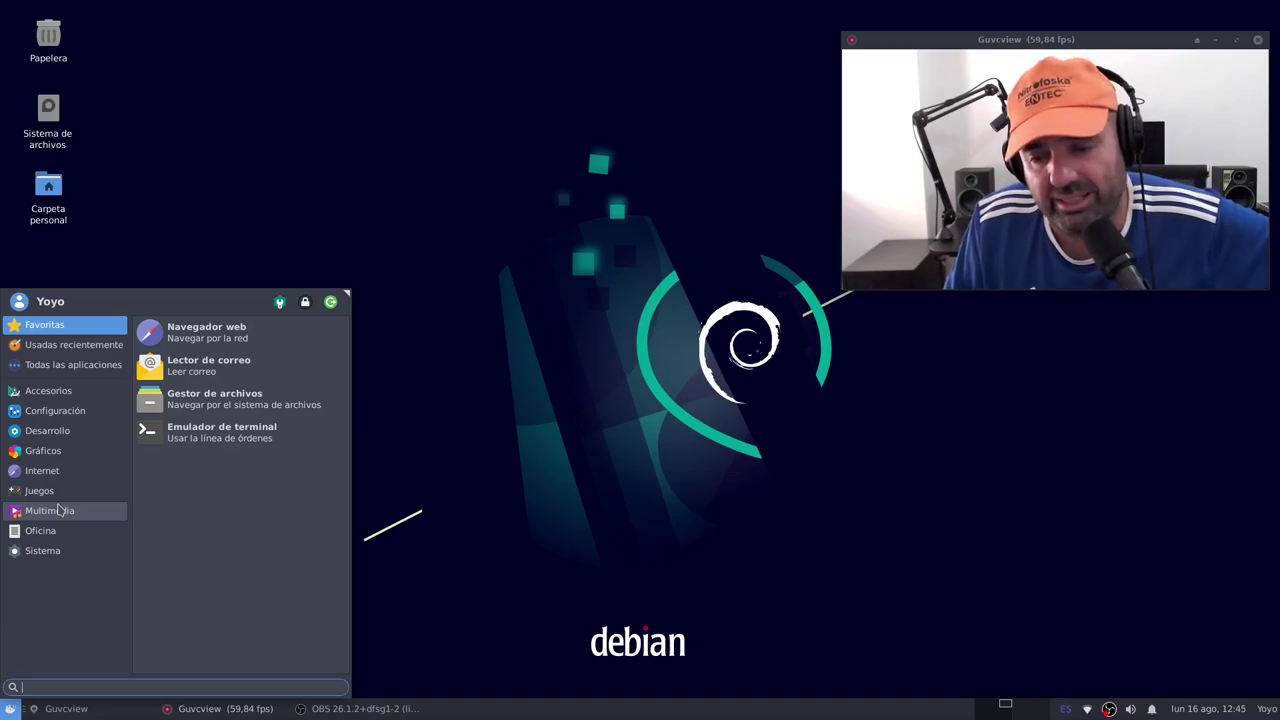
# - Dismiss the Whisker menu, then open the bottom panel's preferences to view them and close the dialog
pyautogui.click(658, 265)
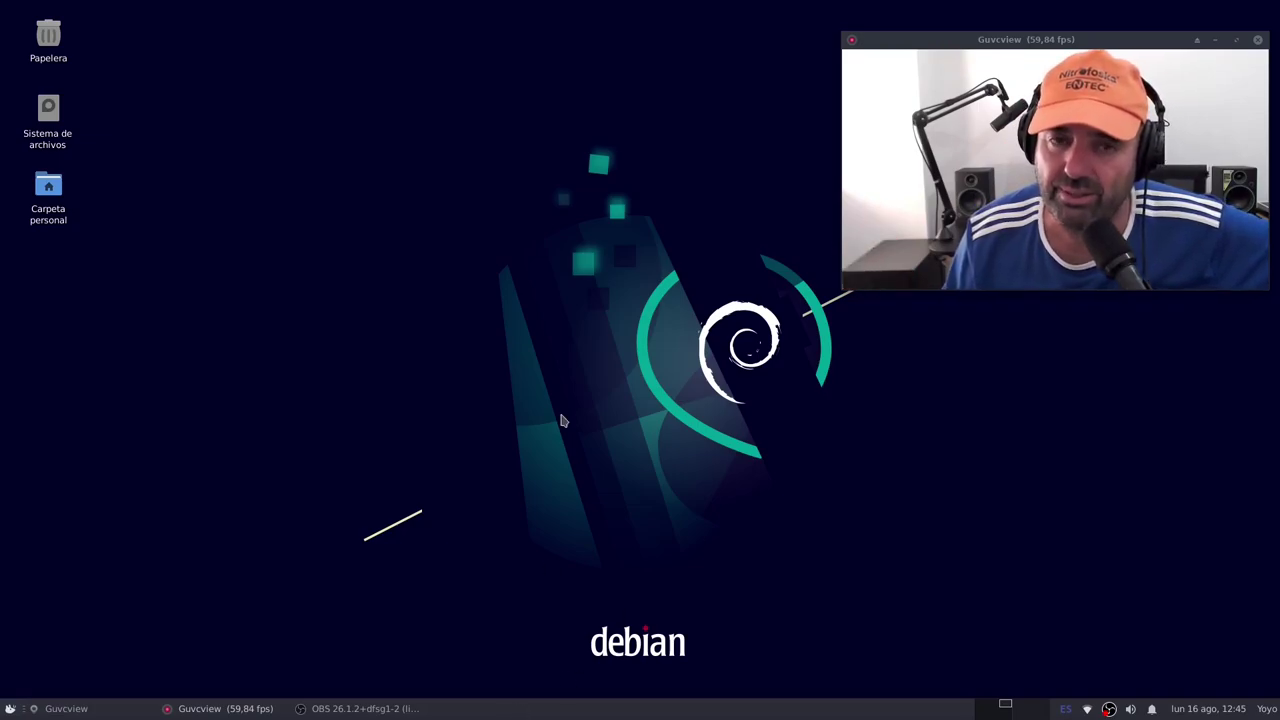
pyautogui.rightClick(517, 705)
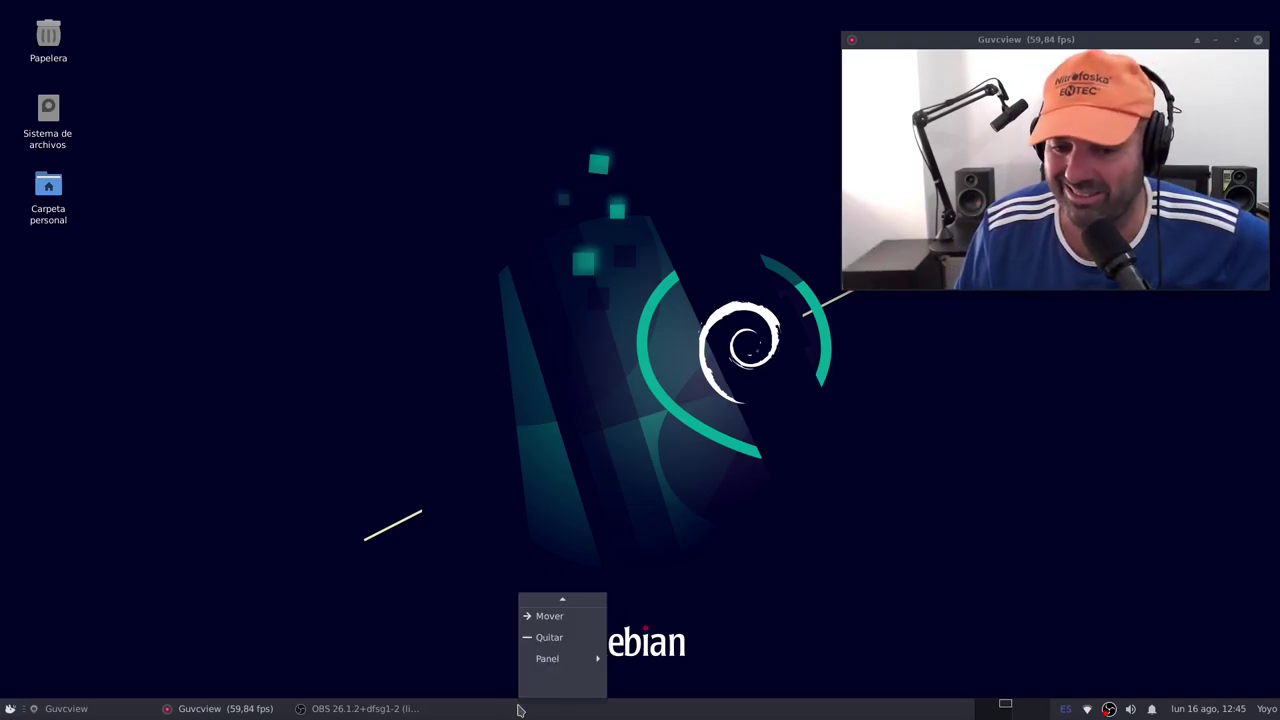
pyautogui.moveTo(535, 668)
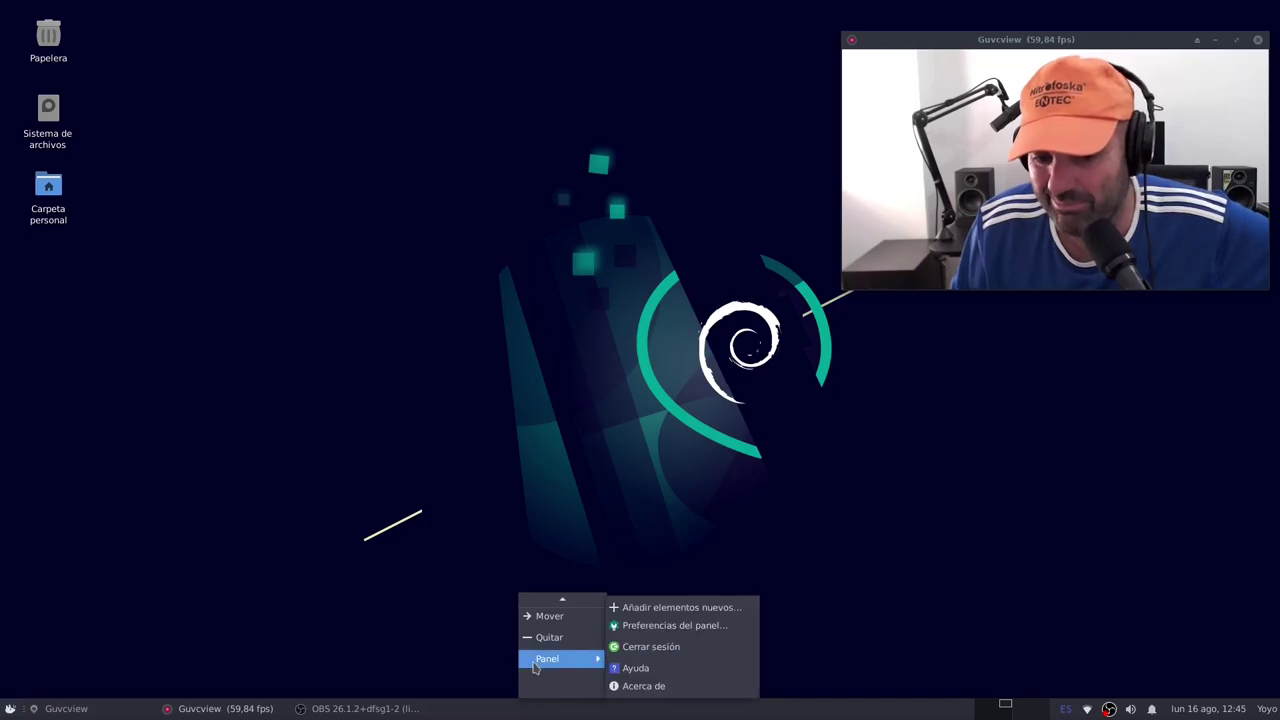
pyautogui.click(667, 628)
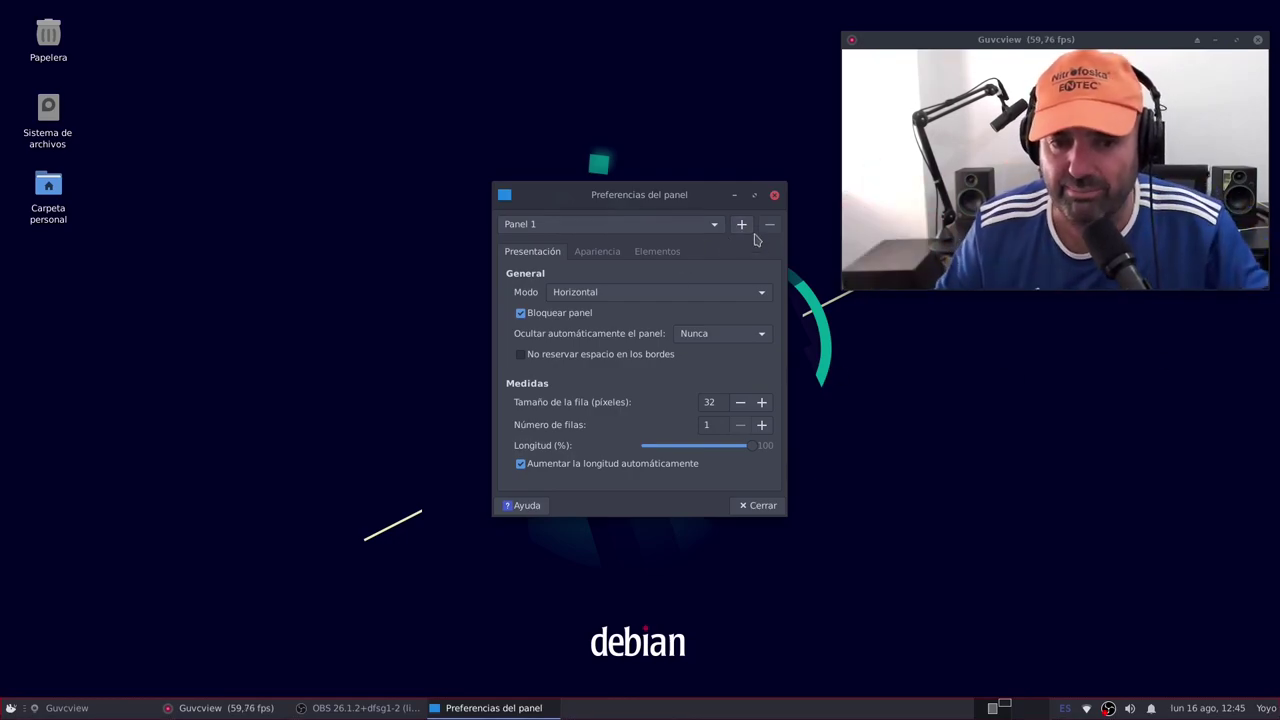
pyautogui.click(758, 505)
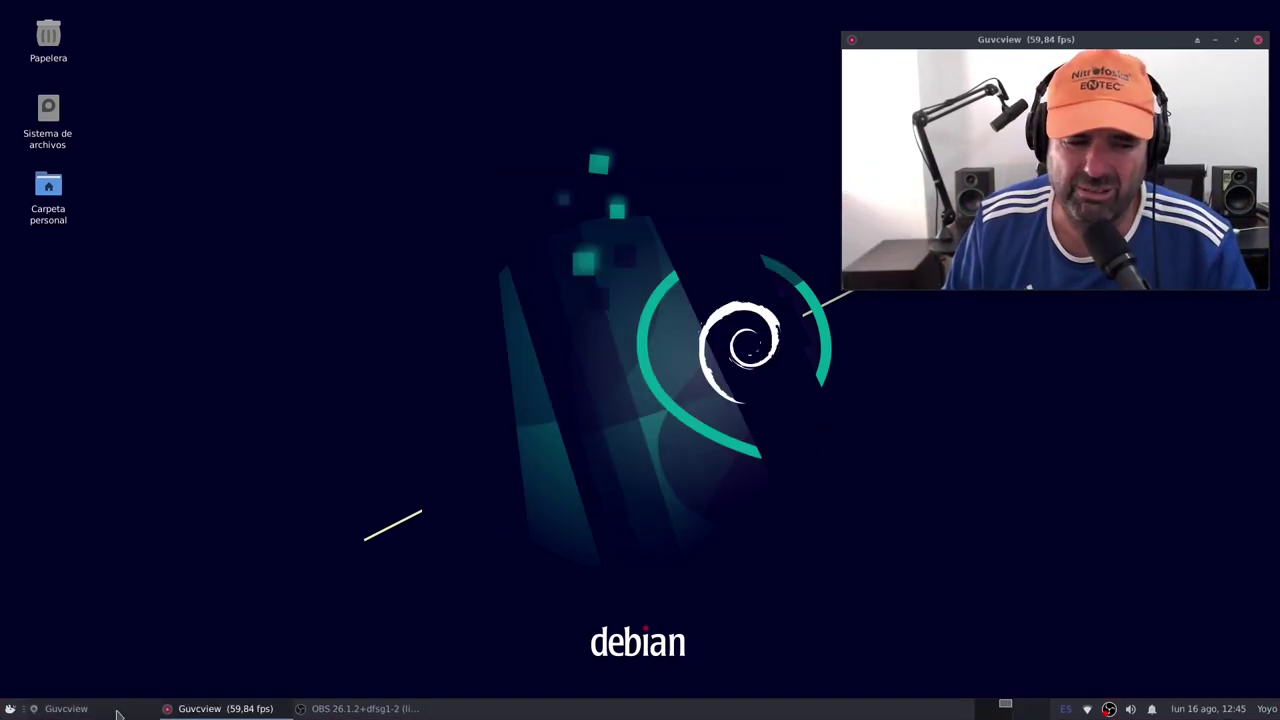
# - Open the settings manager from the Whisker menu, reposition its window to review the available settings, and close it
pyautogui.click(10, 708)
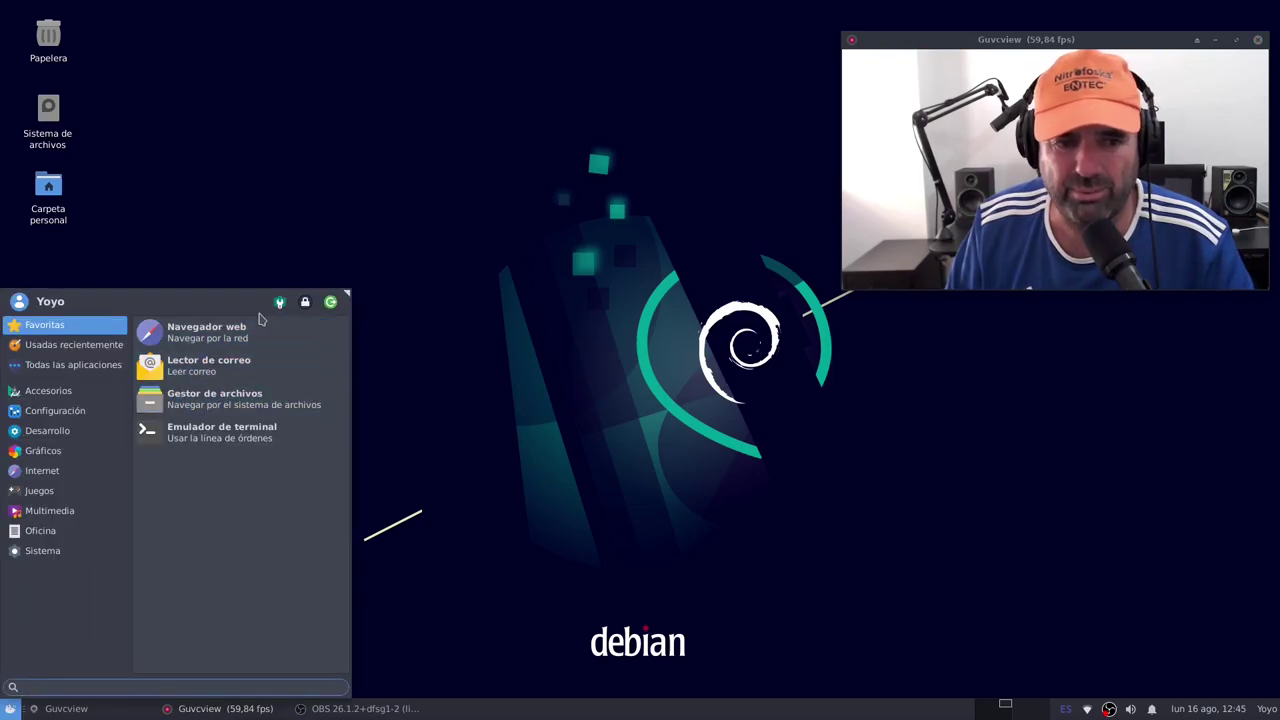
pyautogui.click(280, 301)
pyautogui.moveTo(363, 17); pyautogui.dragTo(452, 66)
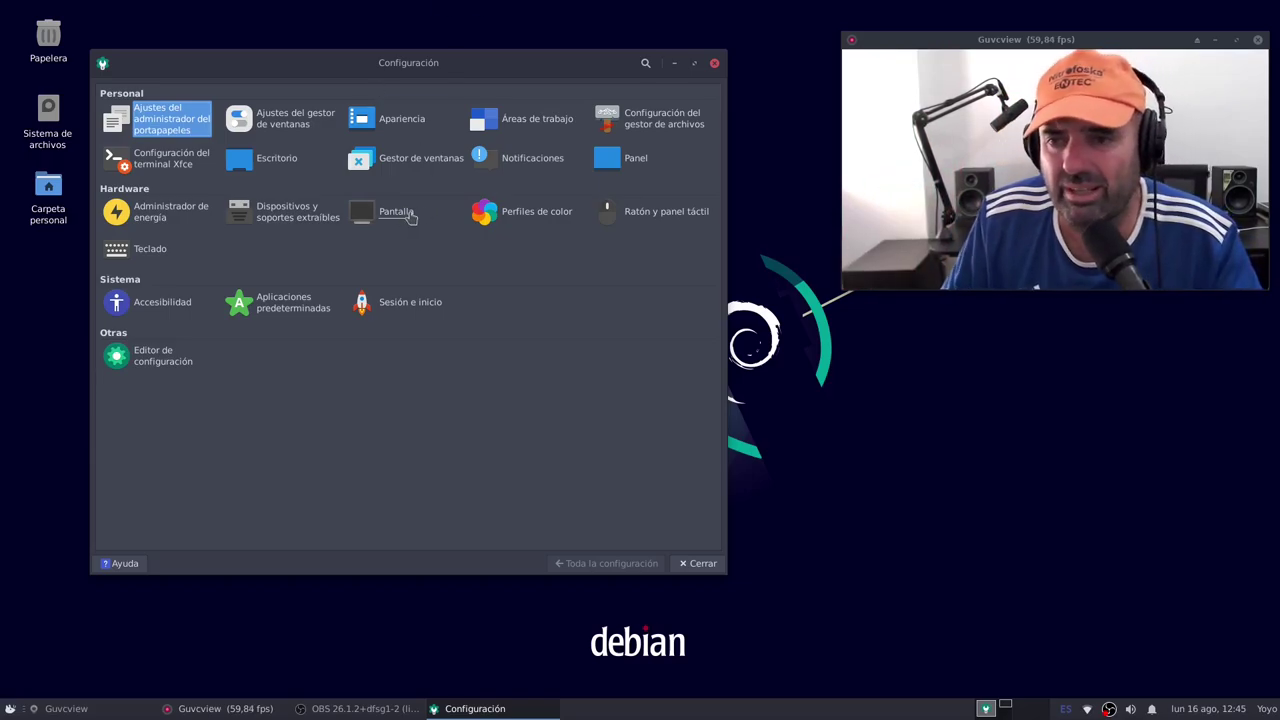
pyautogui.click(713, 64)
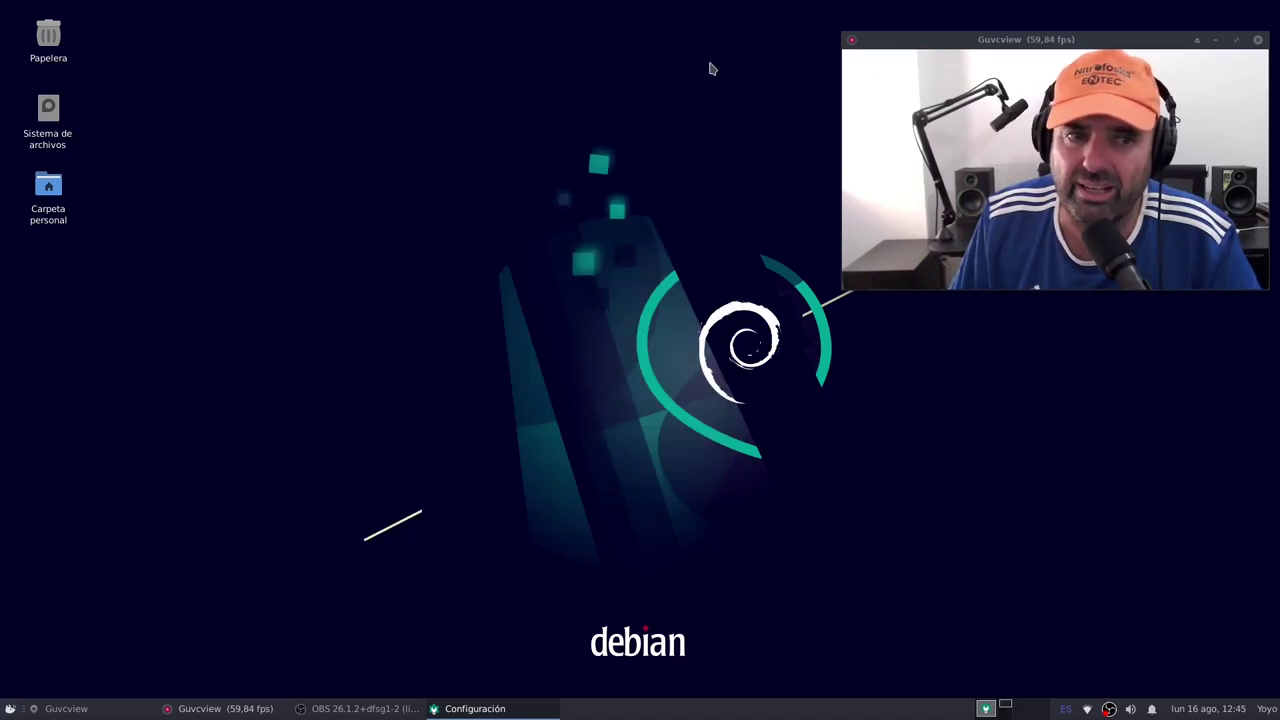
# - Open the home folder from the desktop, shrink its file manager window, and move it away from the screen edge
pyautogui.doubleClick(40, 187)
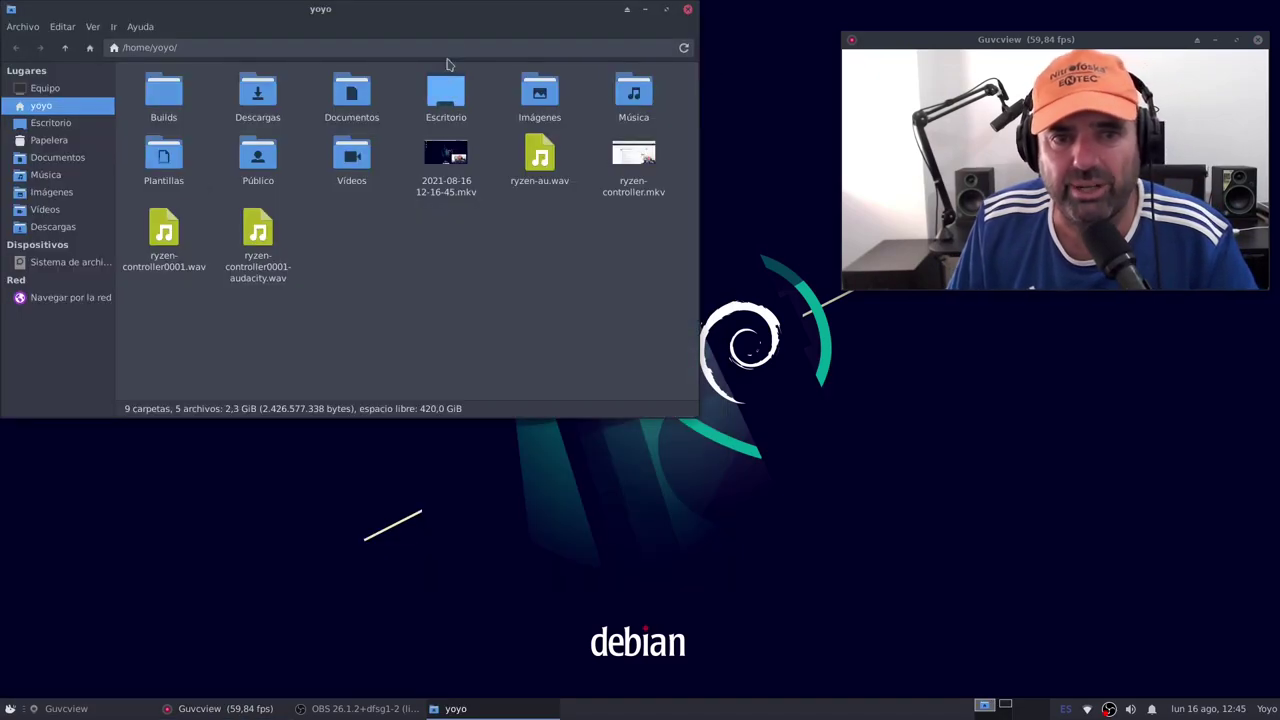
pyautogui.moveTo(422, 22); pyautogui.dragTo(527, 49)
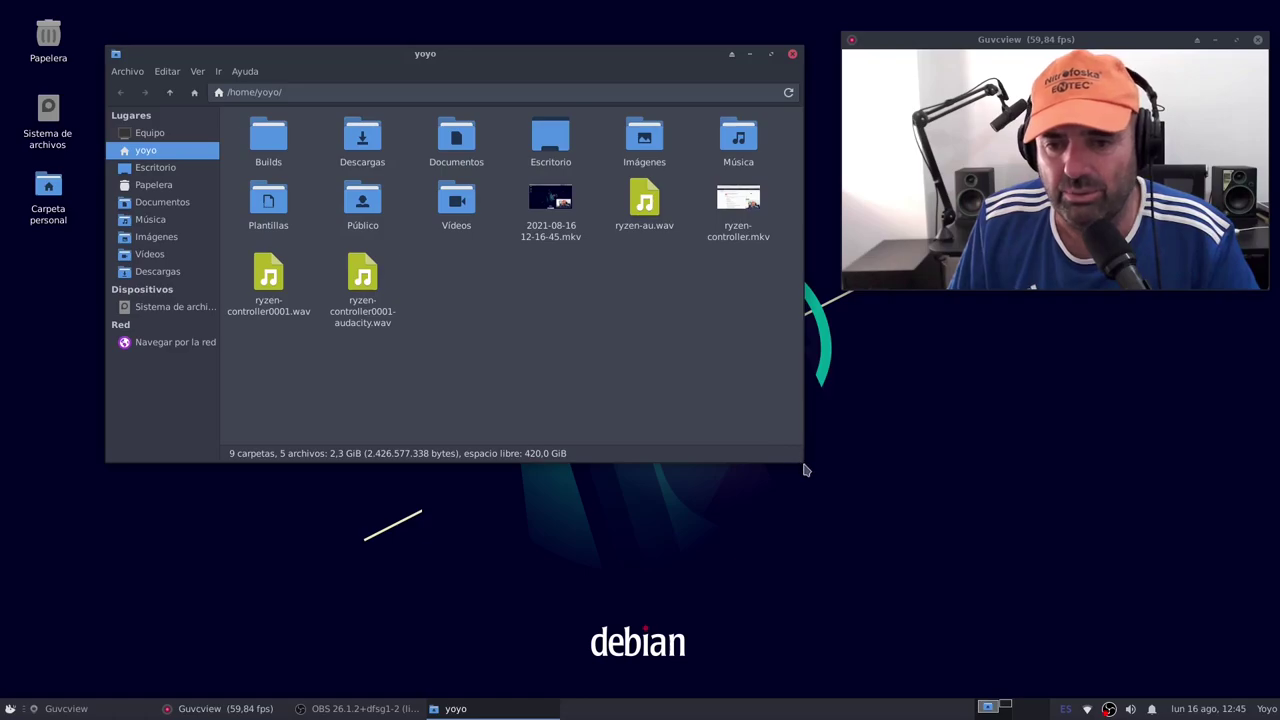
pyautogui.moveTo(801, 457); pyautogui.dragTo(802, 462)
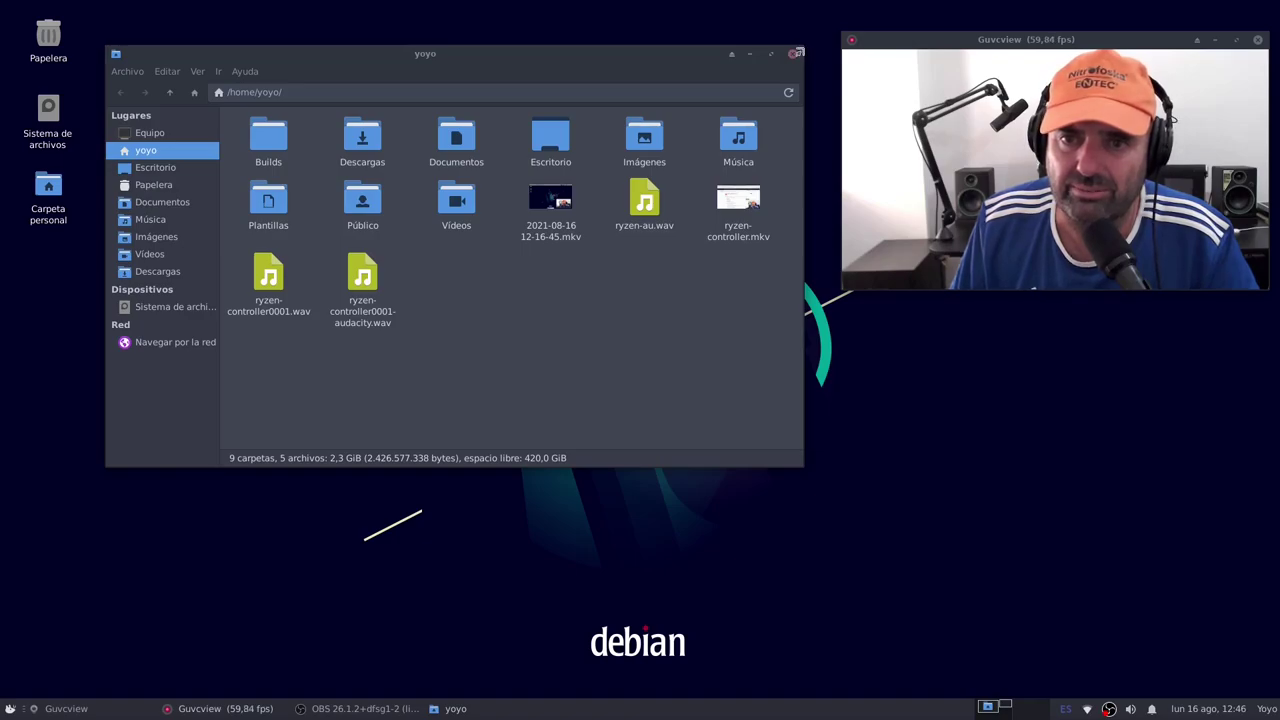
pyautogui.moveTo(799, 53); pyautogui.dragTo(666, 103)
pyautogui.moveTo(503, 102); pyautogui.dragTo(556, 74)
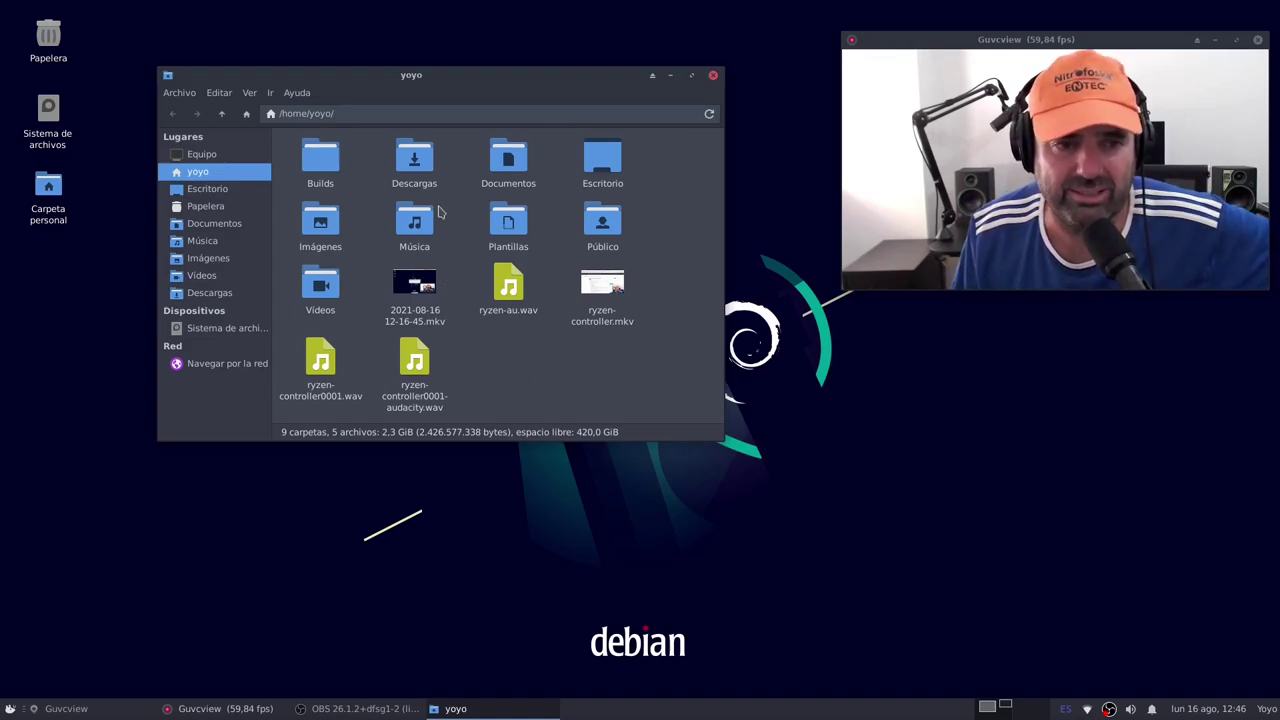
# - View the file manager's version information in its Acerca de dialog, then close the dialog and the folder window
pyautogui.click(300, 93)
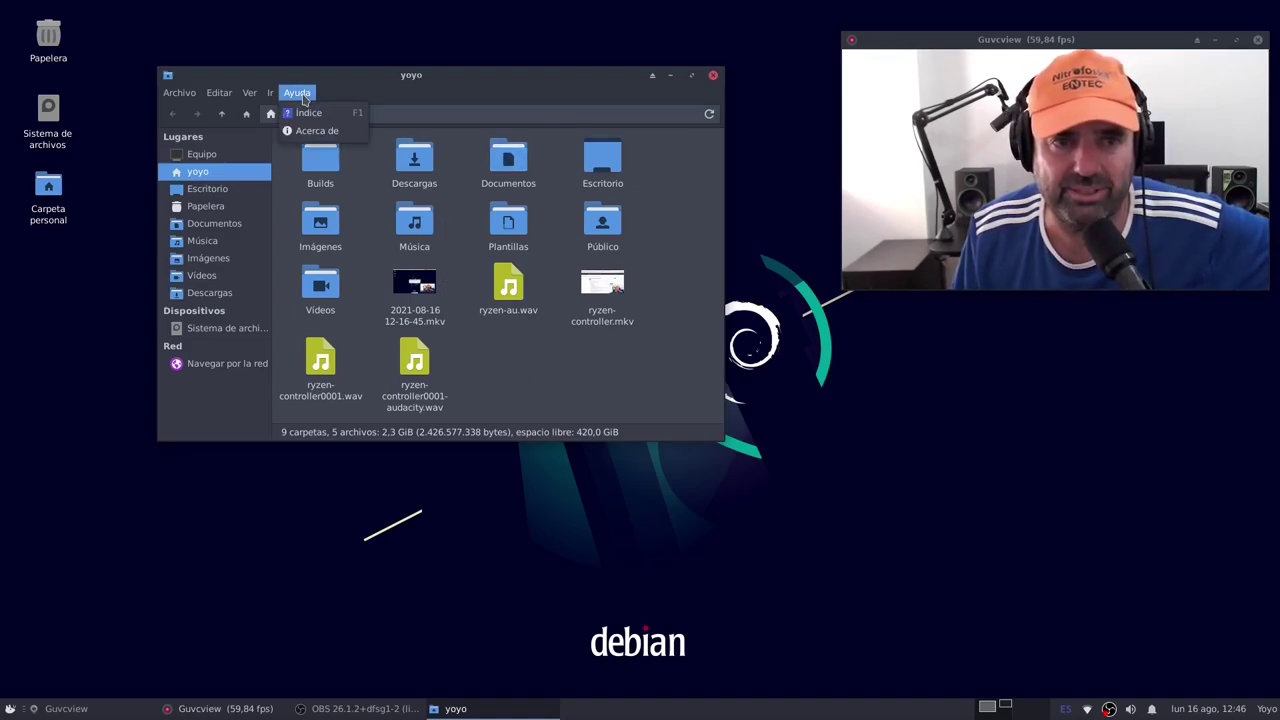
pyautogui.click(310, 131)
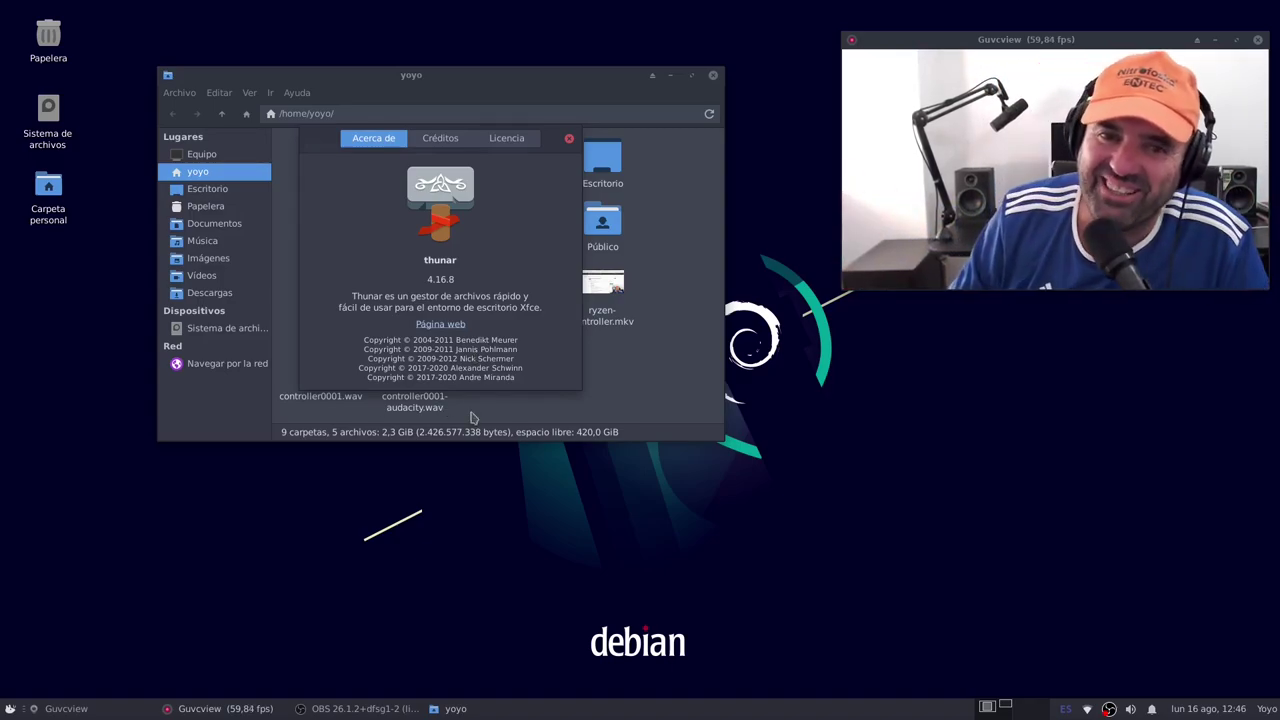
pyautogui.click(569, 139)
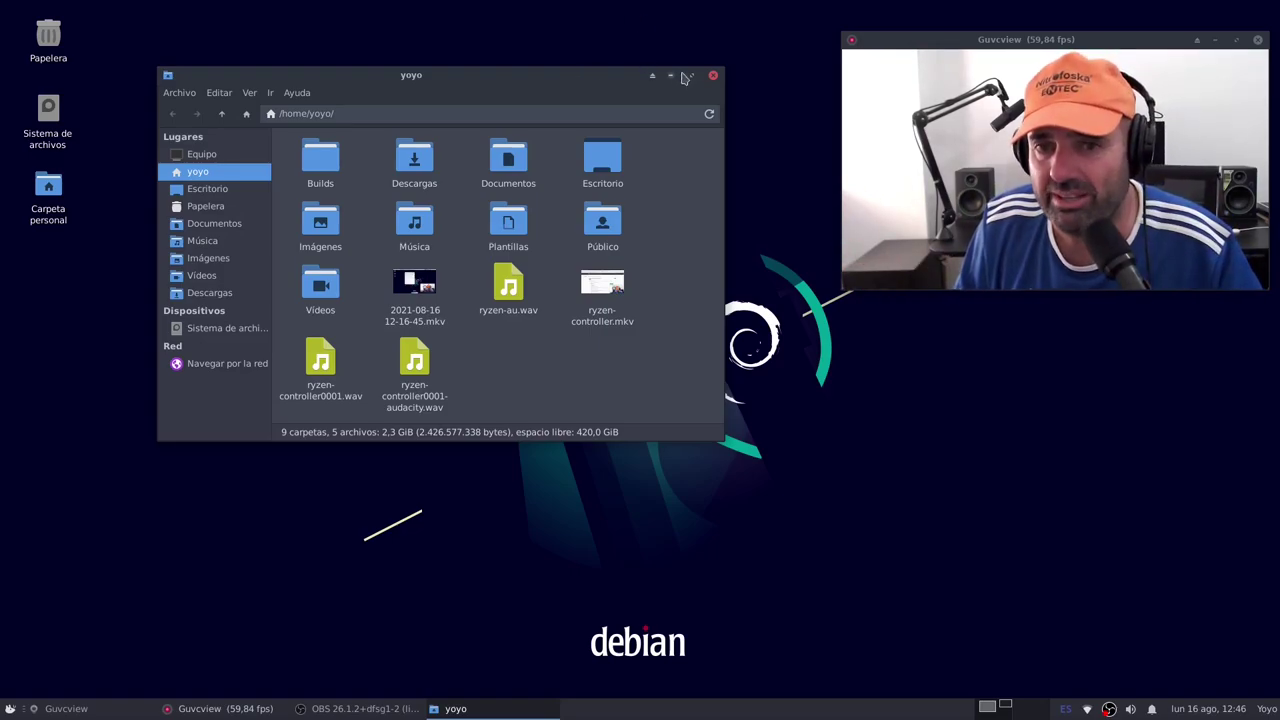
pyautogui.click(713, 75)
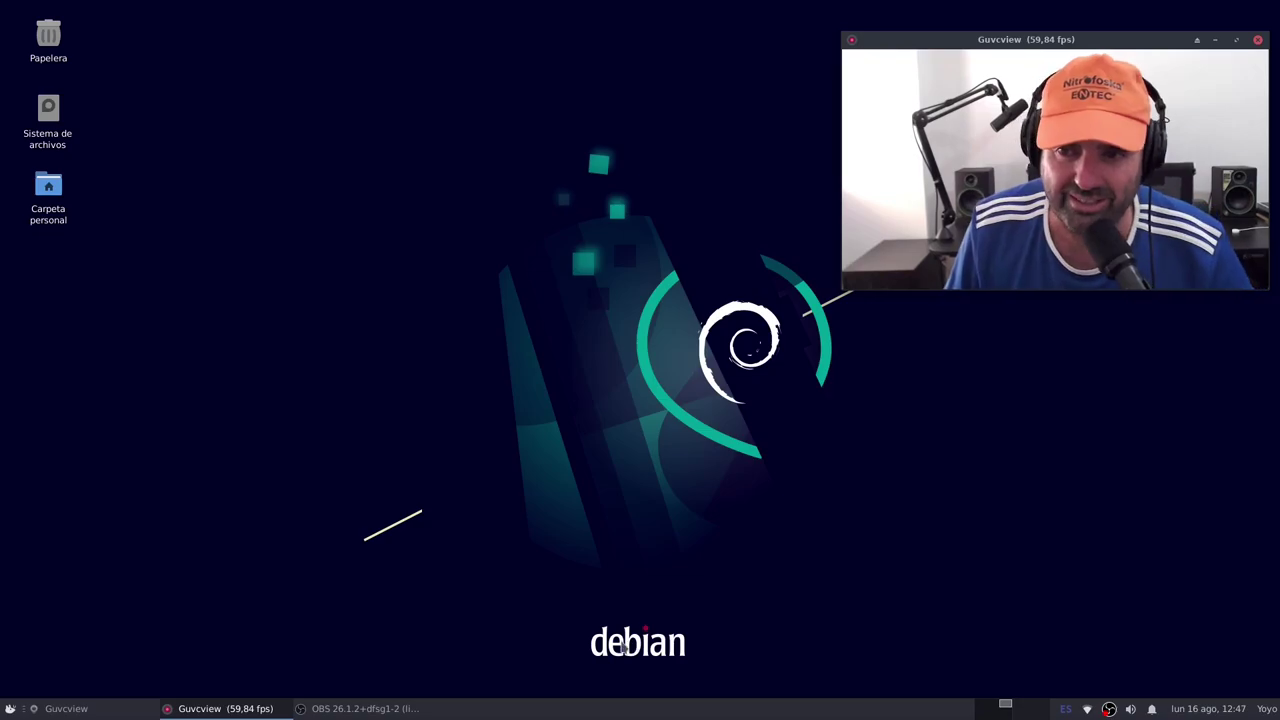
# - Switch to the OBS window to access the recording controls
pyautogui.click(388, 708)
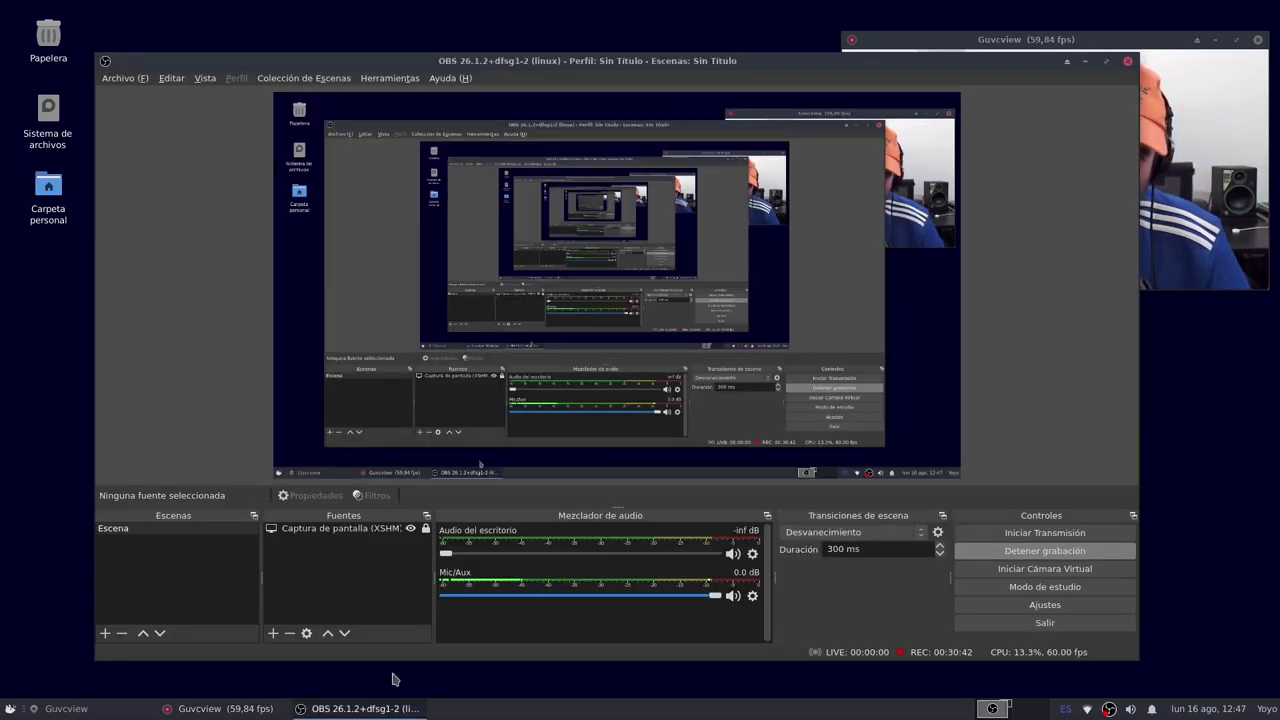